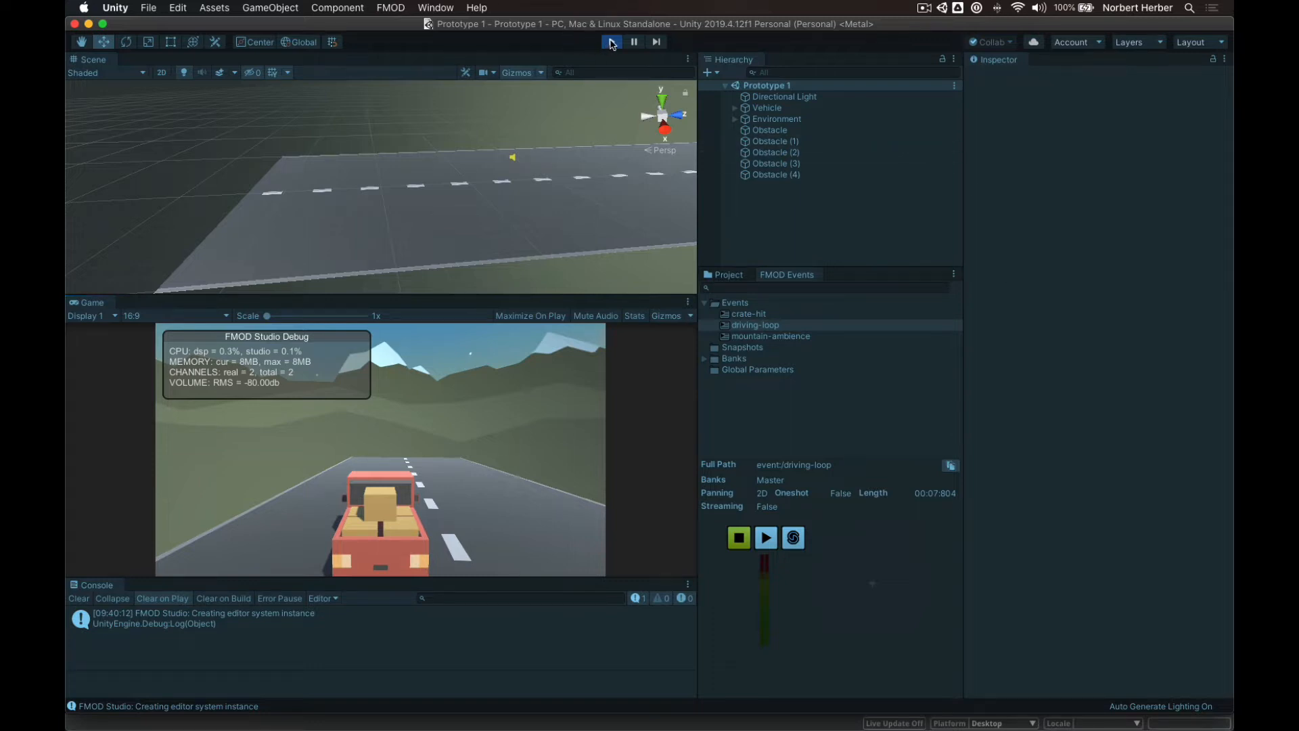
Play the Prototype 1 scene, and switch to FMOD Studio to audition the crate-hit event.
click(611, 42)
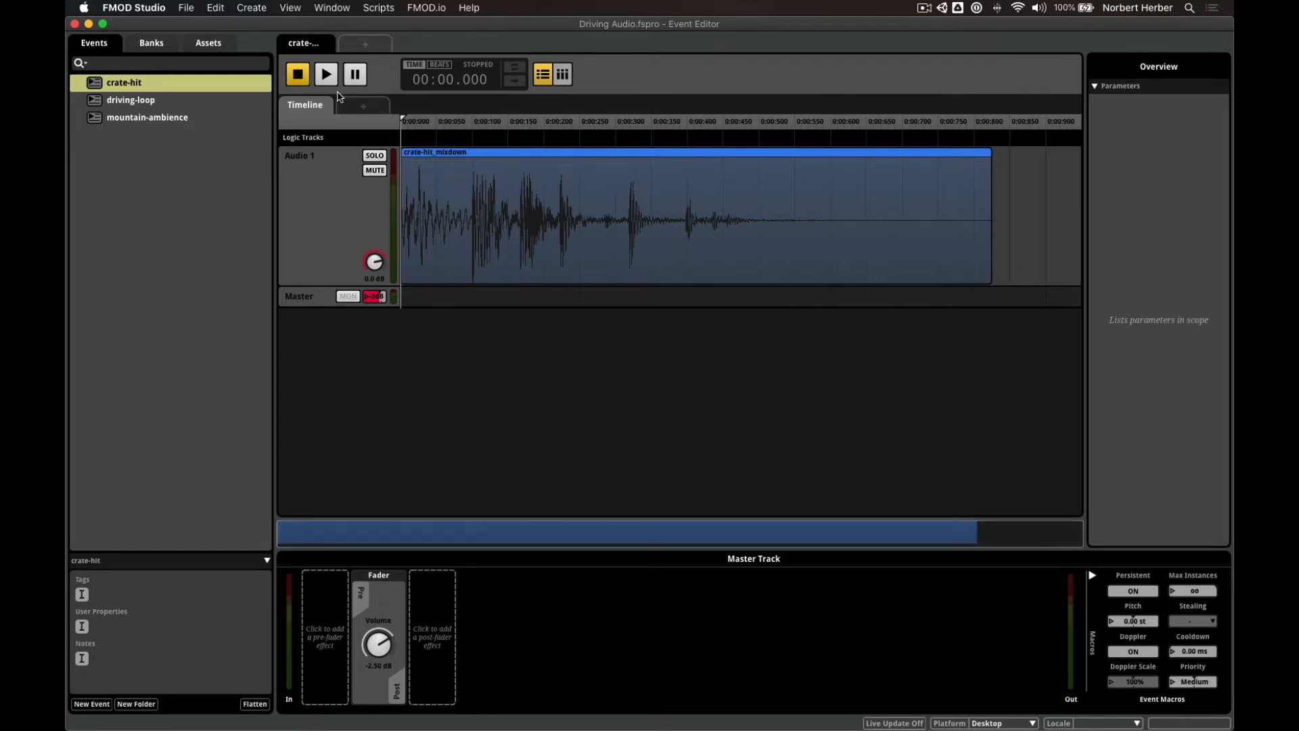
click(326, 78)
Add a second audio track to the crate-hit event and place the hollow-wood sound on it at the start of the timeline.
right_click(327, 255)
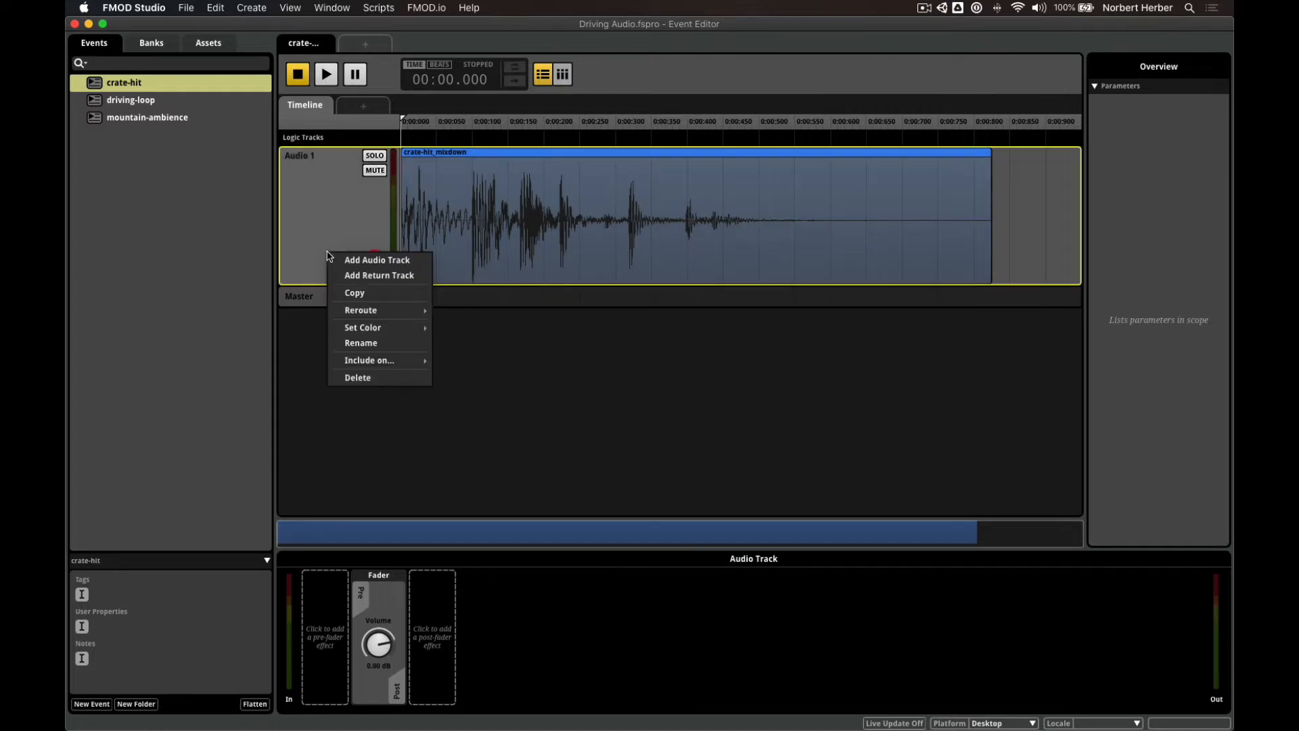
click(383, 262)
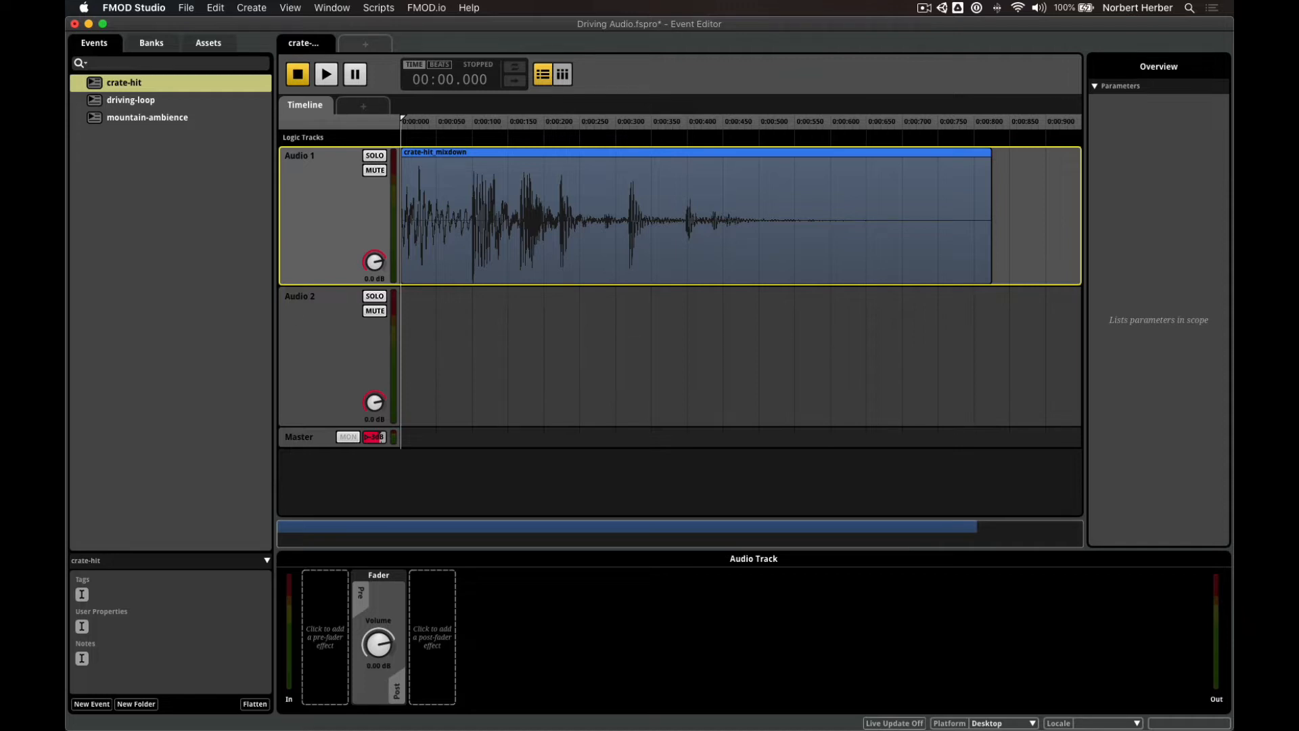
drag(578, 479, 433, 366)
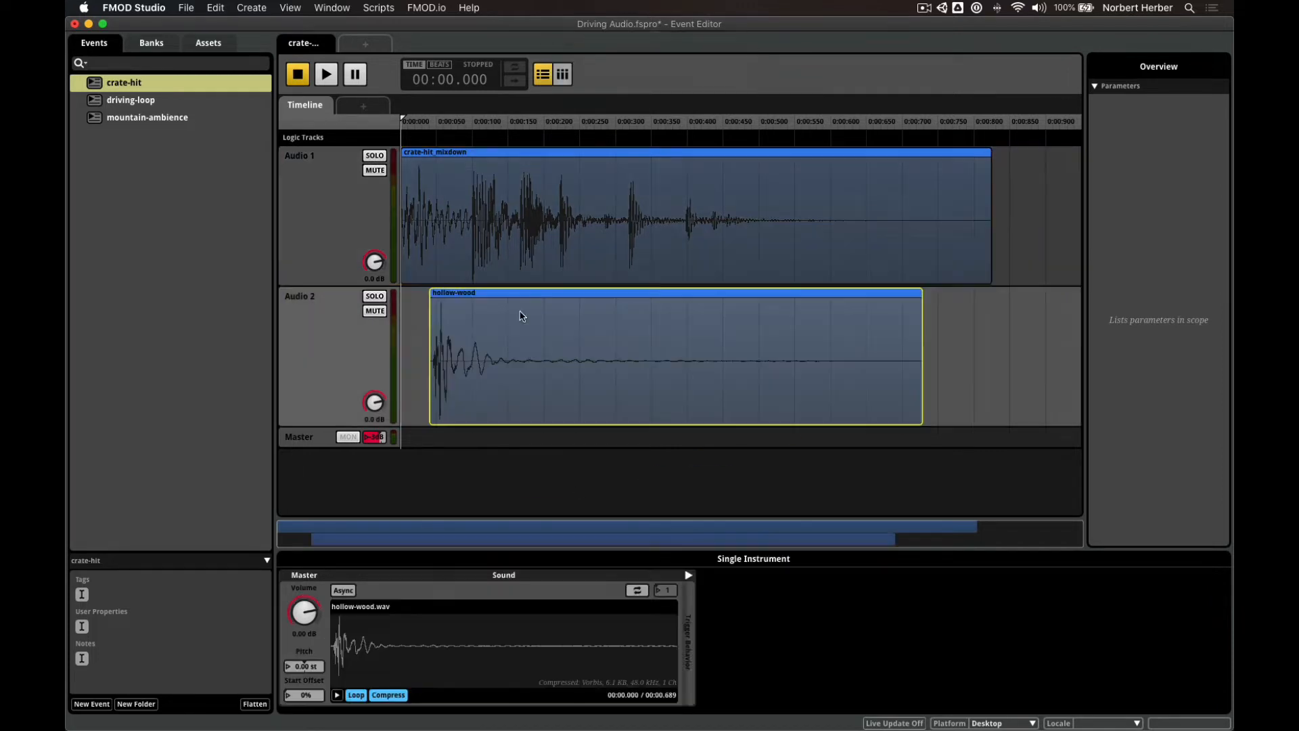
drag(600, 337, 522, 275)
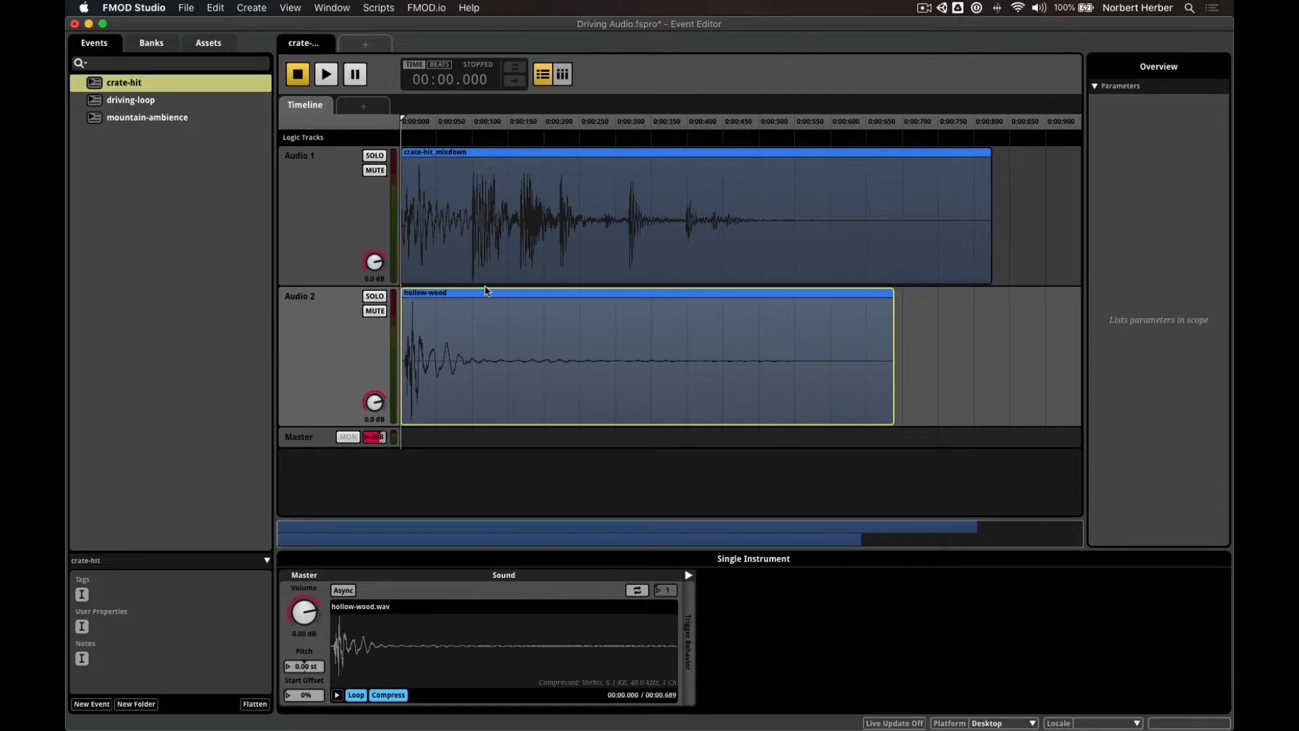
View the project's audio files in the Audio Bin and close it.
key(super+6)
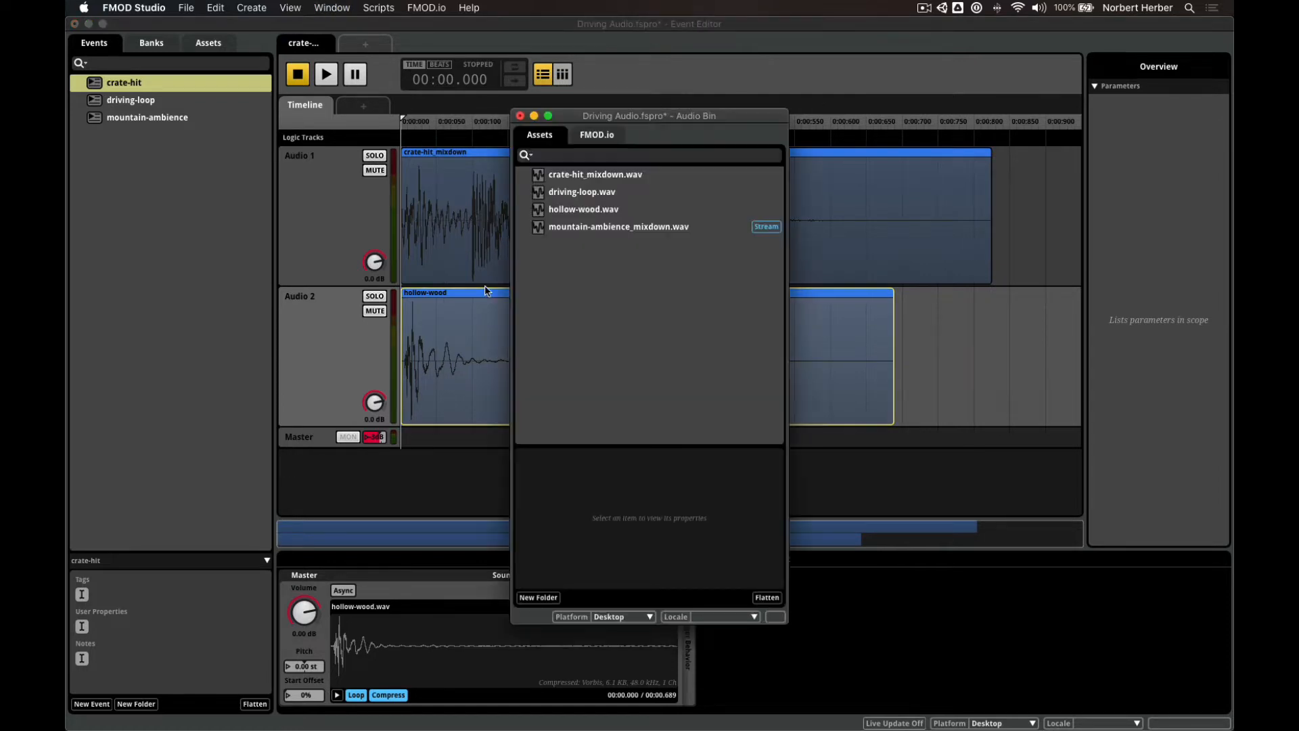
drag(674, 122, 763, 123)
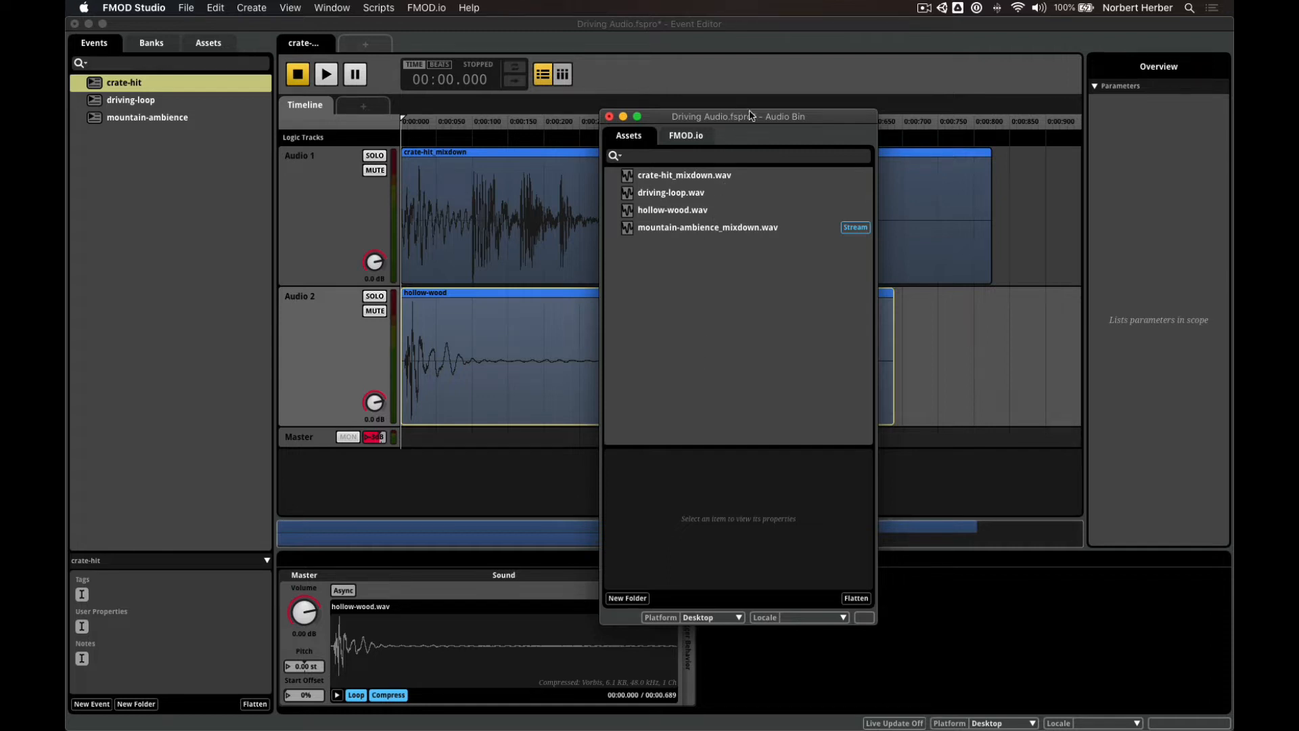
drag(751, 114, 889, 119)
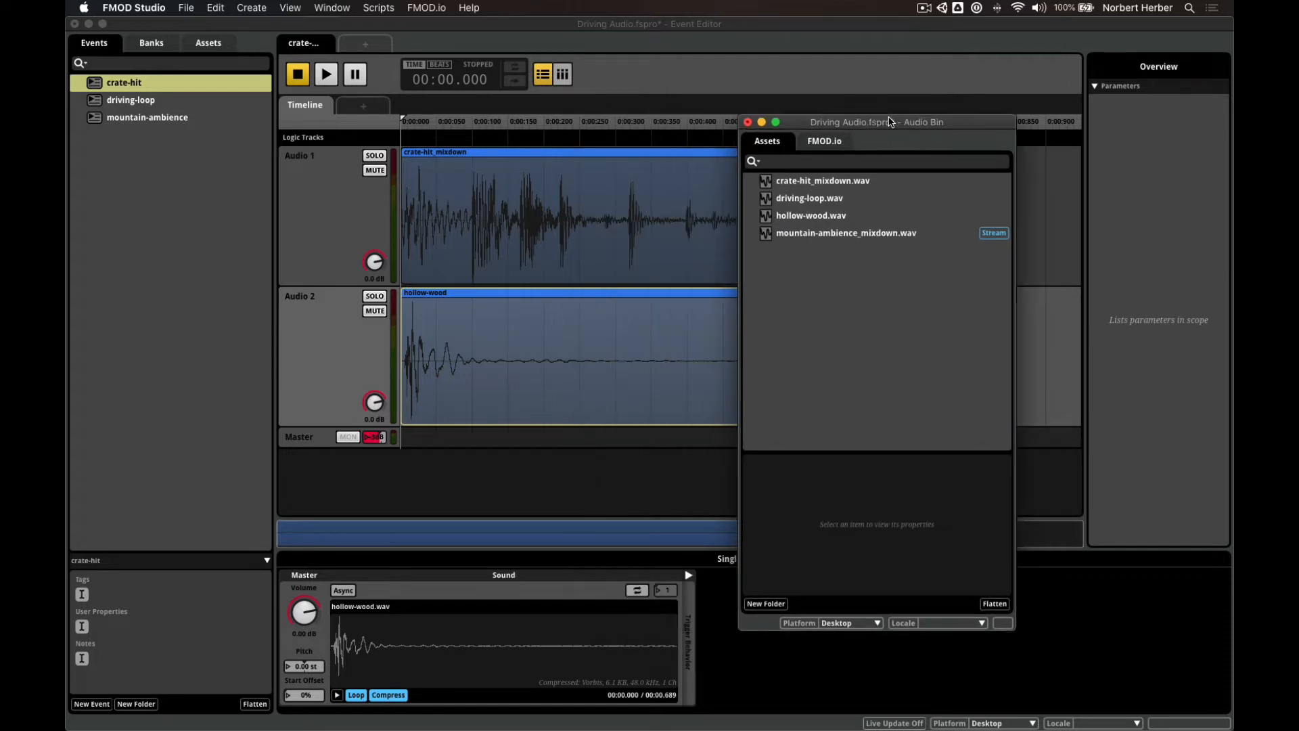
click(747, 123)
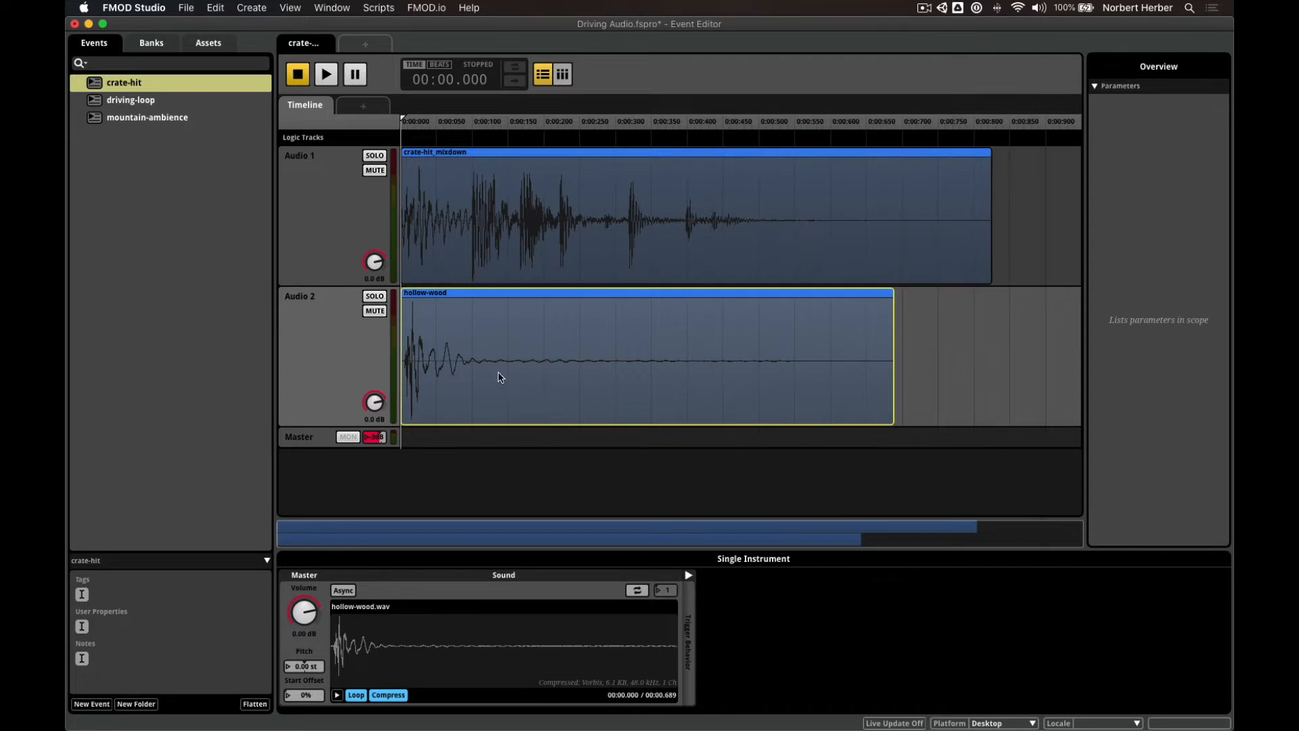
Audition the hollow-wood sound soloed on Audio 2, and play both tracks together with the solo off.
click(374, 296)
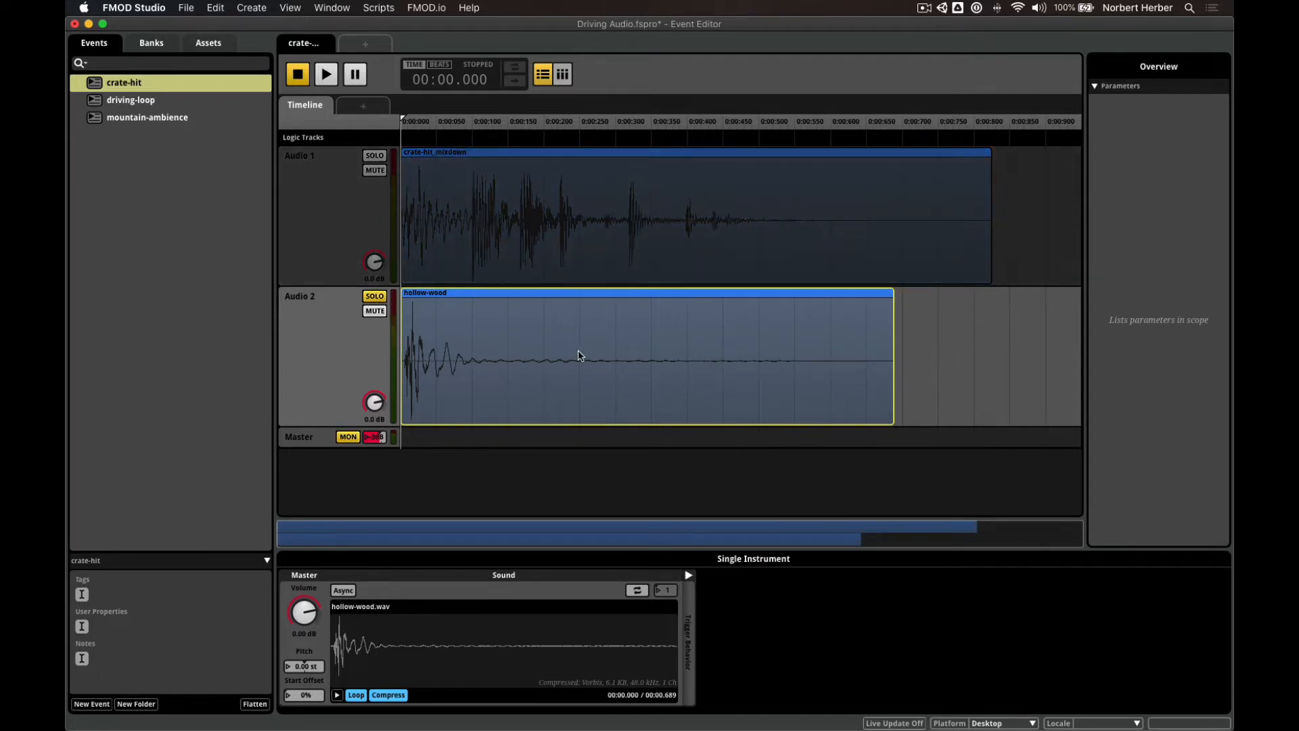
key(space)
key(space)
click(381, 301)
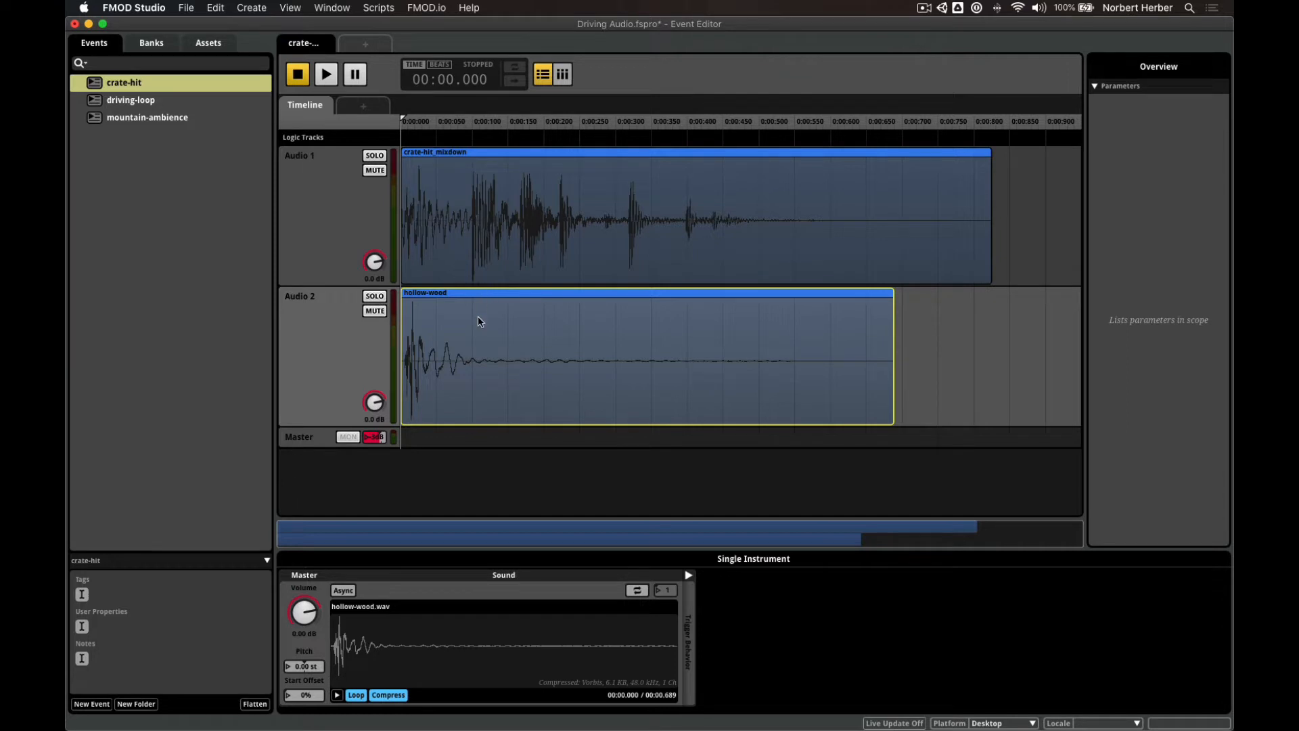
key(space)
Mute the Audio 2 track and show the trigger behavior settings of the crate-hit_mixdown instrument.
click(529, 246)
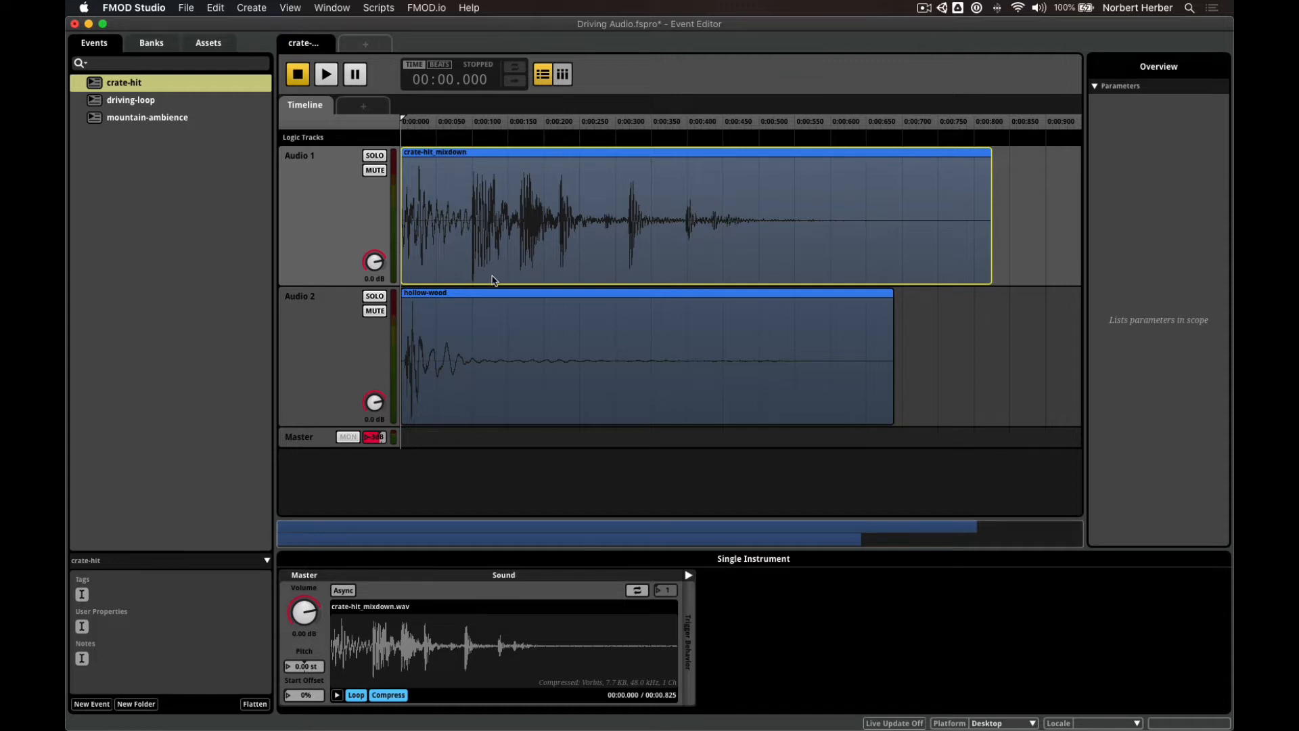
click(383, 314)
click(689, 576)
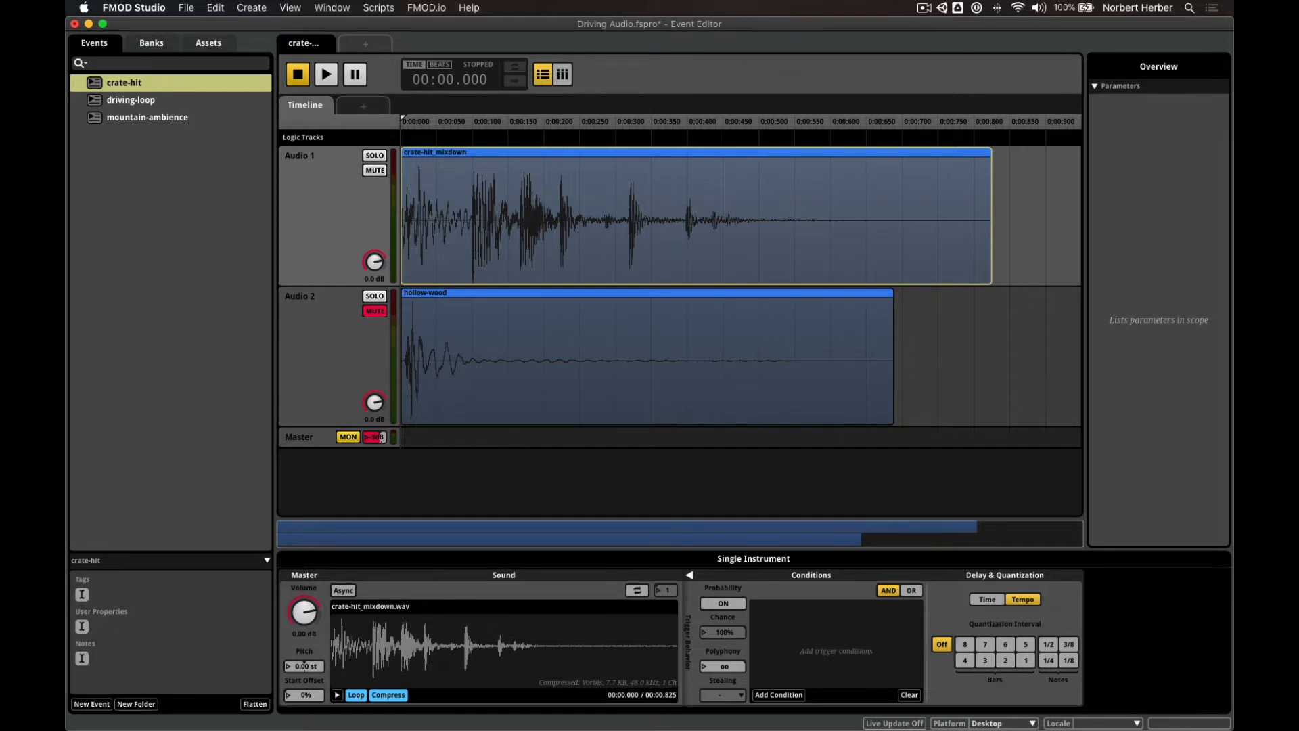
Audition the crate-hit_mixdown instrument with its pitch raised and lowered, and reset the pitch to 0 st.
drag(304, 666, 321, 628)
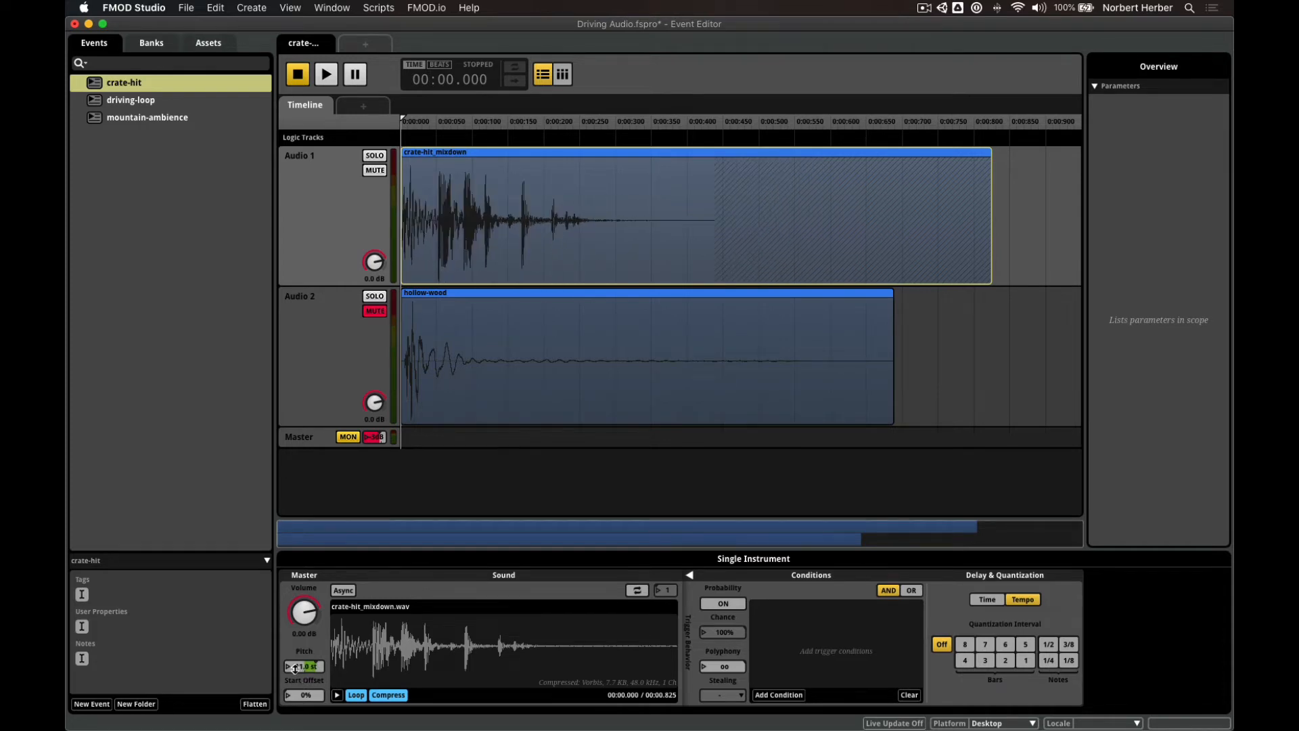
key(space)
drag(319, 665, 332, 726)
key(space)
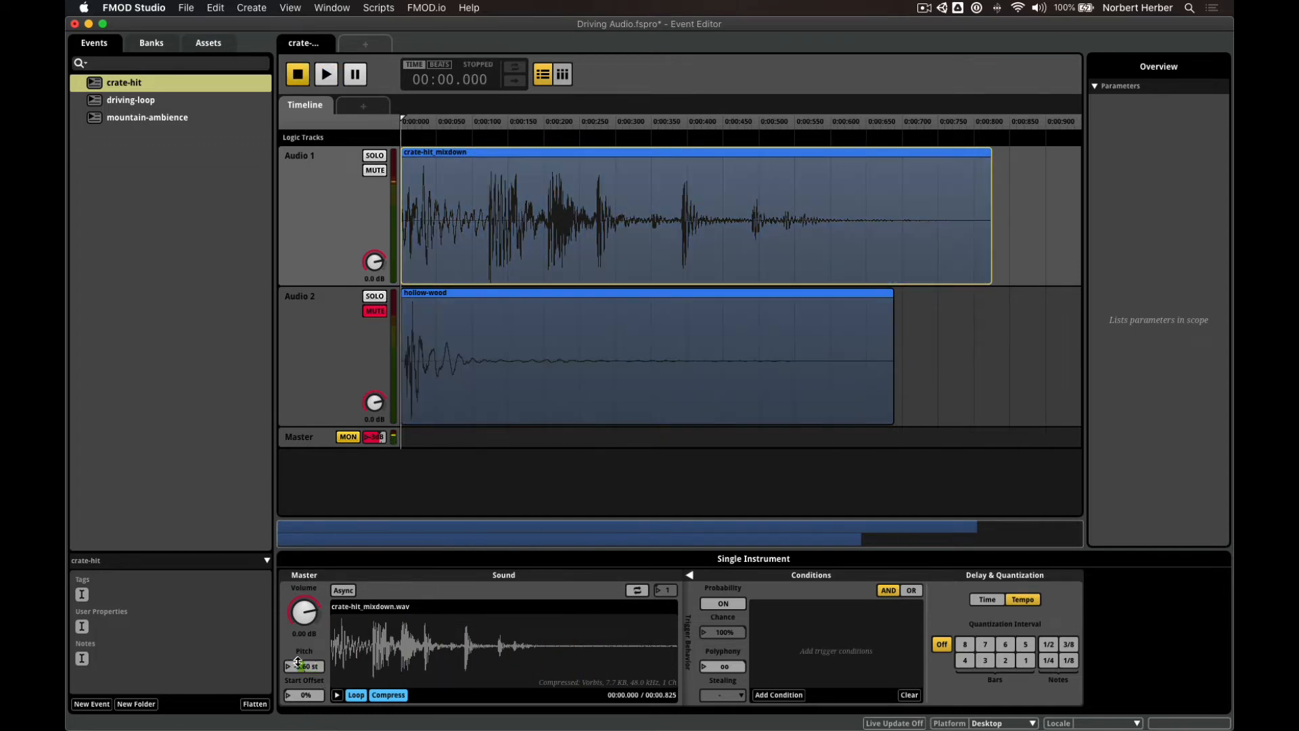
double_click(289, 668)
text(0)
key(Return)
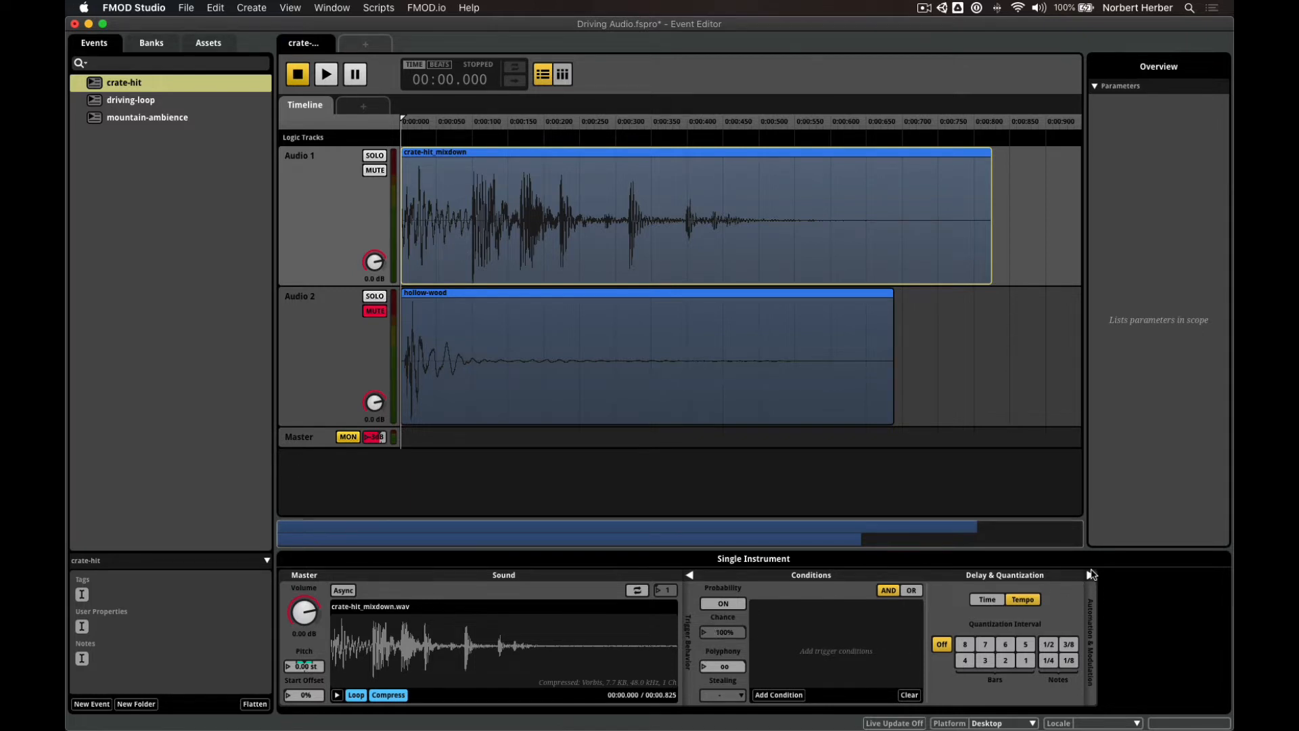
Set the random pitch modulation of the crate-hit_mixdown instrument to 5.04 st and audition it.
click(1090, 574)
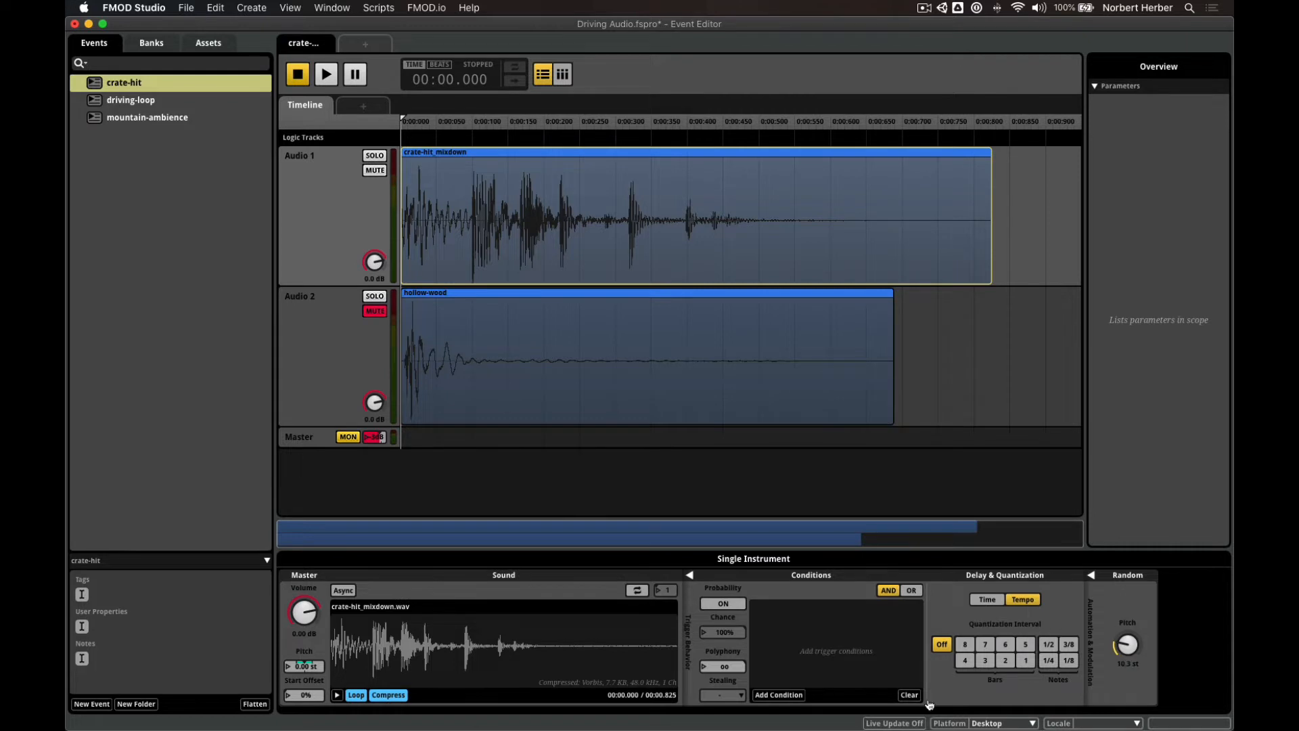
drag(313, 666, 312, 677)
key(space)
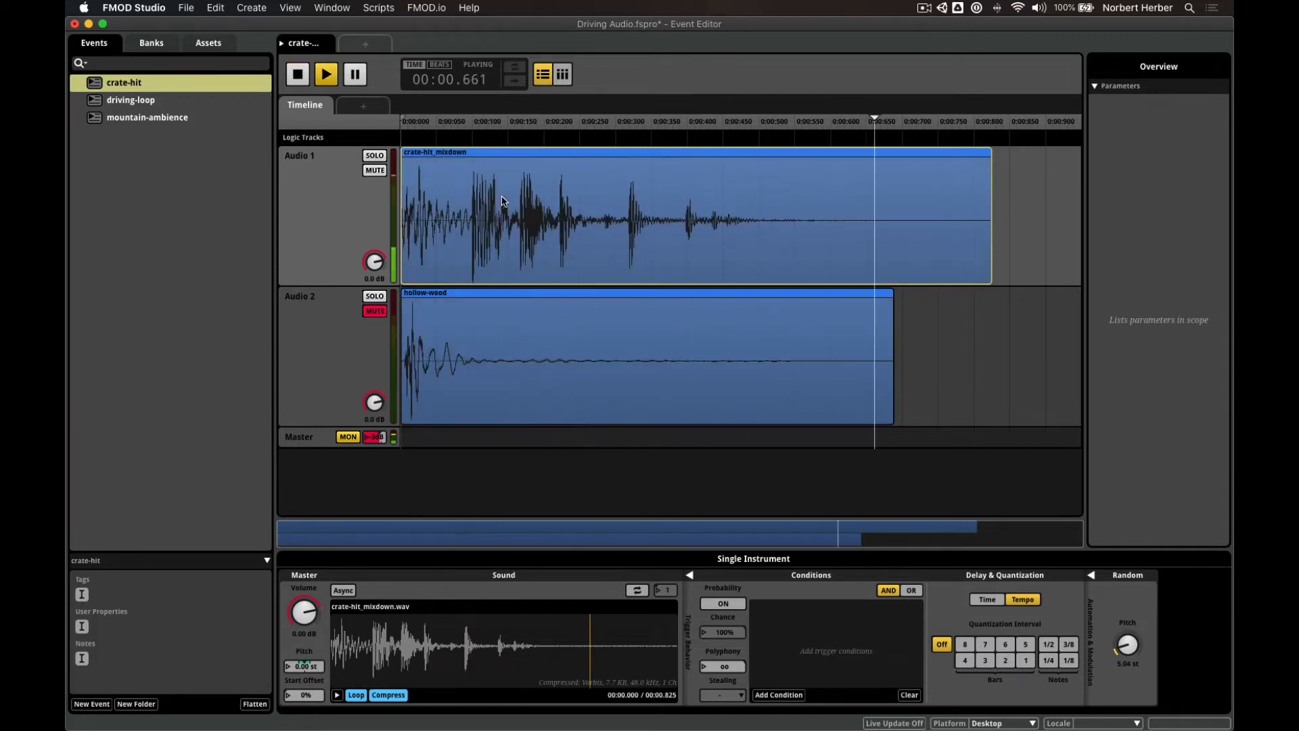
key(space)
Audition the crate-hit event repeatedly to compare its randomized pitch variations.
key(space)
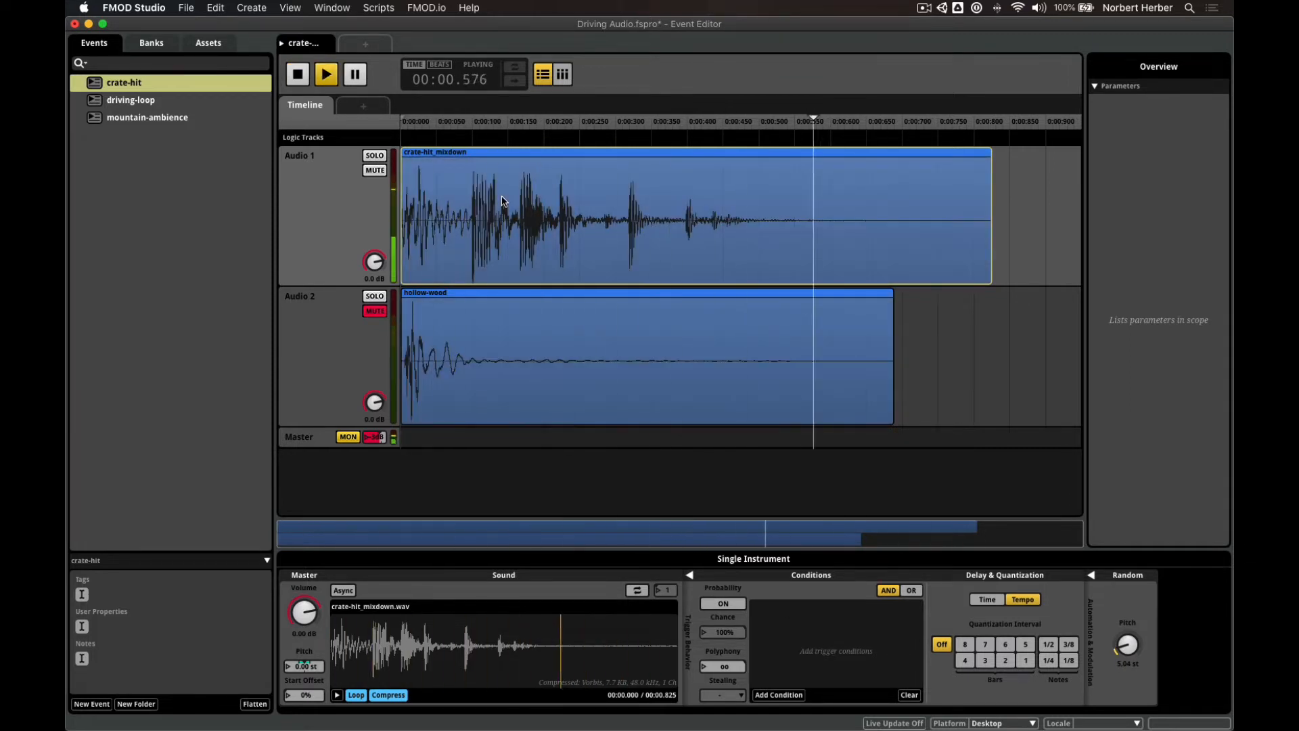
key(space)
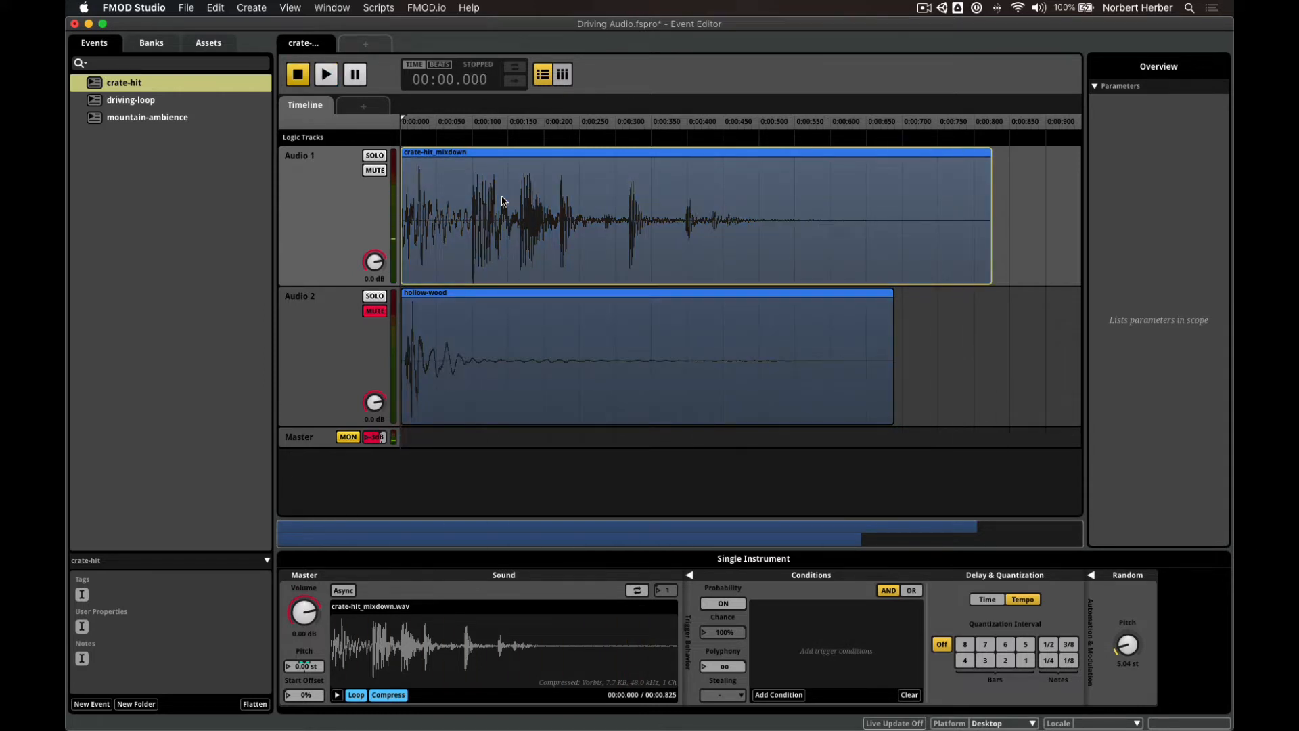
key(space)
key(space)
key(space)
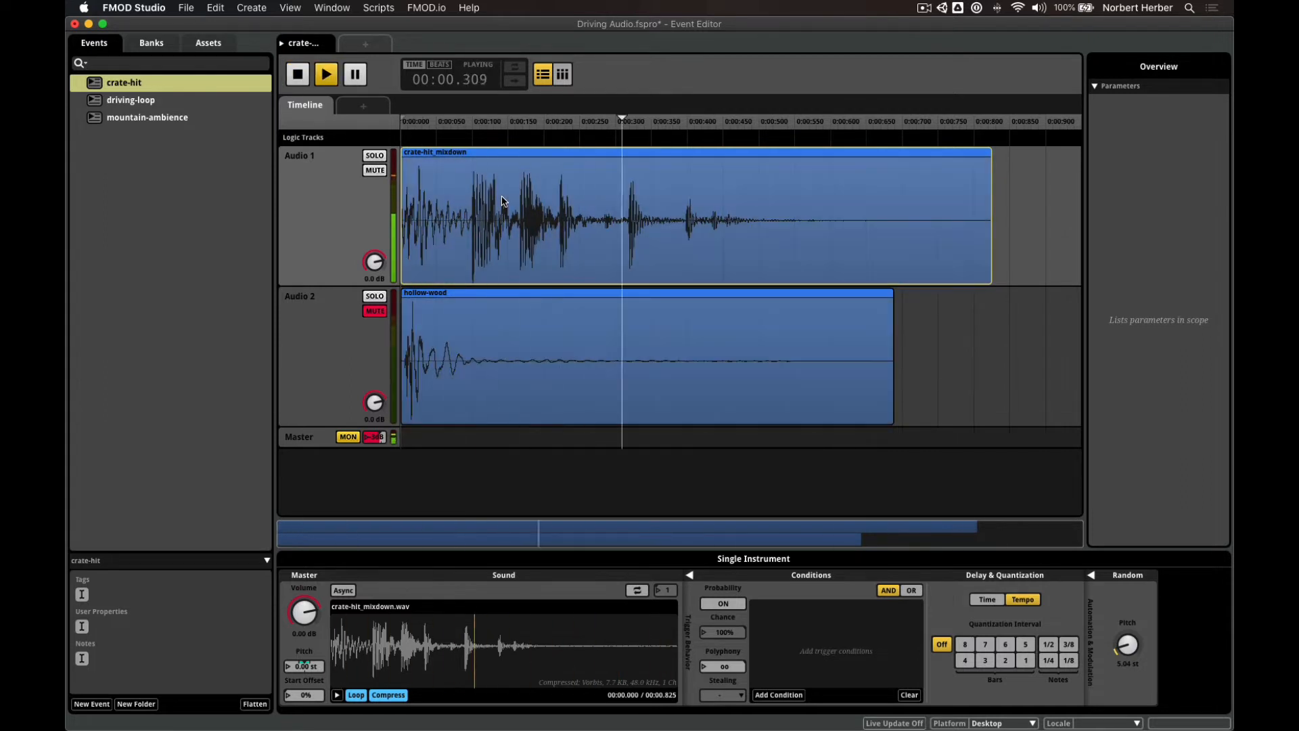
key(space)
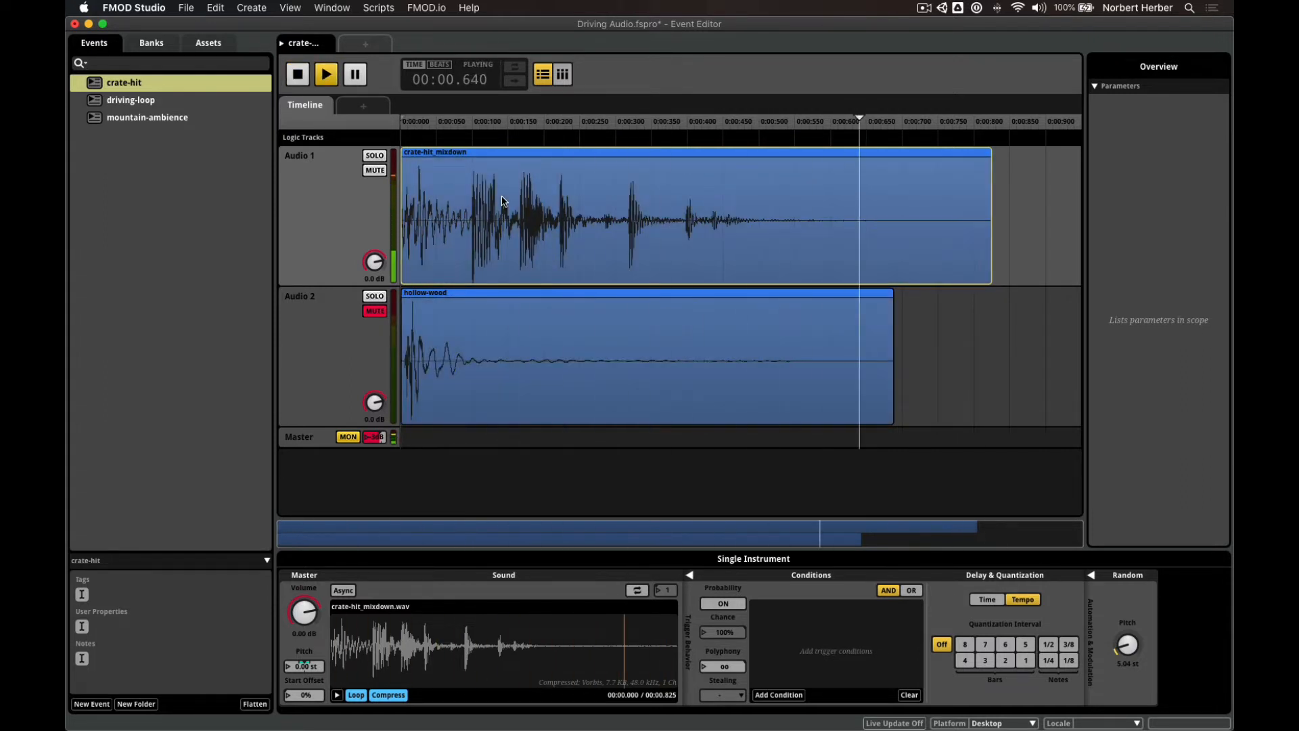
key(space)
key(space)
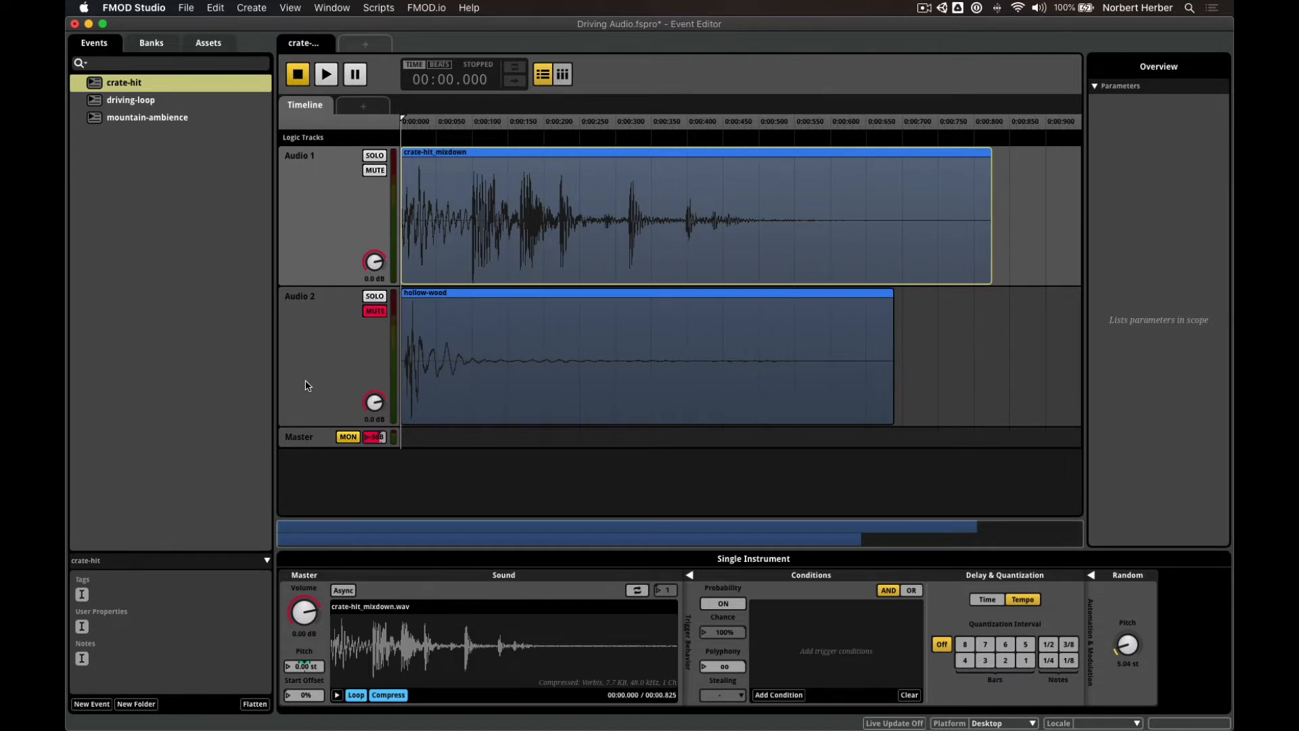
key(space)
key(space)
key(space)
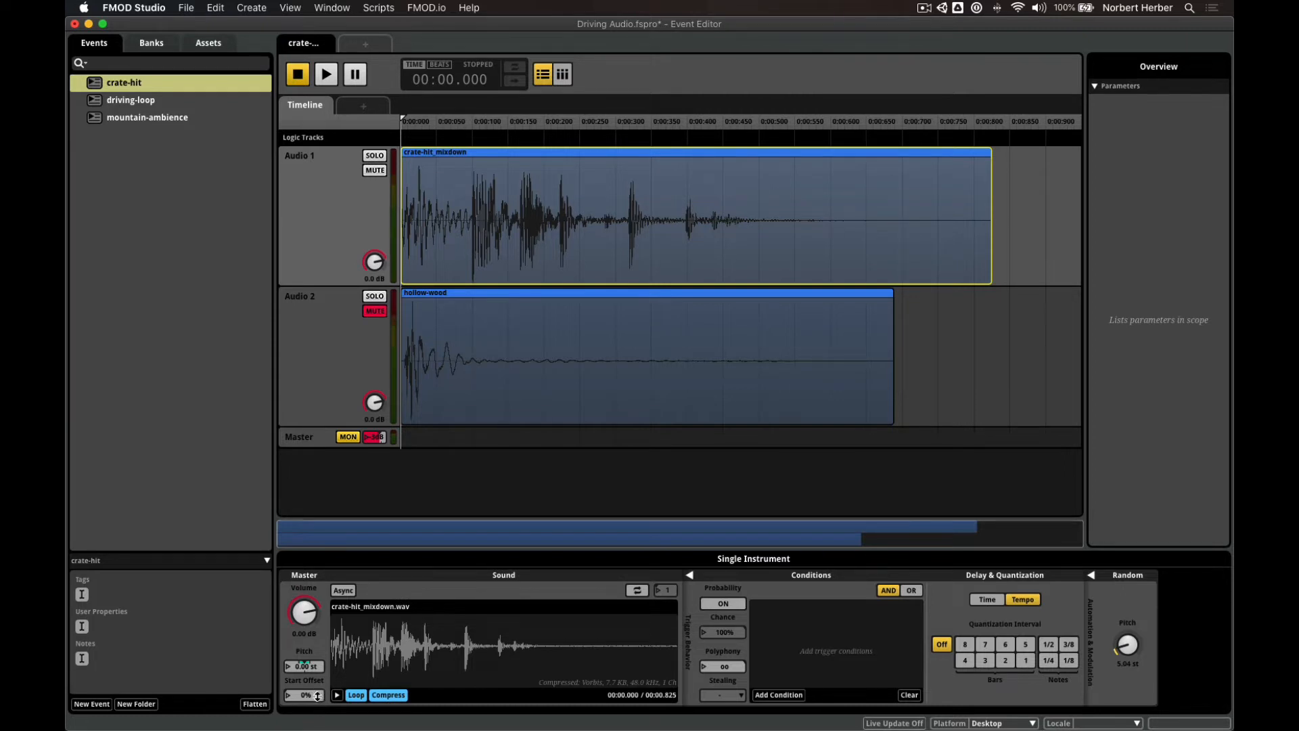
Set the start offset of the crate-hit_mixdown instrument to 33% and audition the event.
drag(316, 695, 315, 689)
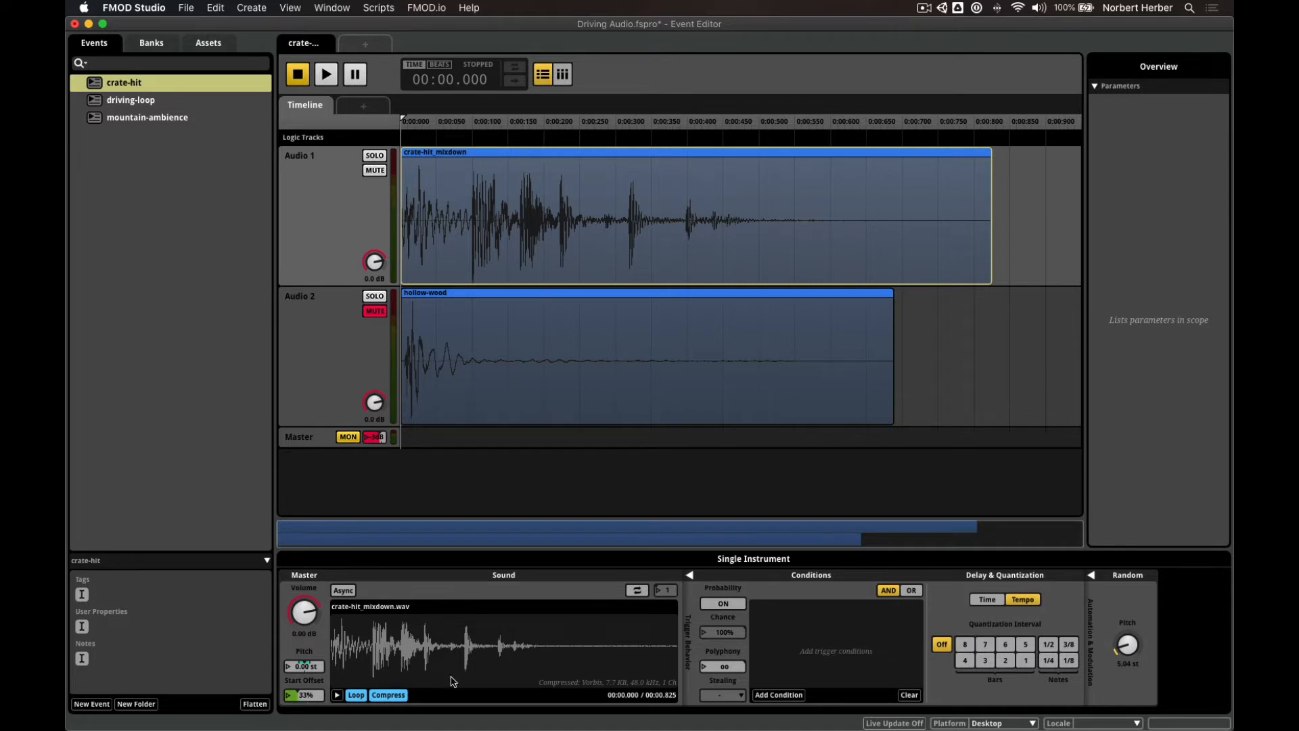
key(space)
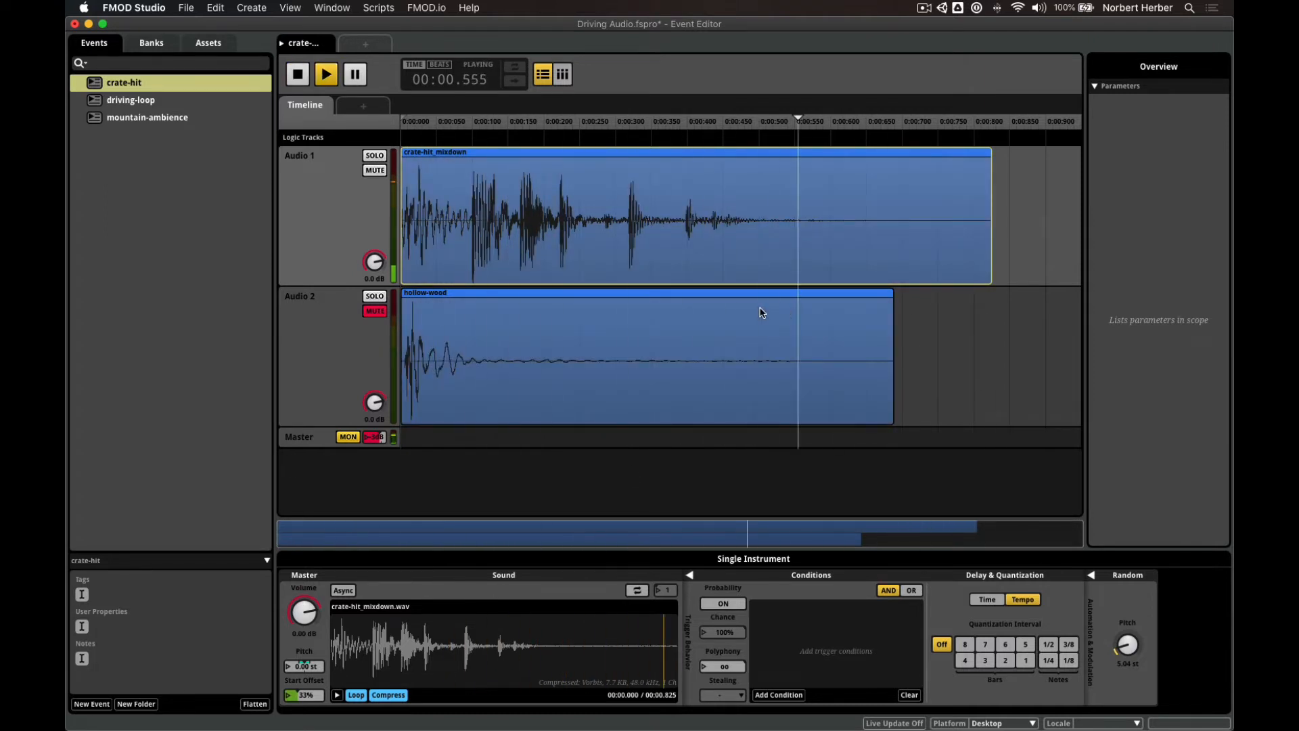
key(space)
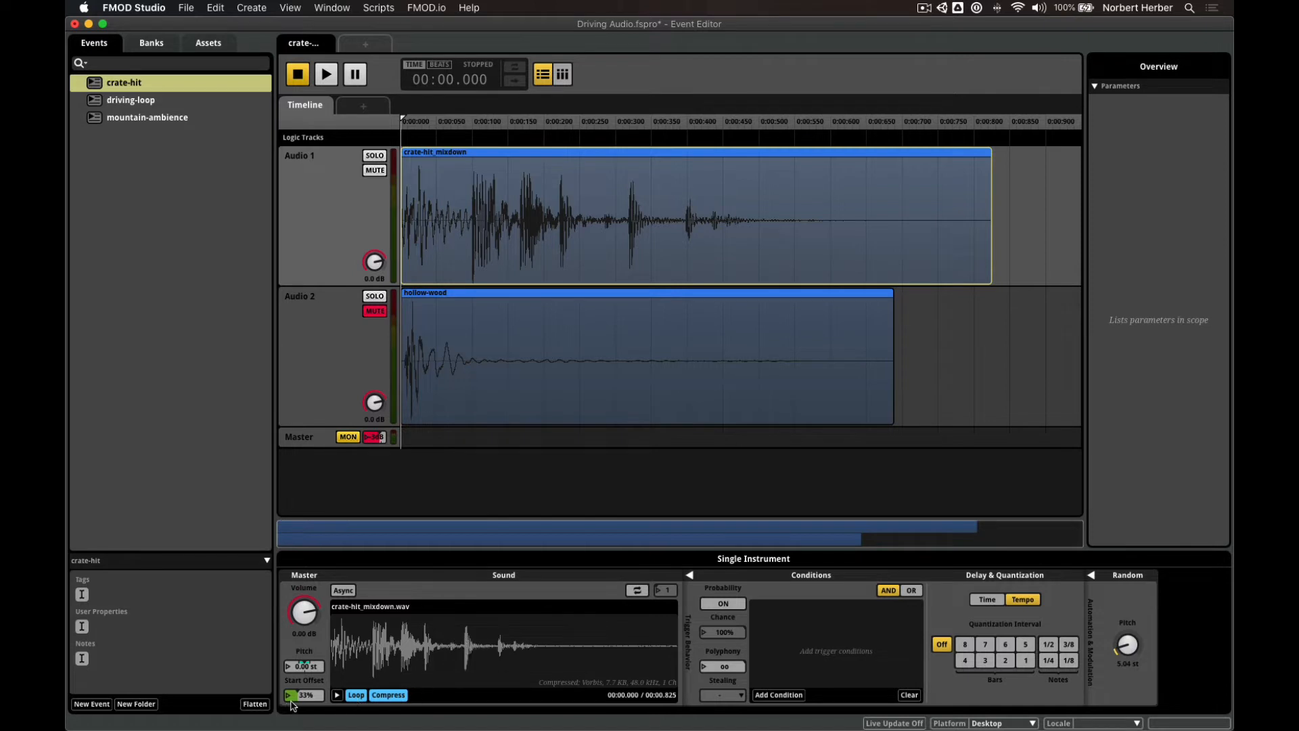
key(space)
key(space)
Reduce the start offset of the crate-hit_mixdown instrument to 20% and audition the event.
drag(298, 697, 313, 697)
key(space)
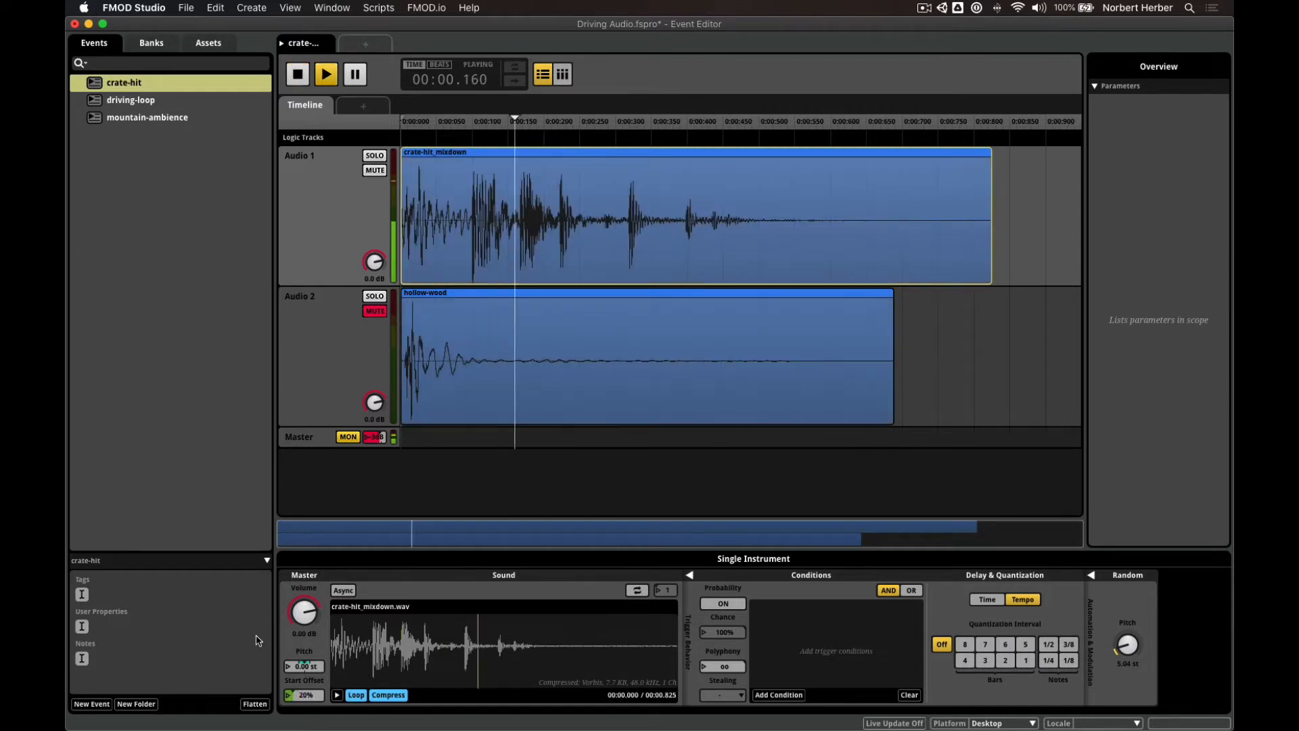
key(space)
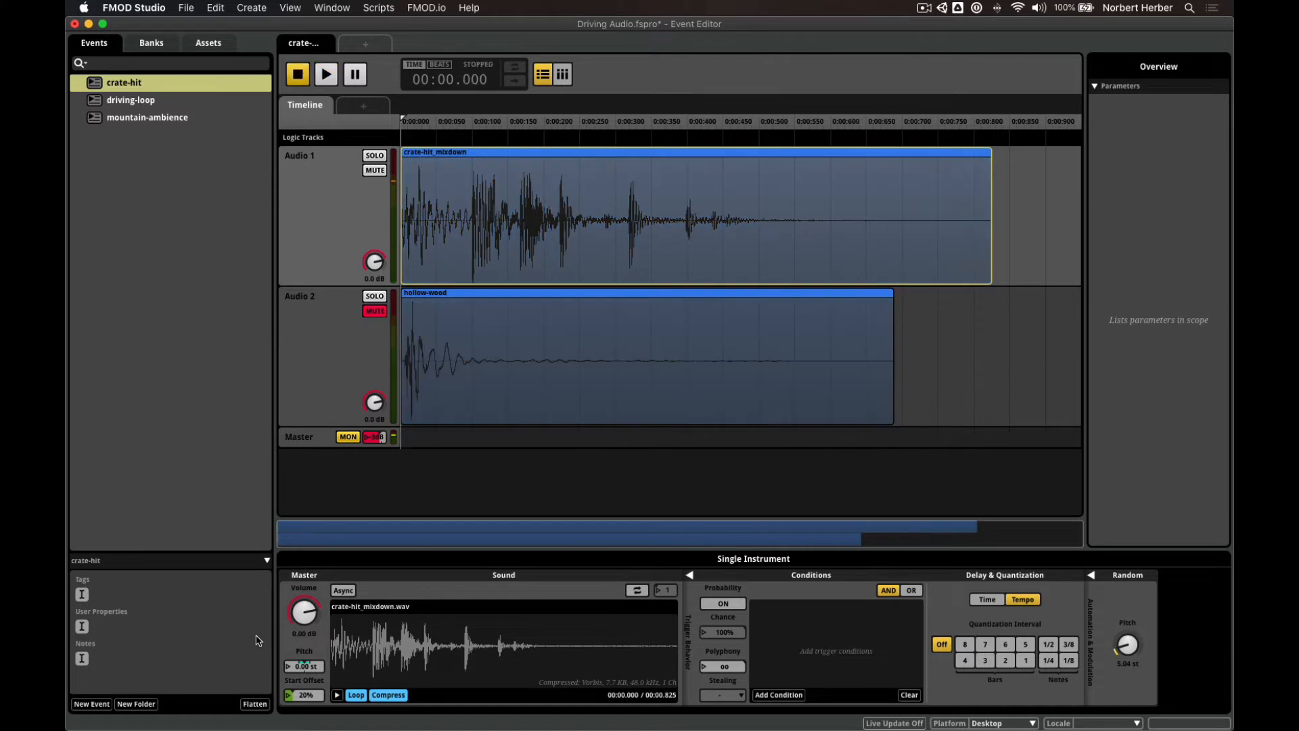
key(space)
Apply a random modulation of 47% to the crate-hit_mixdown start offset and audition the event several times.
drag(306, 695, 306, 691)
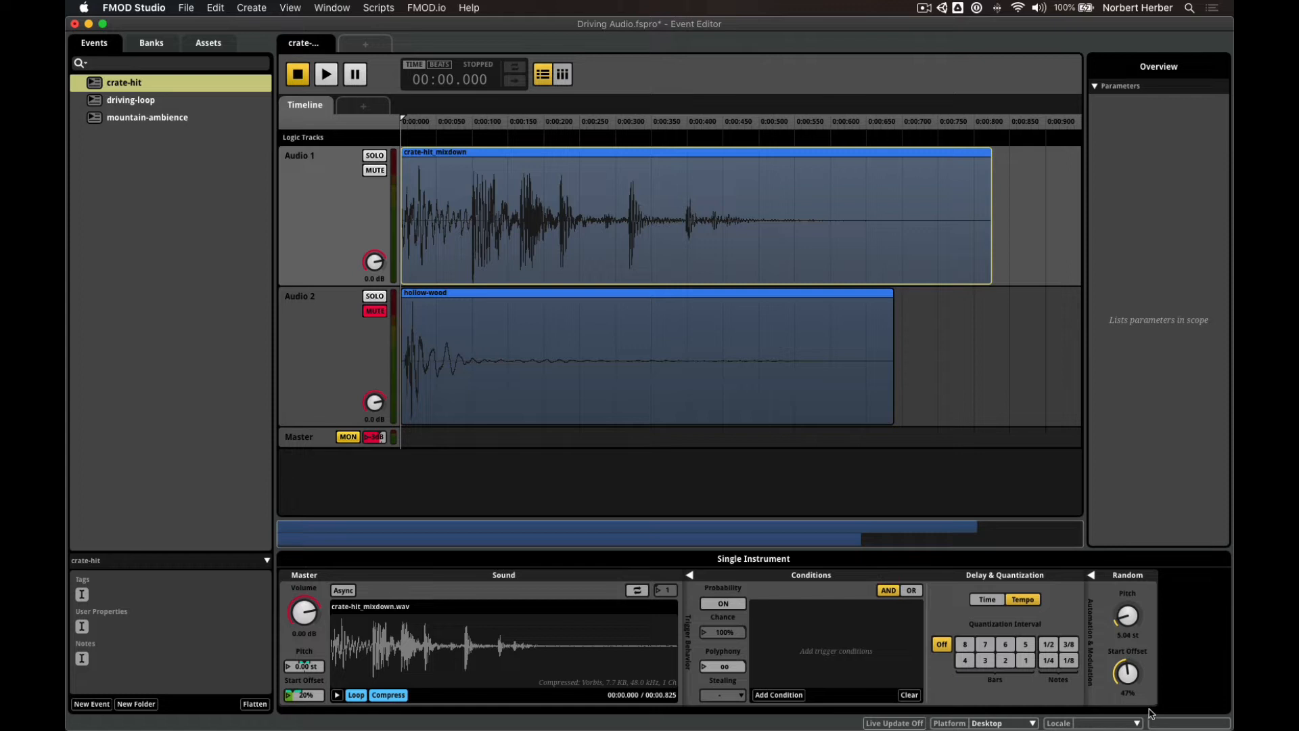
key(space)
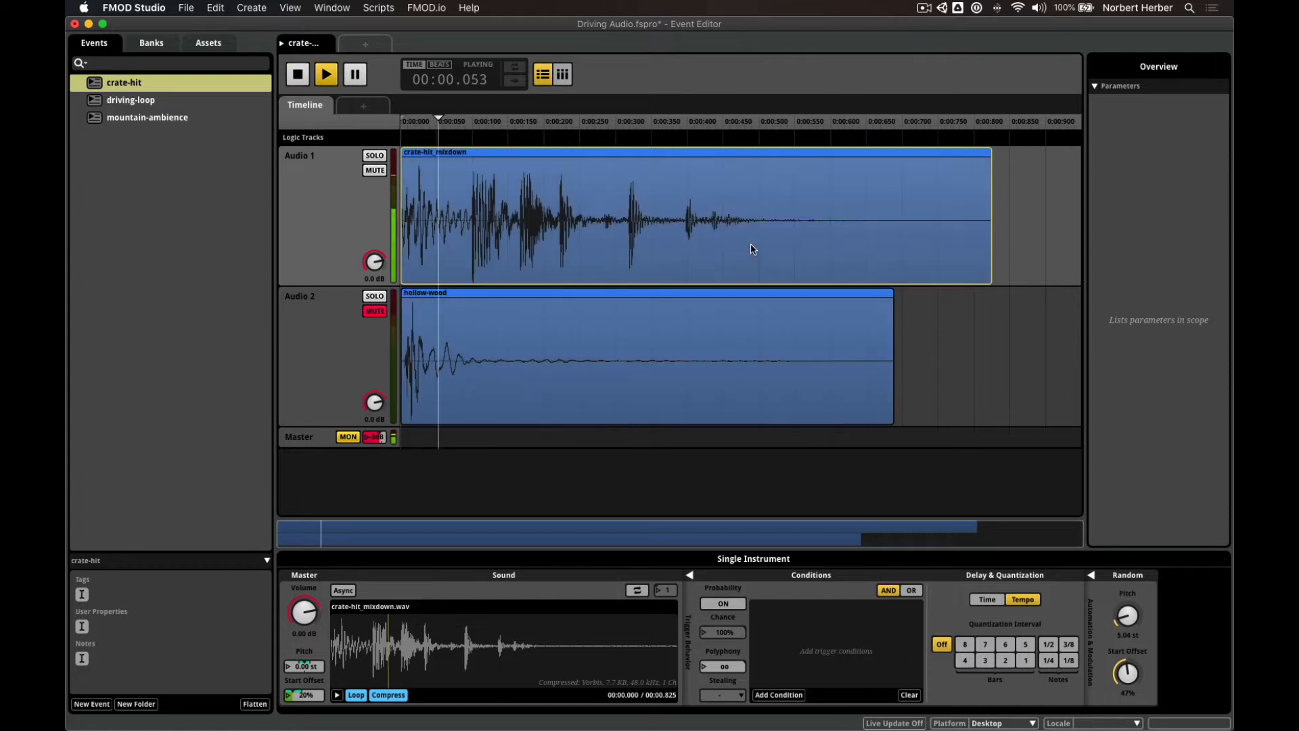
key(space)
key(space)
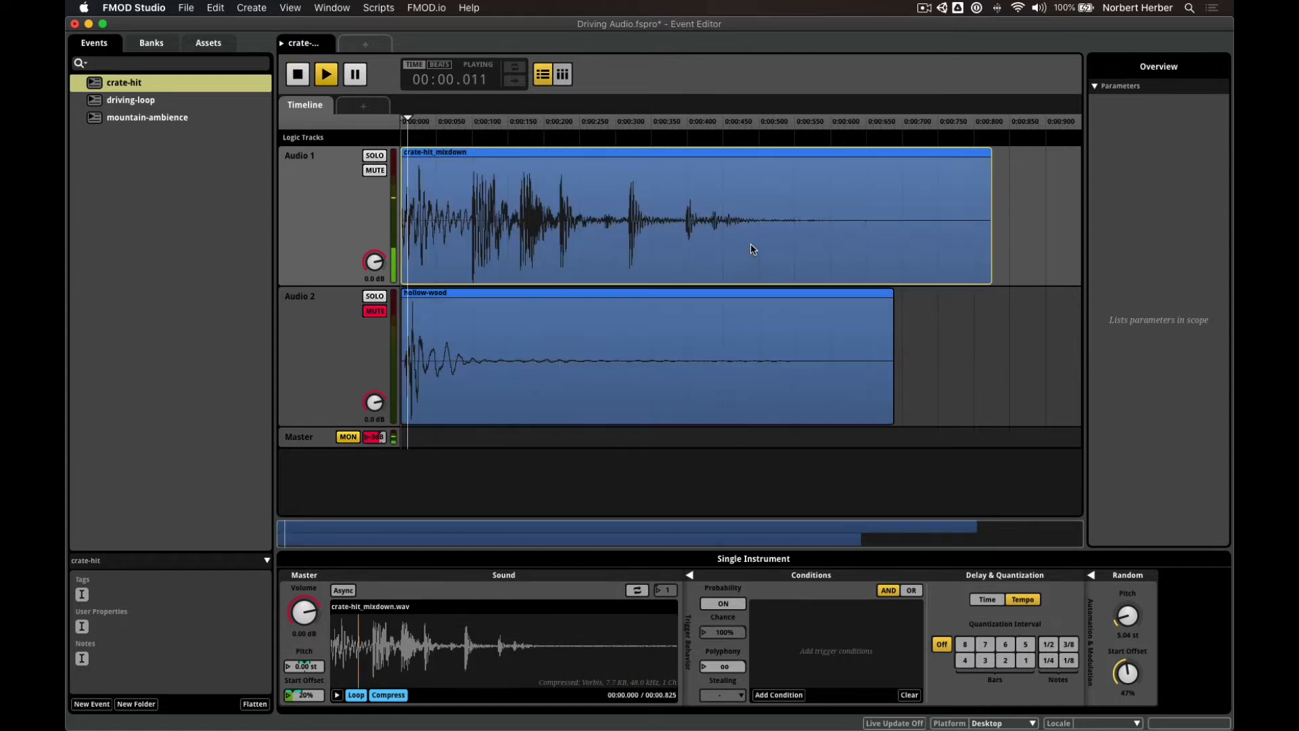
key(space)
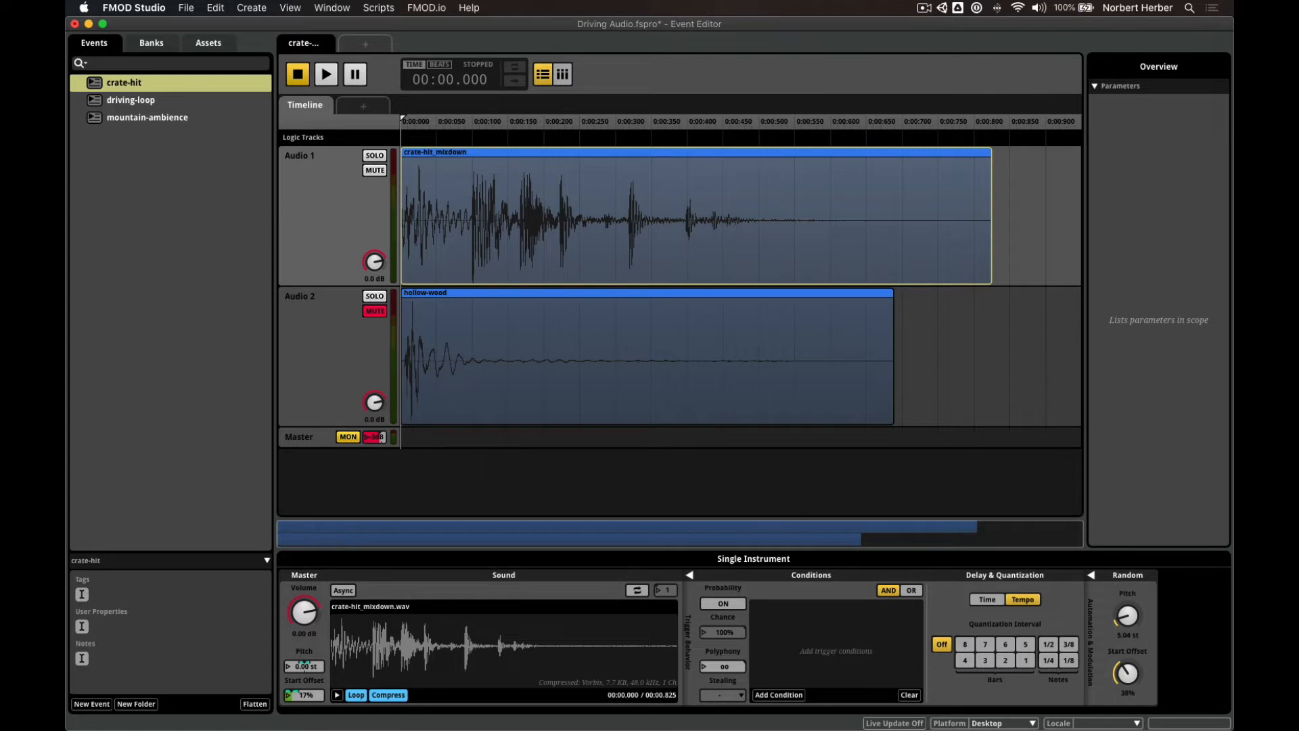
Audition the crate-hit event repeatedly with a 17% start offset and the reduced random offset range.
key(space)
key(space)
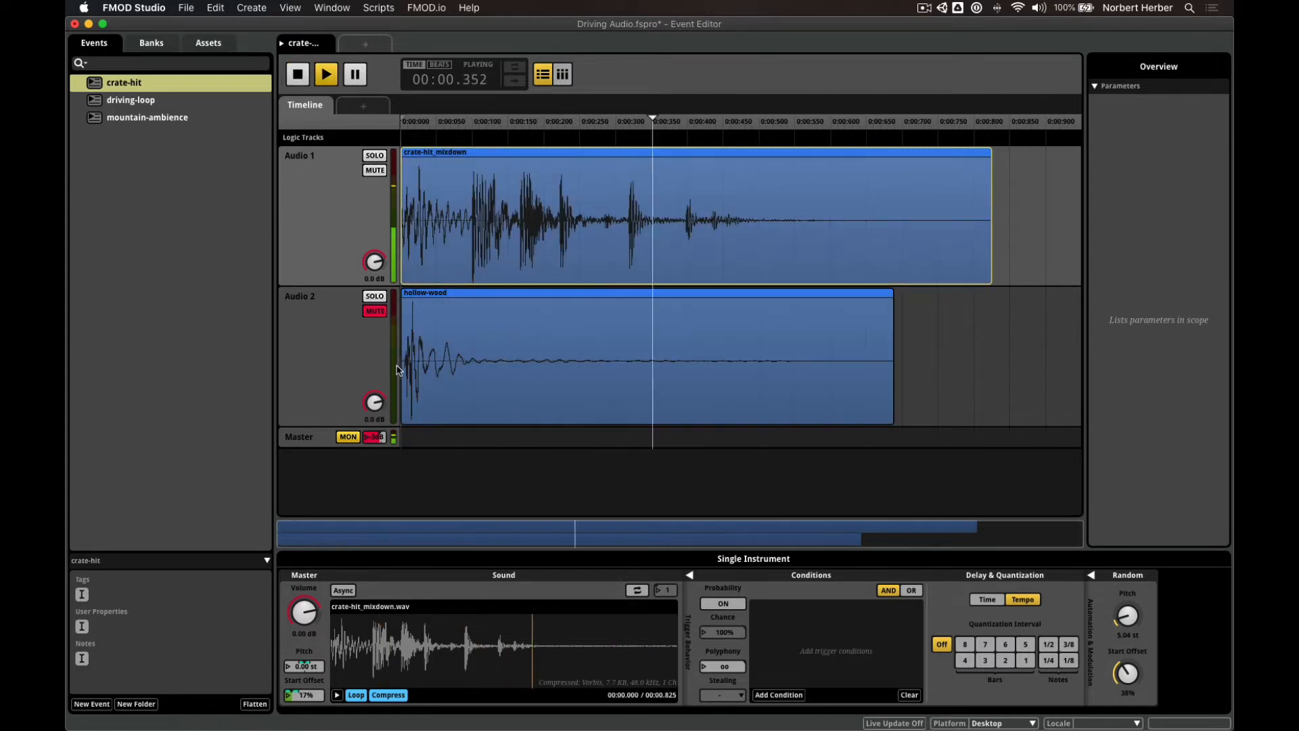
key(space)
key(space)
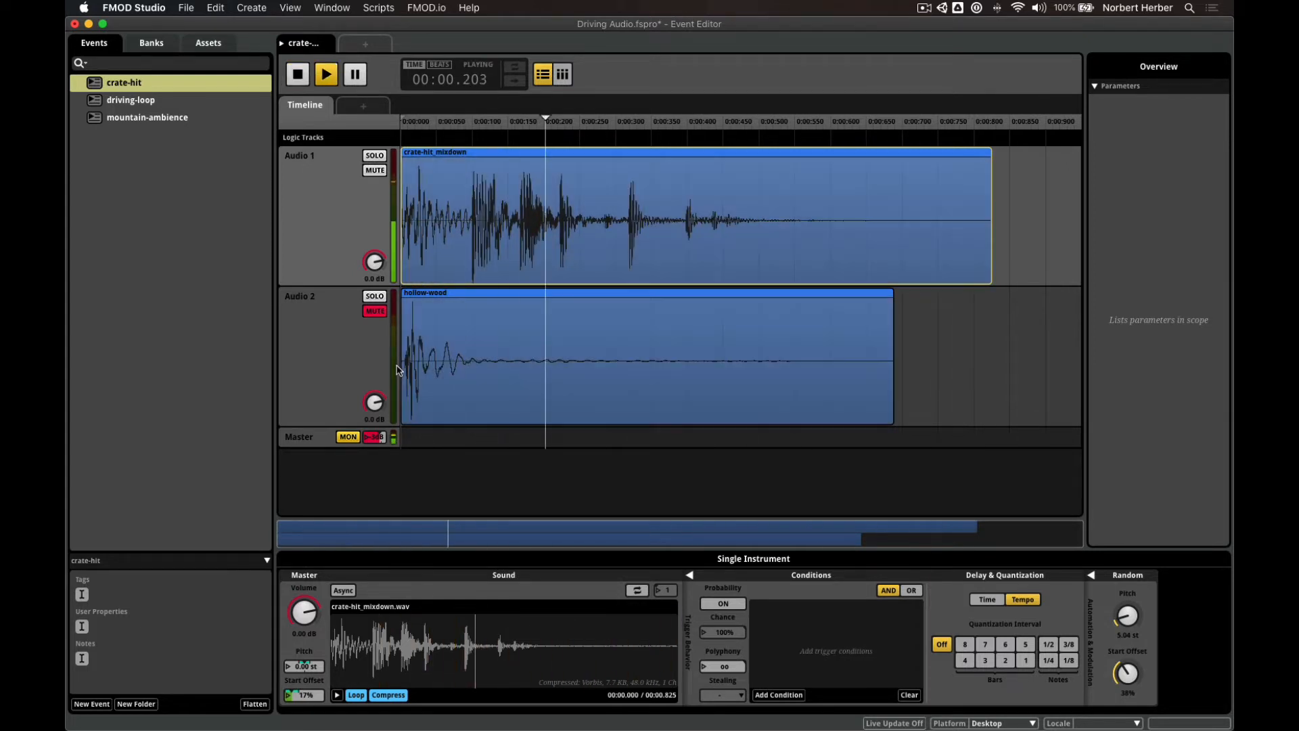
Audition the crate-hit event repeatedly with Audio 2 muted to compare its randomized variations.
key(space)
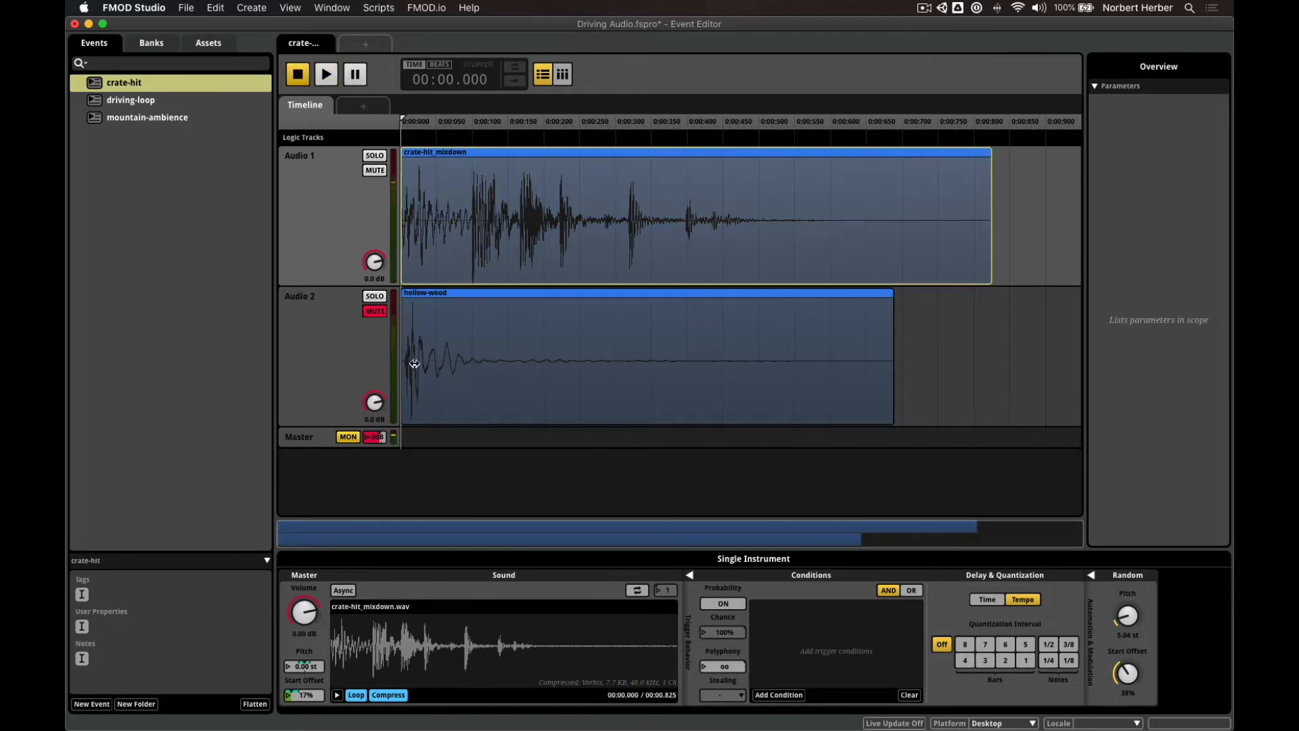
key(space)
key(space)
key(space)
key(space)
key(space)
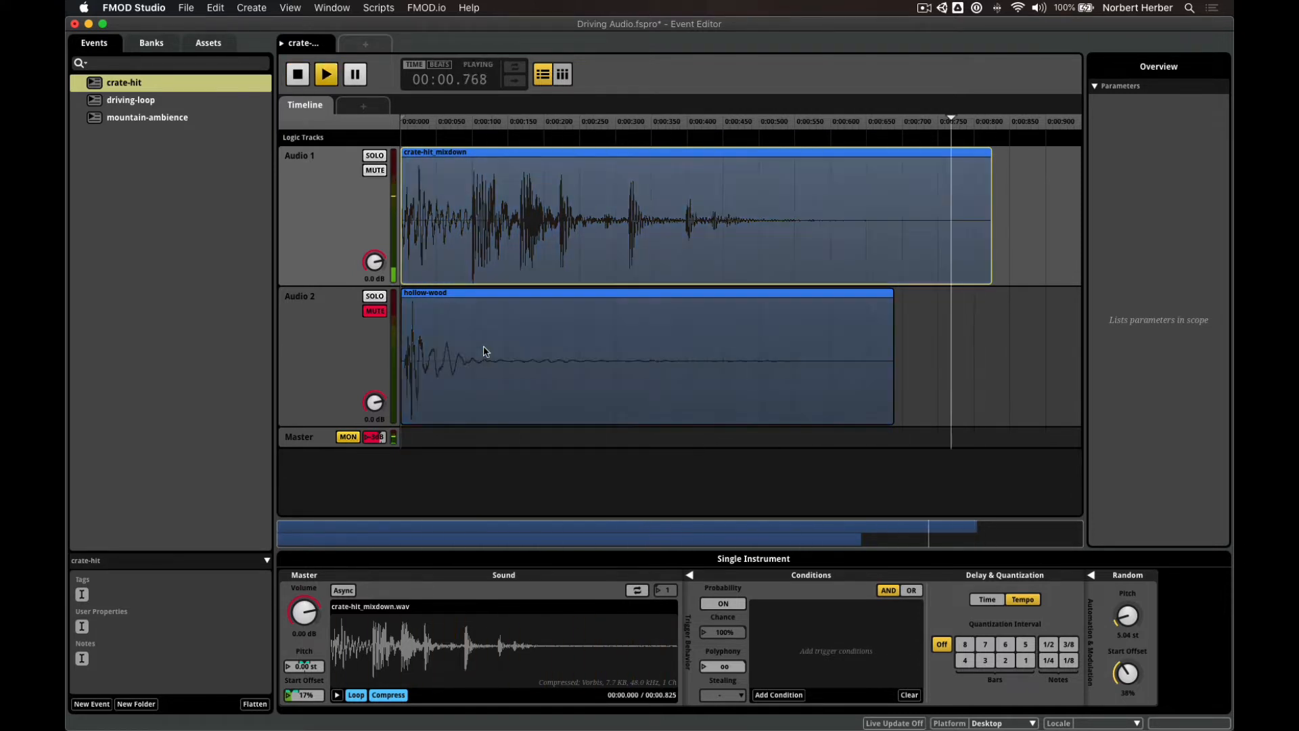
key(space)
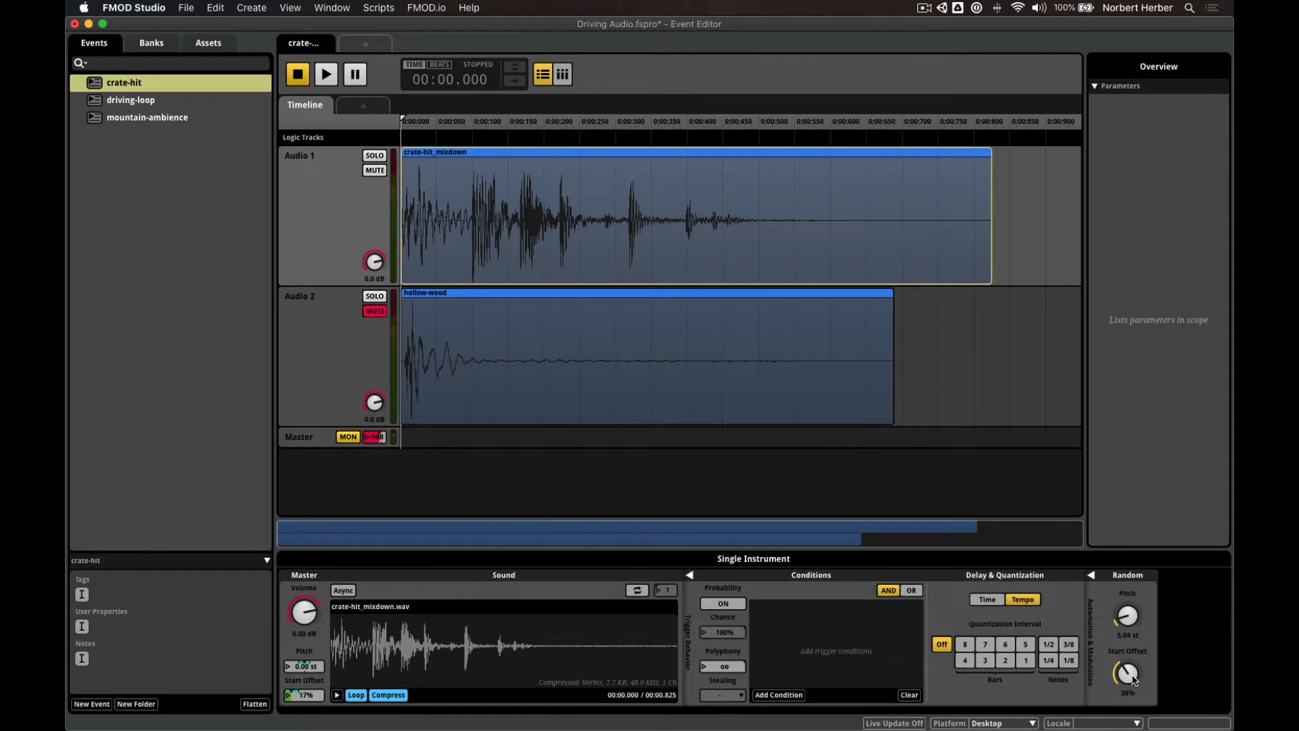
key(space)
key(space)
key(space)
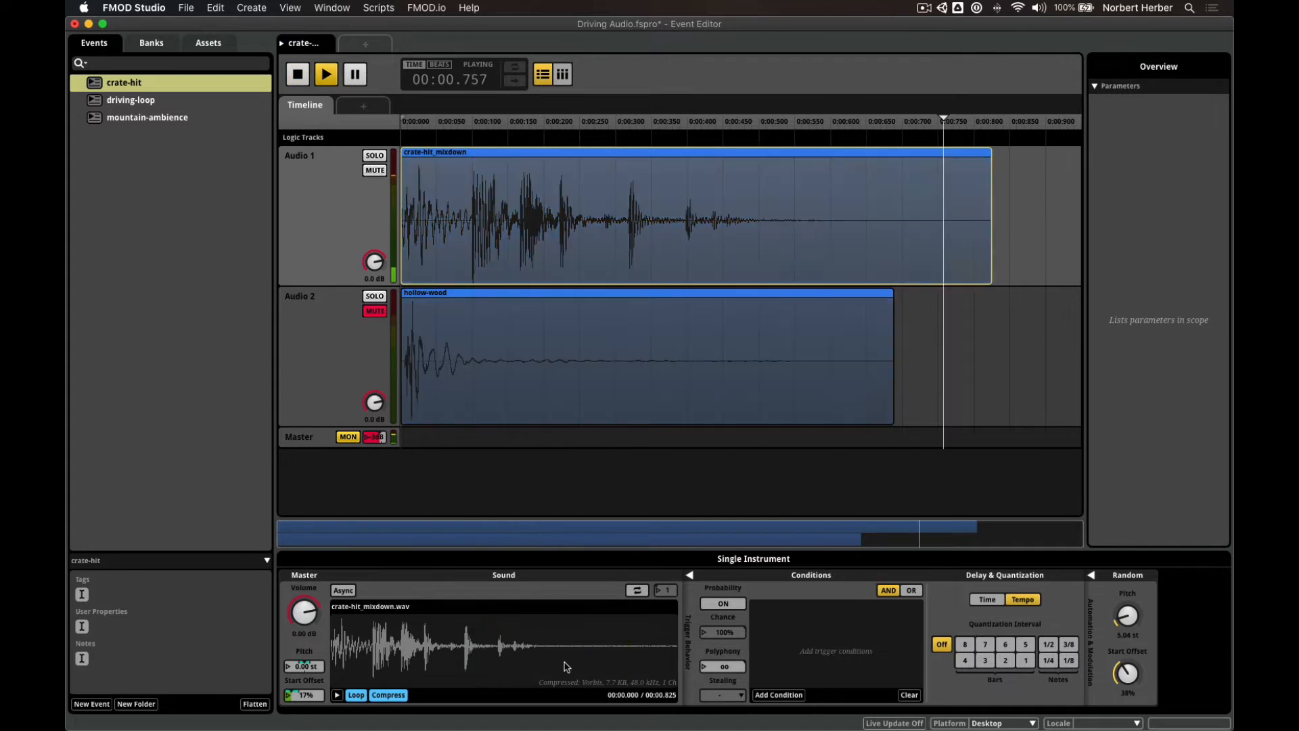
key(space)
key(space)
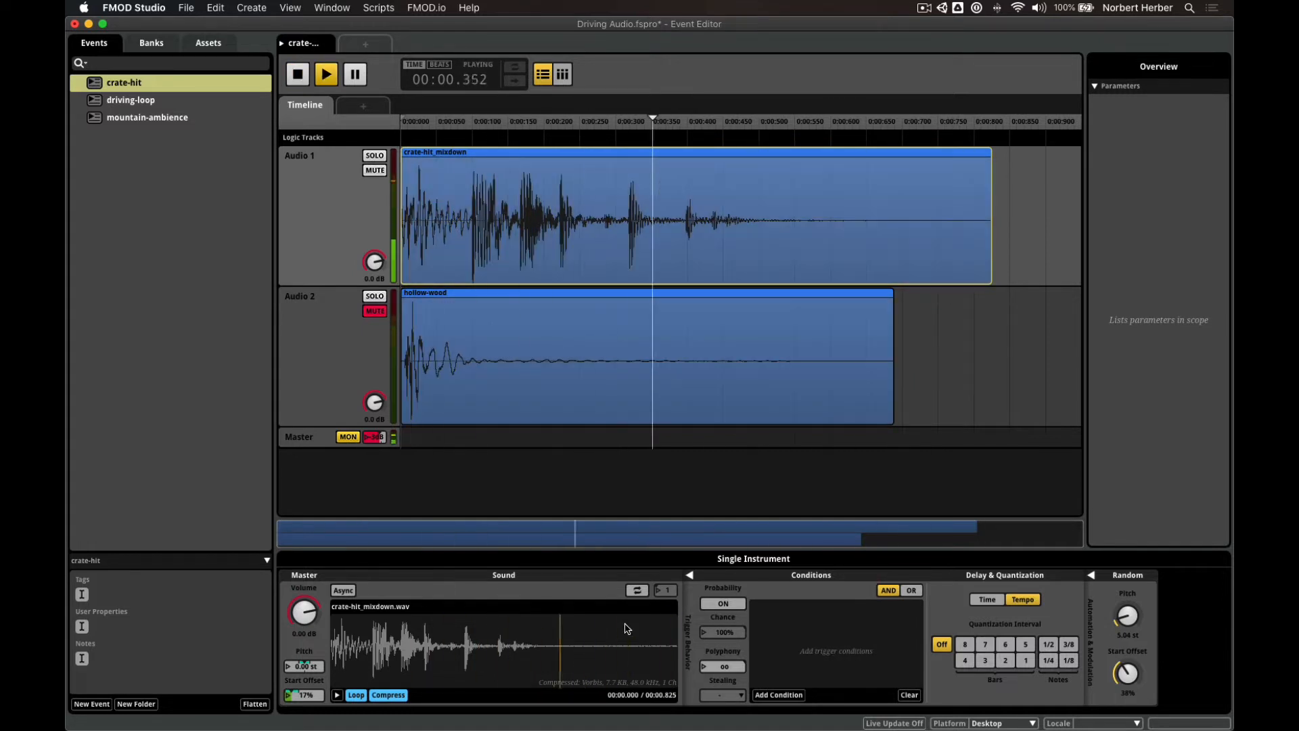
Lower the random start offset range of the crate-hit_mixdown instrument, set its start offset to 13%, and audition the event several times.
key(space)
key(space)
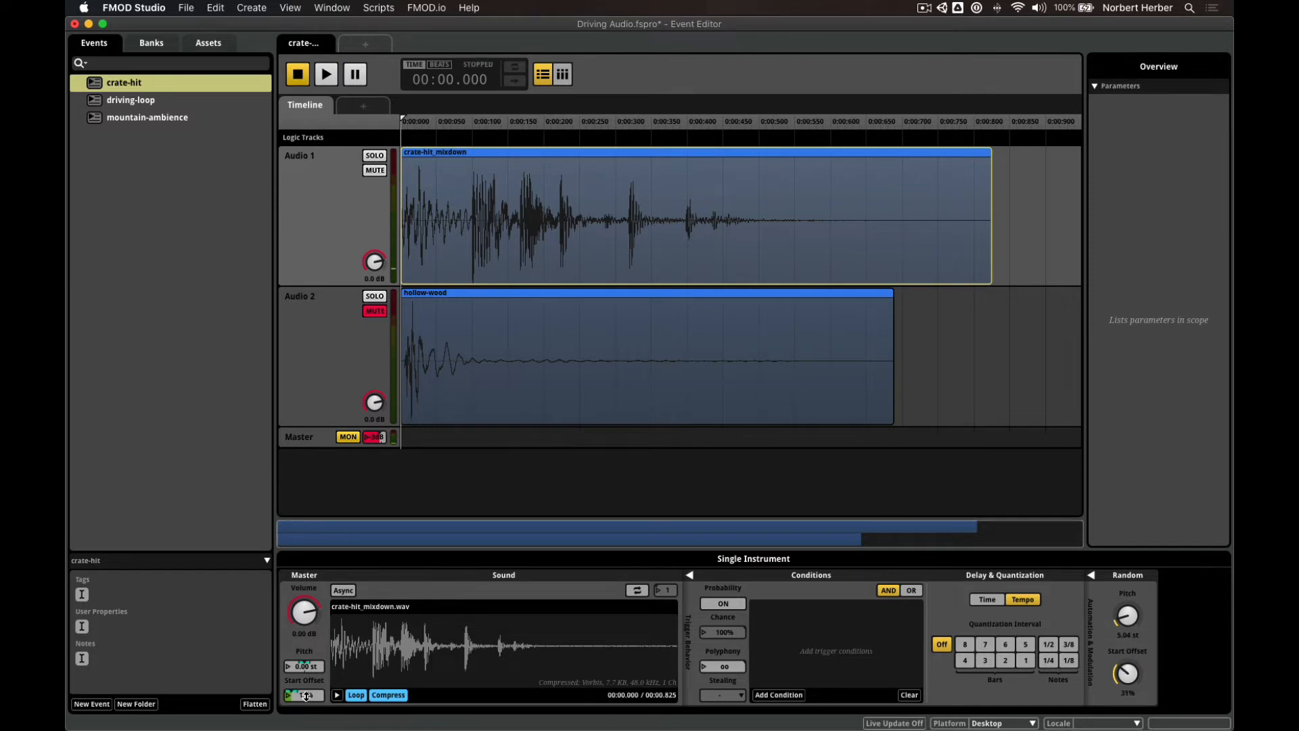
key(space)
key(space)
key(space)
key(space)
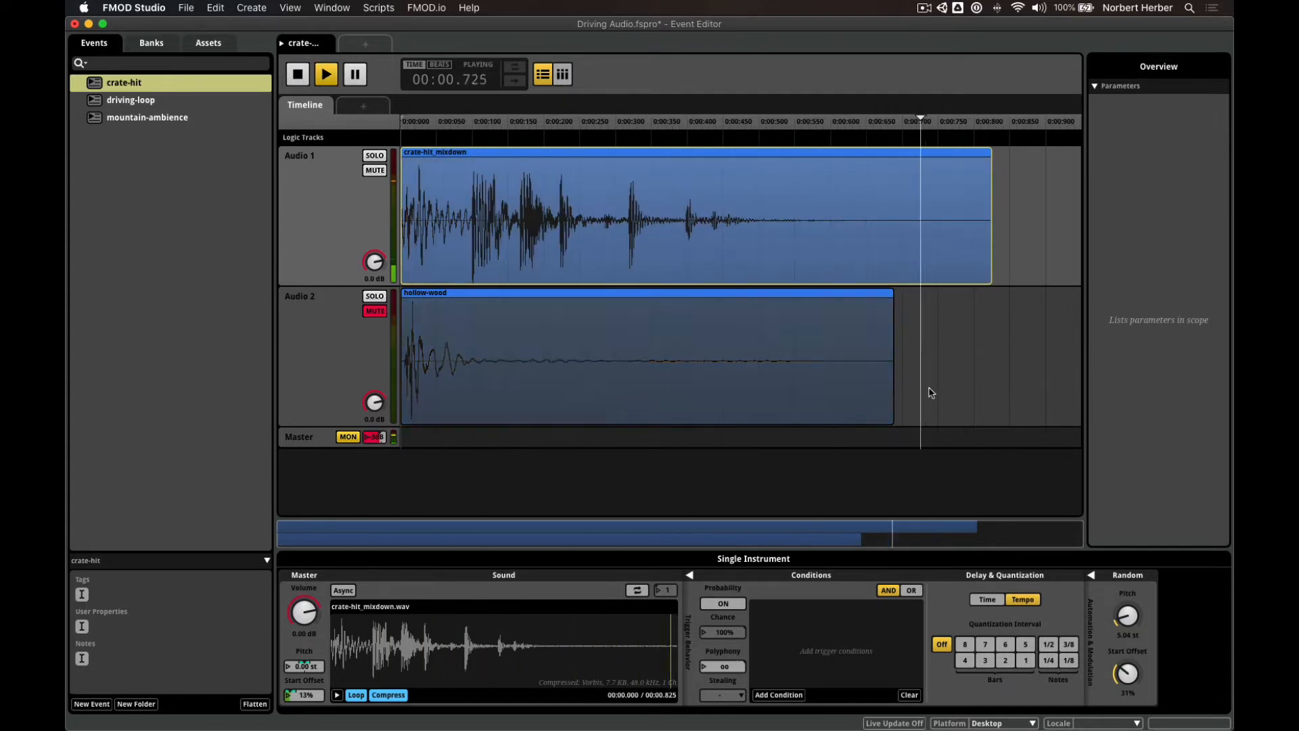
key(space)
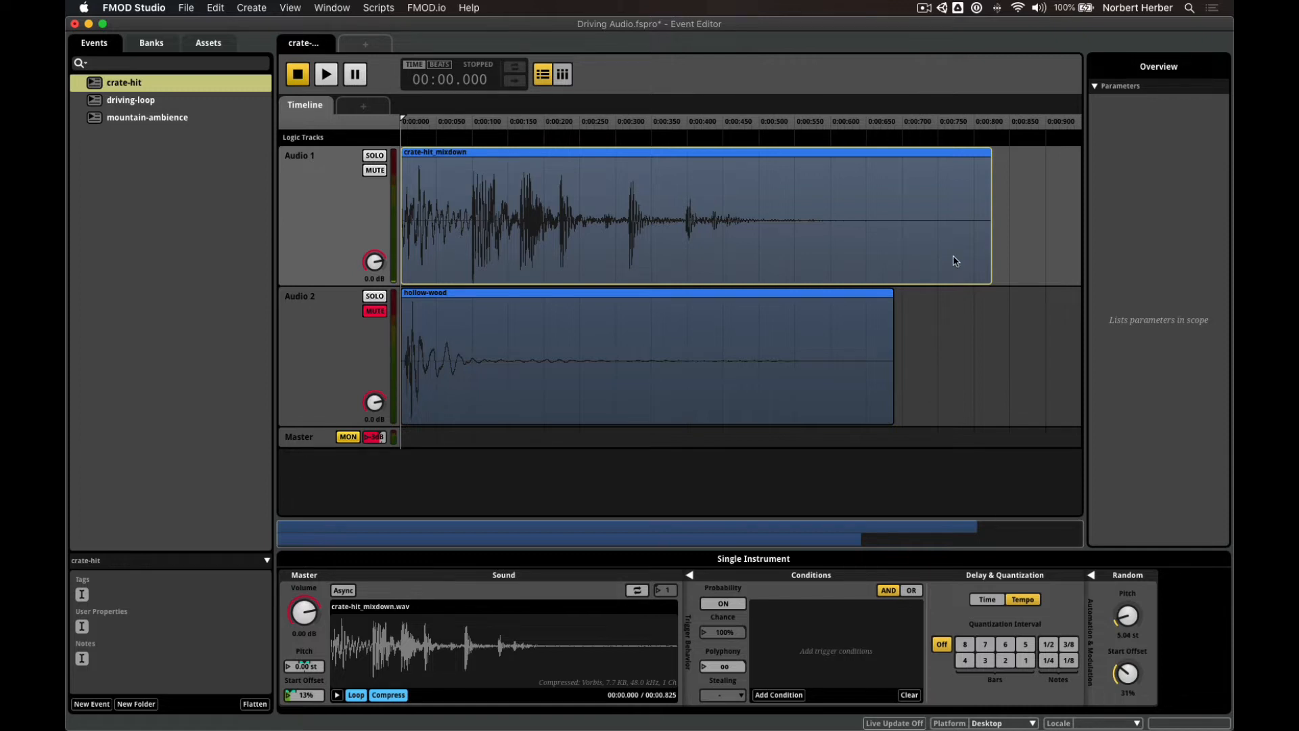
Unmute the hollow-wood track Audio 2 and audition the layered crate-hit event several times.
click(375, 311)
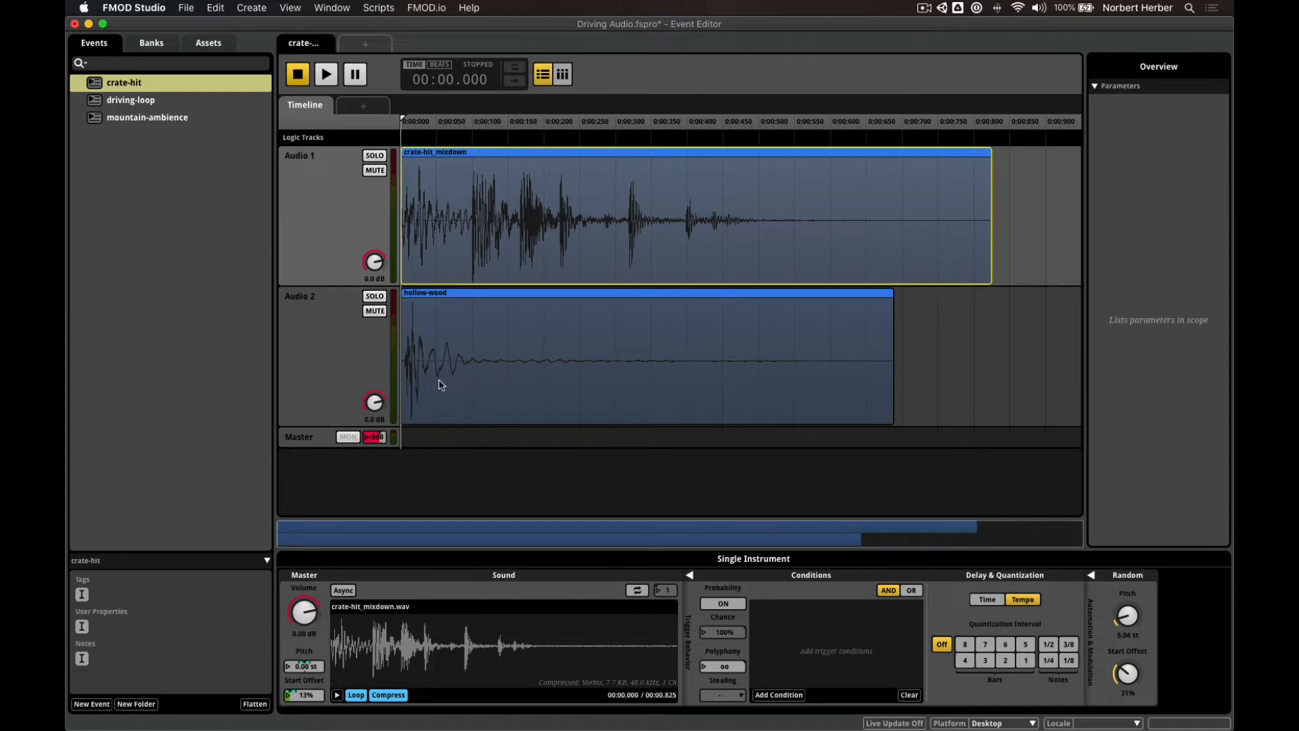
key(space)
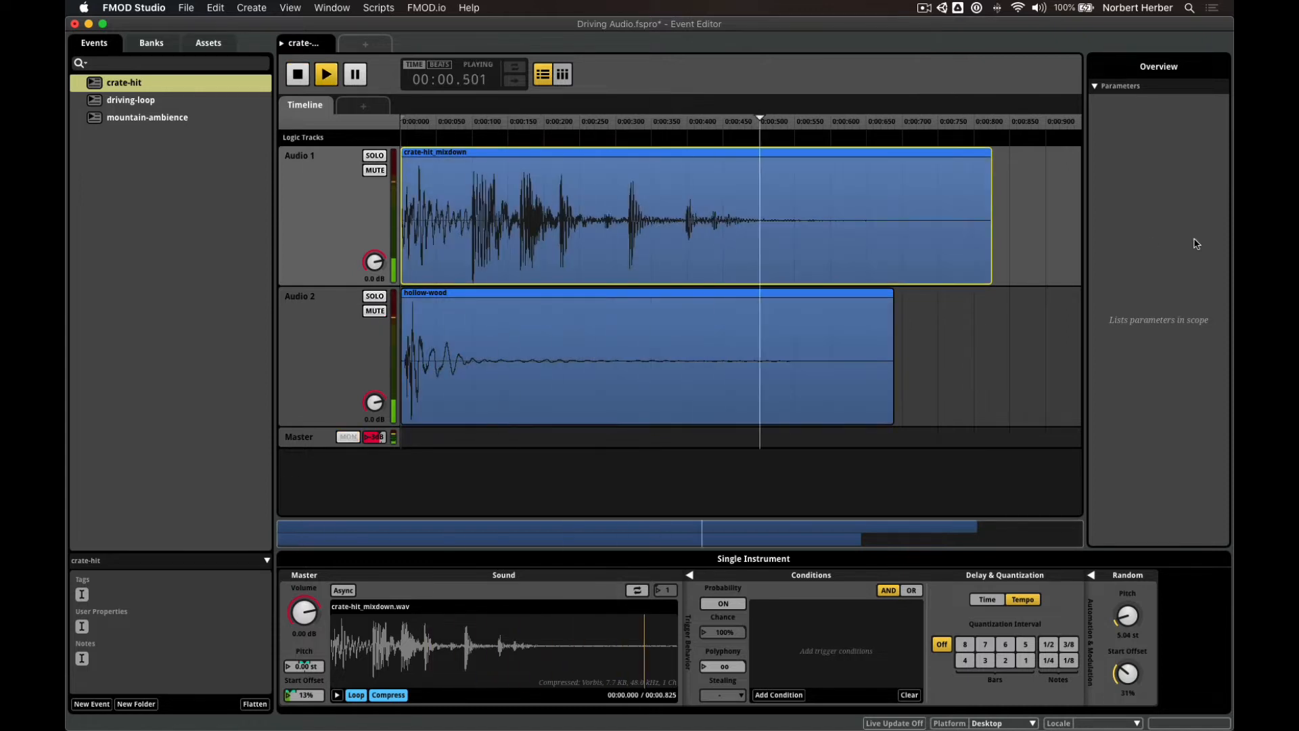
key(space)
key(space)
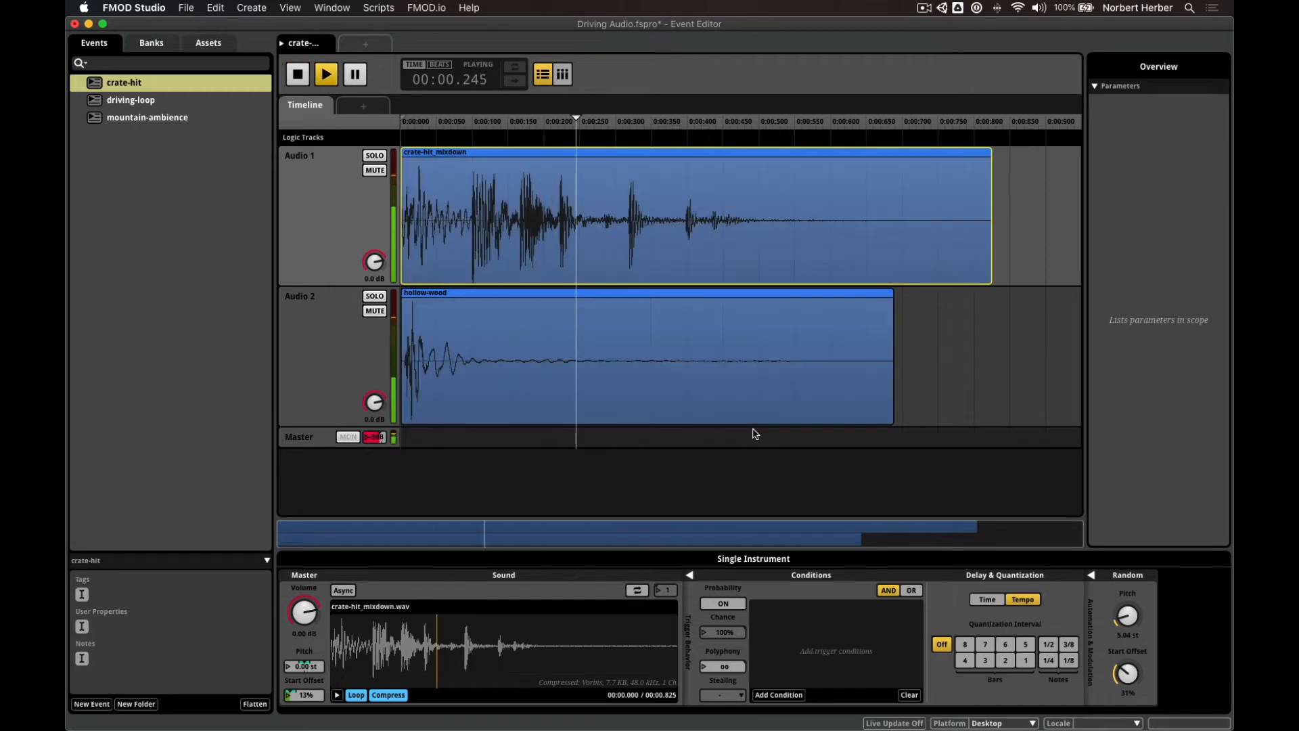
key(space)
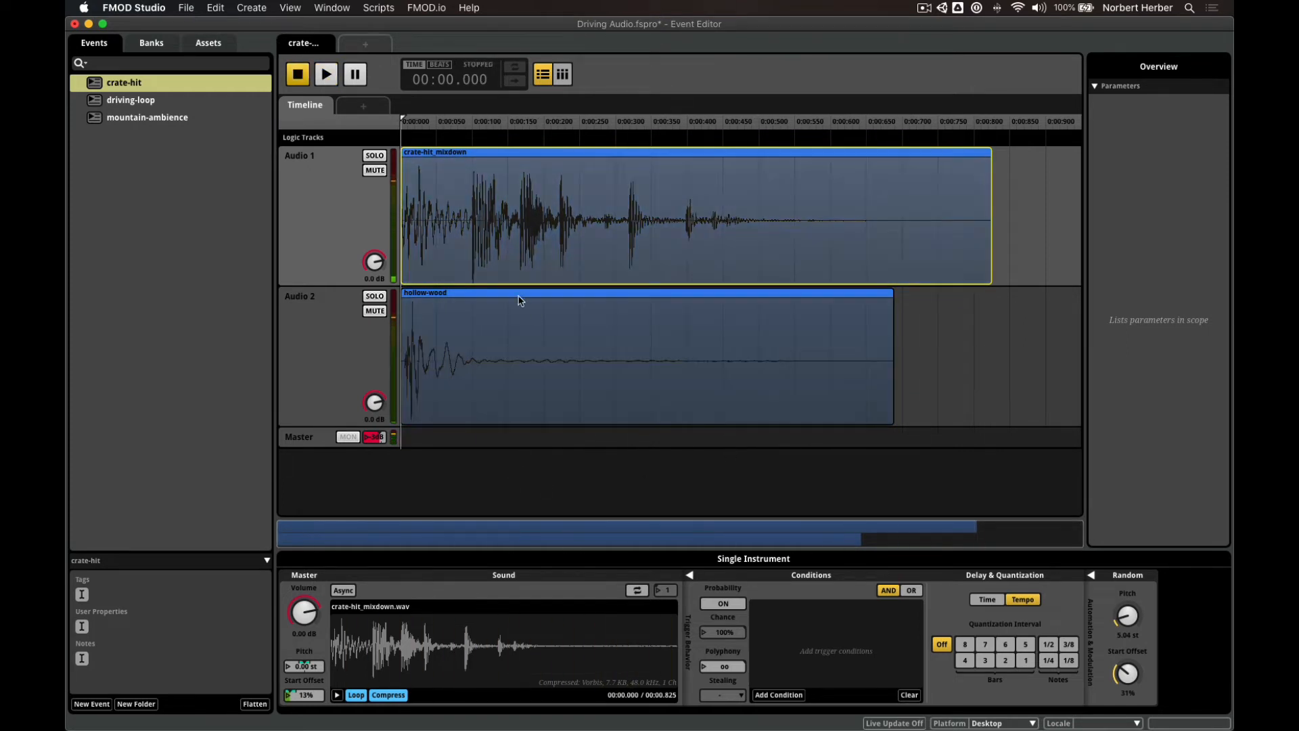
key(space)
key(space)
Lower the volume of the hollow-wood track Audio 2 to about -3.5 dB and audition the layered event repeatedly.
drag(379, 411, 379, 420)
key(space)
key(space)
key(space)
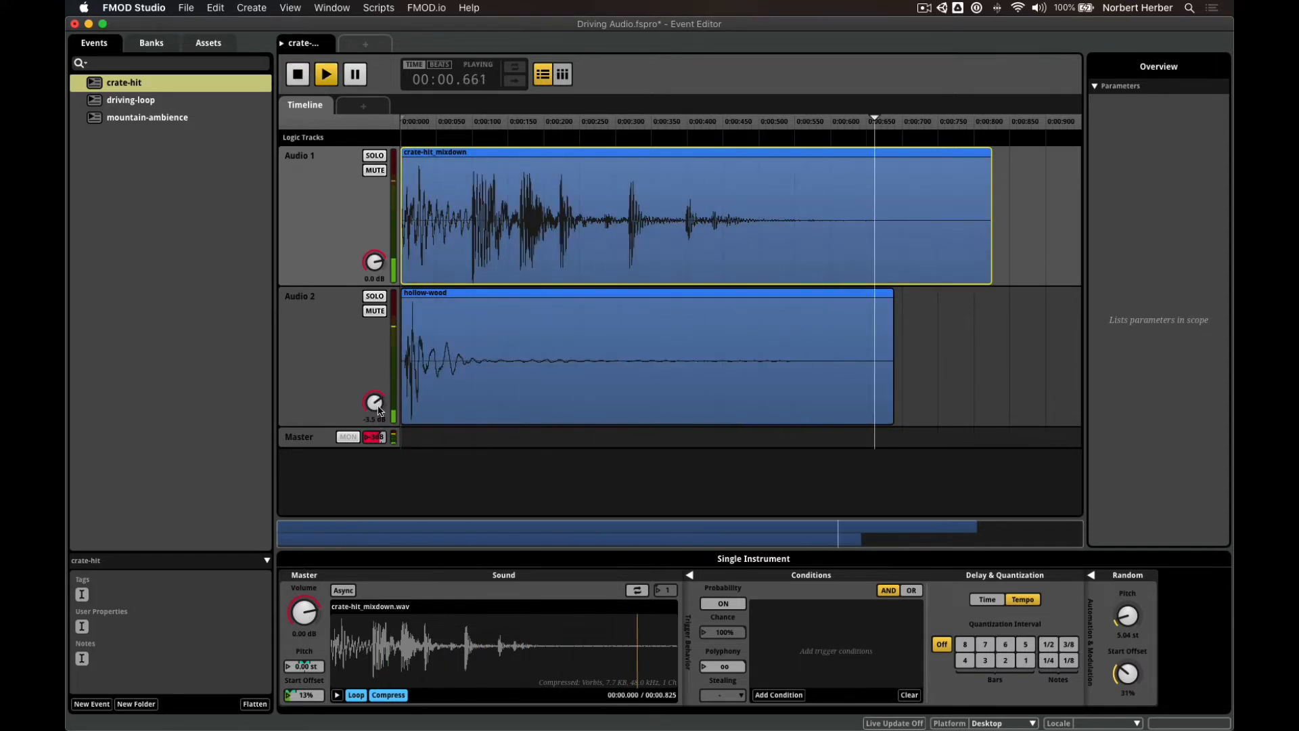
key(space)
key(space)
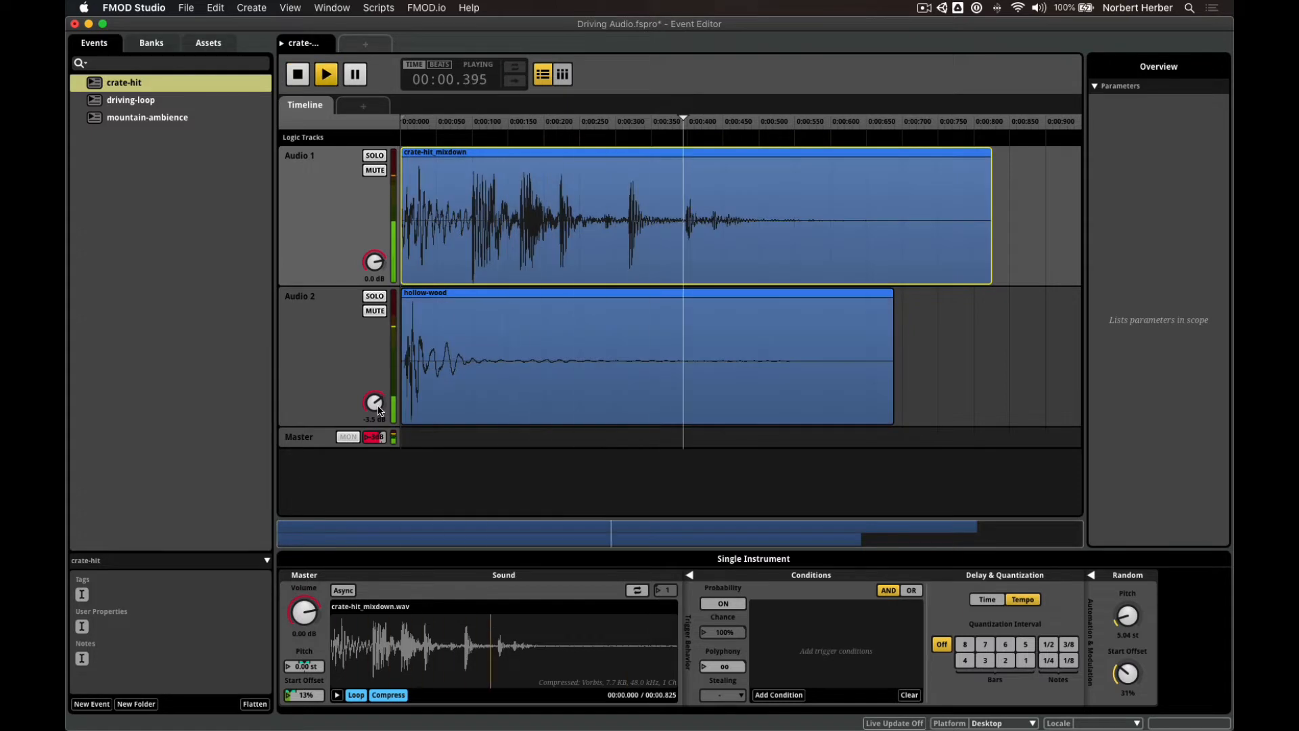
key(space)
key(space)
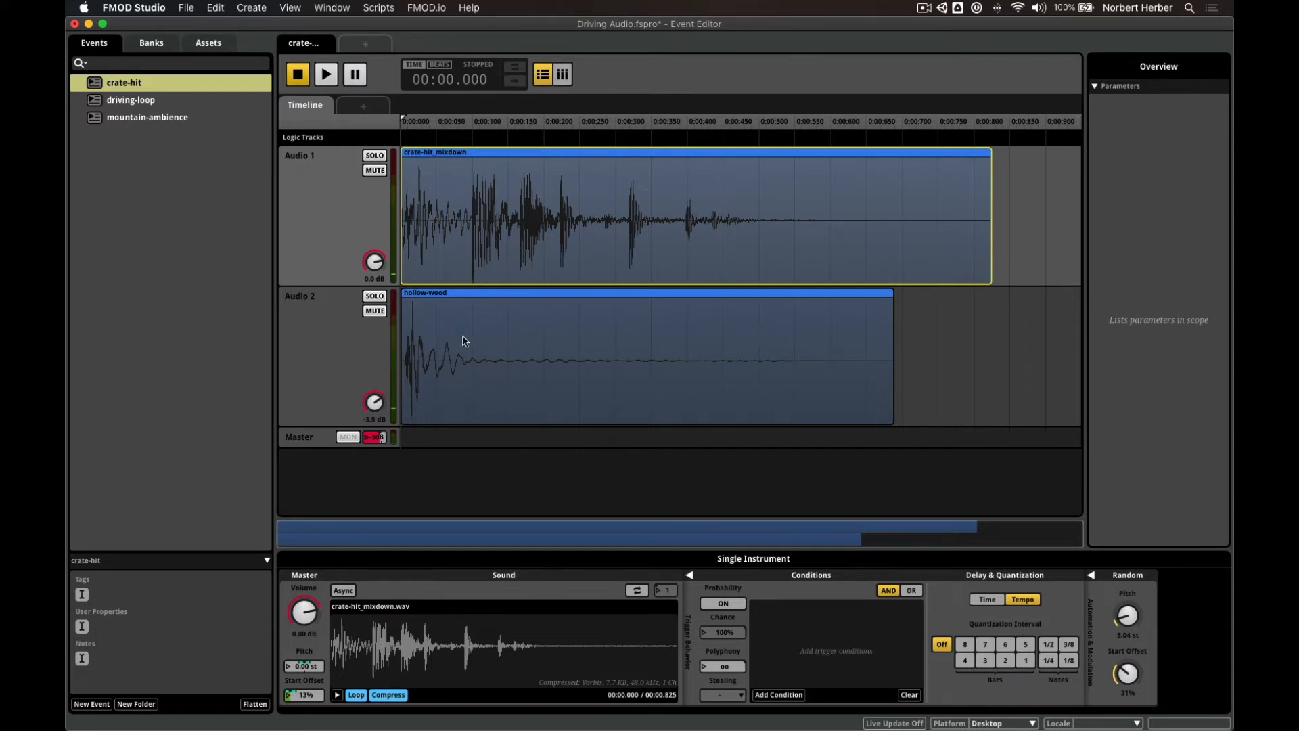
Save the Driving Audio project.
key(super+s)
click(190, 9)
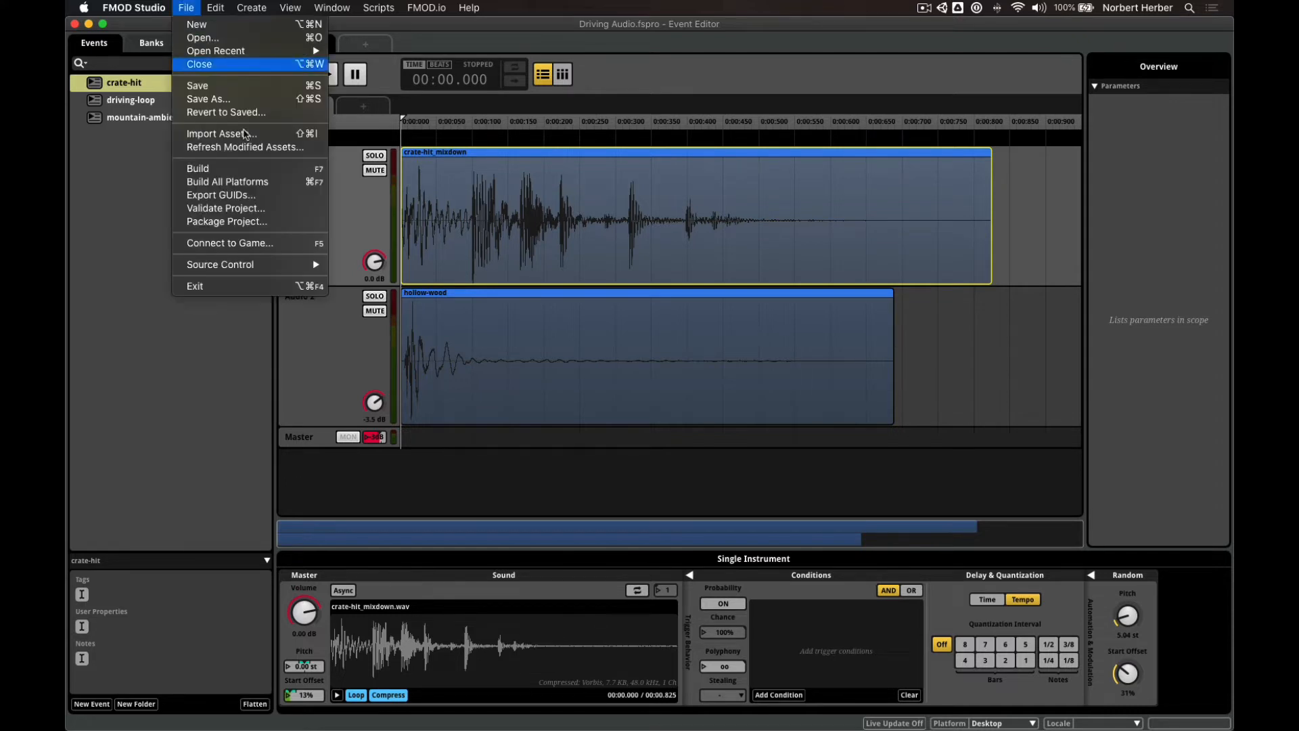
click(189, 9)
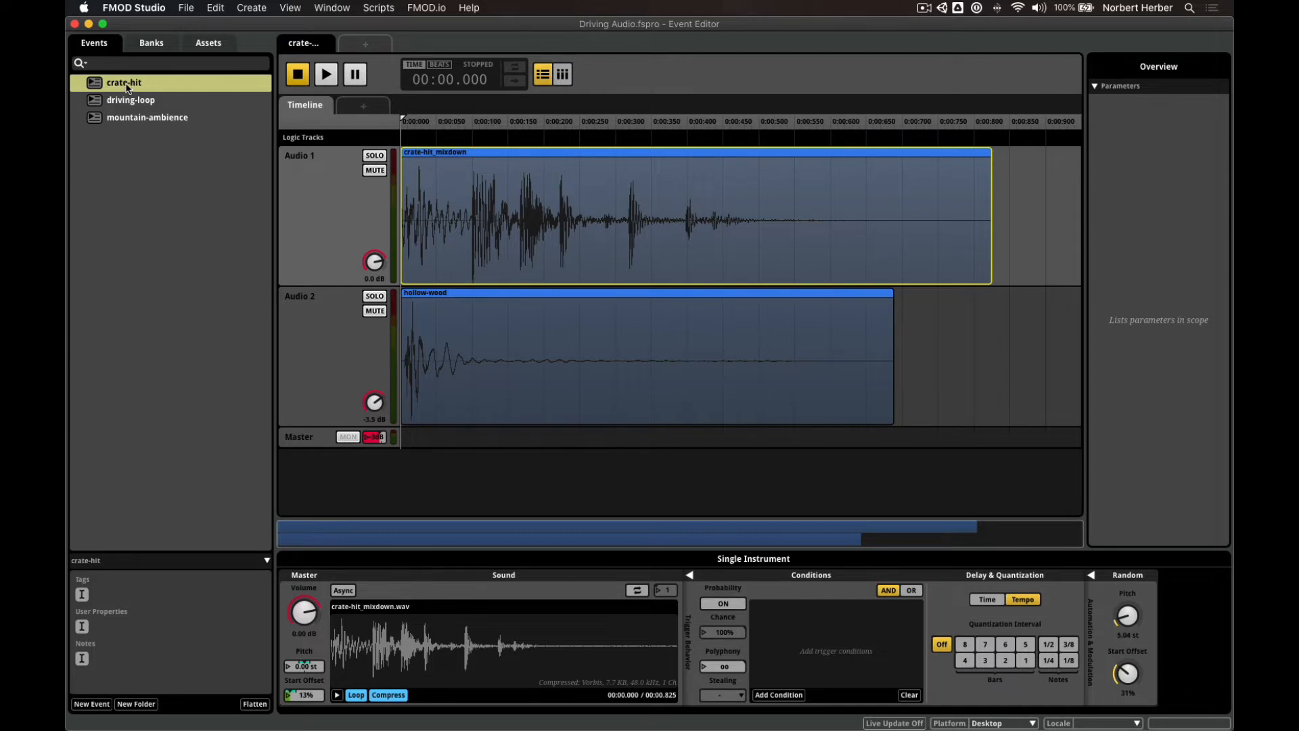
Check the bank assignment options for the crate-hit event and build the project's banks.
right_click(125, 88)
mouse_move(223, 142)
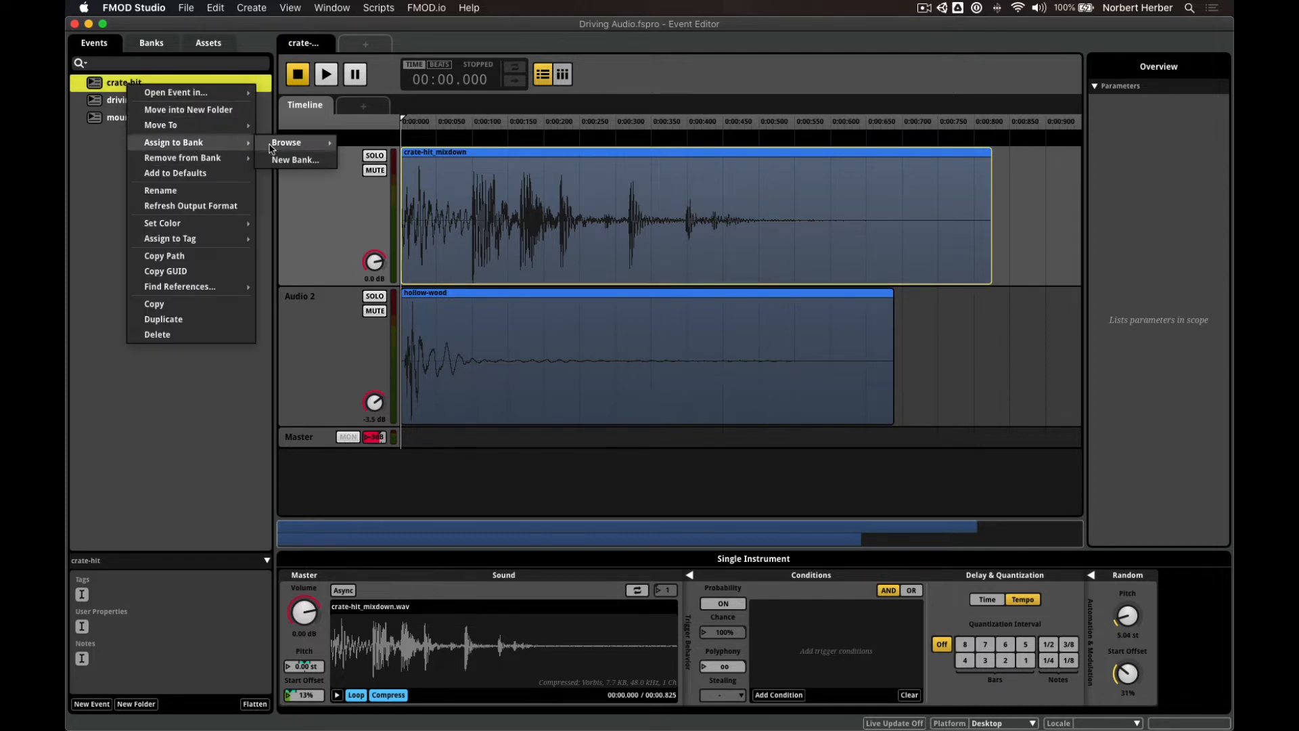
mouse_move(270, 148)
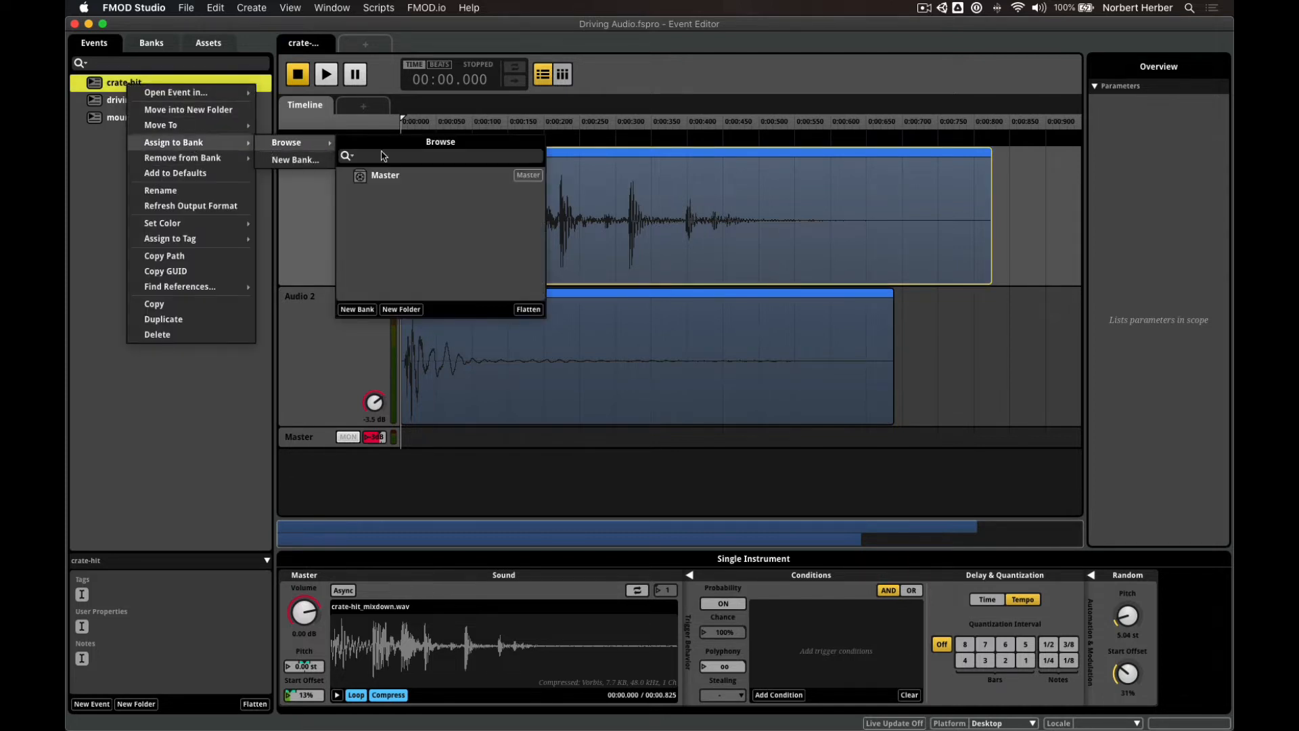
click(191, 392)
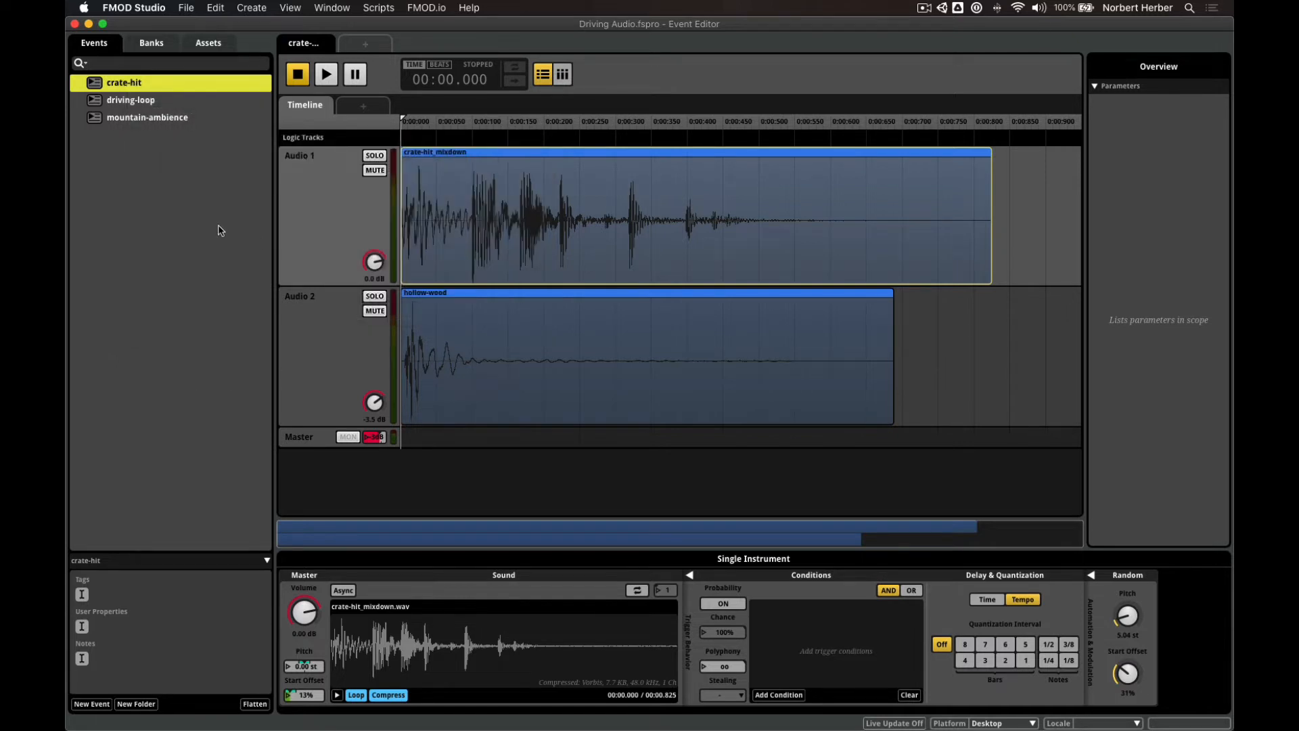
click(185, 8)
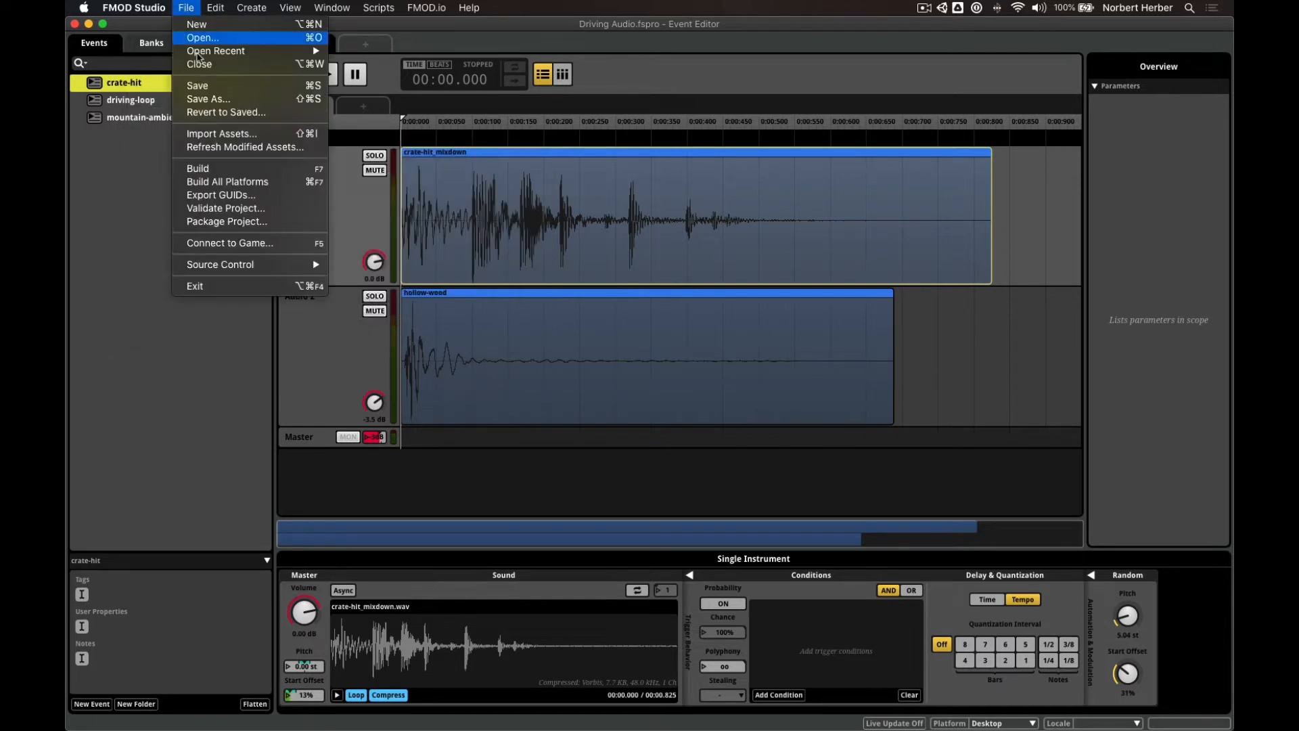
click(217, 168)
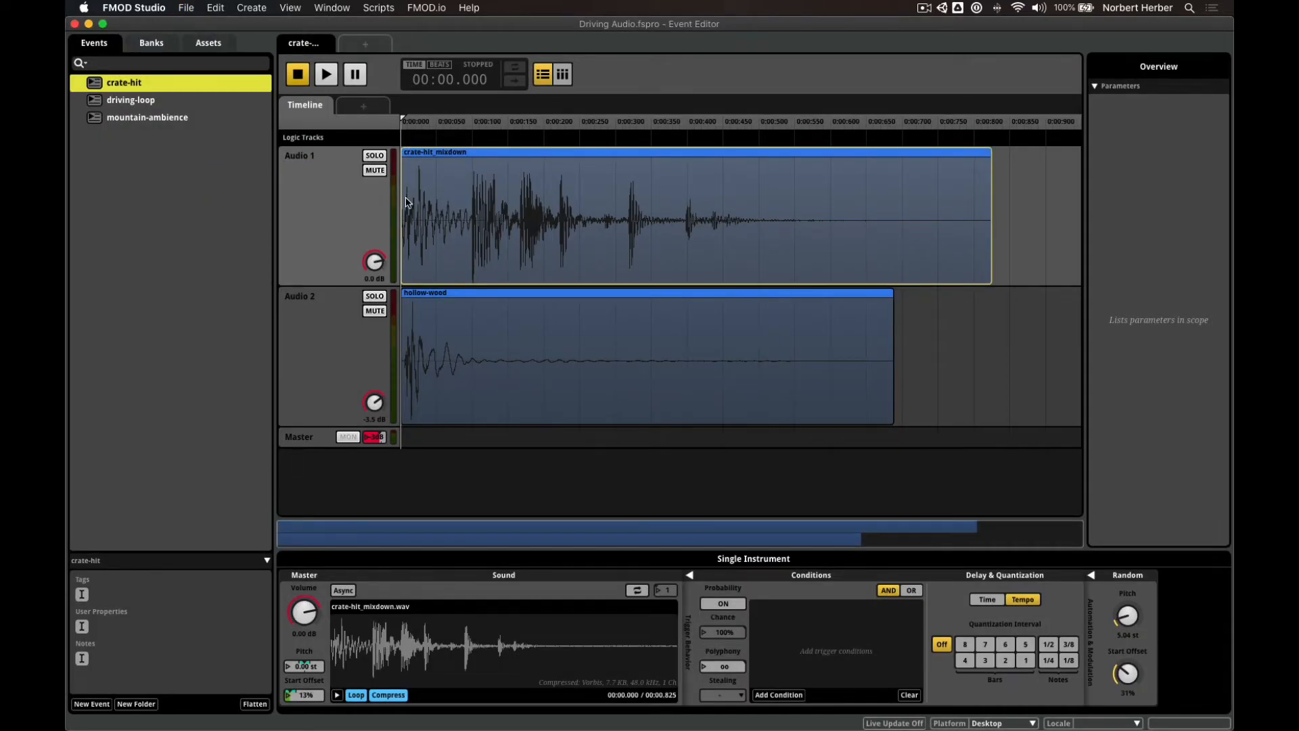
Switch to Unity and preview the crate-hit event several times in the FMOD event browser.
key(super+Tab)
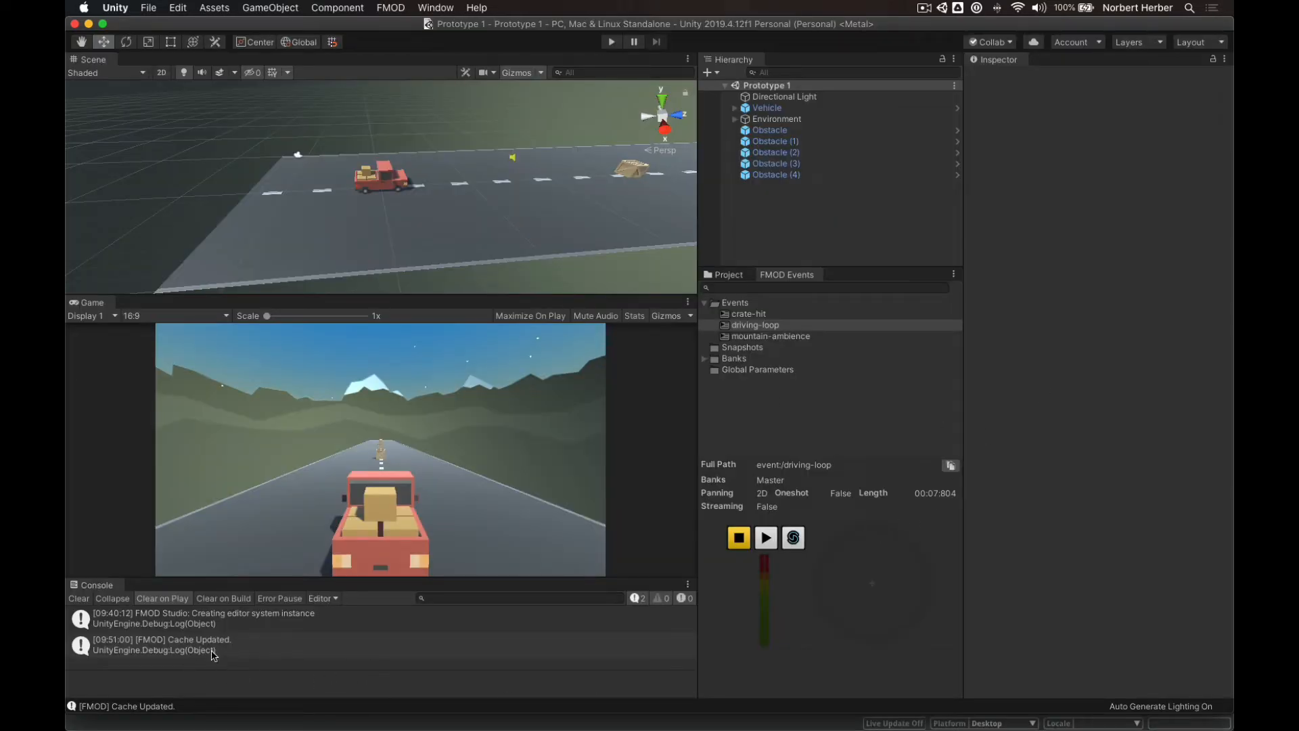
click(749, 315)
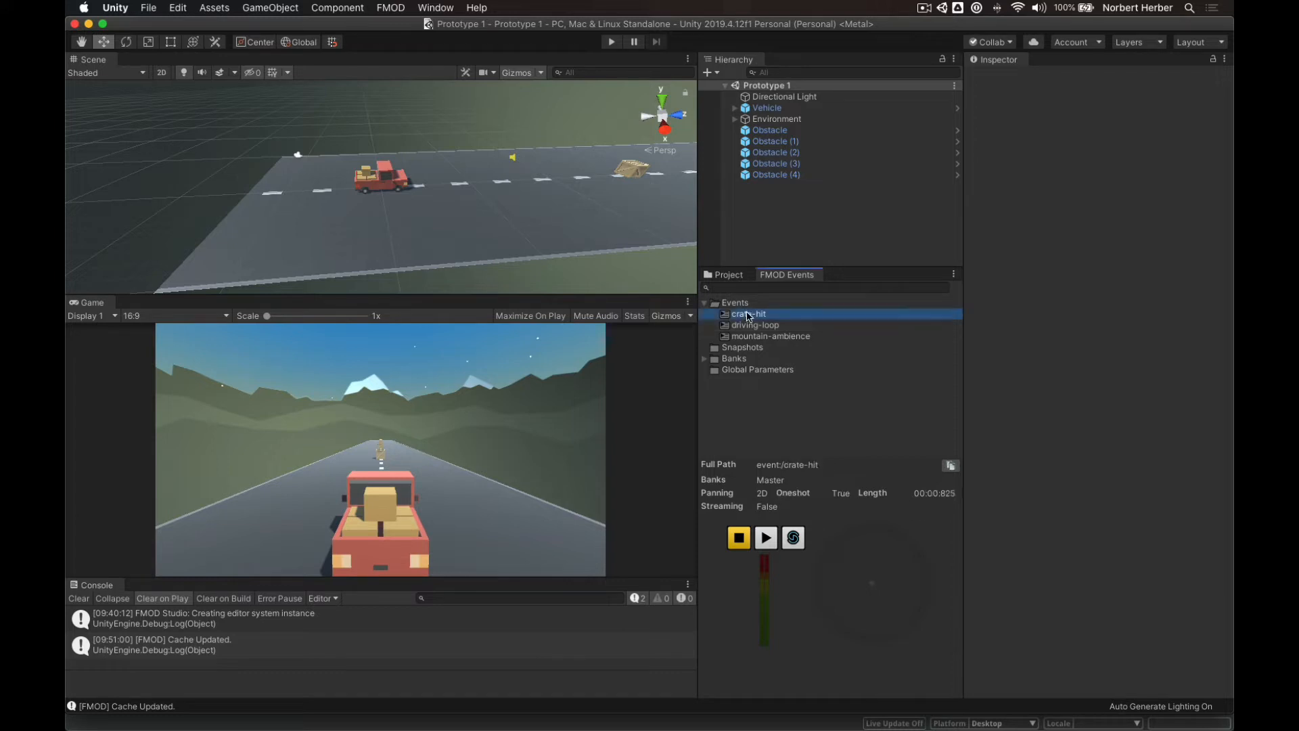
click(767, 542)
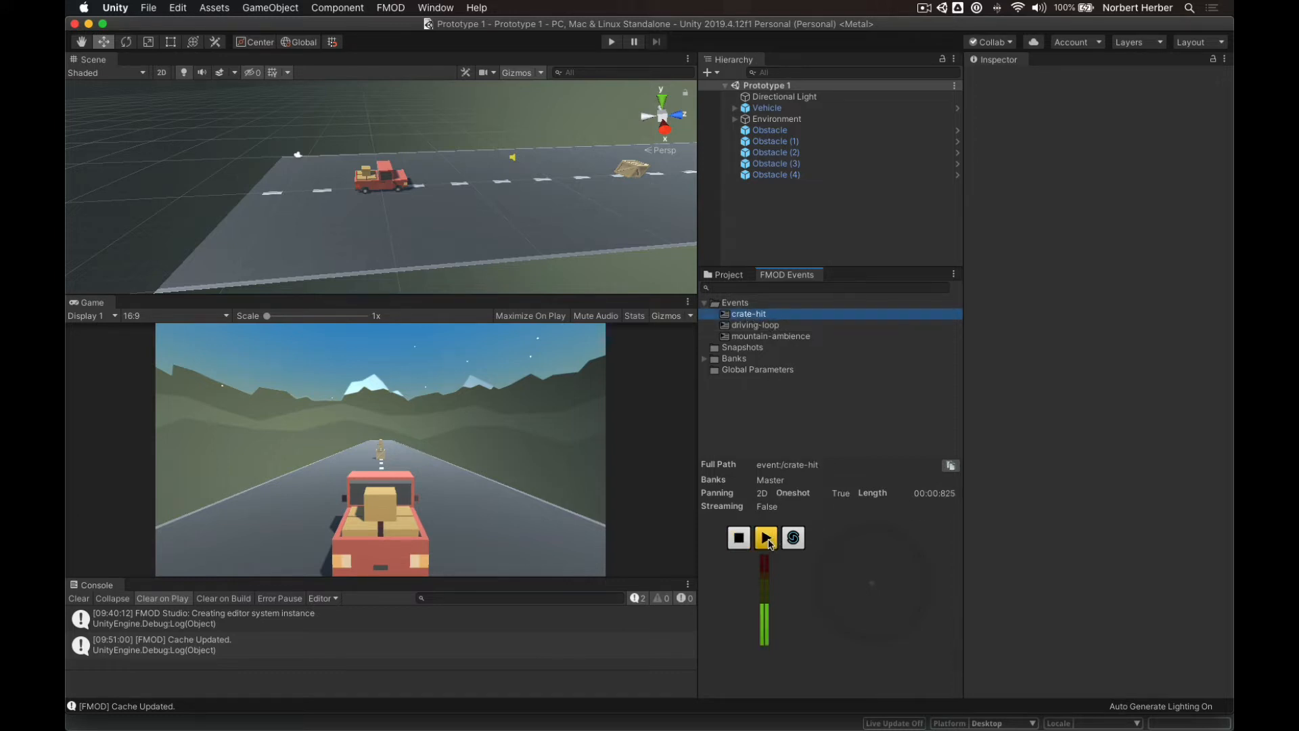
click(768, 543)
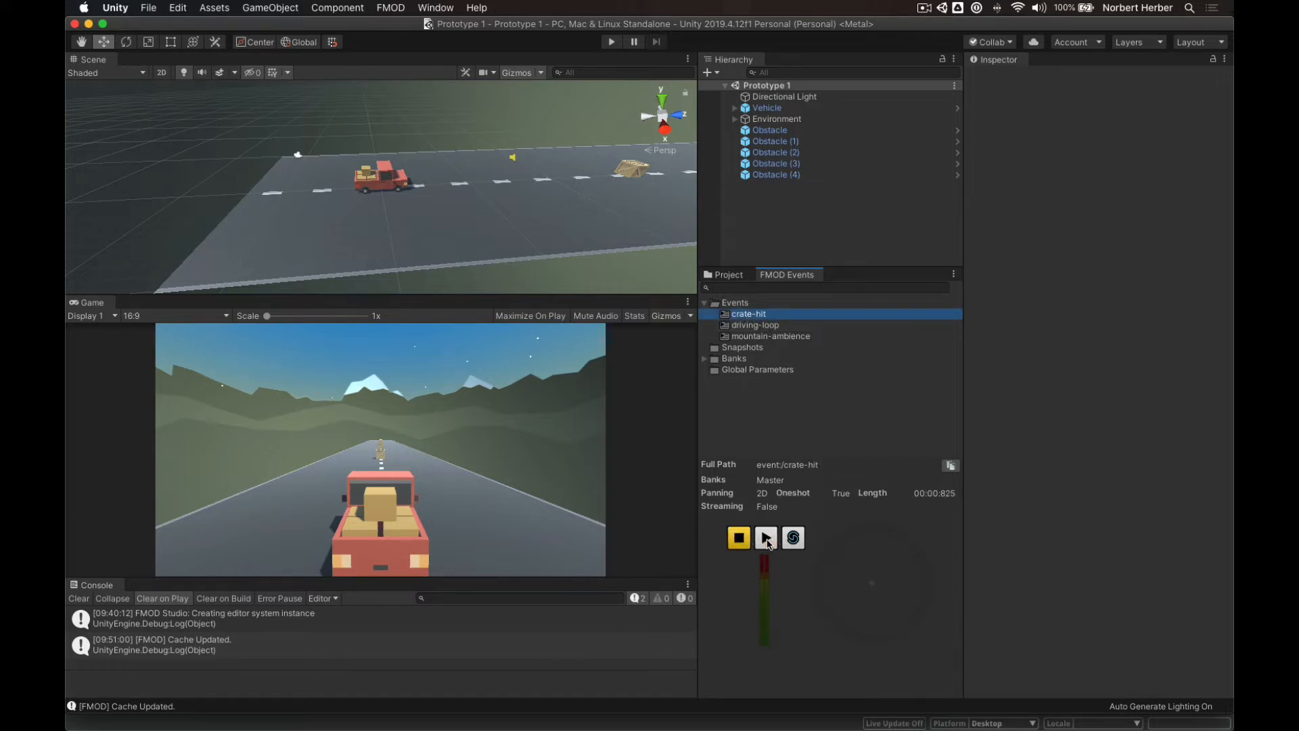
click(769, 543)
click(768, 544)
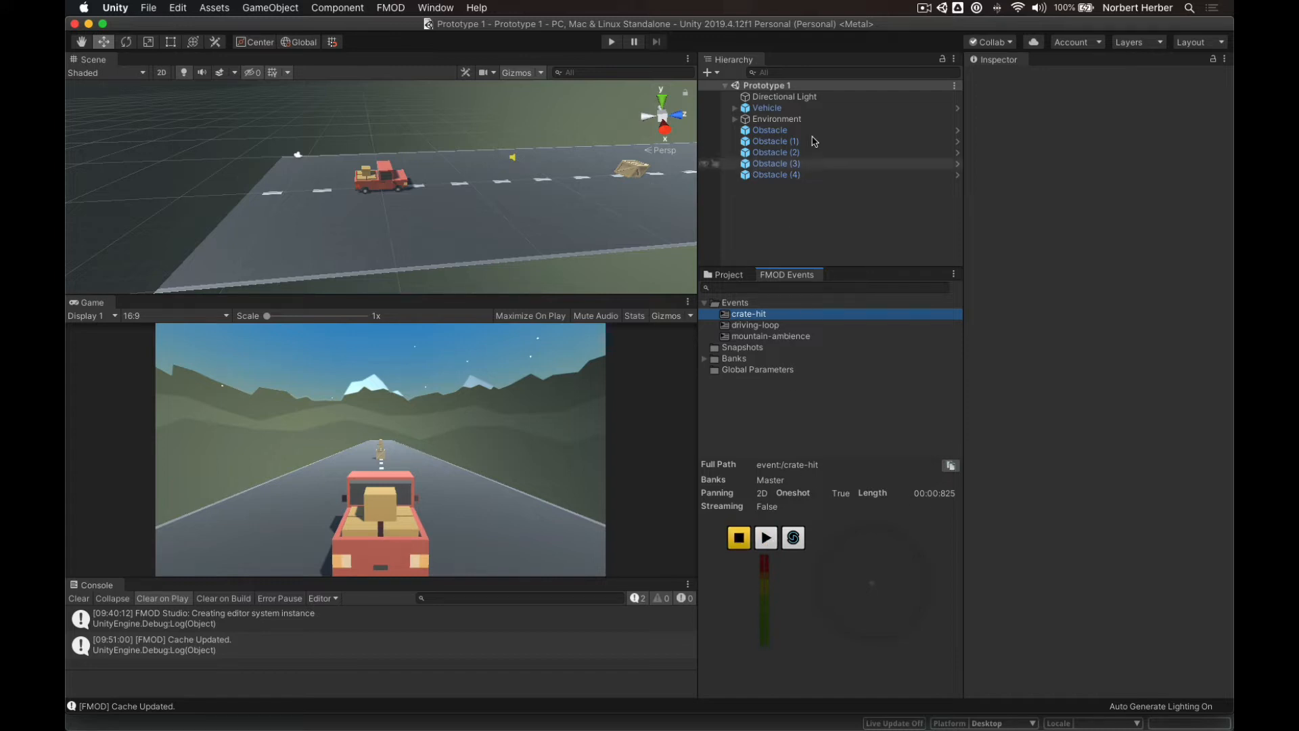
Disable the FMOD Studio Event Emitter on the Vehicle's Music object, then play-test the scene and stop it.
click(734, 114)
click(734, 109)
click(773, 175)
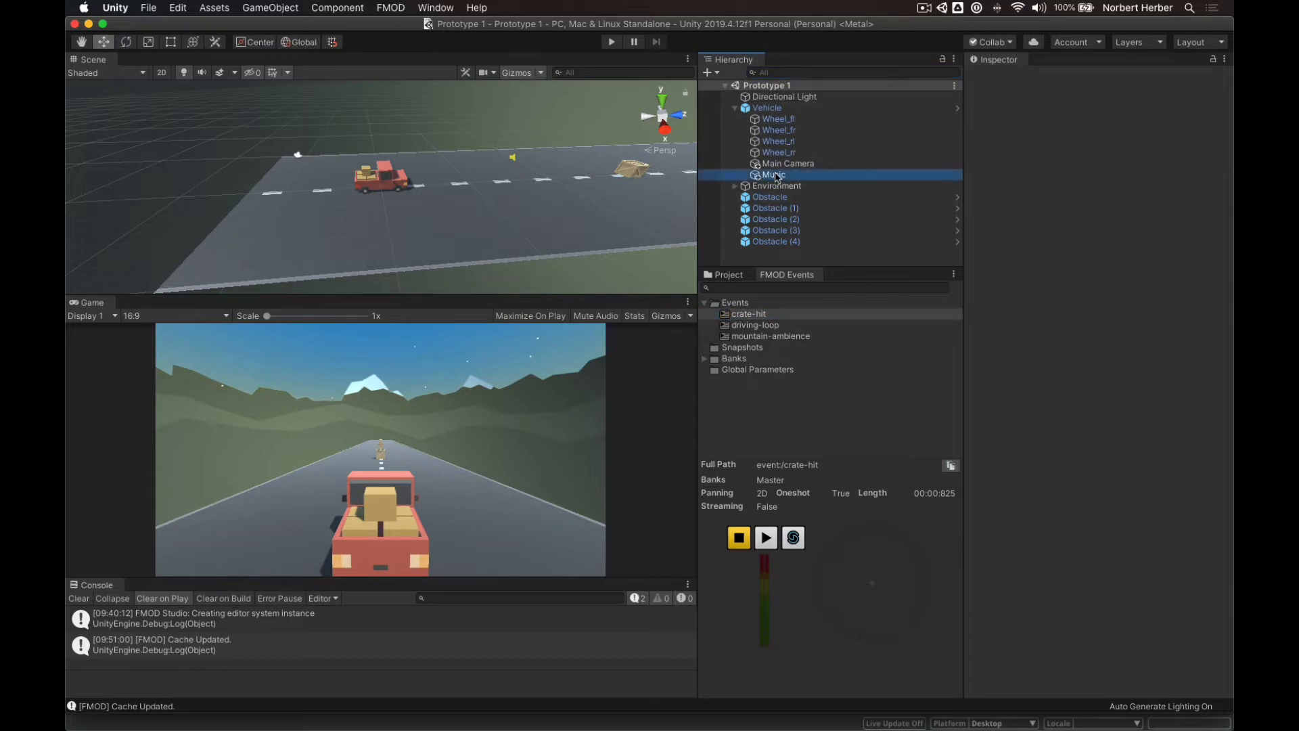
click(996, 130)
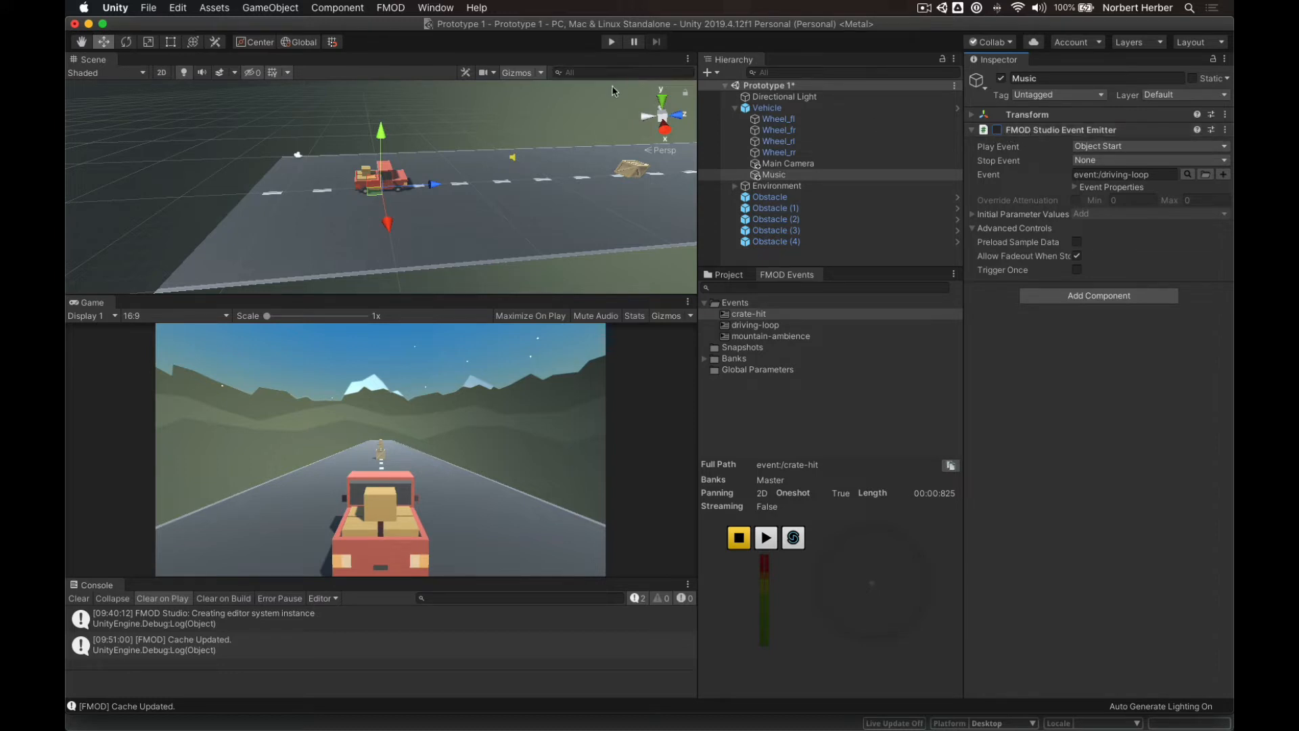
click(611, 42)
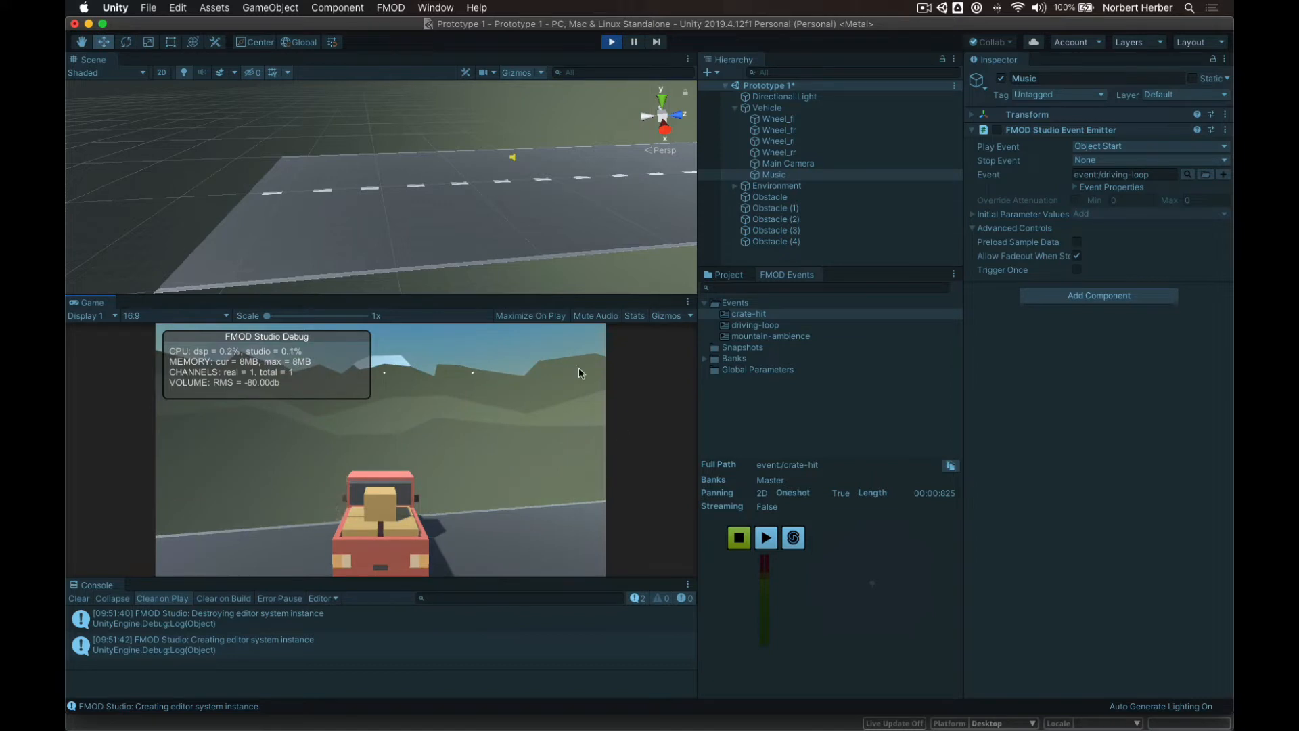
click(609, 43)
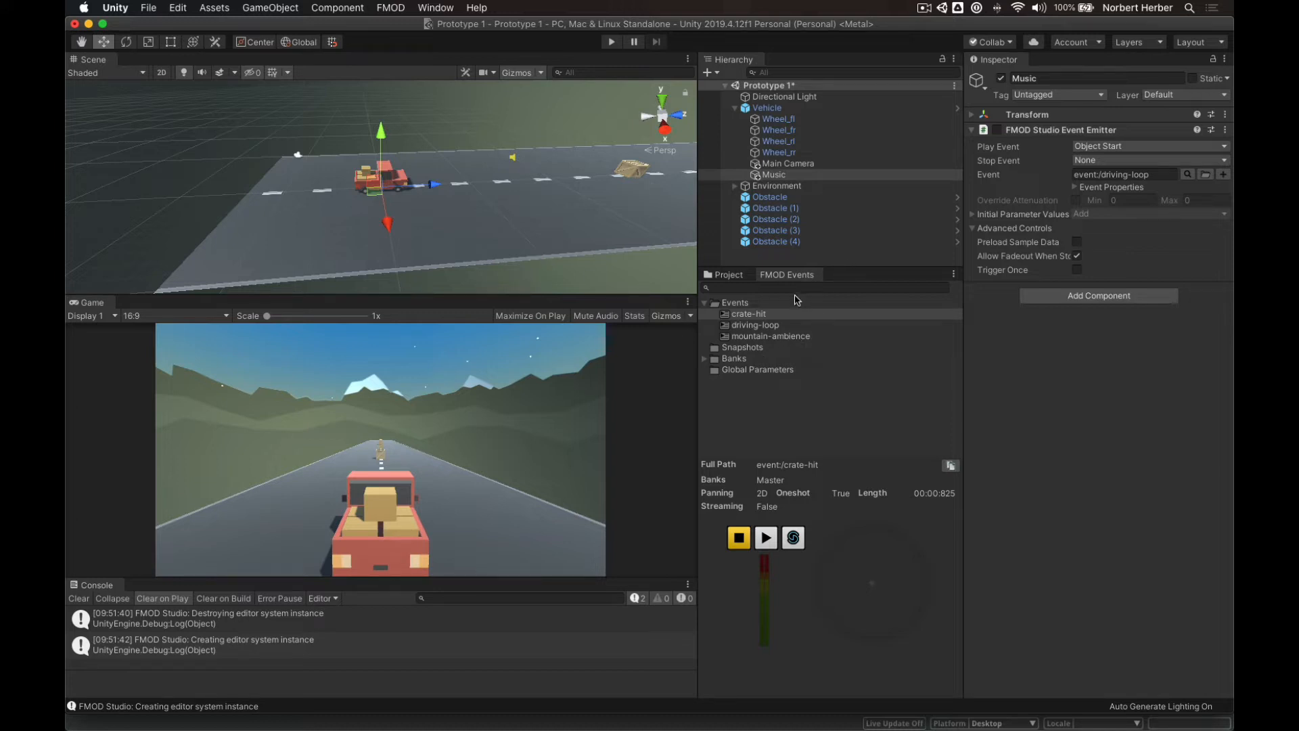
Add the Prop_Barrier02 prefab from the Course Library's Obstacles folder to the scene, after comparing it with Prop_Barrier01.
click(731, 275)
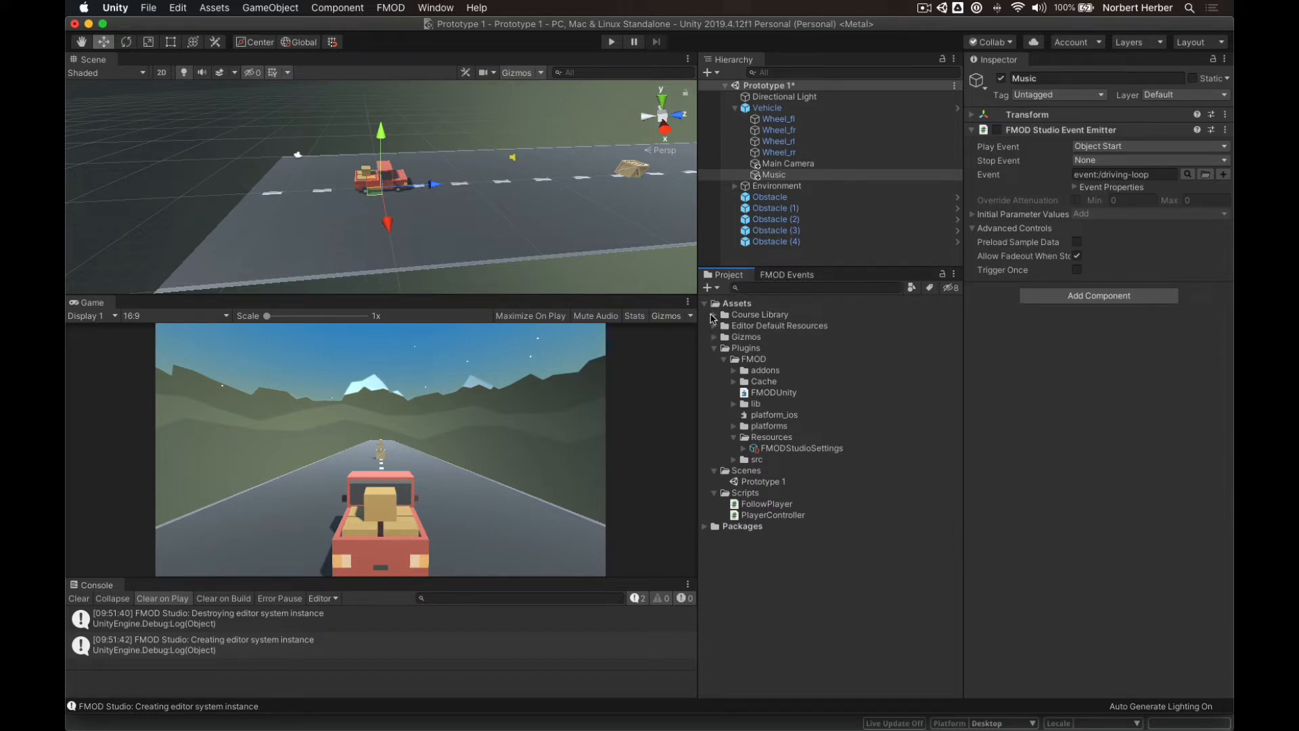
click(713, 315)
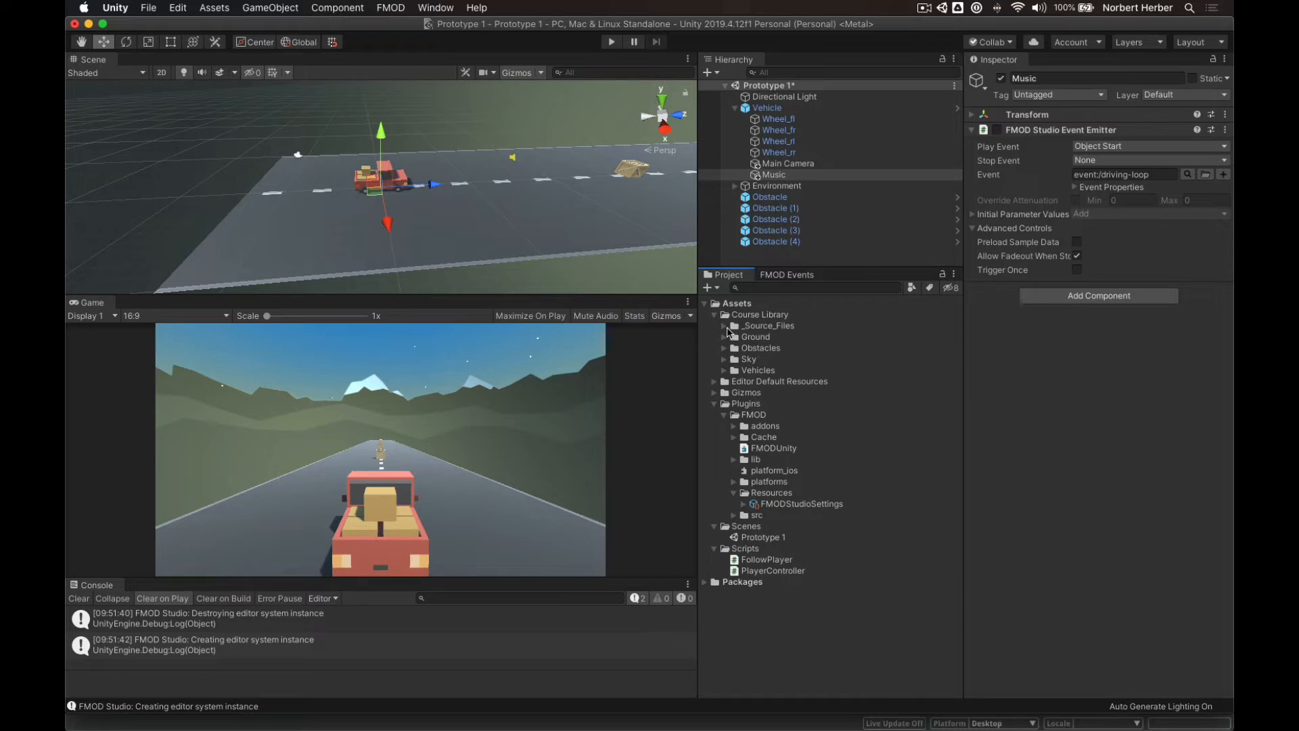
click(724, 327)
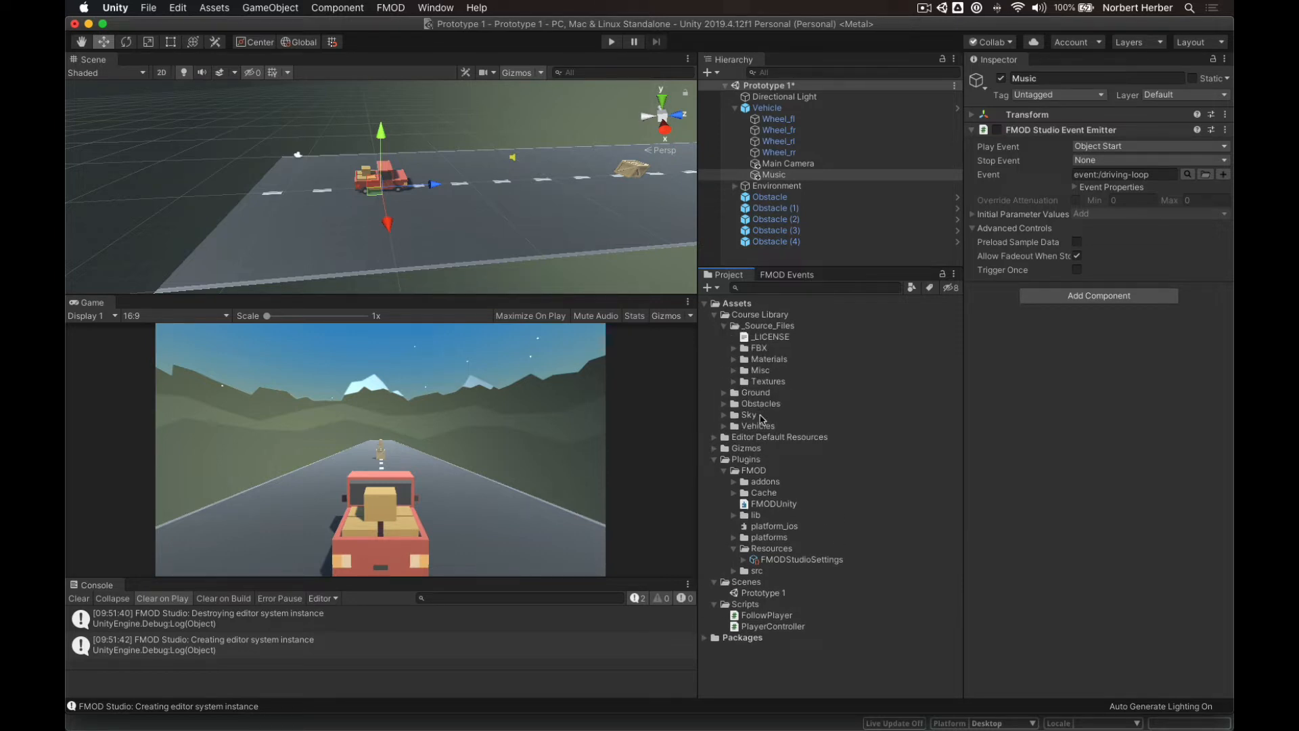
click(729, 328)
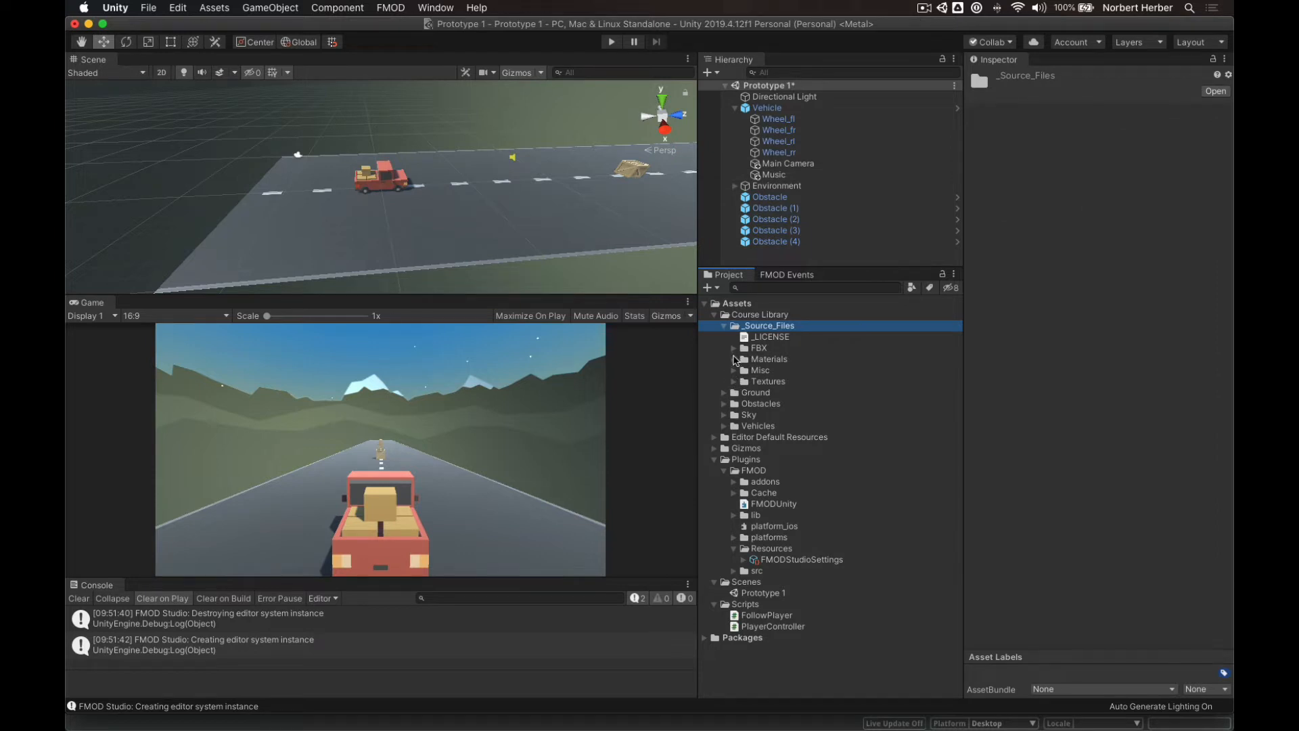
click(734, 359)
click(725, 327)
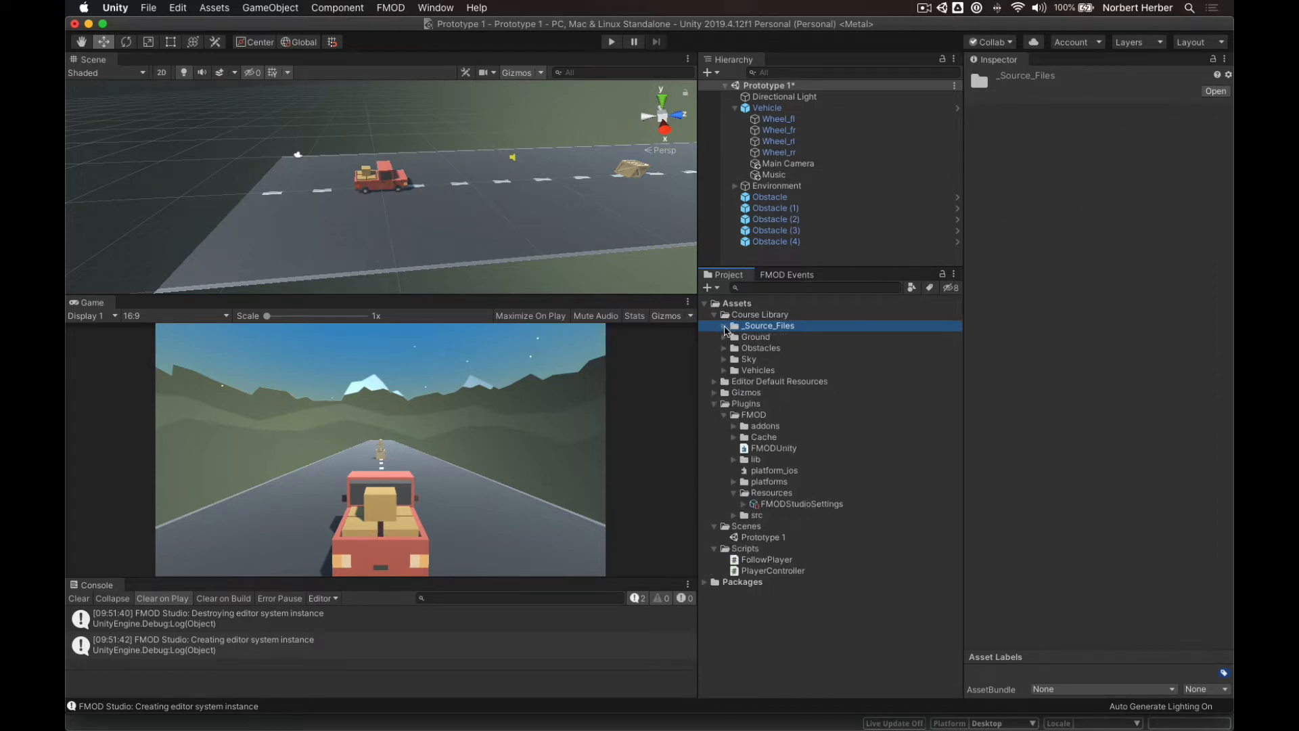
click(724, 349)
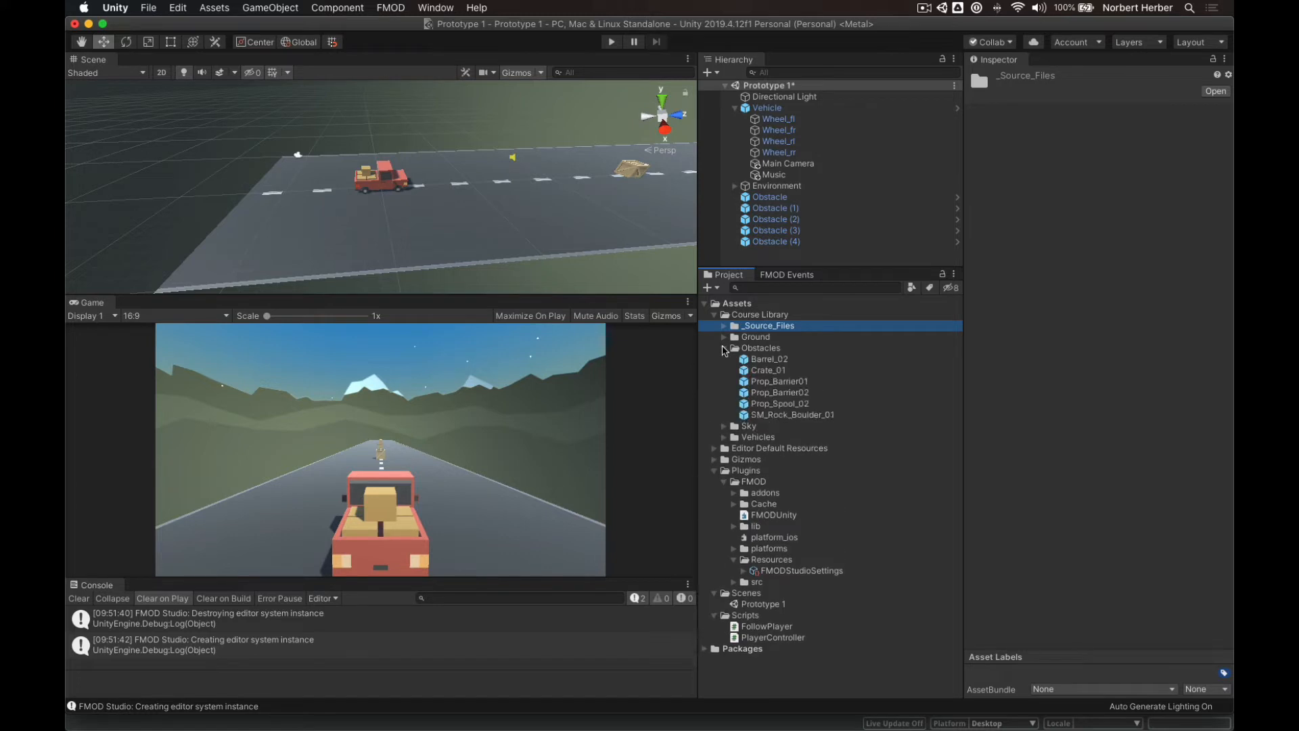
click(774, 382)
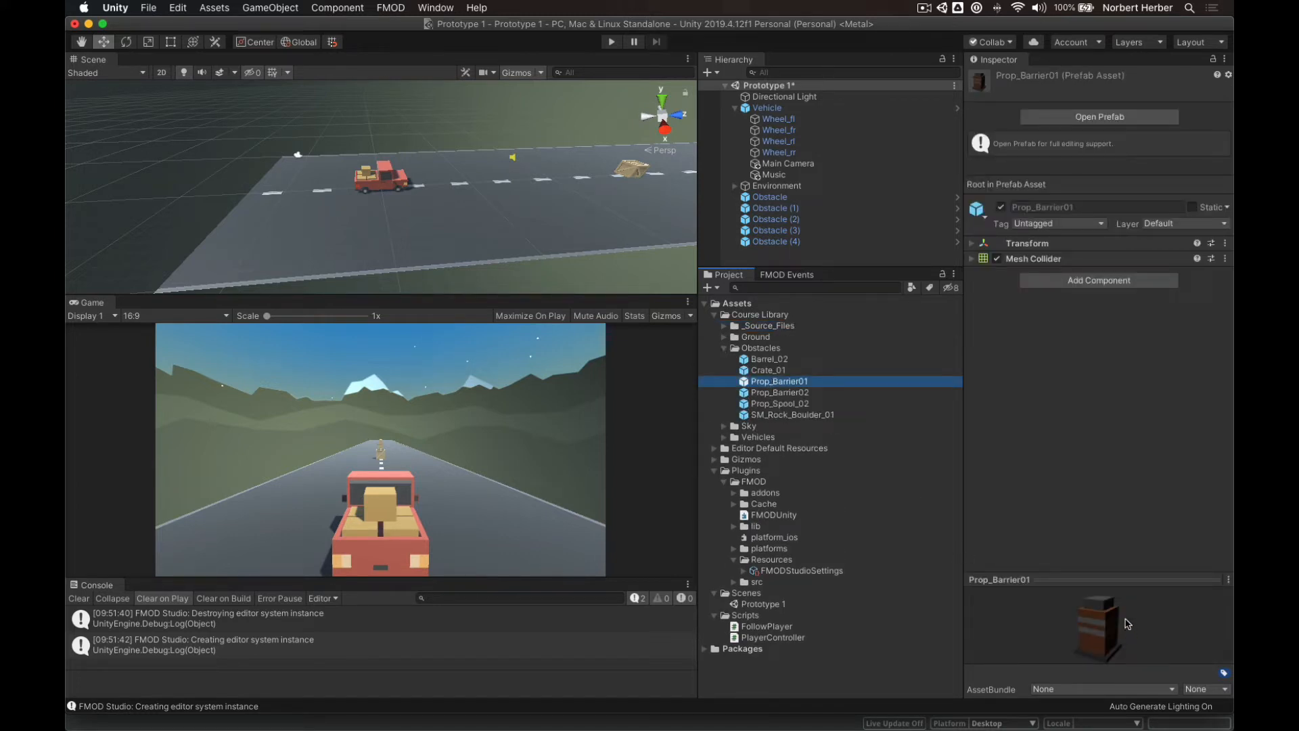
click(776, 398)
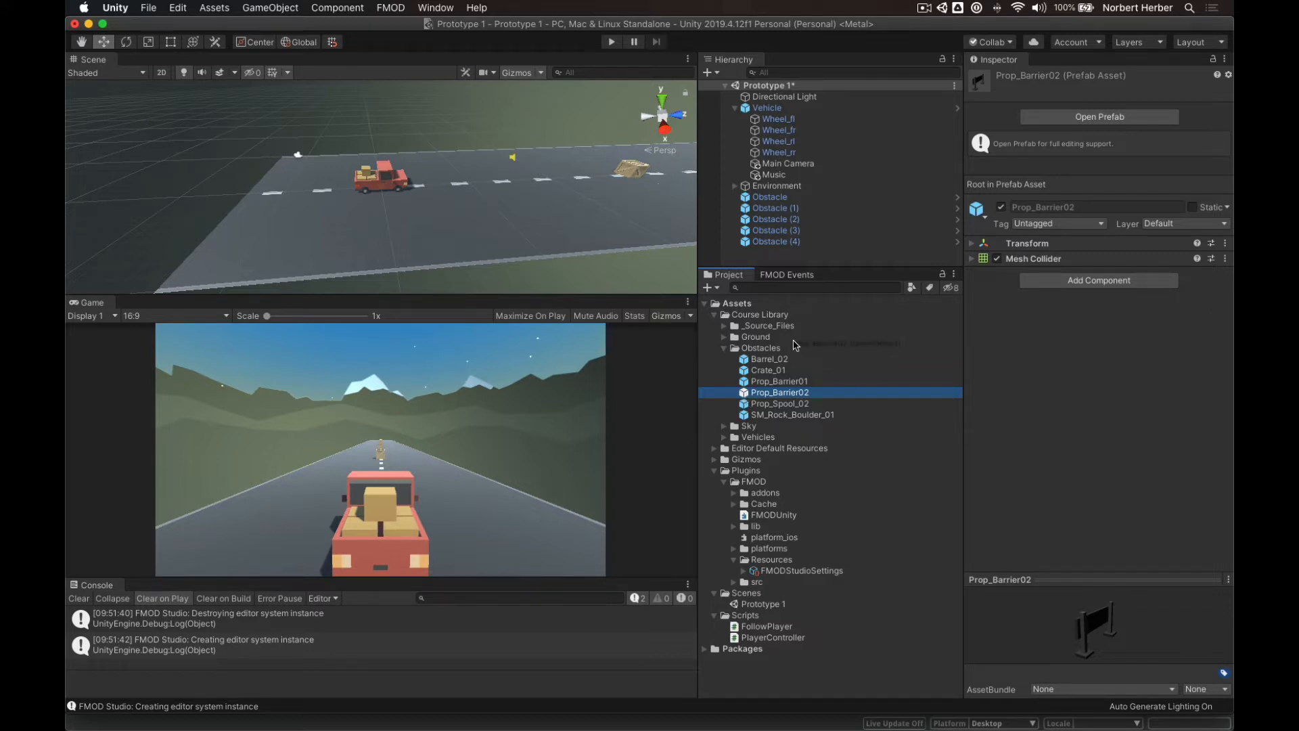
drag(744, 396, 763, 260)
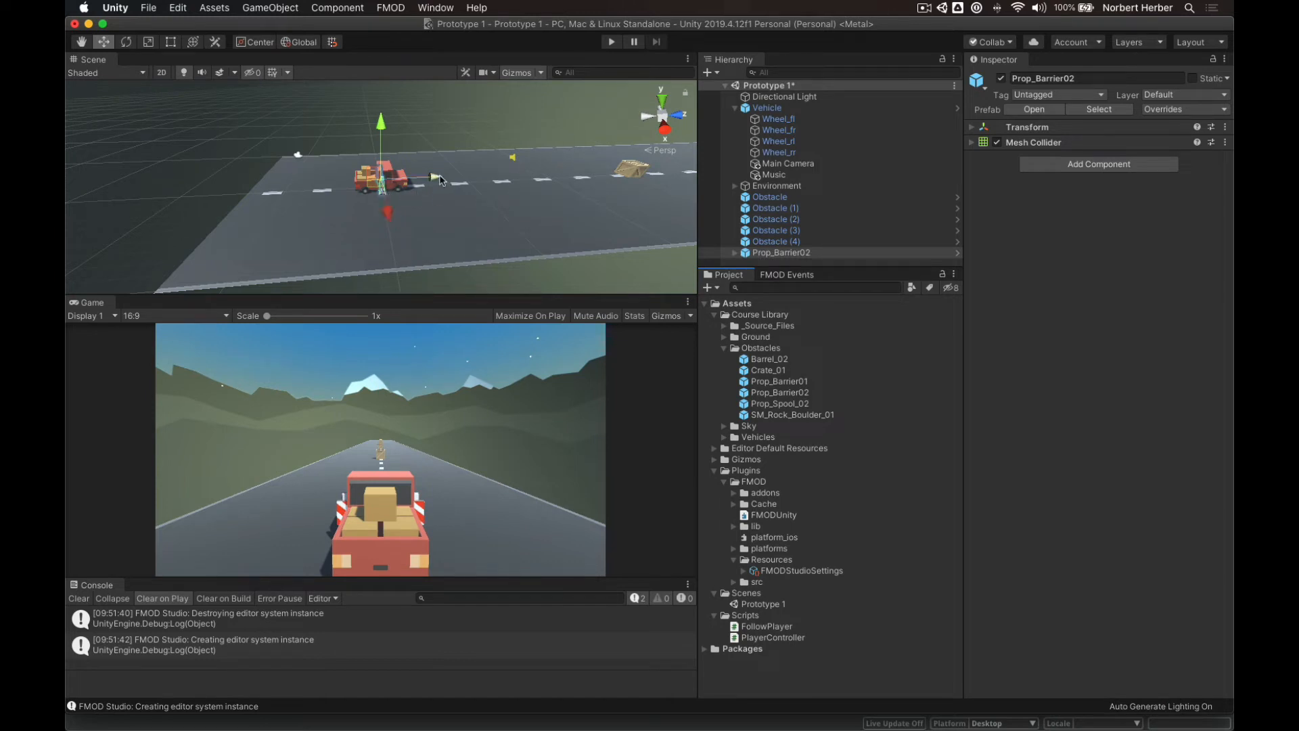
Move the Prop_Barrier02 object forward along the road, between the vehicle and the first crate obstacle, and inspect its placement.
drag(436, 179, 547, 172)
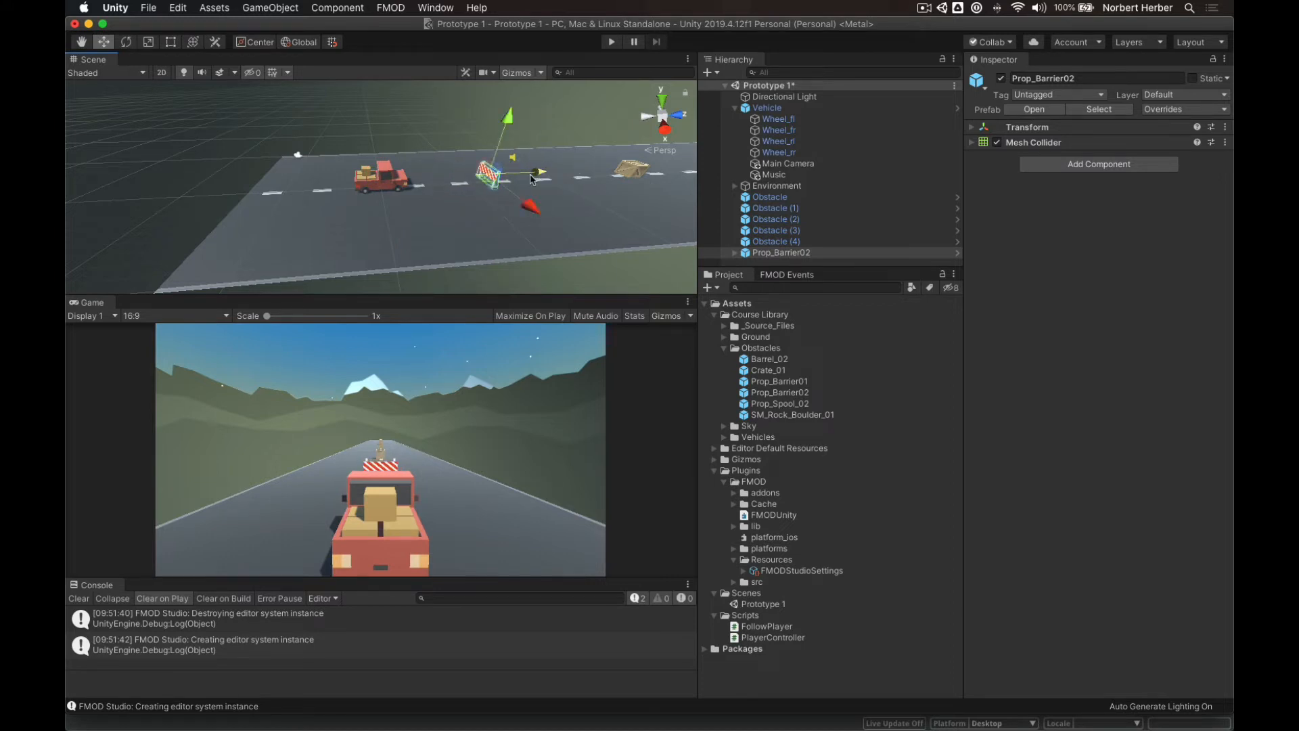
key(f)
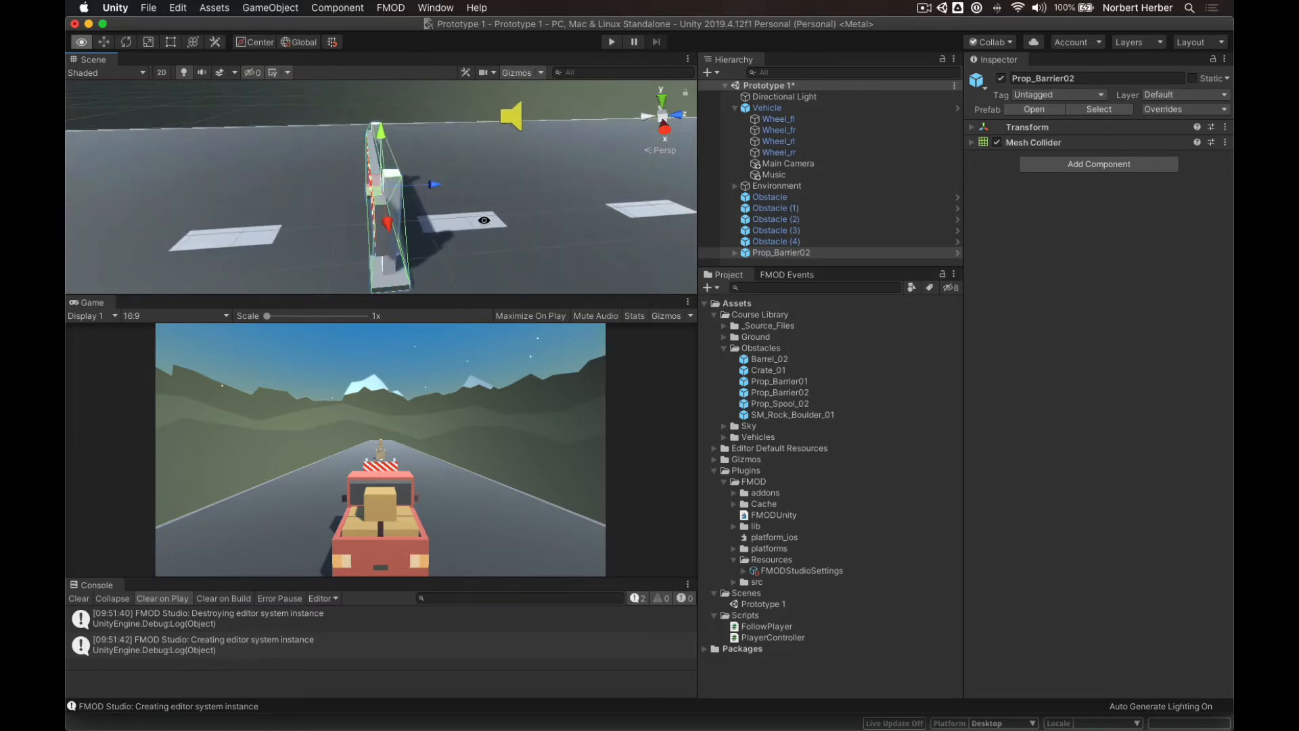
drag(484, 220, 454, 252)
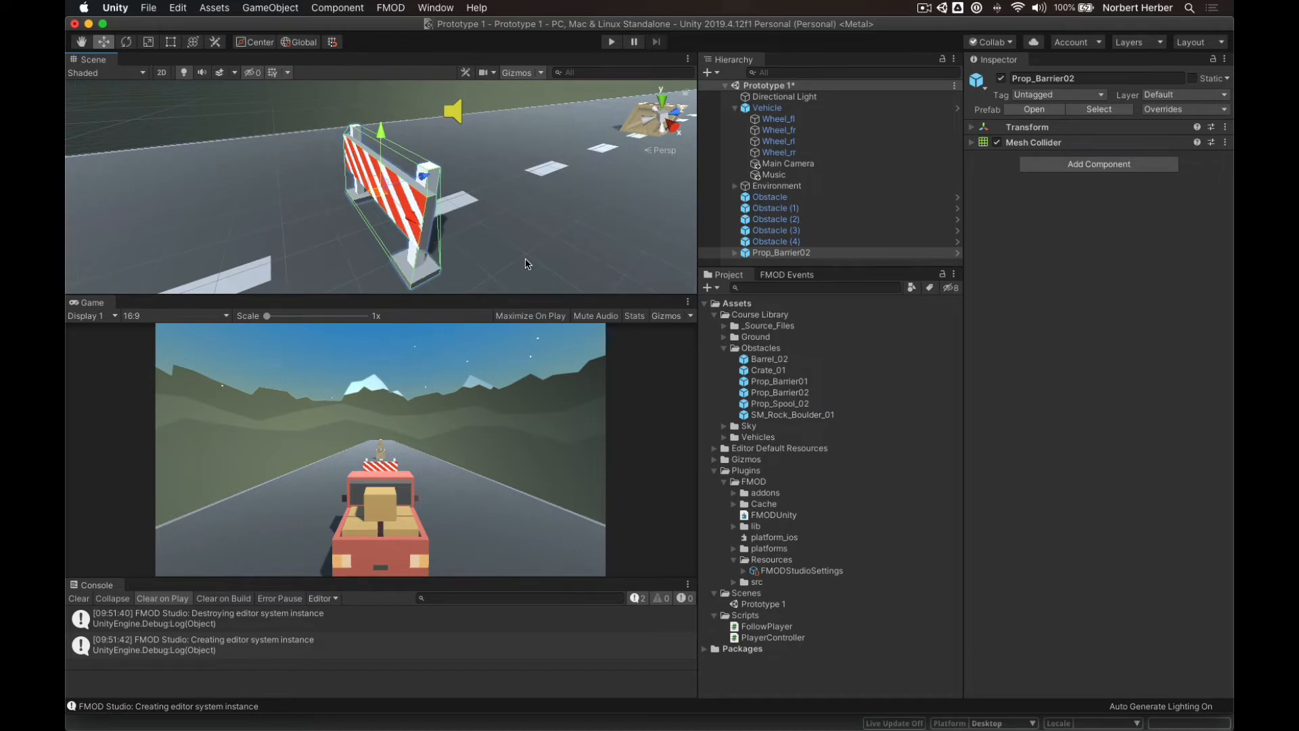
drag(443, 240, 541, 198)
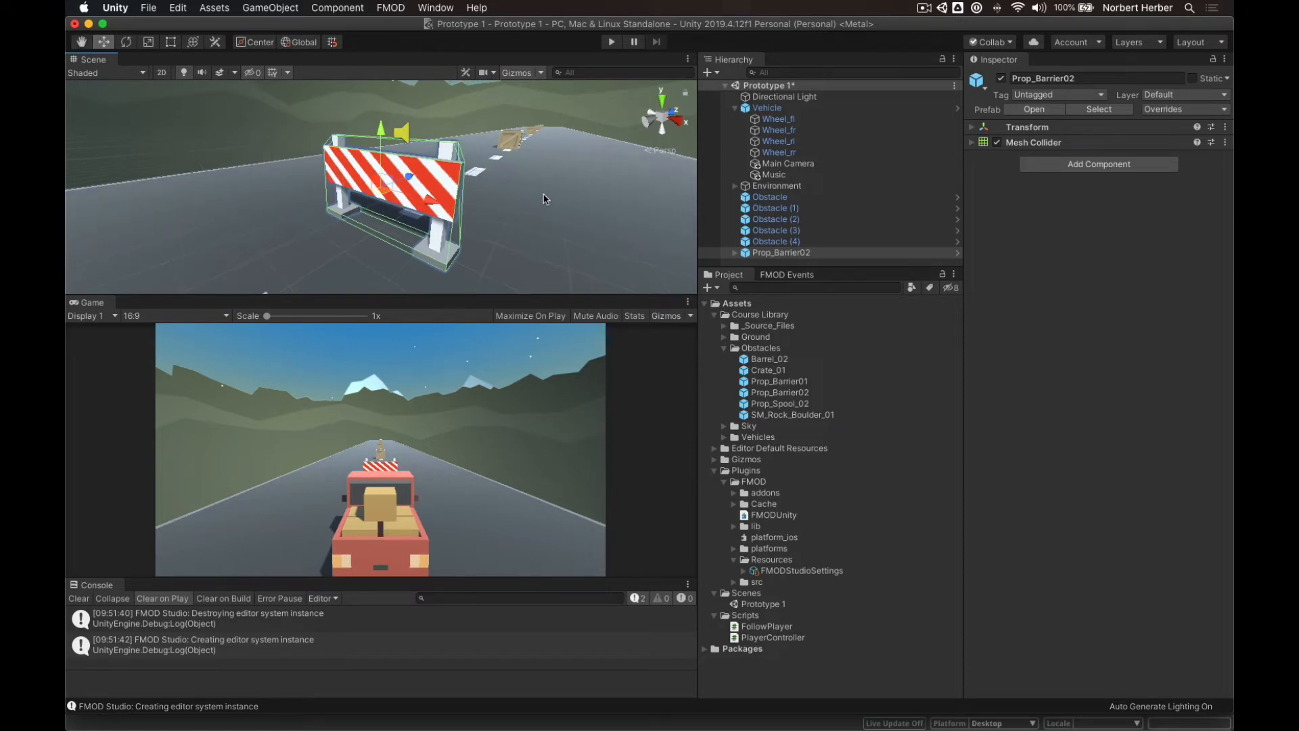
Switch to FMOD Studio and create a new 2D timeline event named barier-hit.
key(super+Tab)
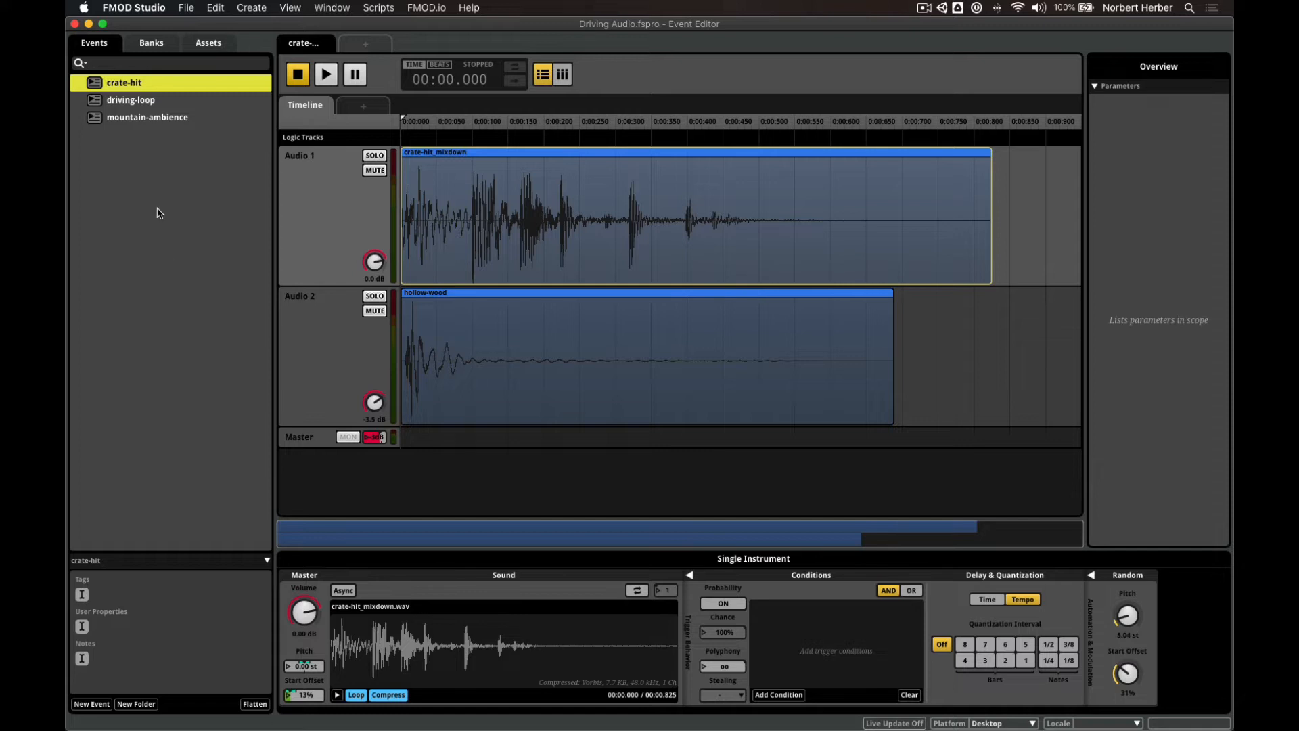
right_click(154, 199)
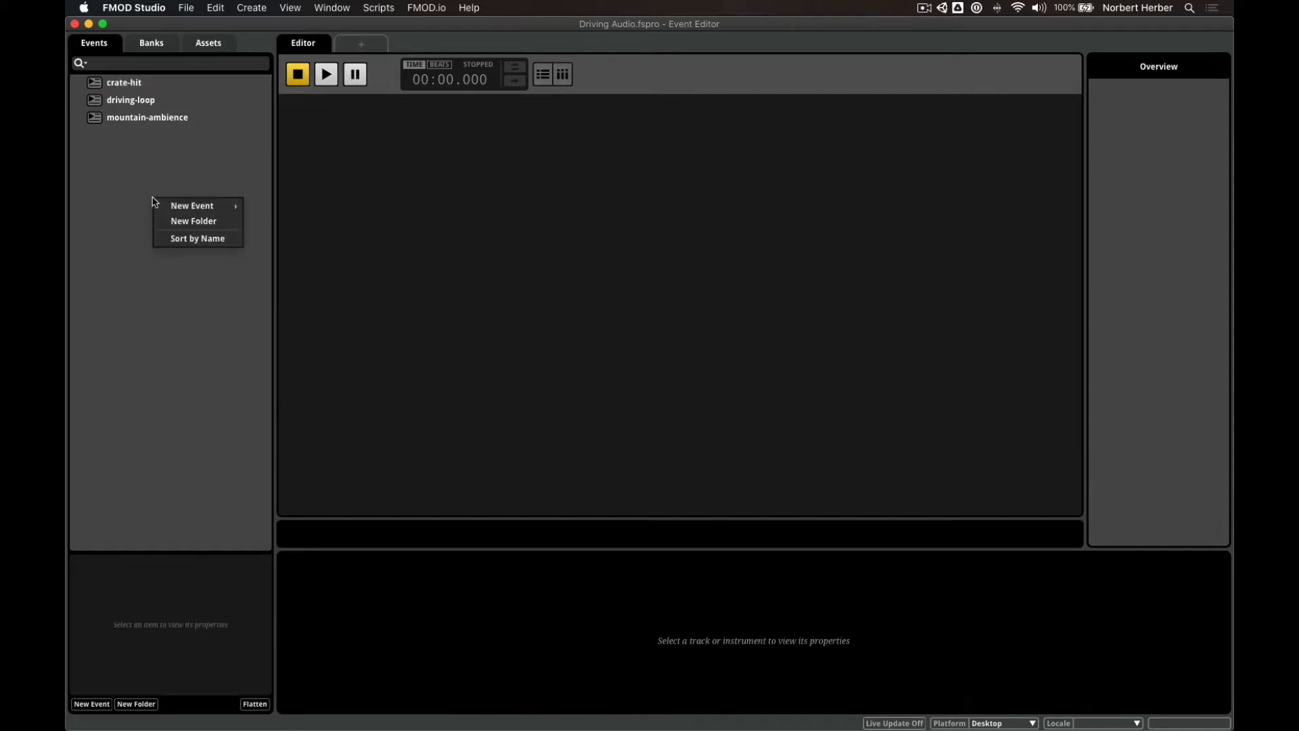
mouse_move(185, 210)
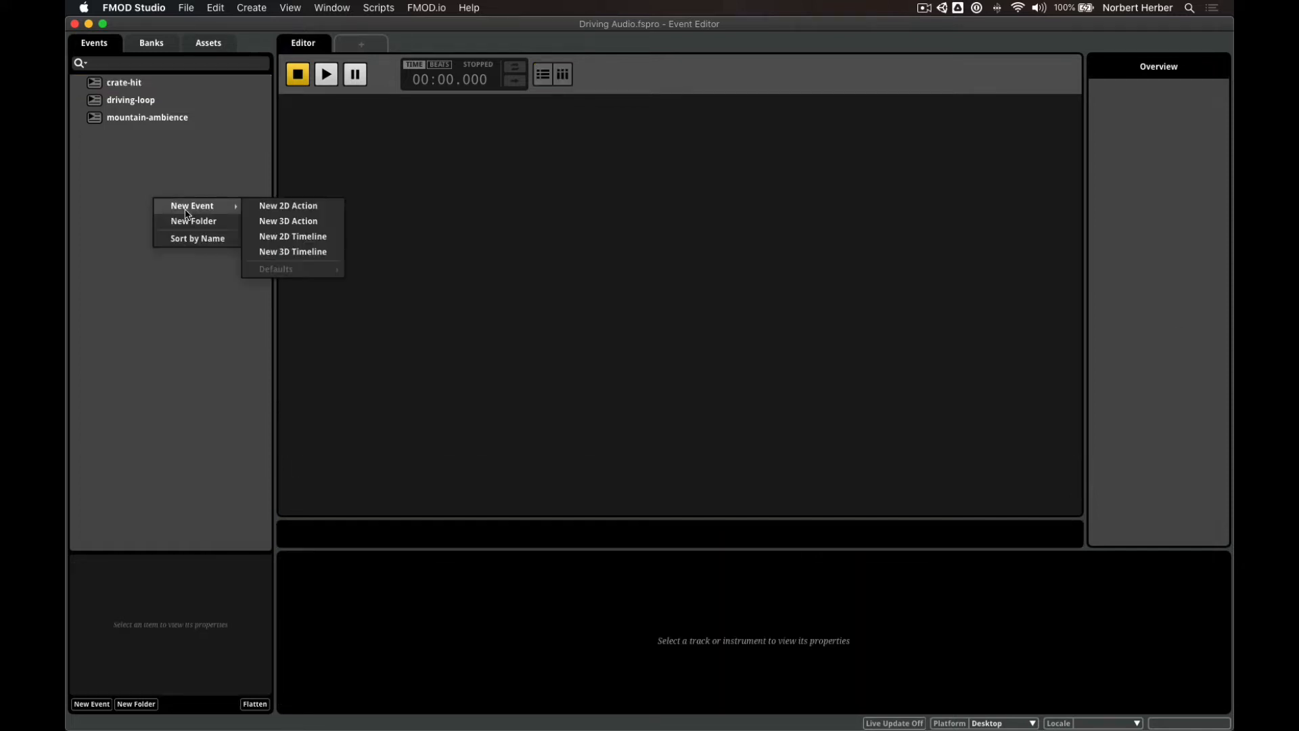
click(298, 243)
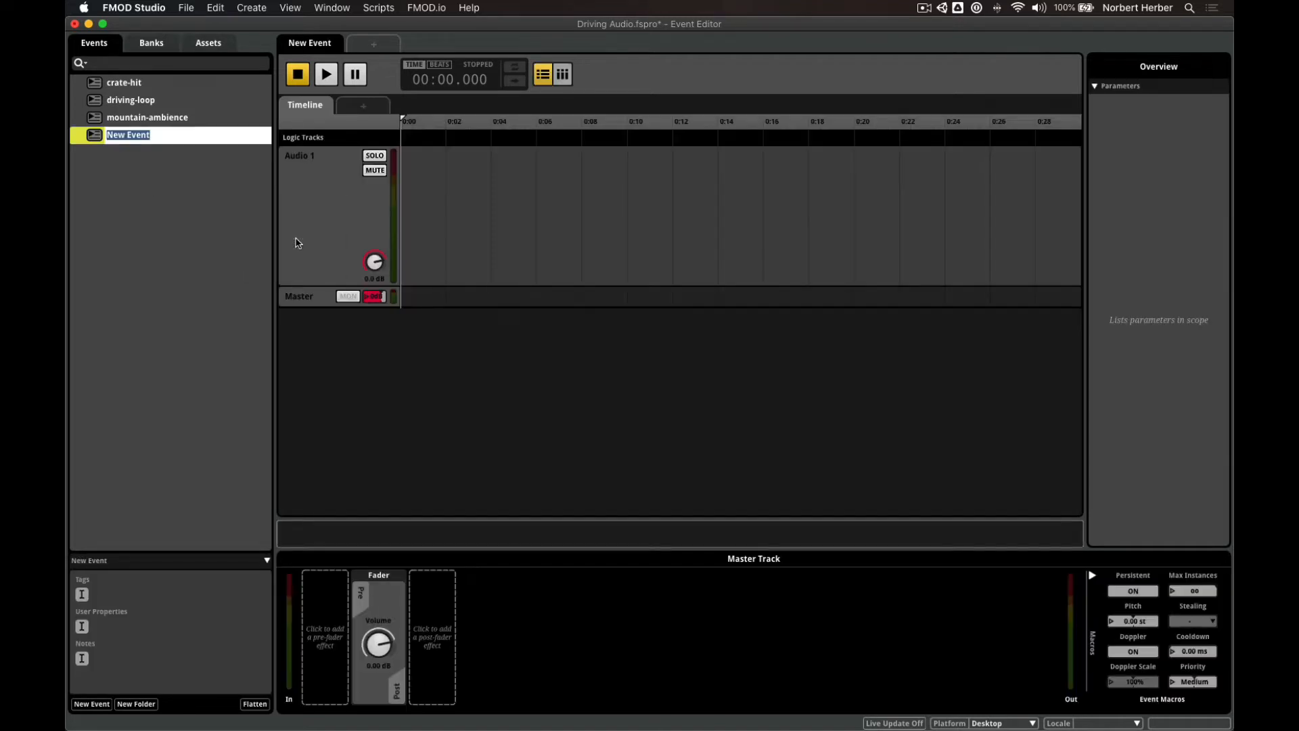
text(barier-hit)
key(Return)
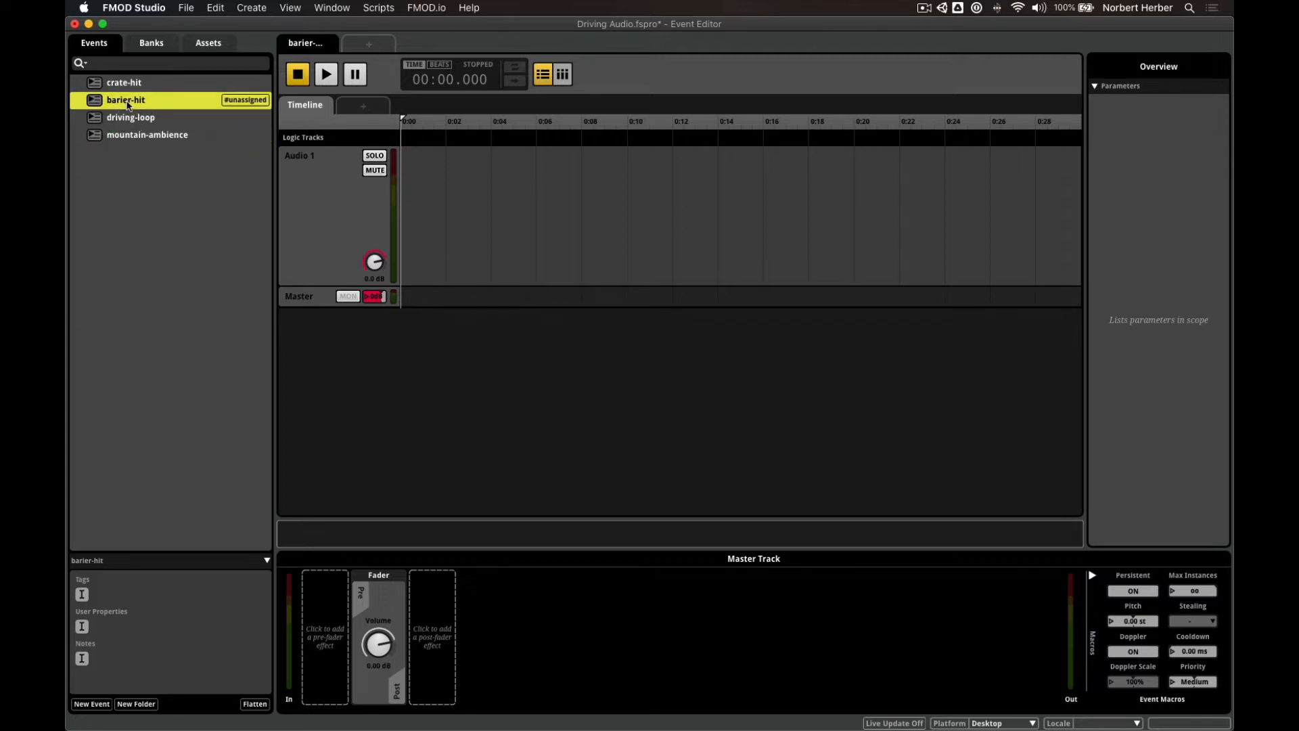
Assign the barier-hit event to the project's existing bank.
right_click(98, 104)
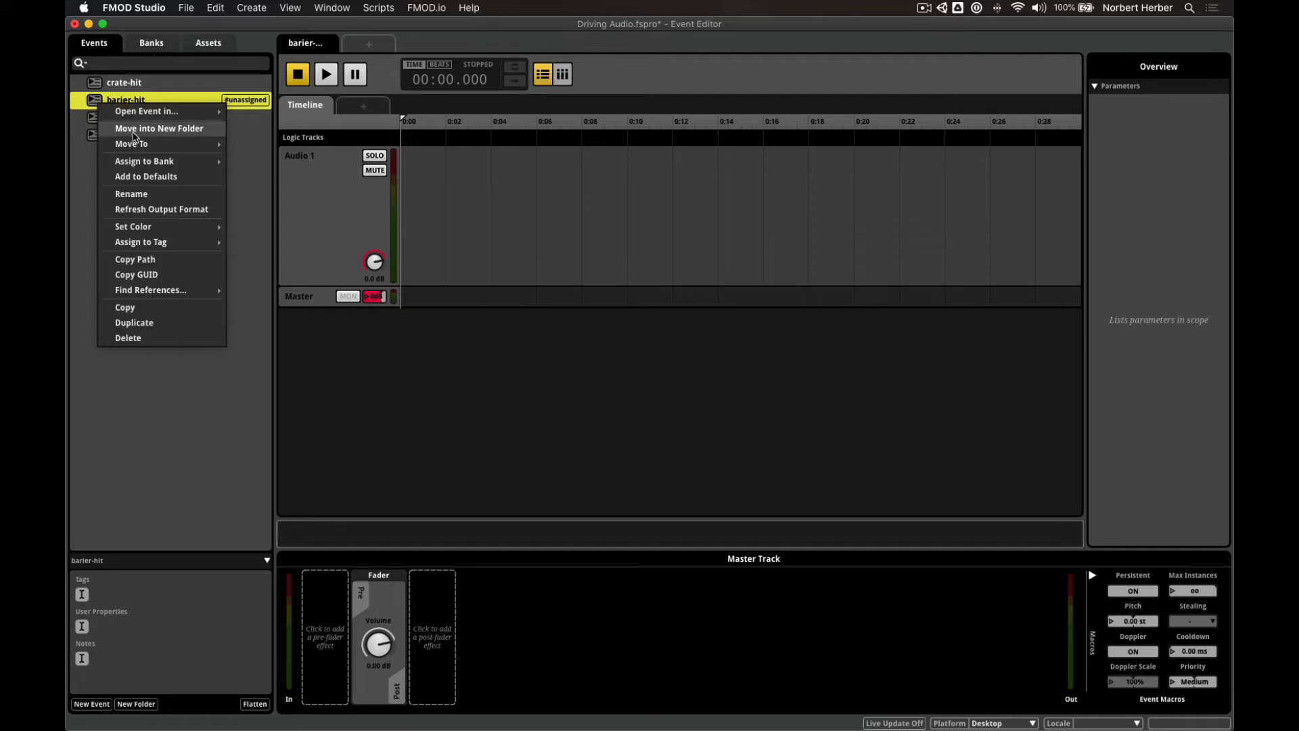
mouse_move(150, 162)
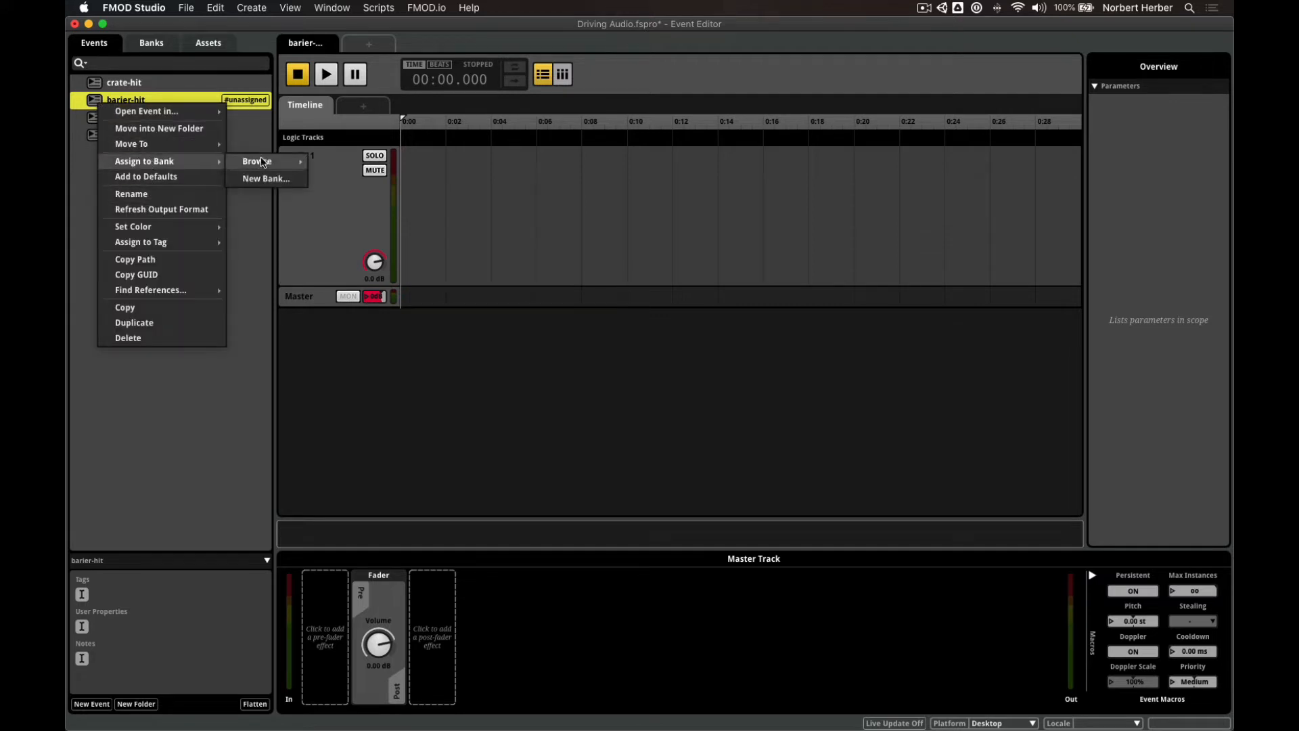
mouse_move(264, 162)
click(349, 198)
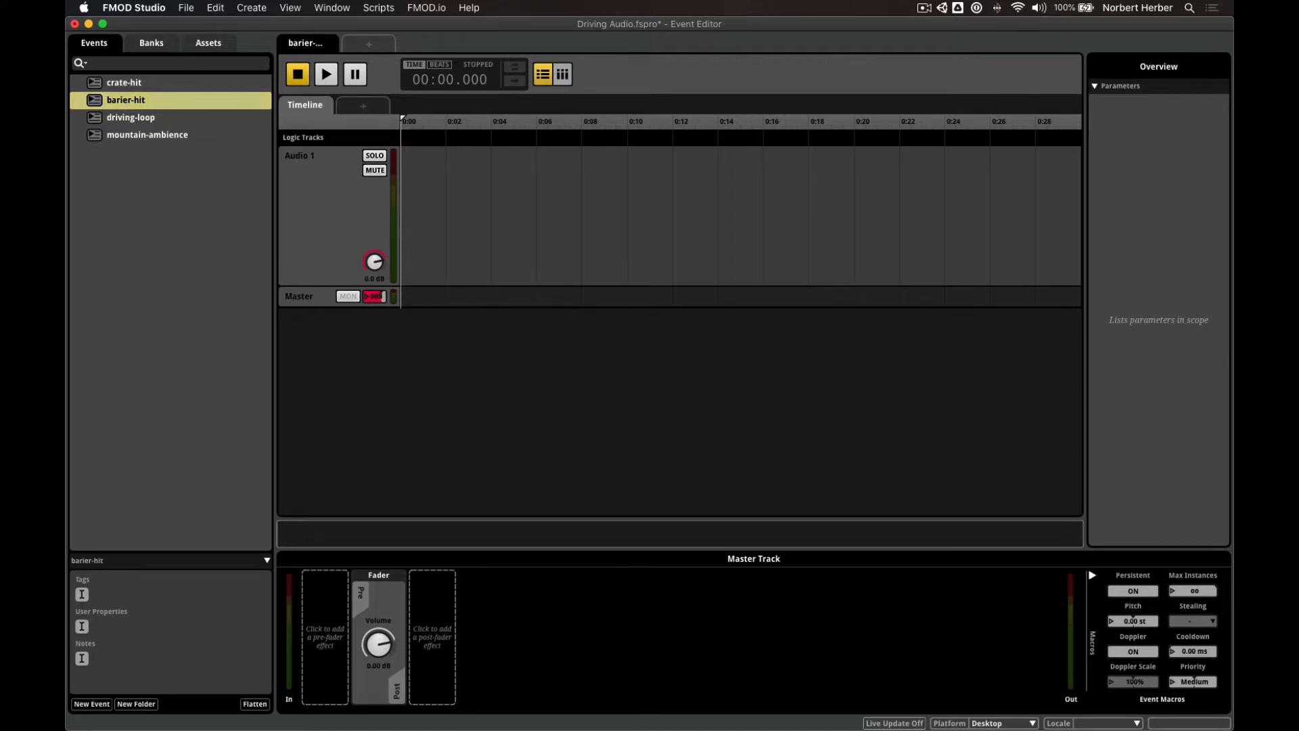
Place the impact-metal audio file at the start of the Audio 1 track in the barier-hit event.
drag(66, 460, 405, 241)
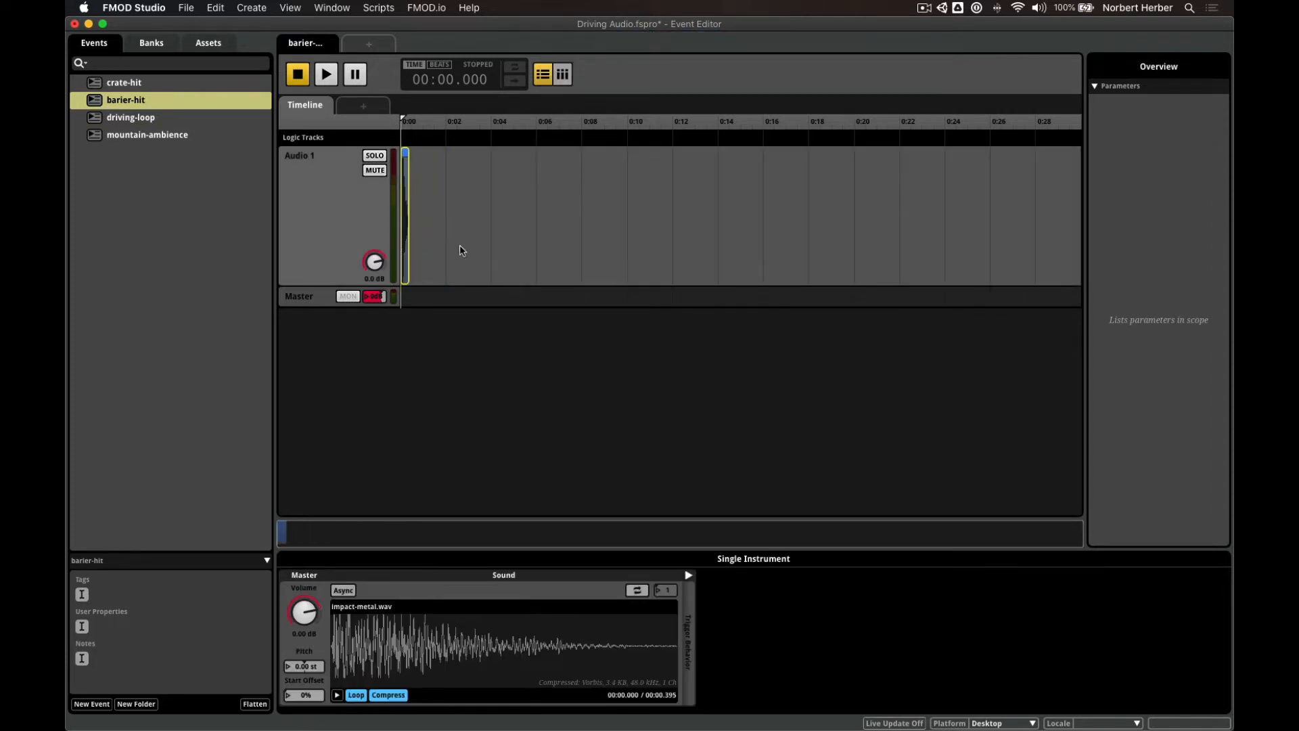
scroll(460, 251, up, 10)
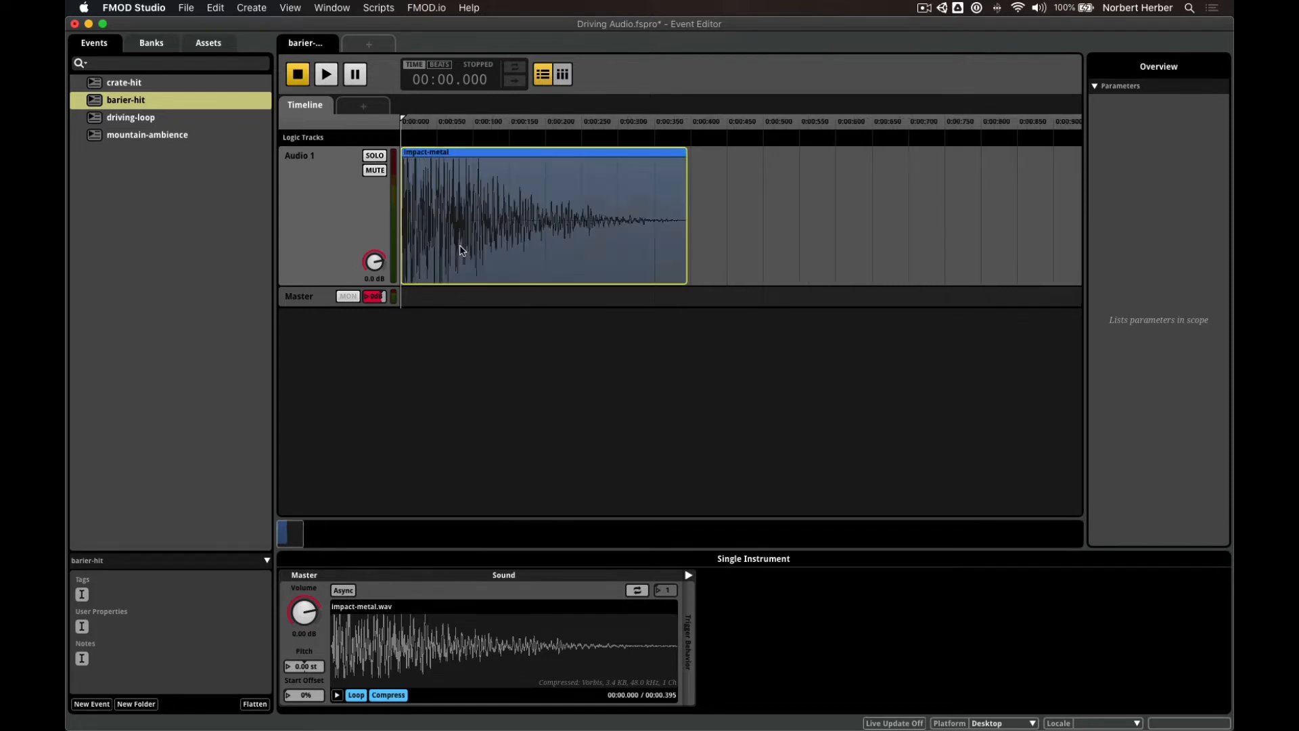
scroll(460, 251, down, 3)
scroll(460, 251, up, 4)
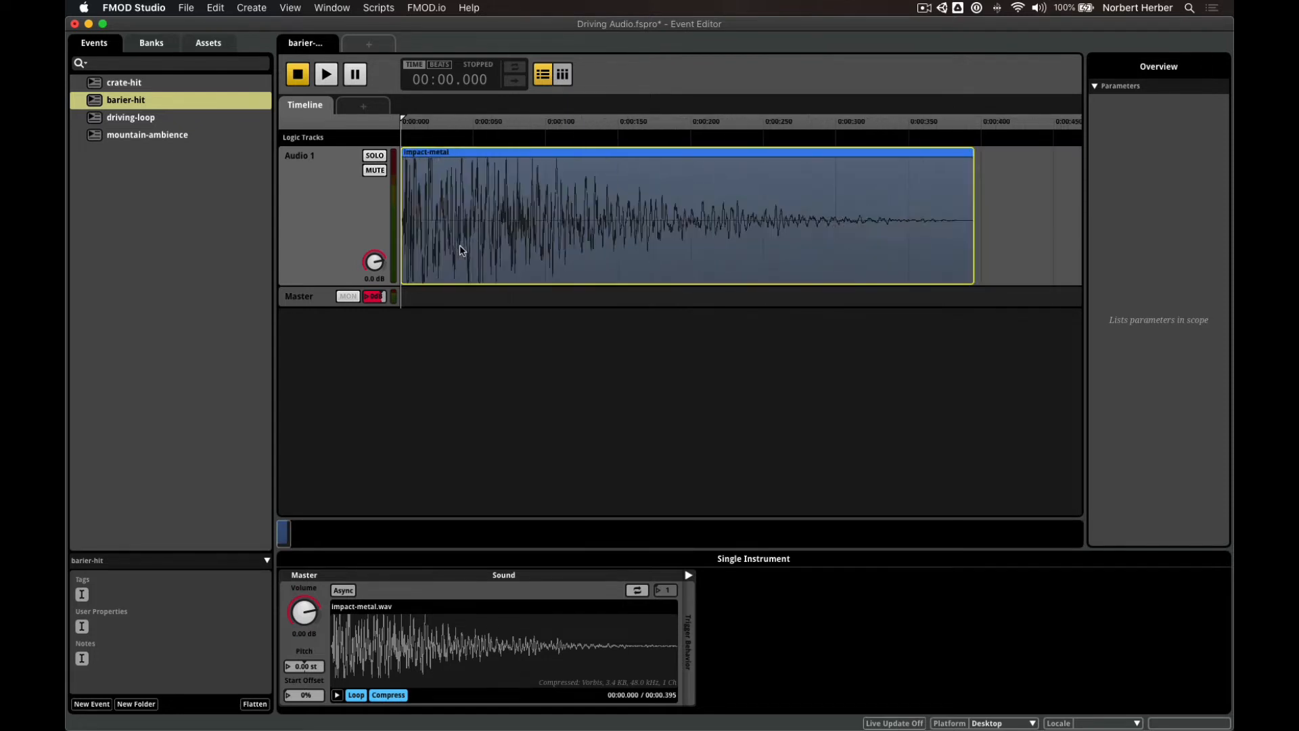
scroll(456, 249, down, 2)
scroll(687, 267, up, 2)
scroll(704, 278, down, 3)
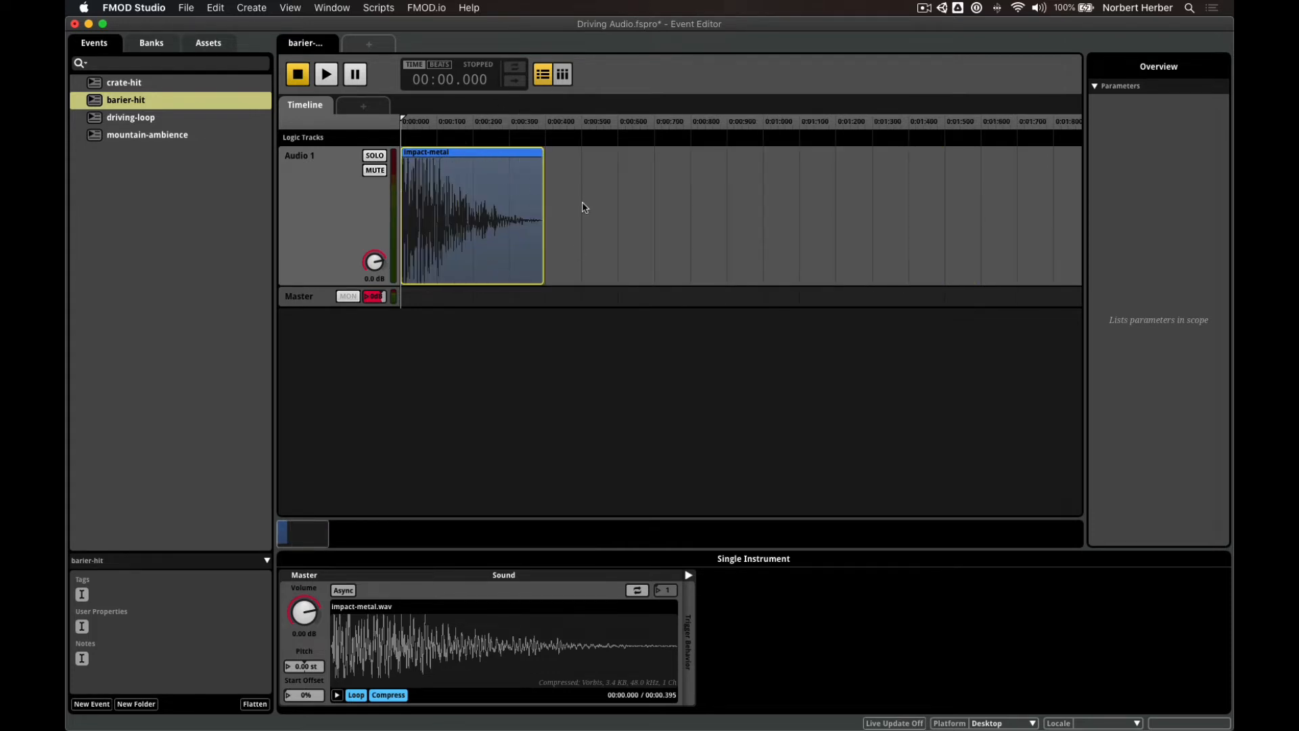
Play the barier-hit event several times to audition the metal impact sound.
key(space)
key(super+s)
key(space)
key(space)
Add a second audio track holding a multi instrument at the timeline start, extended to the length of the impact-metal clip.
right_click(302, 251)
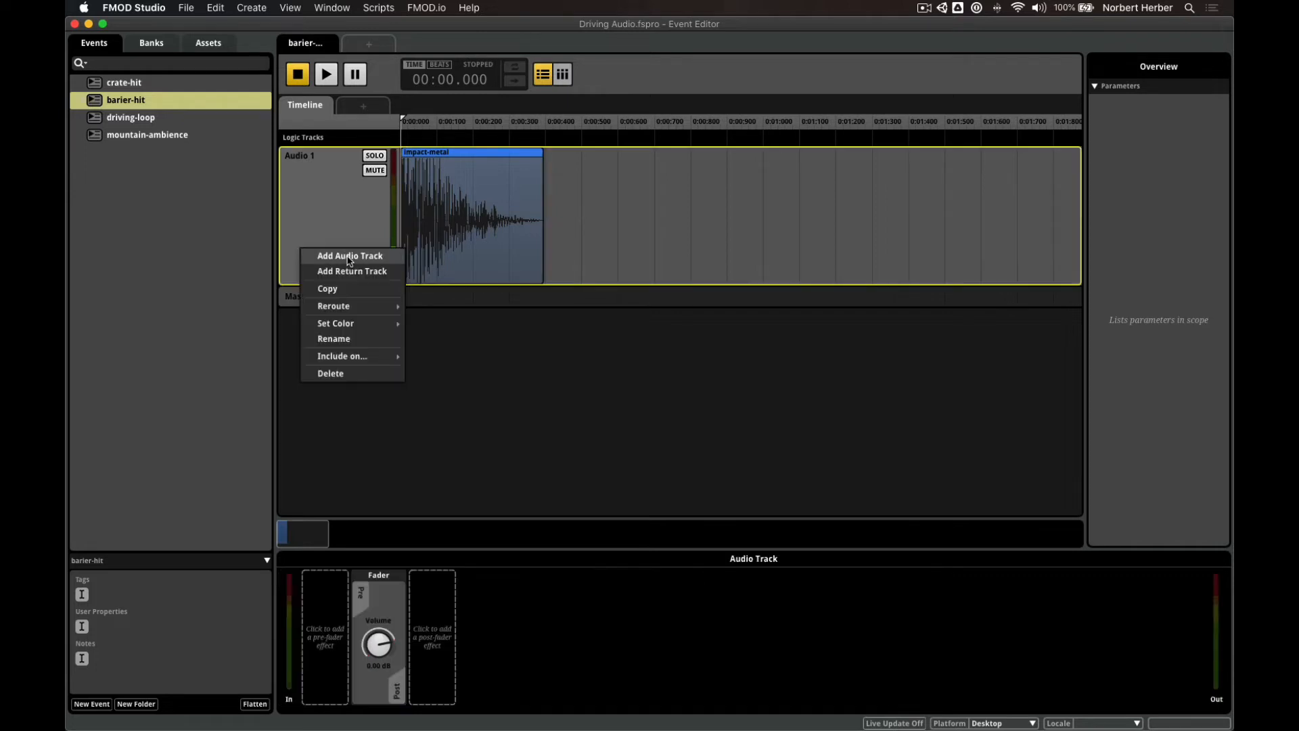
click(357, 263)
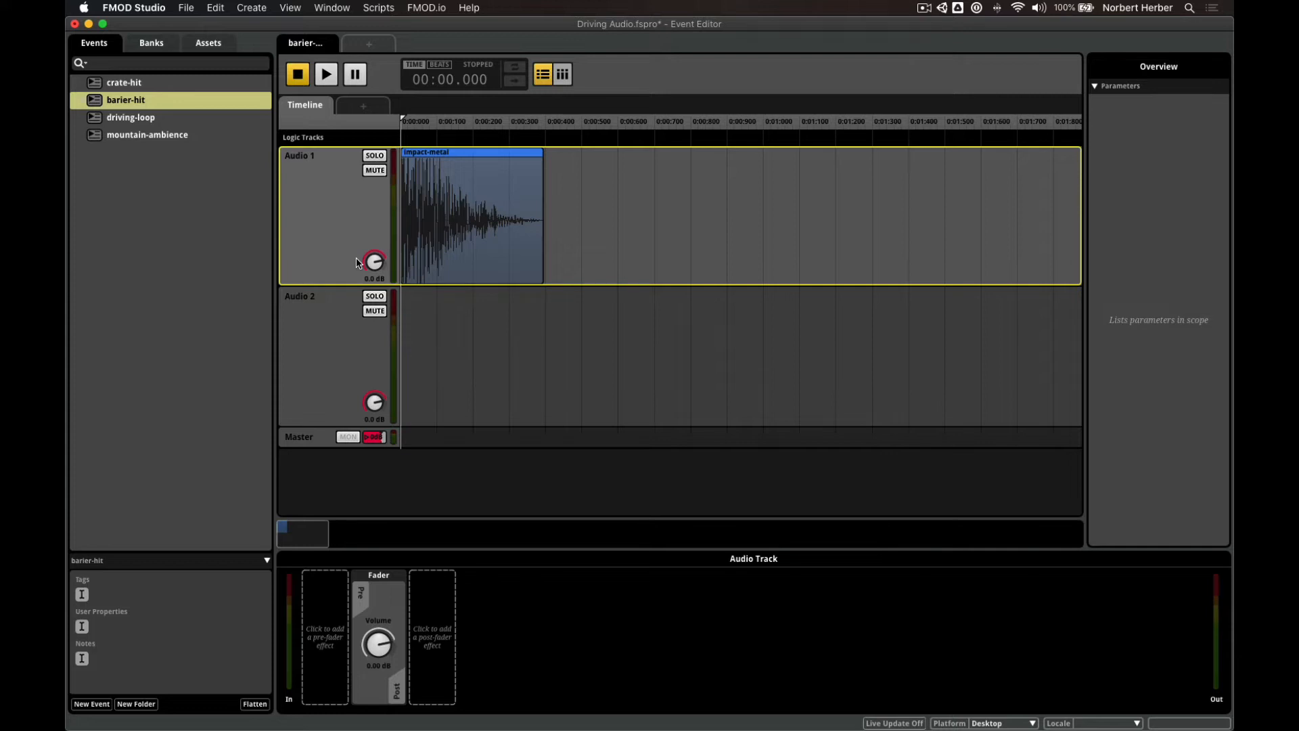
right_click(423, 339)
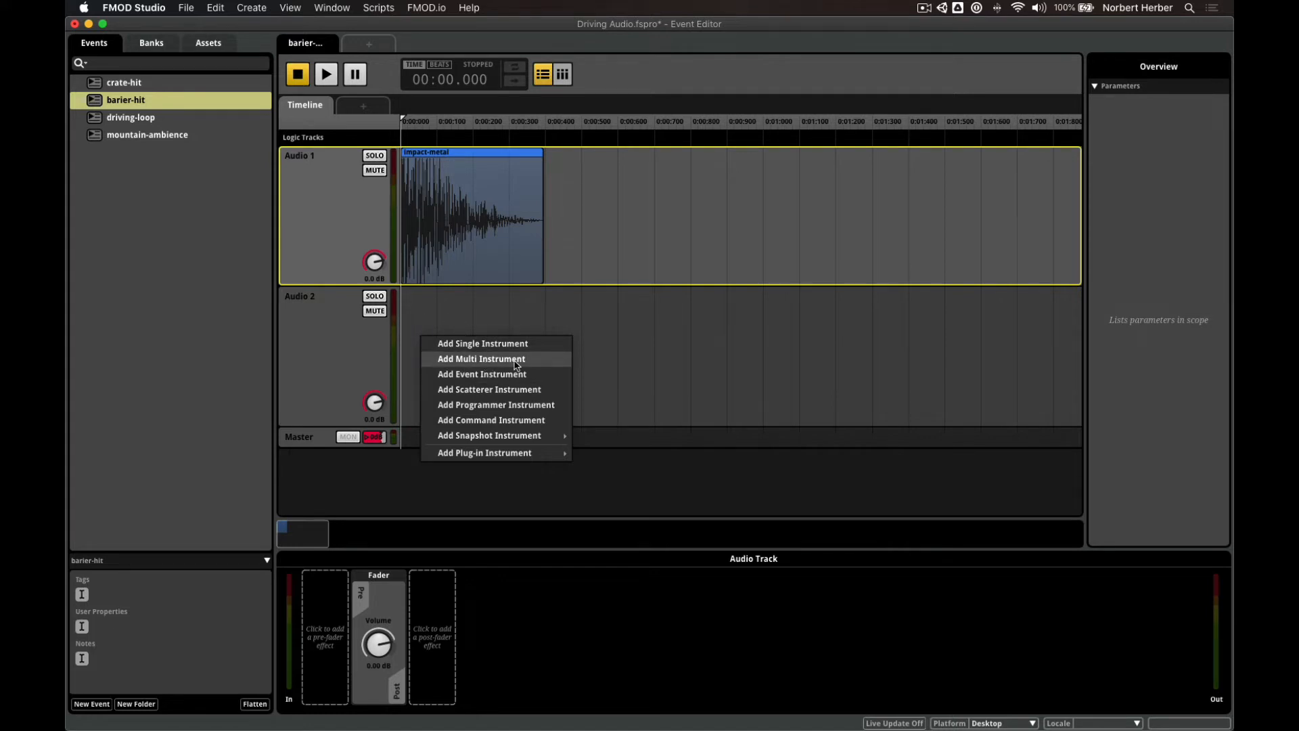
click(483, 359)
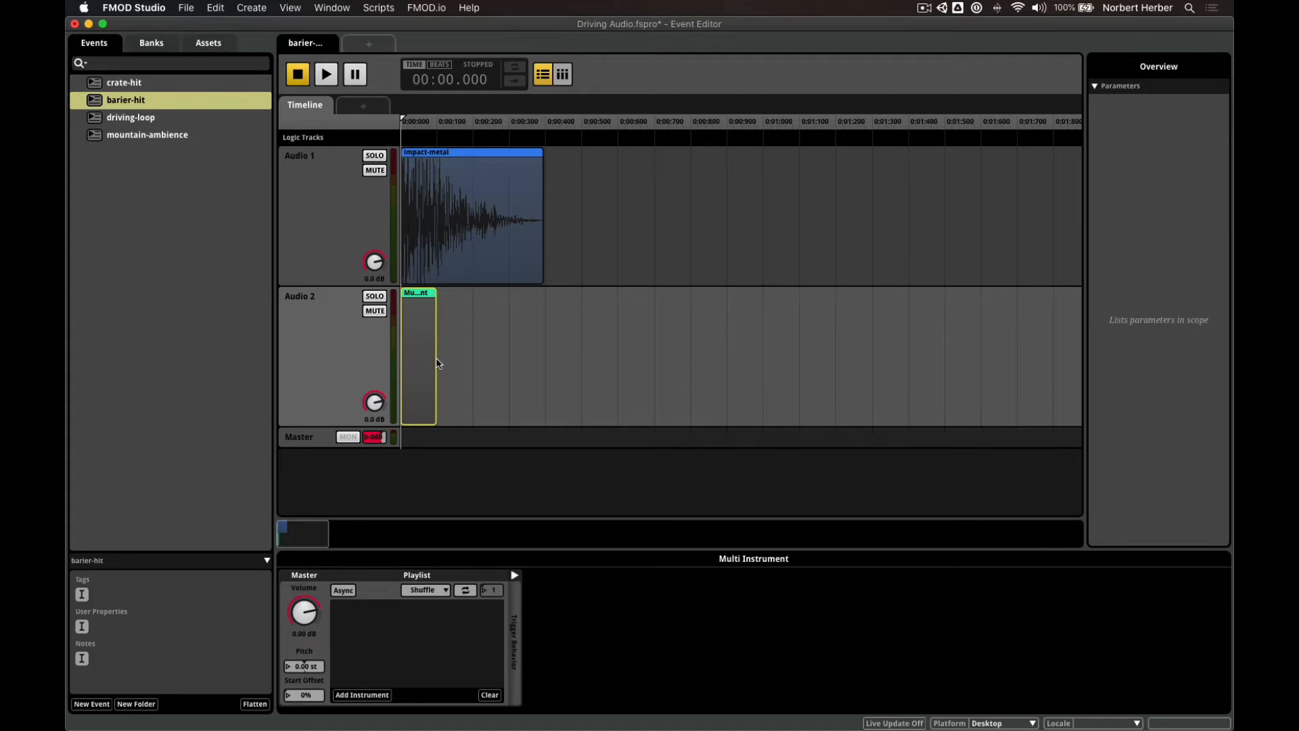
drag(436, 359, 550, 376)
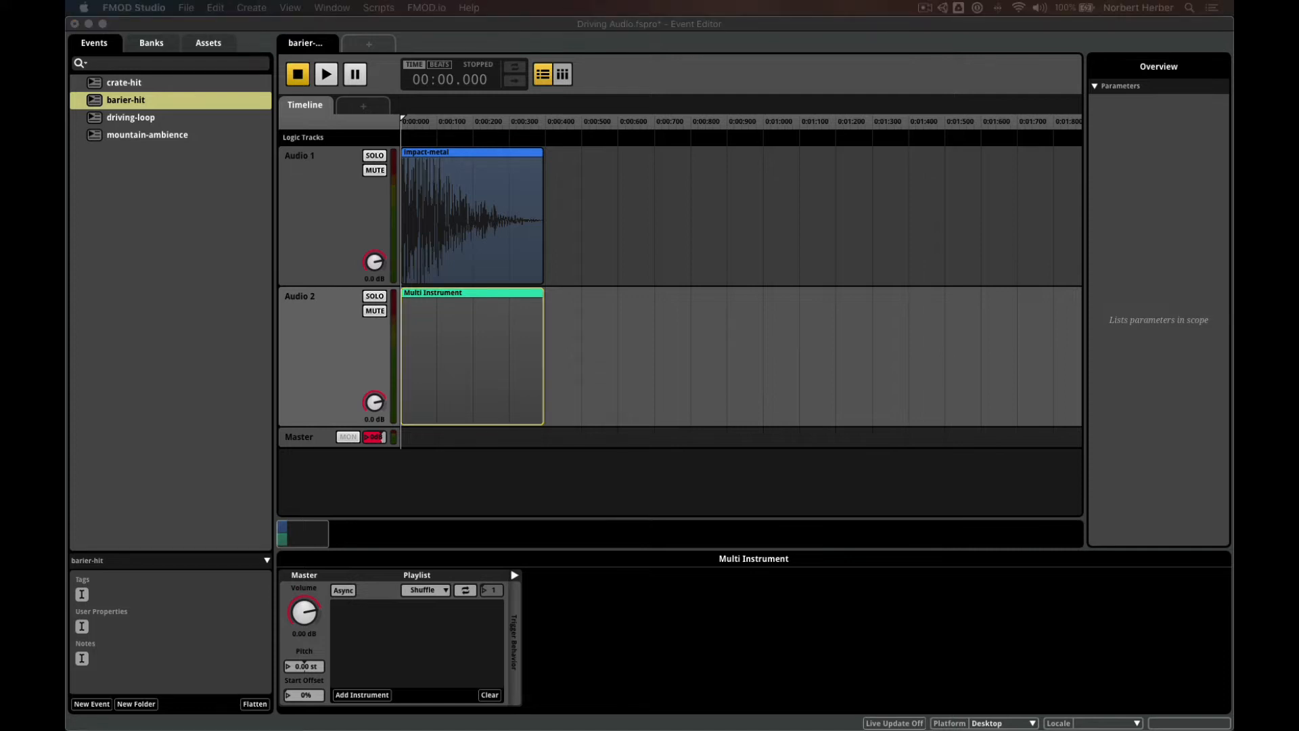
Add wood-debris-01 and wood-debris-02 to the multi instrument's playlist and review its playback modes, keeping Shuffle.
drag(500, 528, 391, 651)
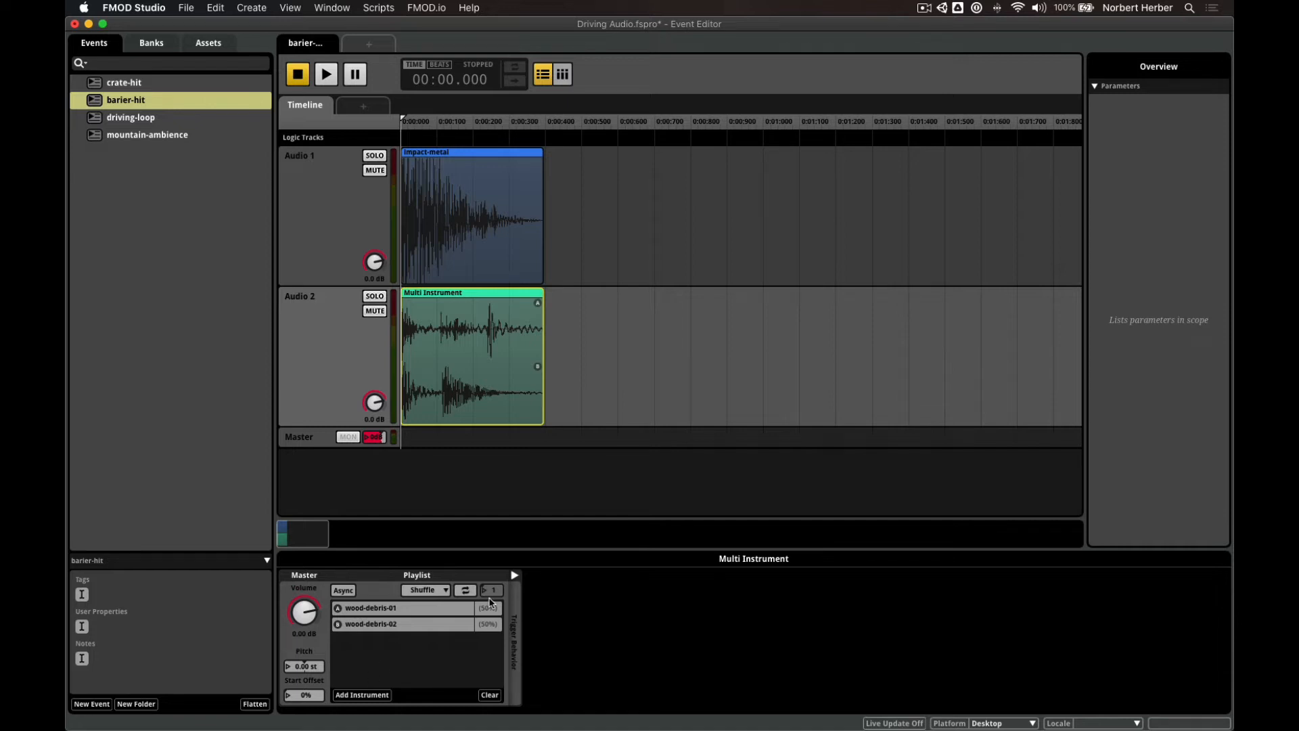
click(425, 592)
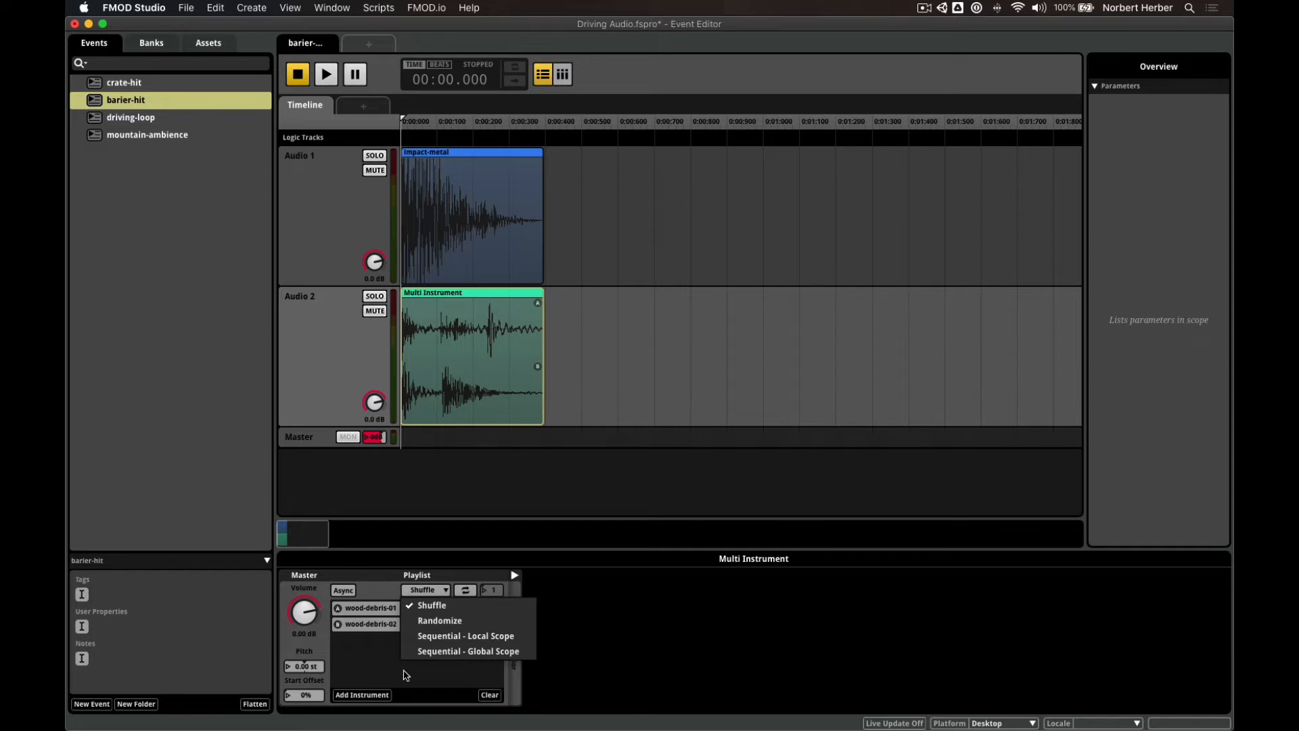
click(390, 588)
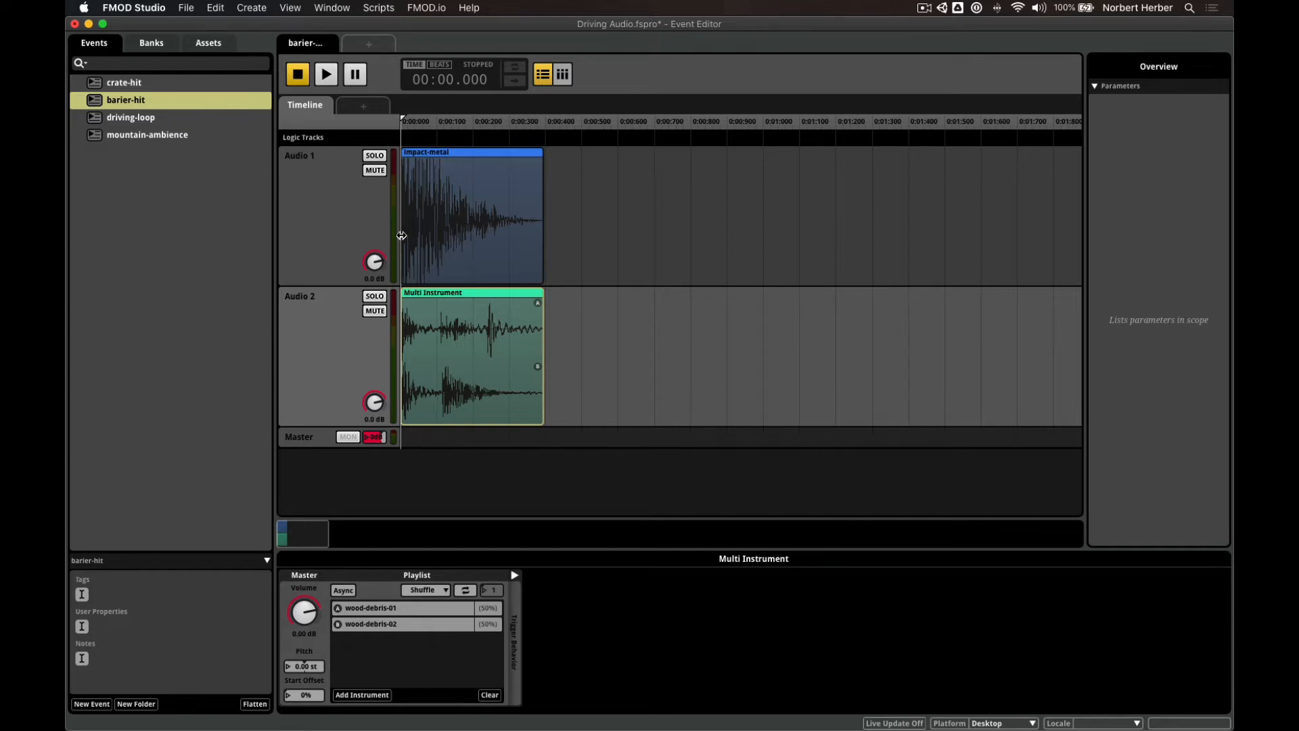
Mute the Audio 1 track and play the event repeatedly to audition the shuffled wood debris sounds alone.
click(373, 171)
key(space)
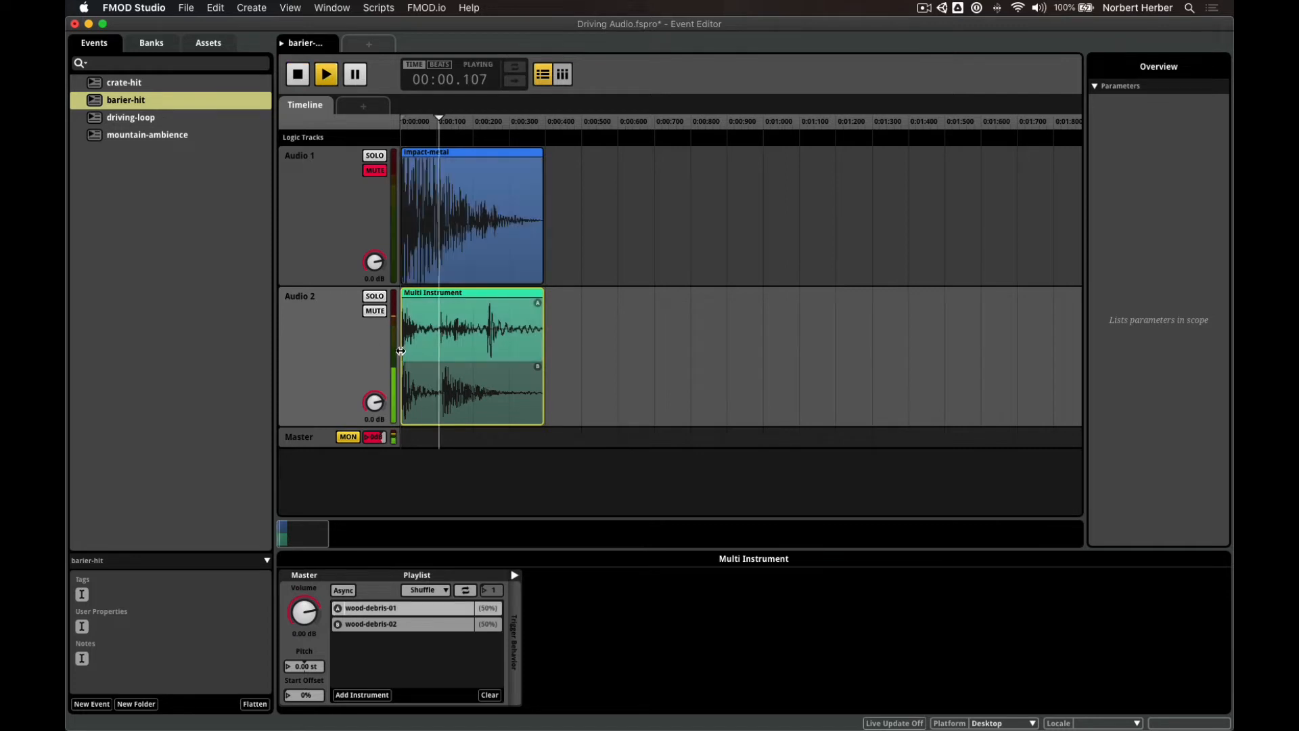
key(space)
key(space)
key(space)
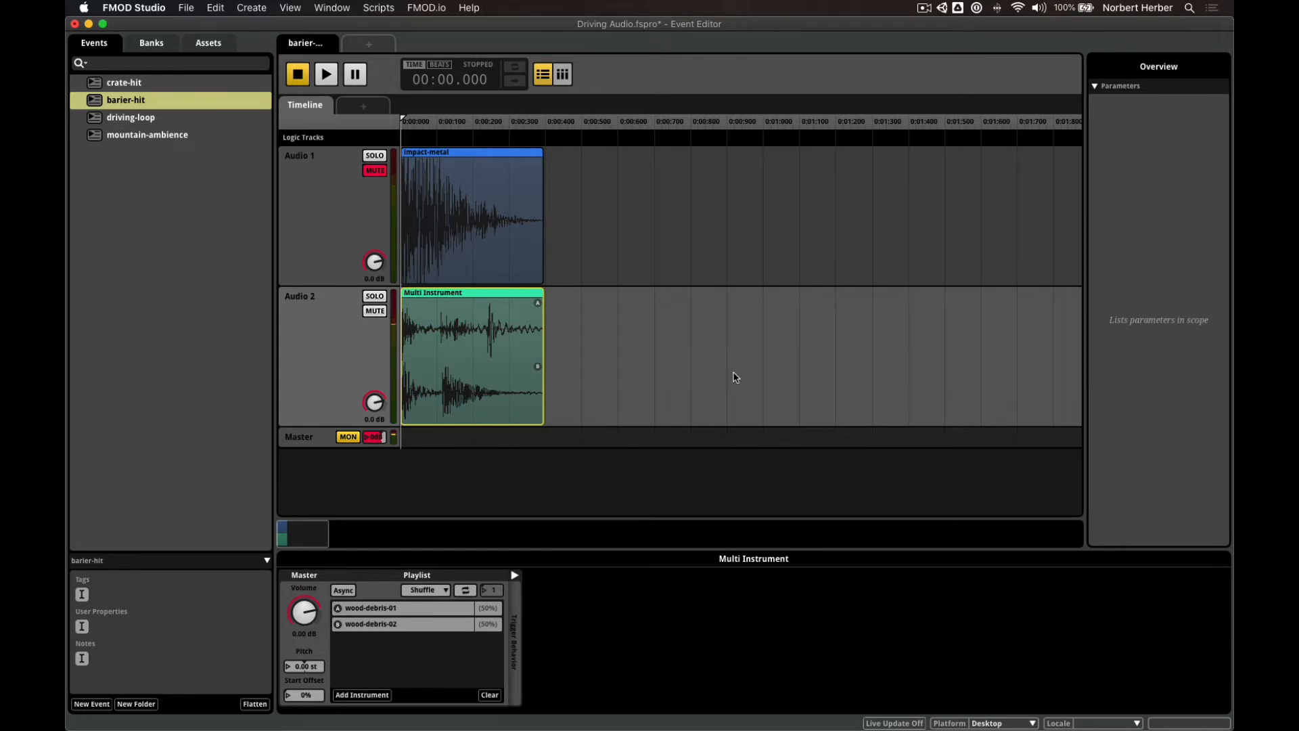
Try asynchronous mode on the Audio 2 multi instrument, audition it, and switch the mode back off.
click(548, 349)
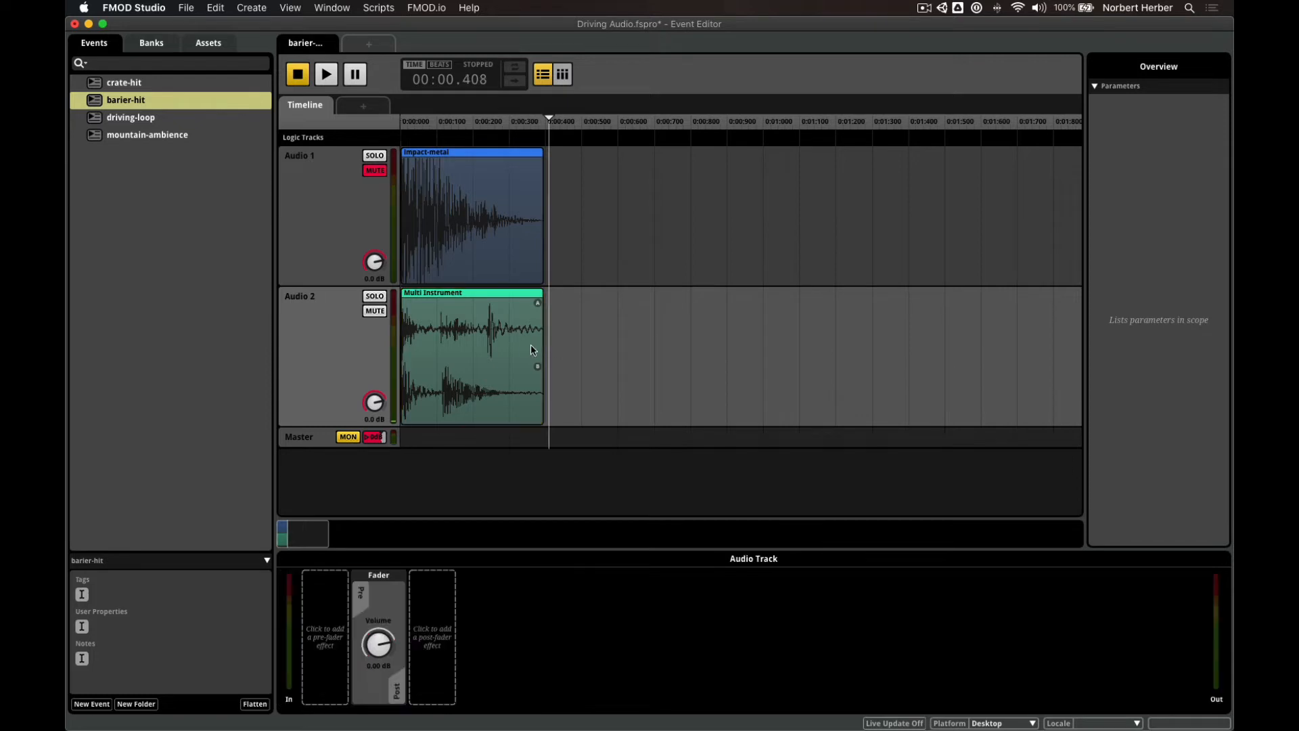
click(529, 344)
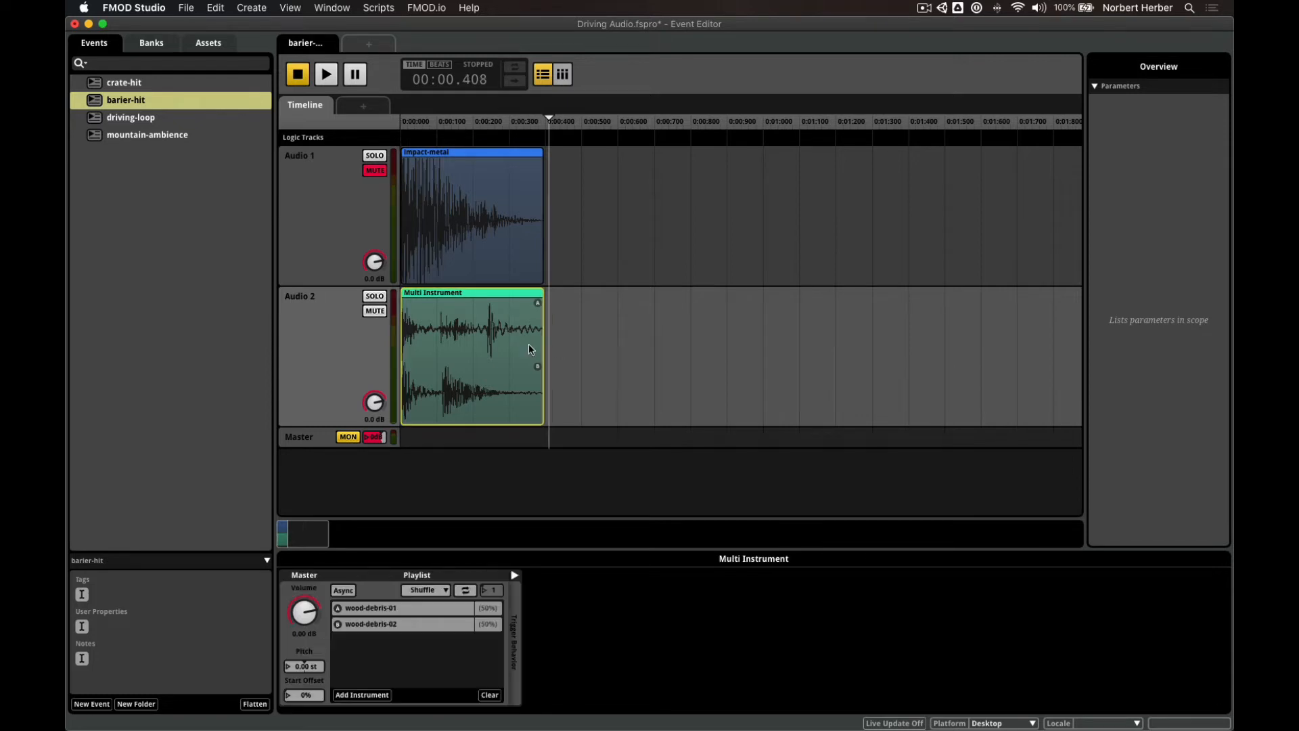
click(344, 590)
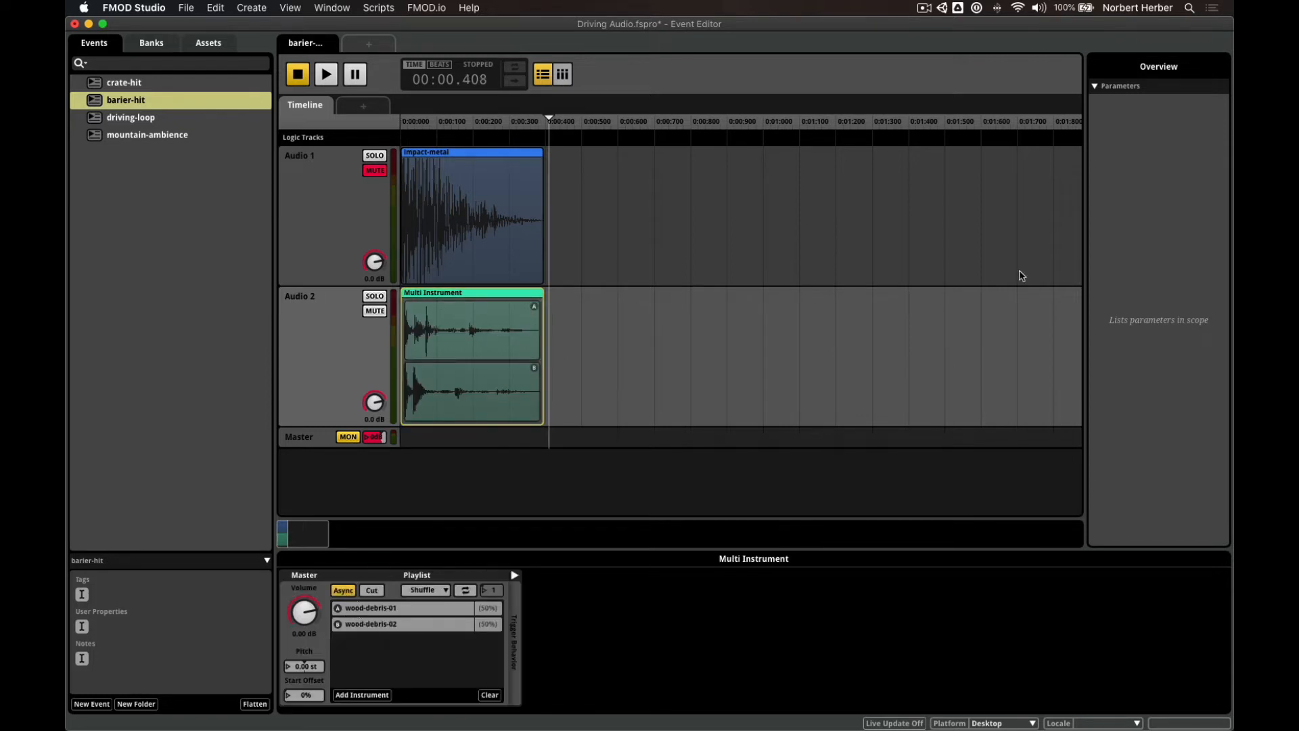
key(space)
key(space)
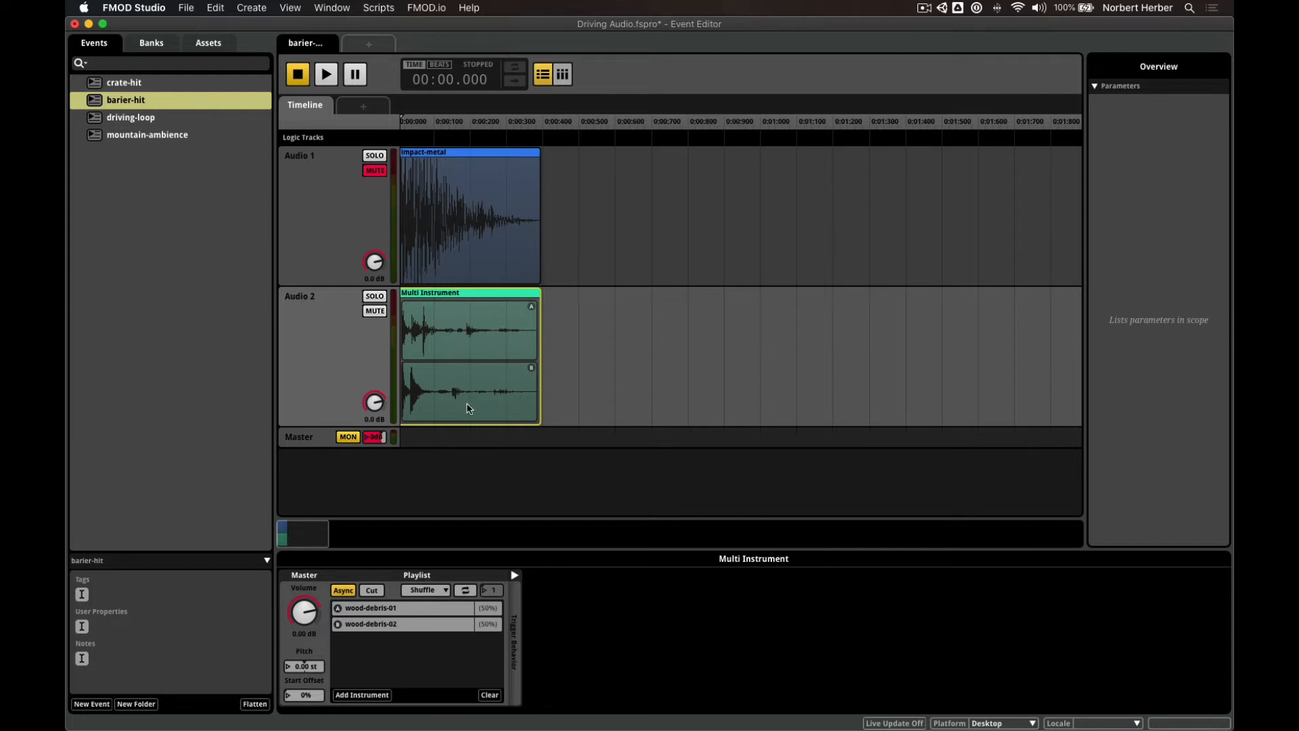
click(348, 592)
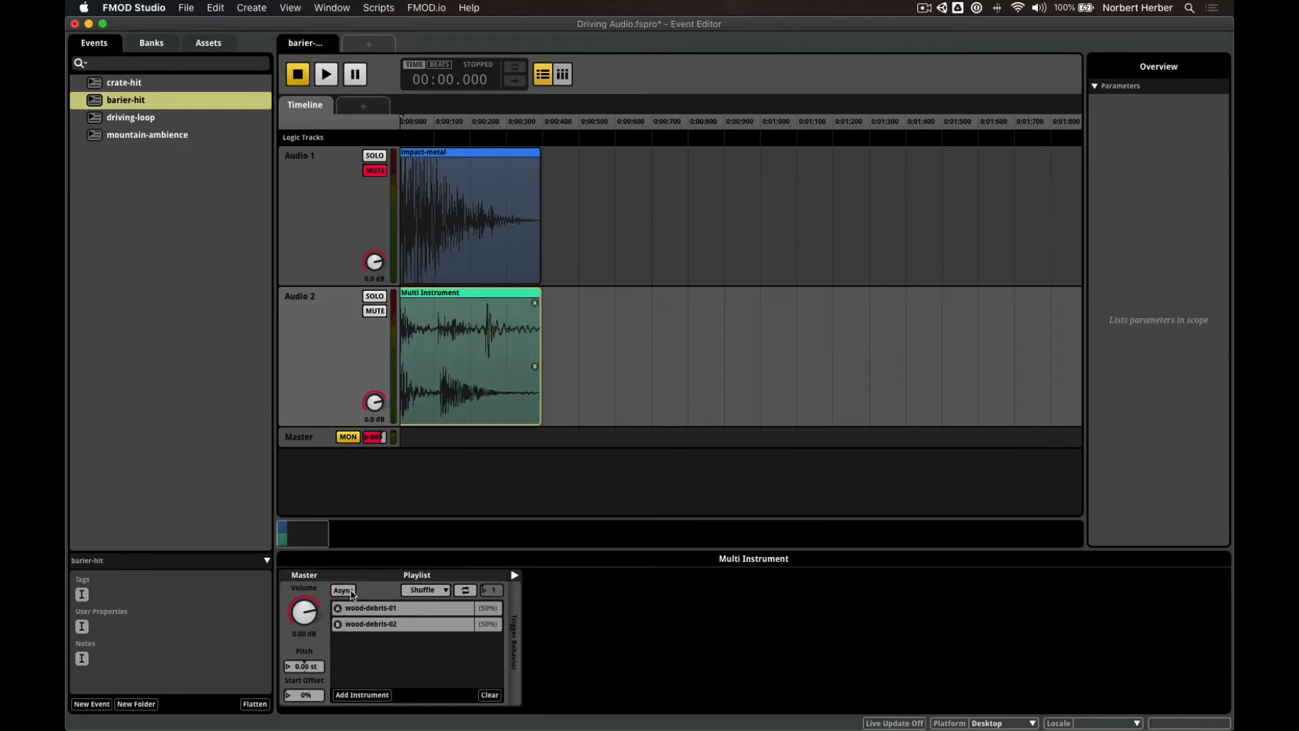
Extend the multi instrument to the end of the wood-debris-01 waveform at about 1.52 s and add a fade-out about 0.12 s long.
key(space)
drag(540, 348, 997, 377)
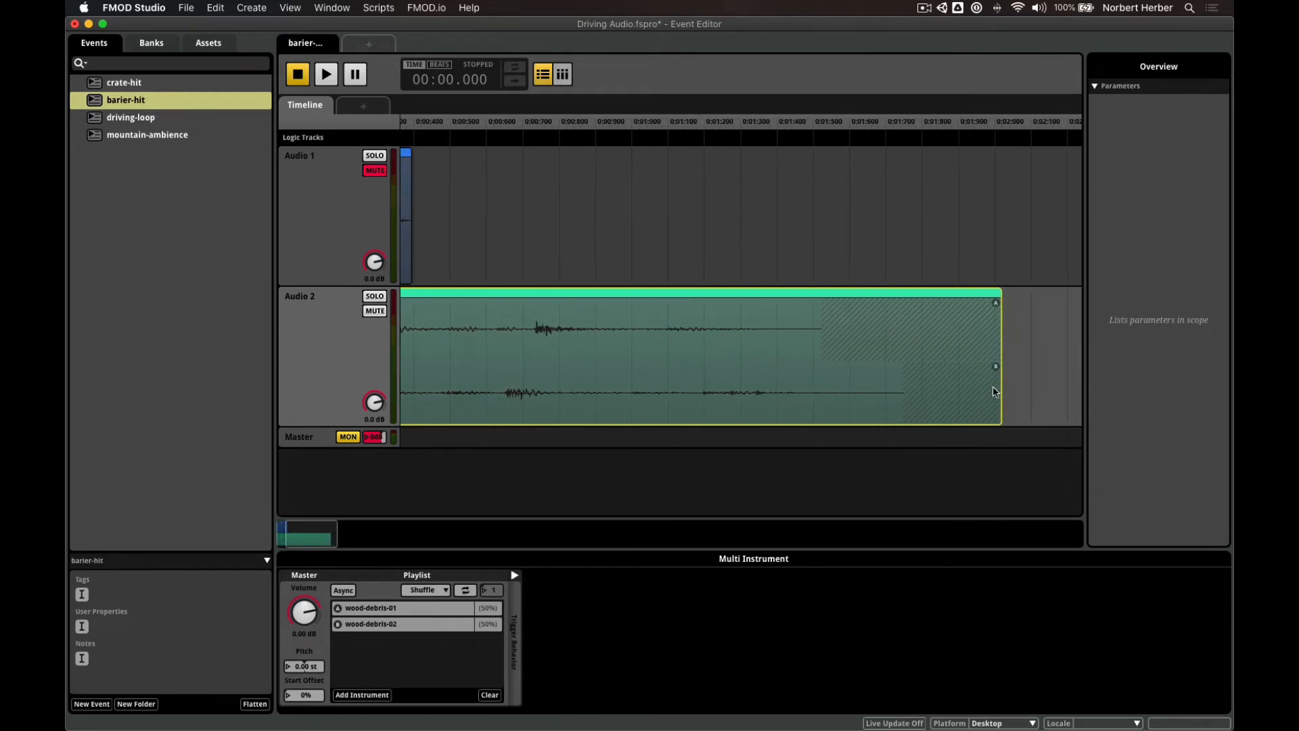
drag(1001, 343, 821, 345)
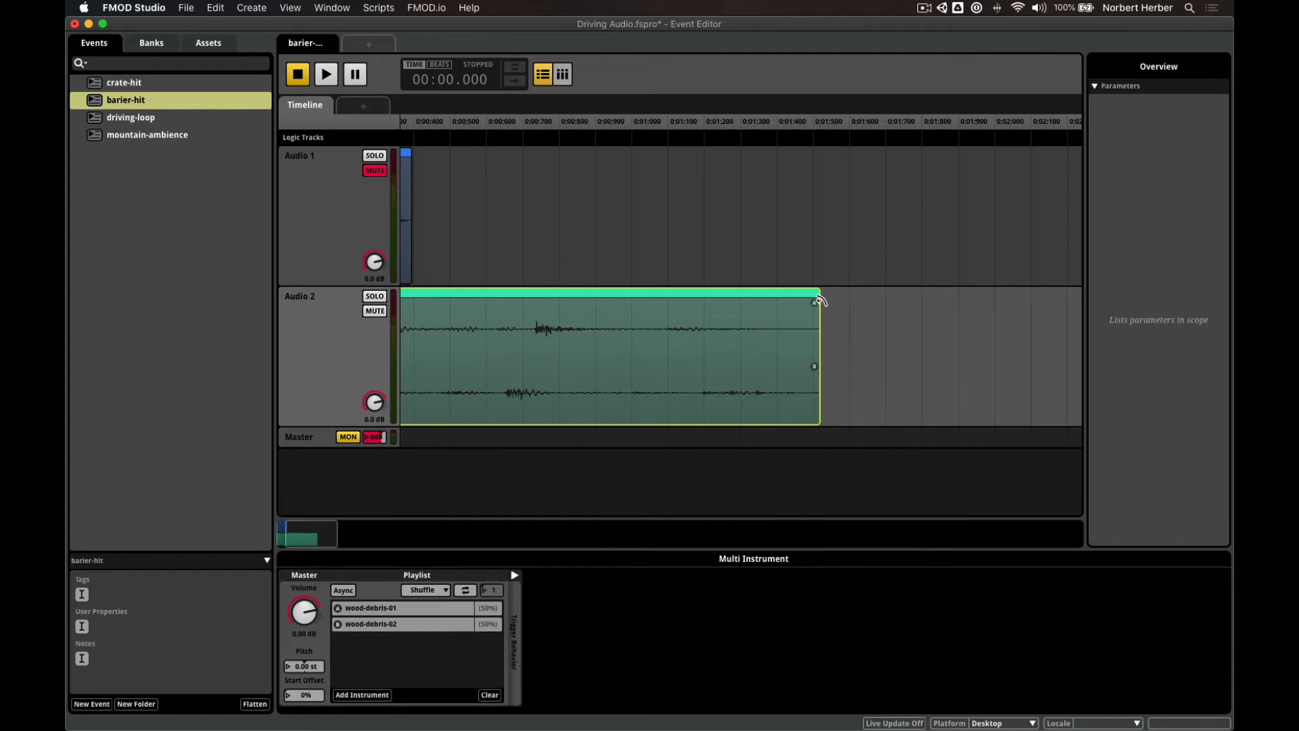
mouse_move(819, 299)
mouse_down()
mouse_move(760, 298)
mouse_move(775, 299)
mouse_up()
scroll(744, 334, left, 4)
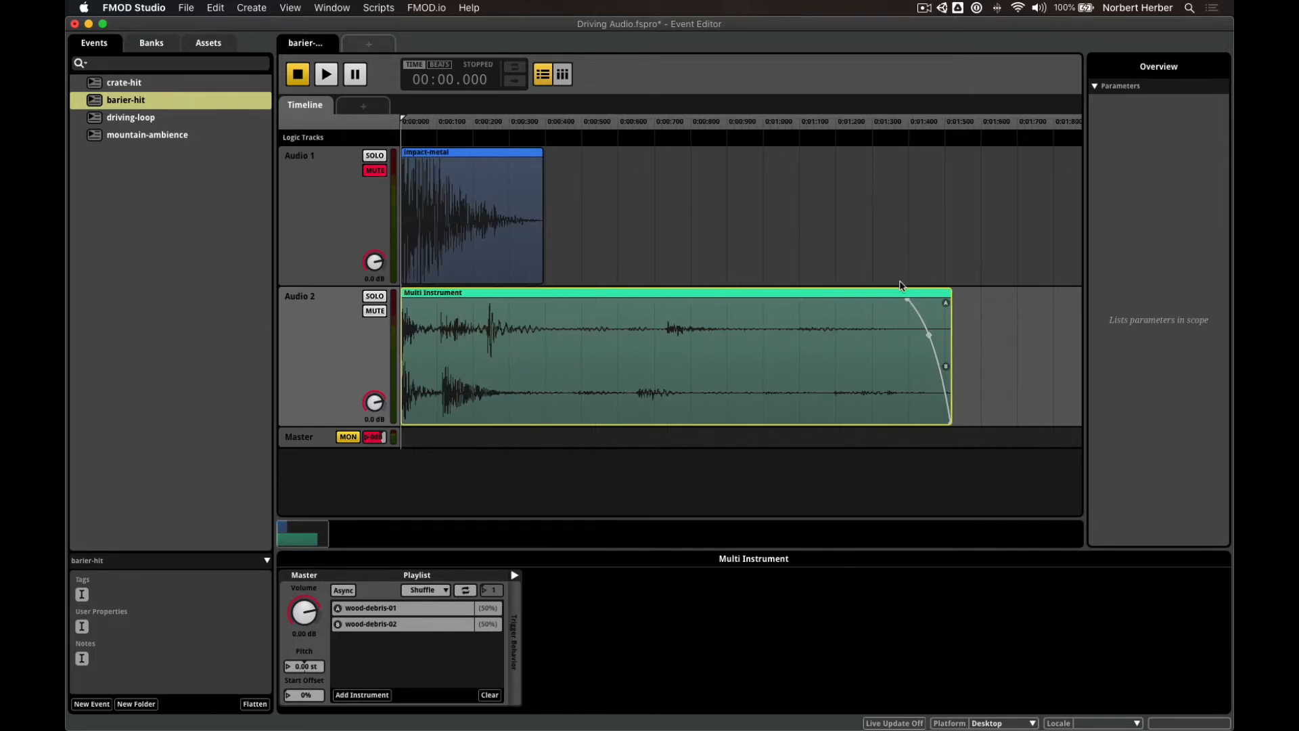
Play the event several times to audition the lengthened wood debris with its fade-out.
key(space)
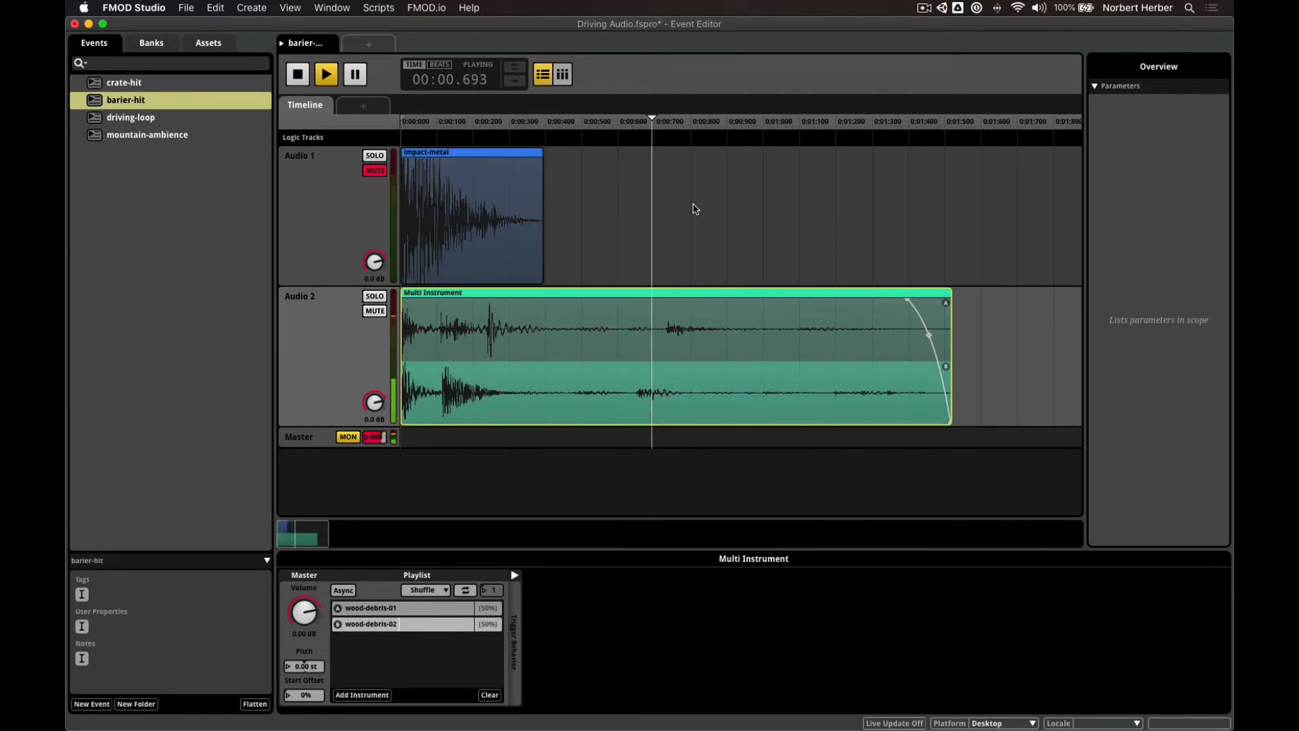
key(space)
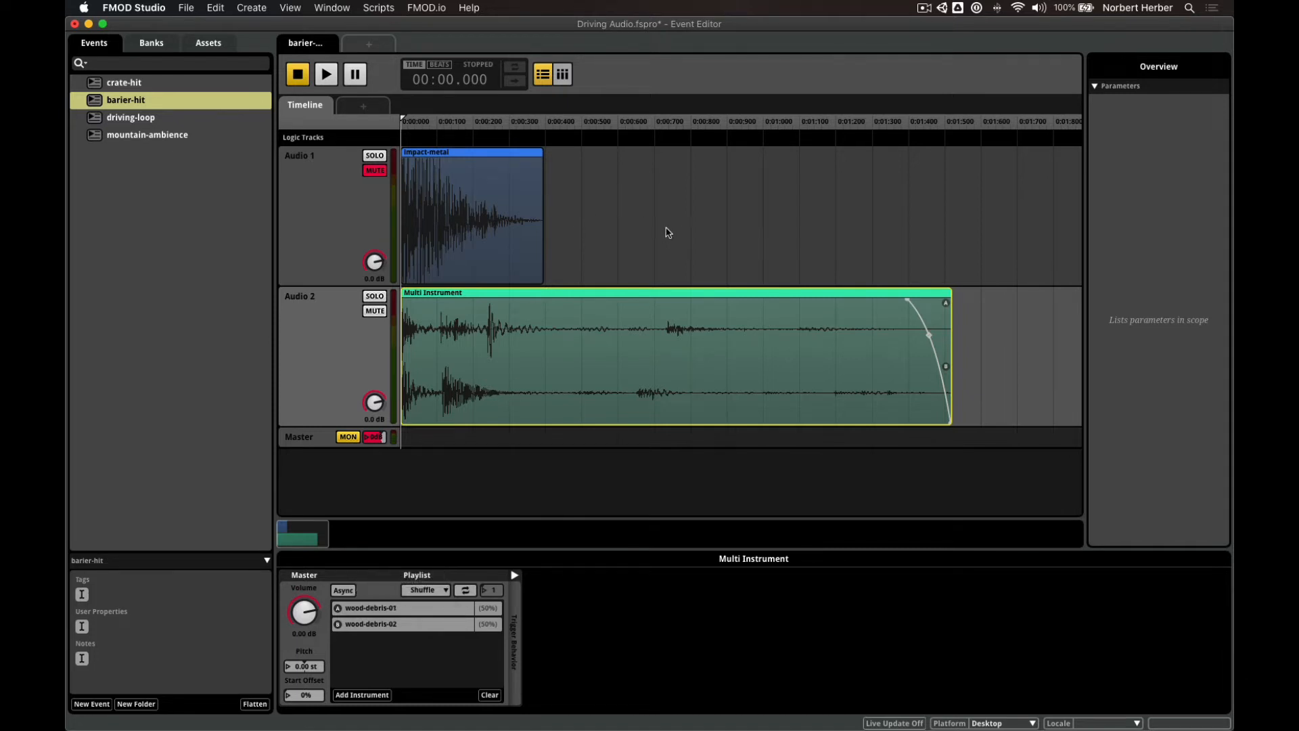
key(space)
Delay the multi instrument to start at about 0.06 s, unmute the Audio 1 track, and play both layers together.
drag(428, 293, 449, 296)
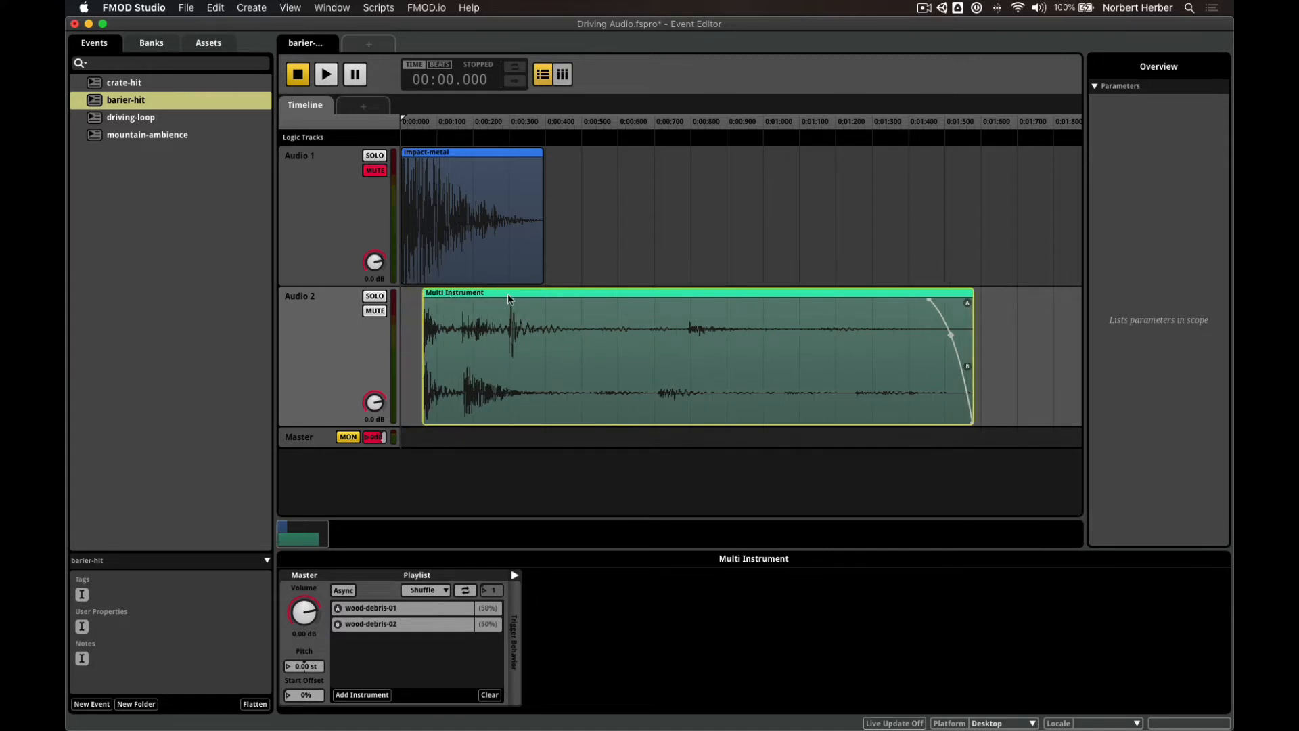
key(space)
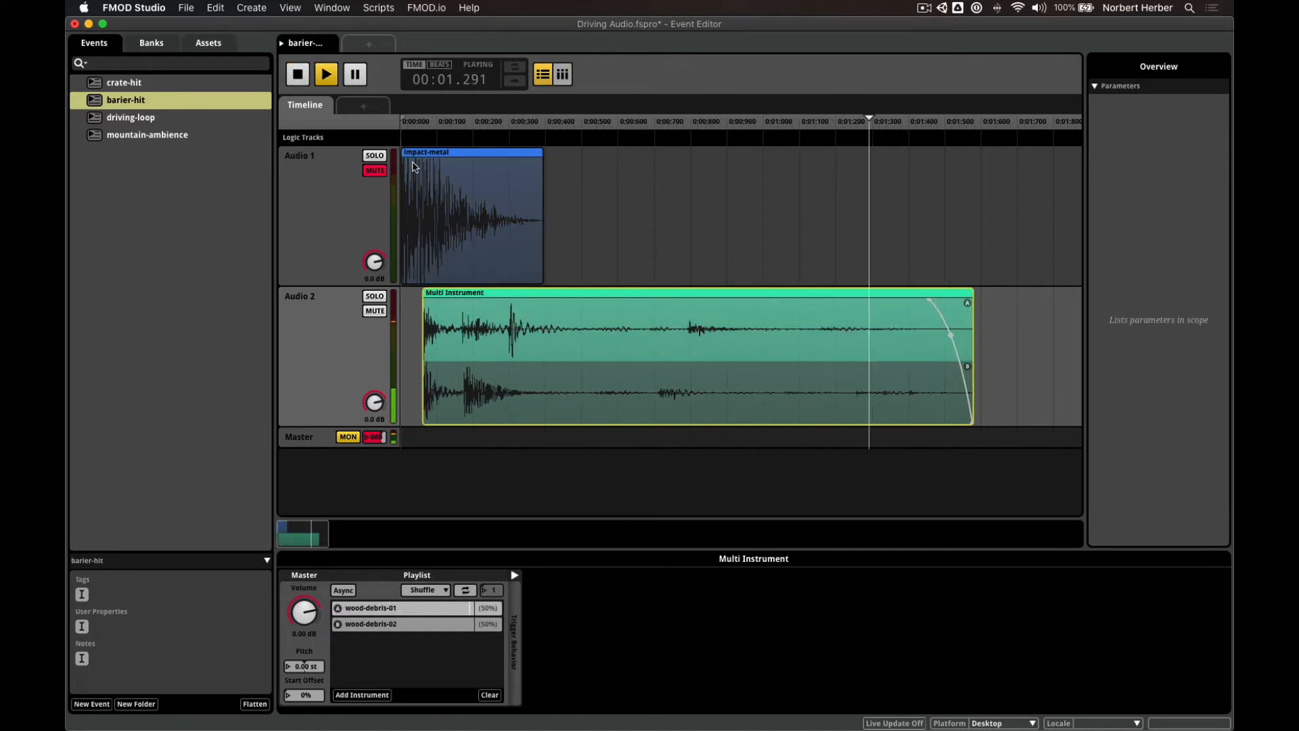
click(374, 170)
key(space)
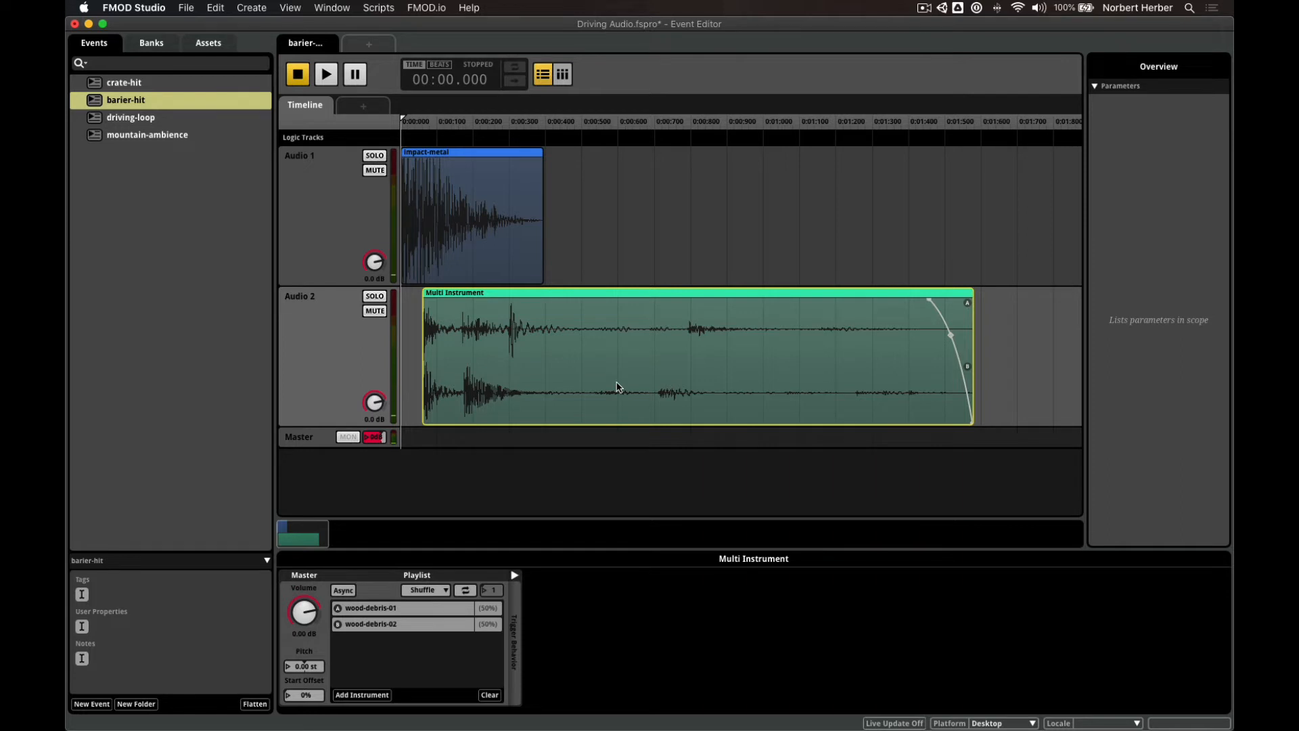
key(space)
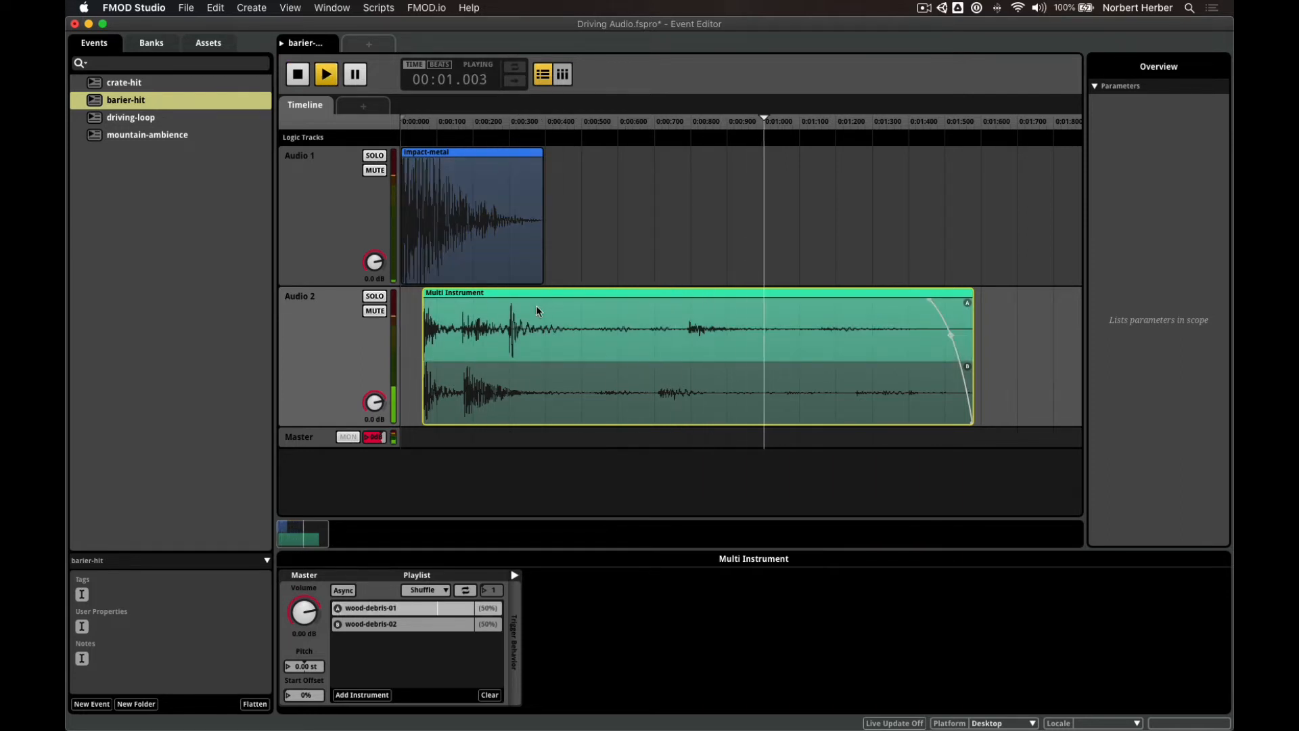
Shift the multi instrument's start to about 0.1 s and play the event repeatedly to audition the layered hit.
drag(506, 296, 520, 295)
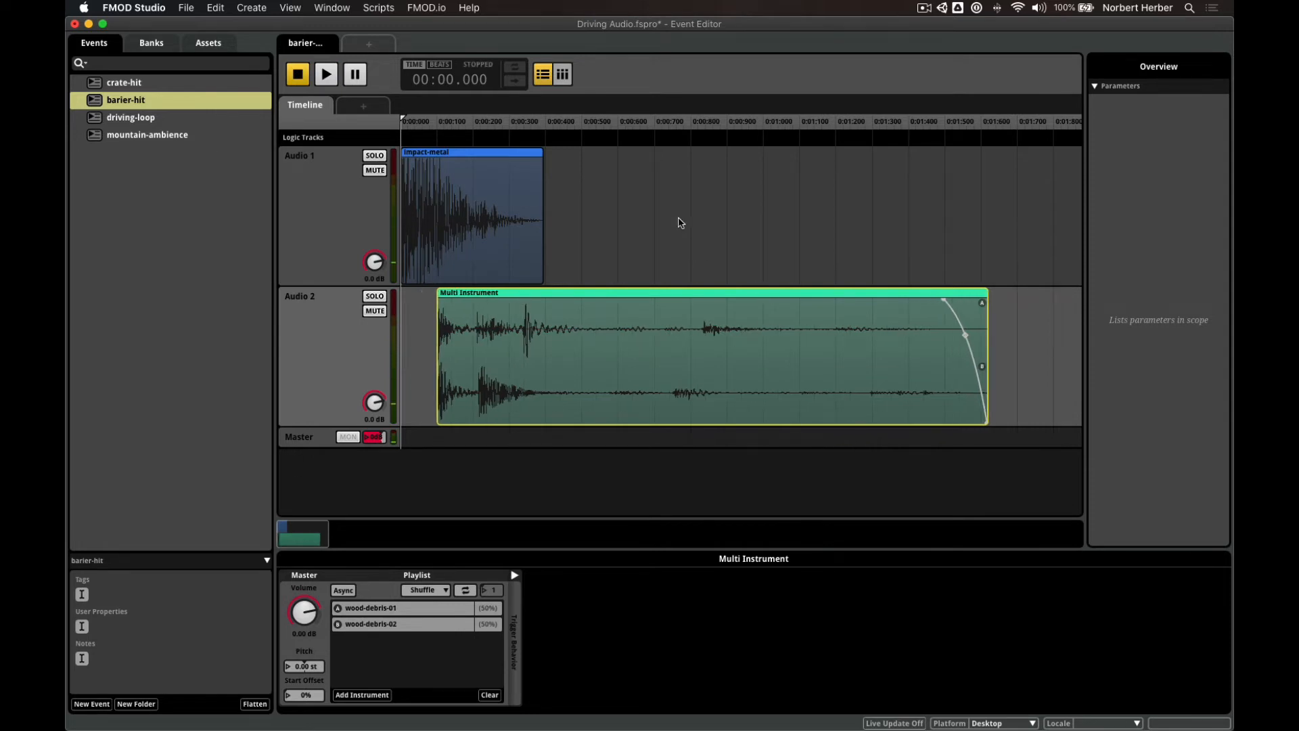
key(space)
key(space)
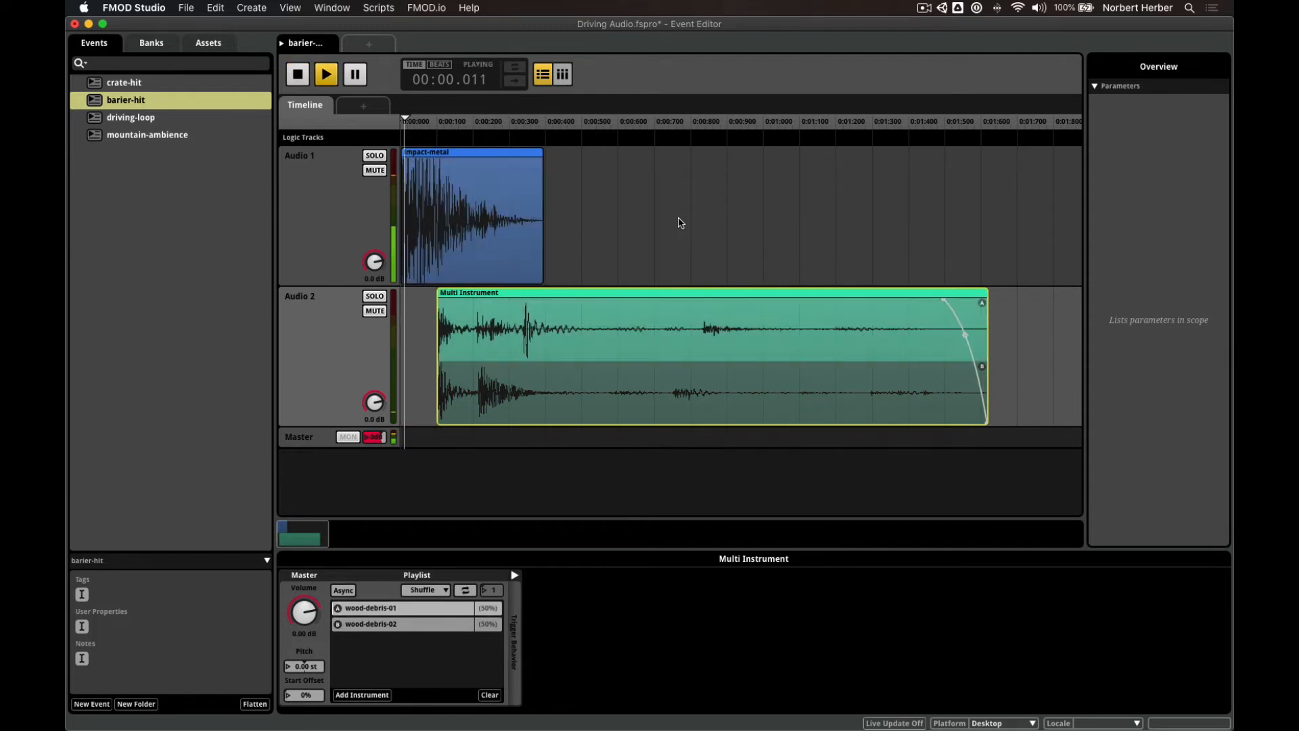
key(space)
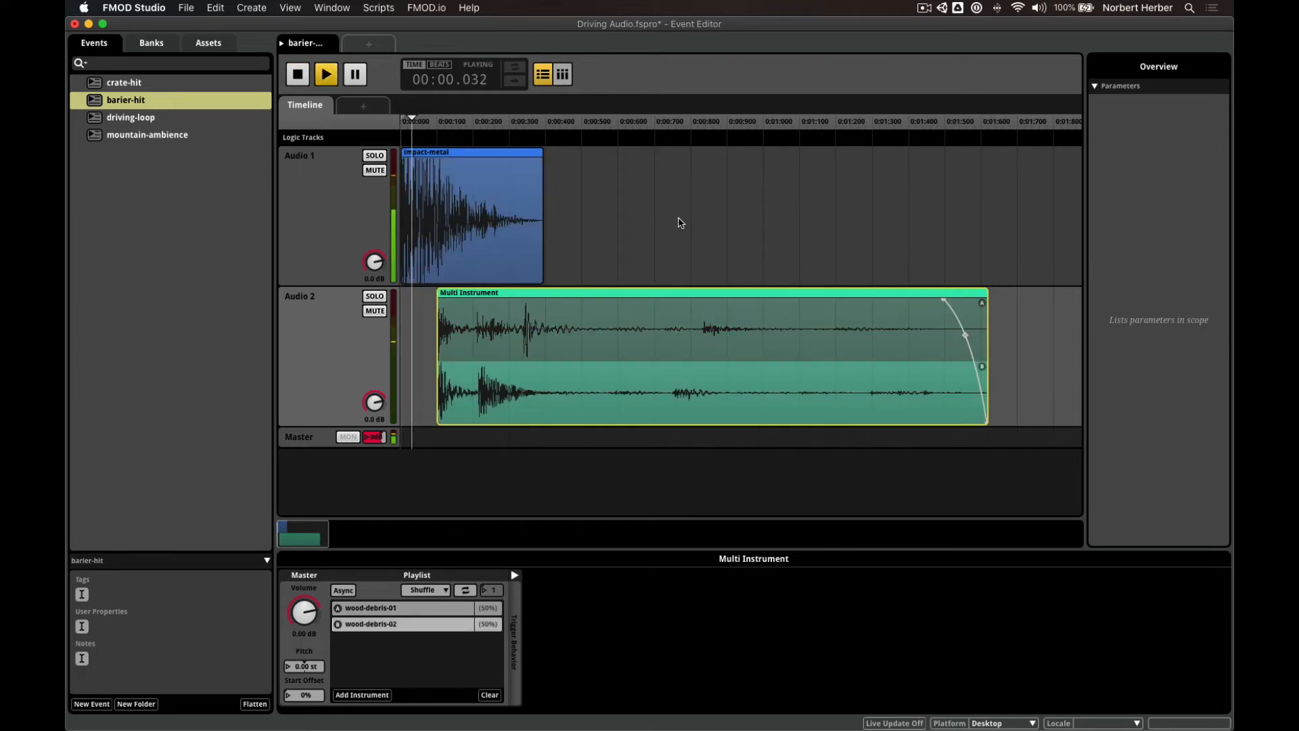
key(space)
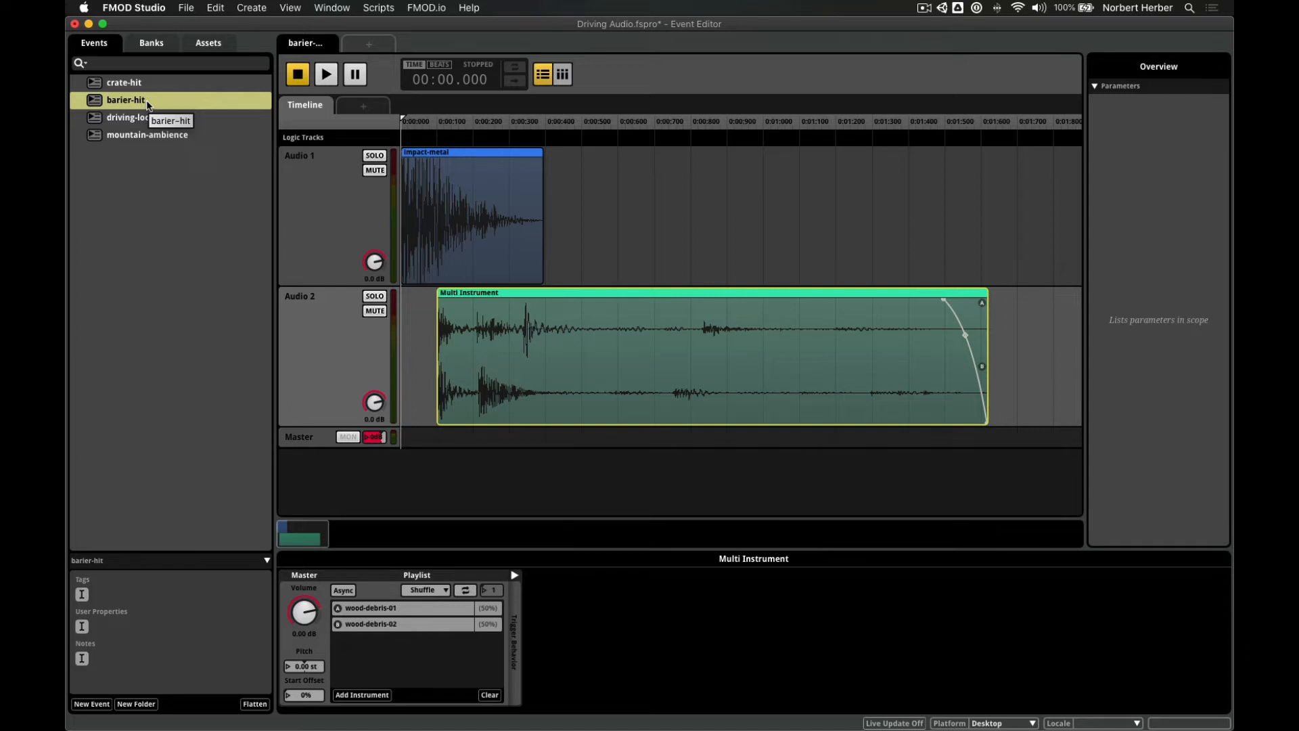
key(space)
key(space)
Add random pitch modulation to the impact-metal instrument and play the event to hear the variation.
click(484, 209)
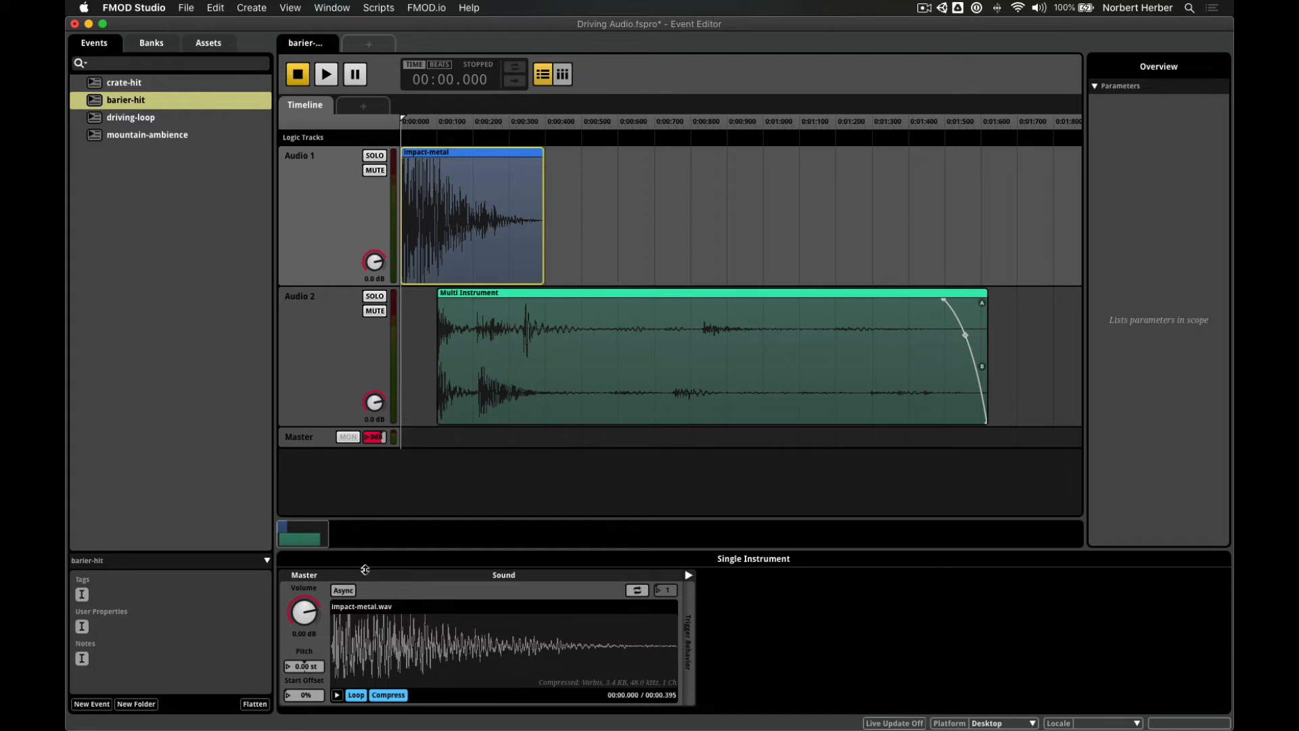
click(304, 663)
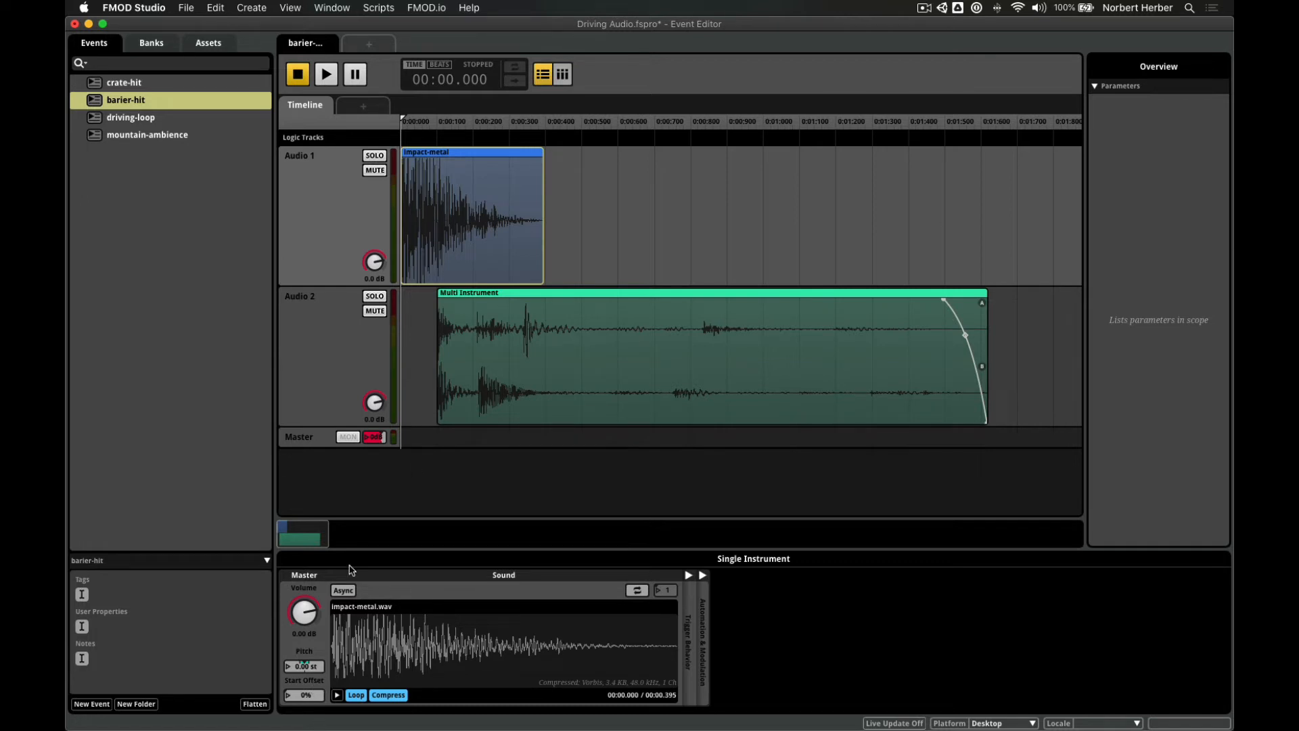
key(space)
Add random pitch and start offset modulation to the multi instrument, with a base start offset of 17%, and audition the event.
click(523, 341)
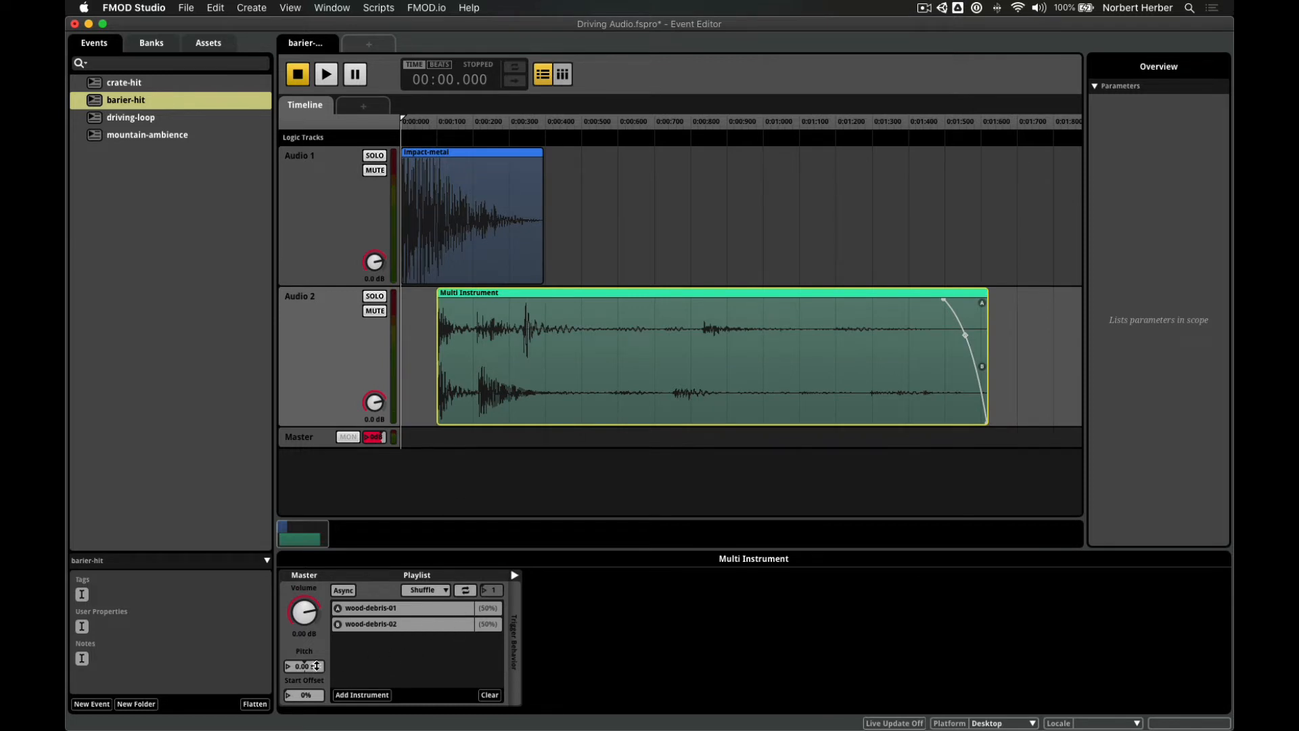
click(305, 665)
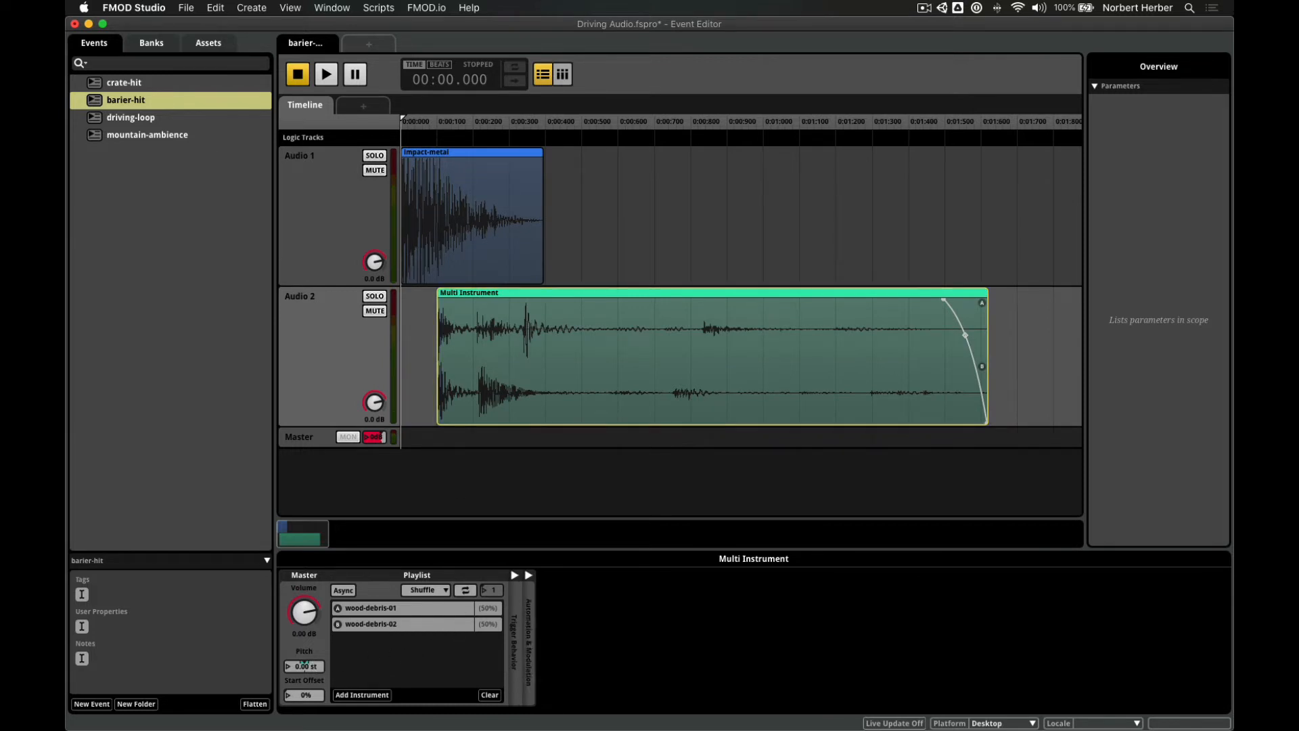
drag(307, 695, 314, 680)
key(space)
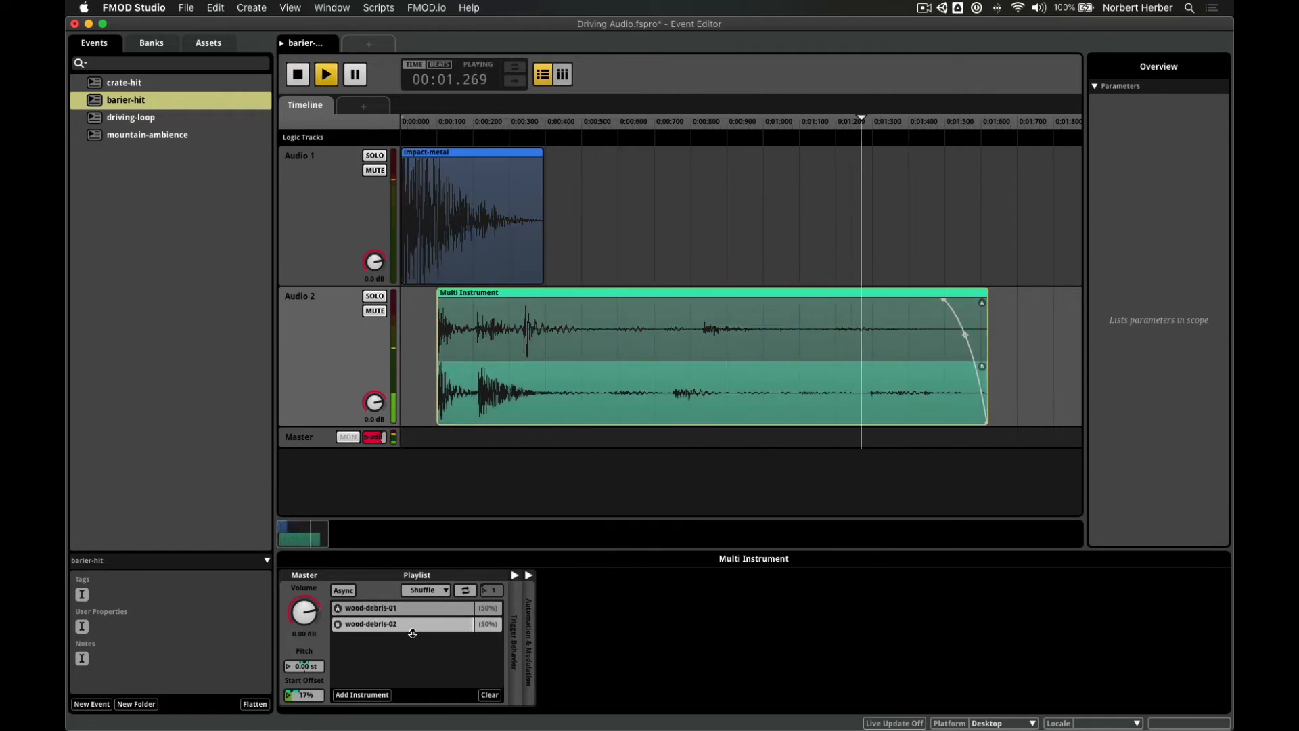
key(space)
Show the multi instrument's automation and modulation settings and set its random pitch amount to 6 st.
click(515, 575)
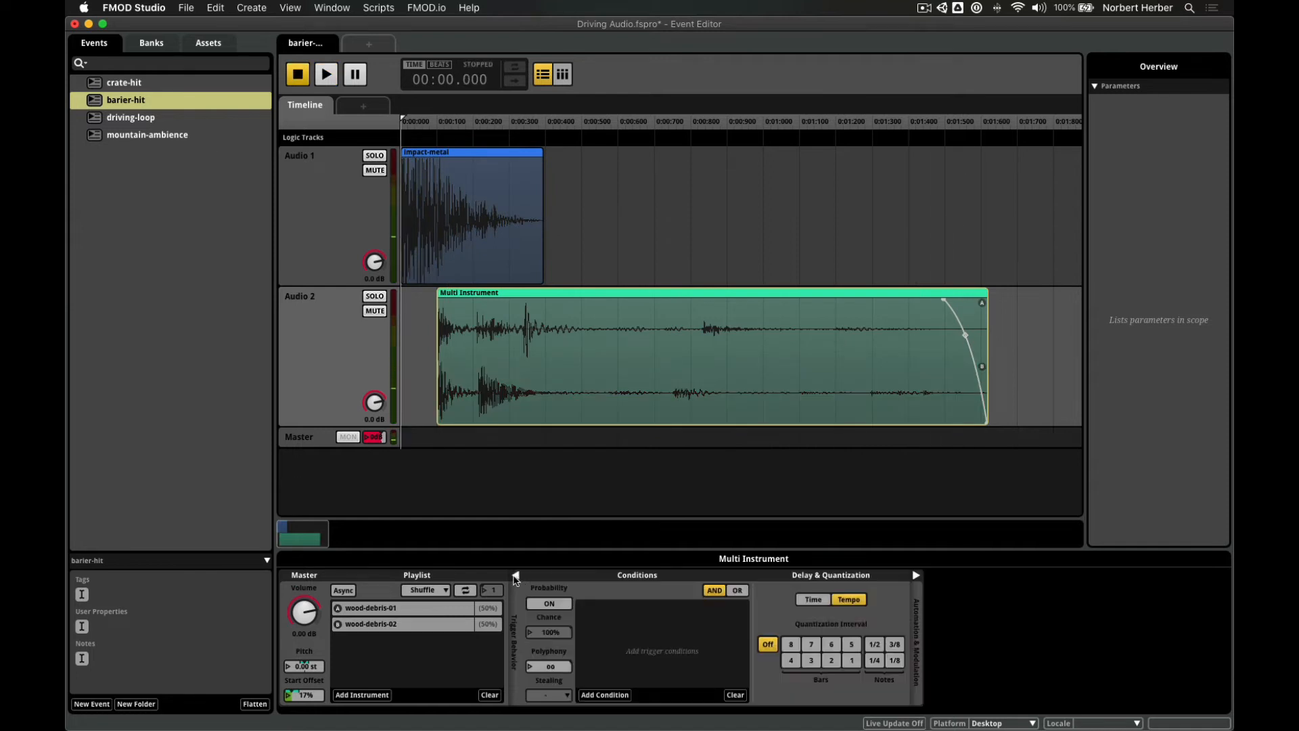
click(516, 576)
click(530, 579)
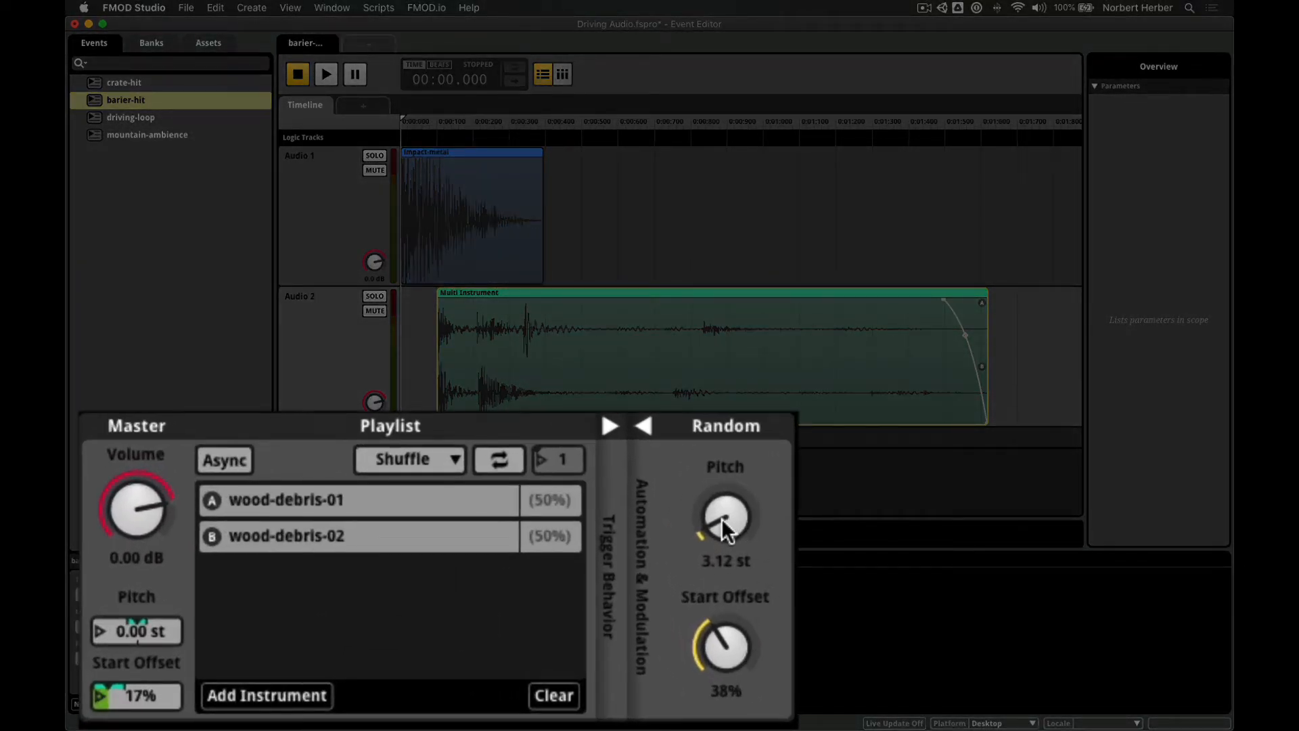
drag(721, 518, 721, 489)
double_click(719, 559)
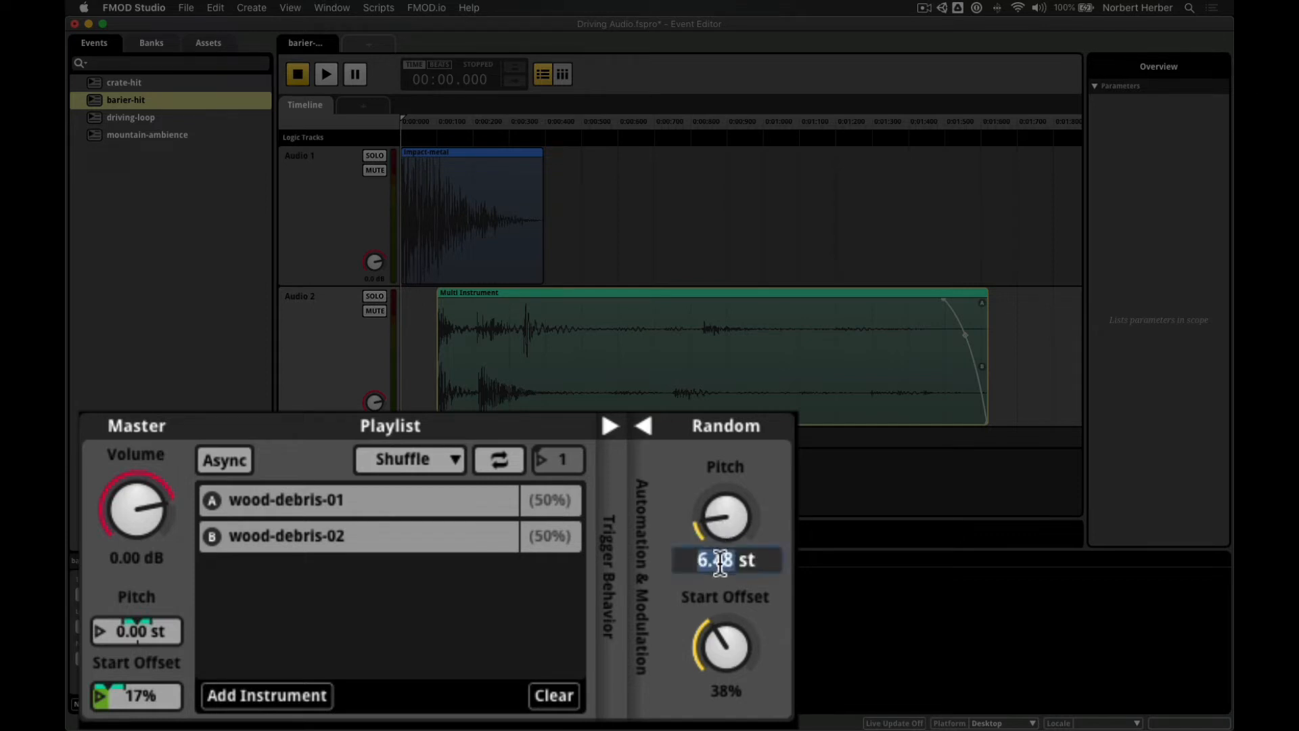
text(6)
key(Return)
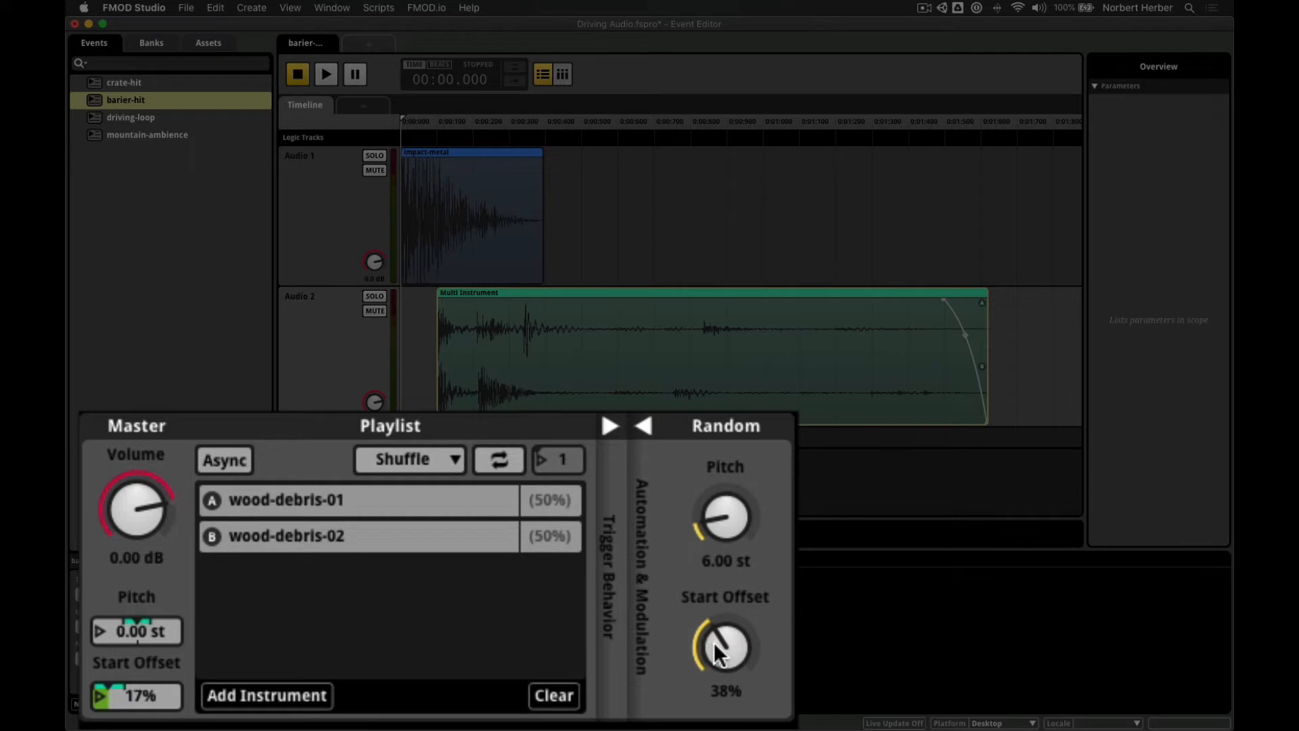
Adjust the multi instrument's start offset to 23% with 42% randomization, auditioning the event between changes.
drag(718, 648, 719, 659)
drag(121, 695, 121, 701)
key(space)
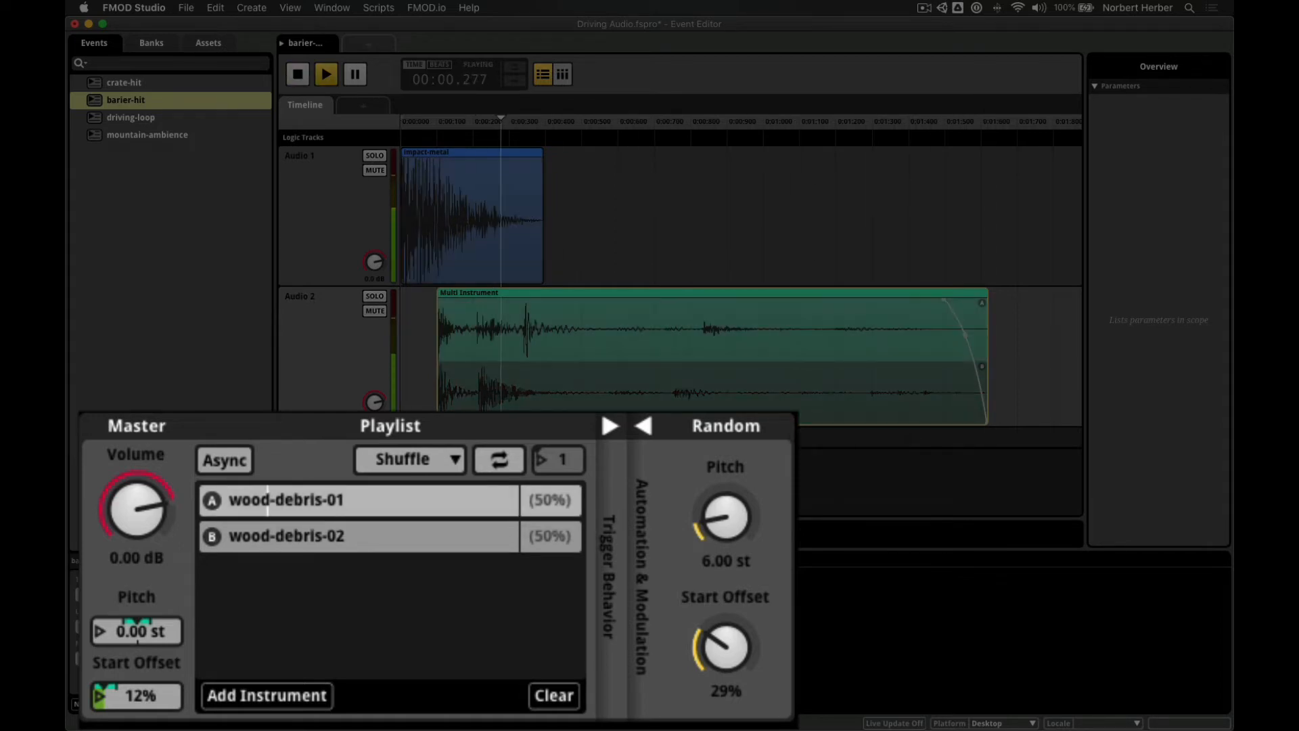
key(space)
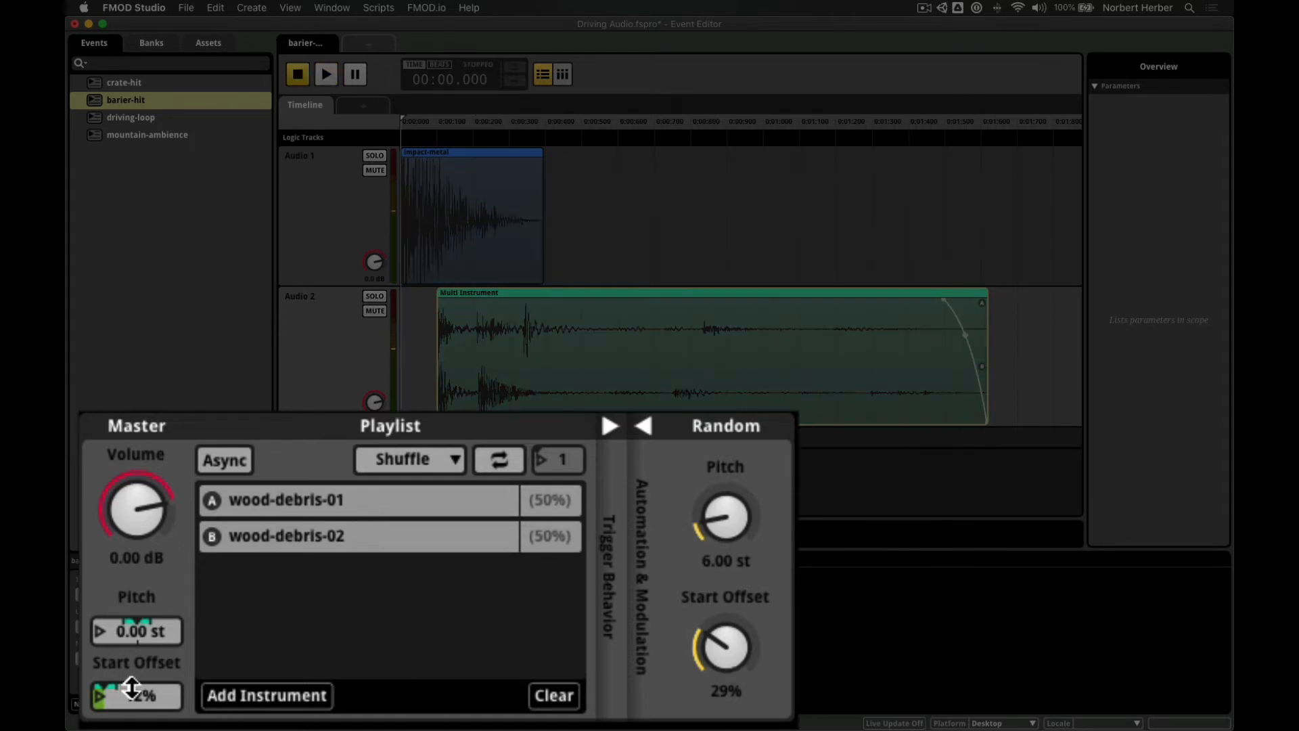
drag(128, 686, 132, 636)
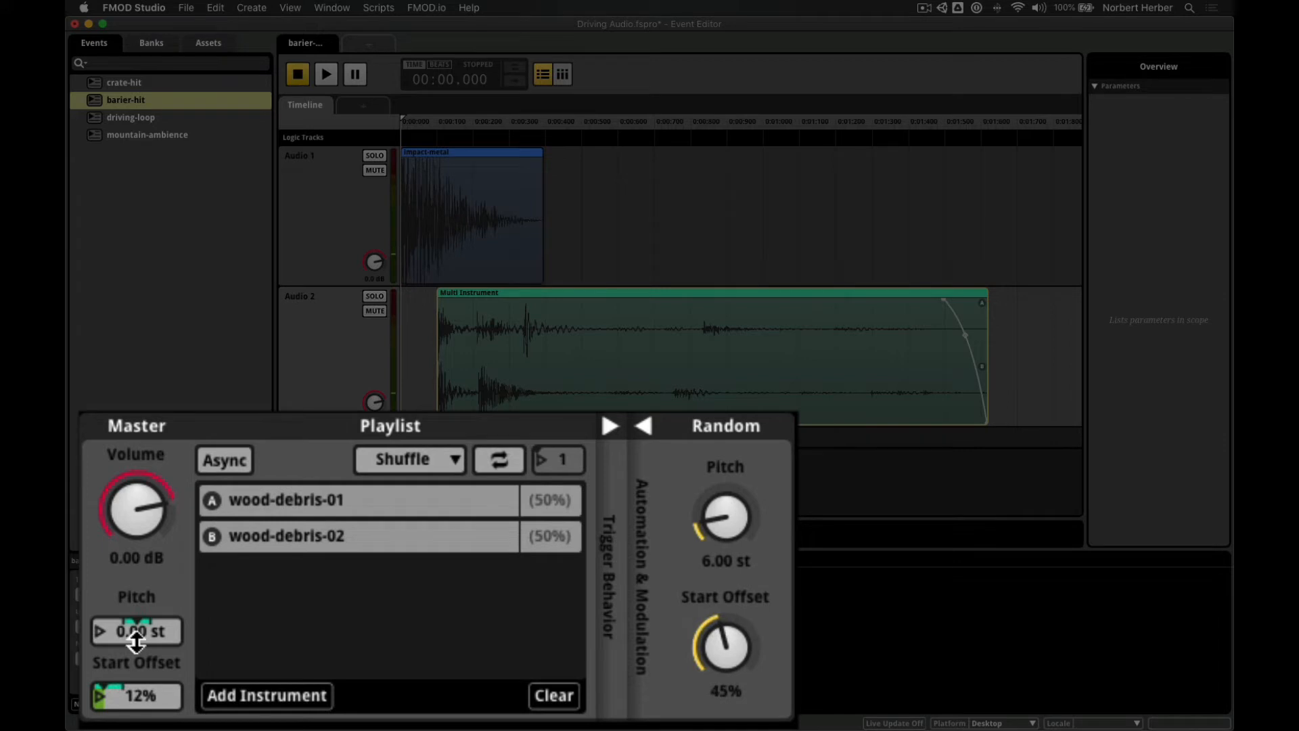
key(space)
drag(132, 697, 135, 701)
key(space)
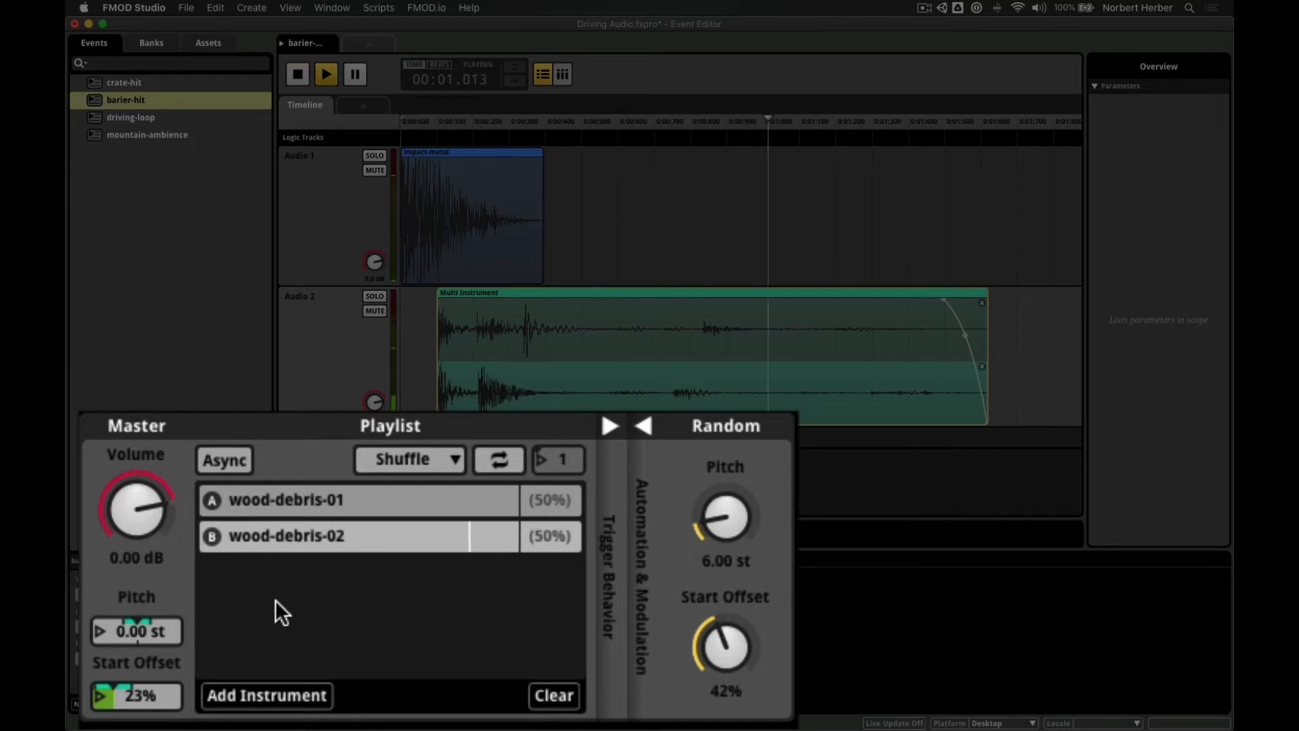
key(space)
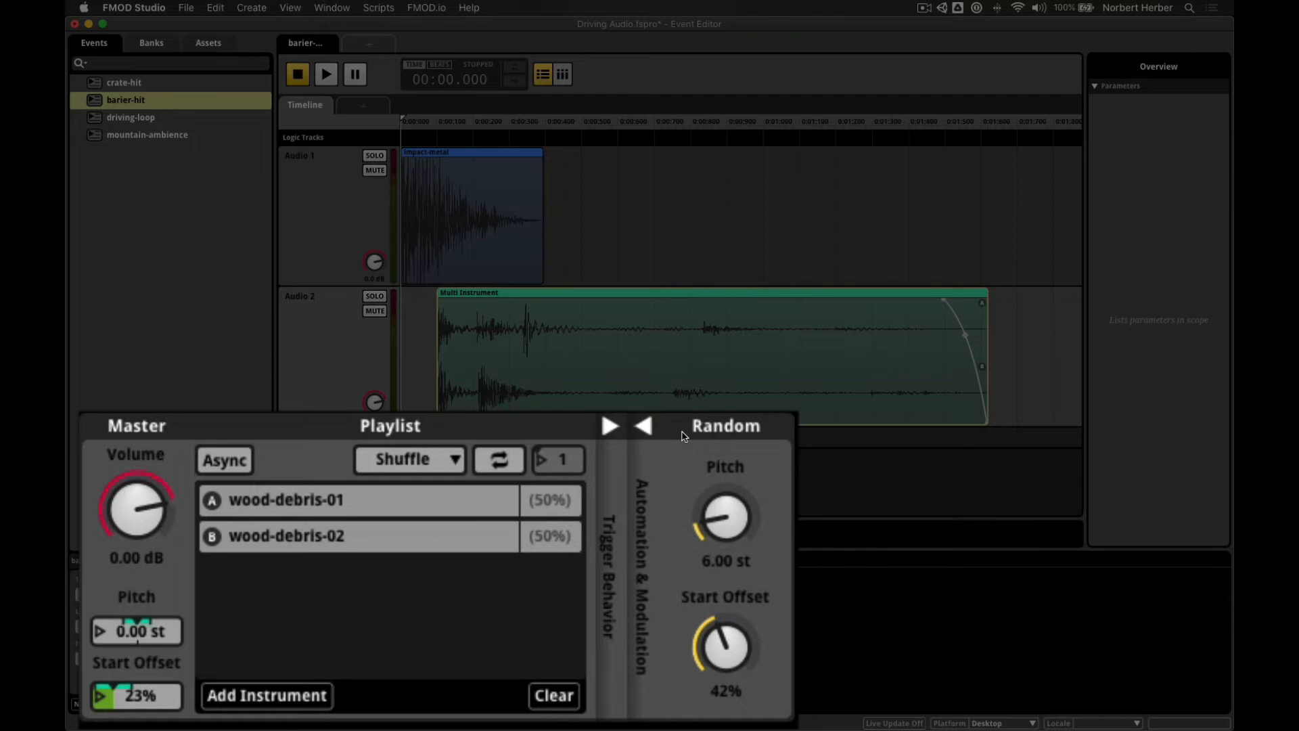
key(space)
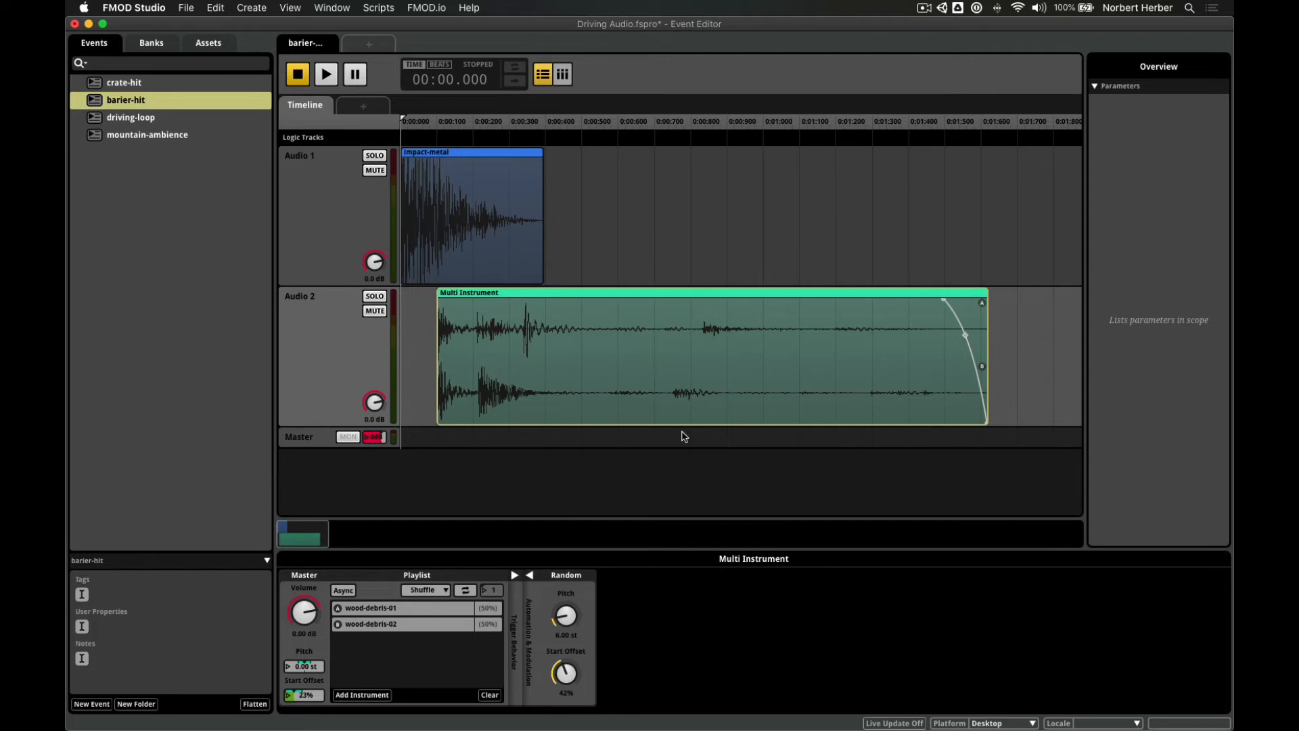
Save the project and build its banks.
key(super+s)
click(186, 8)
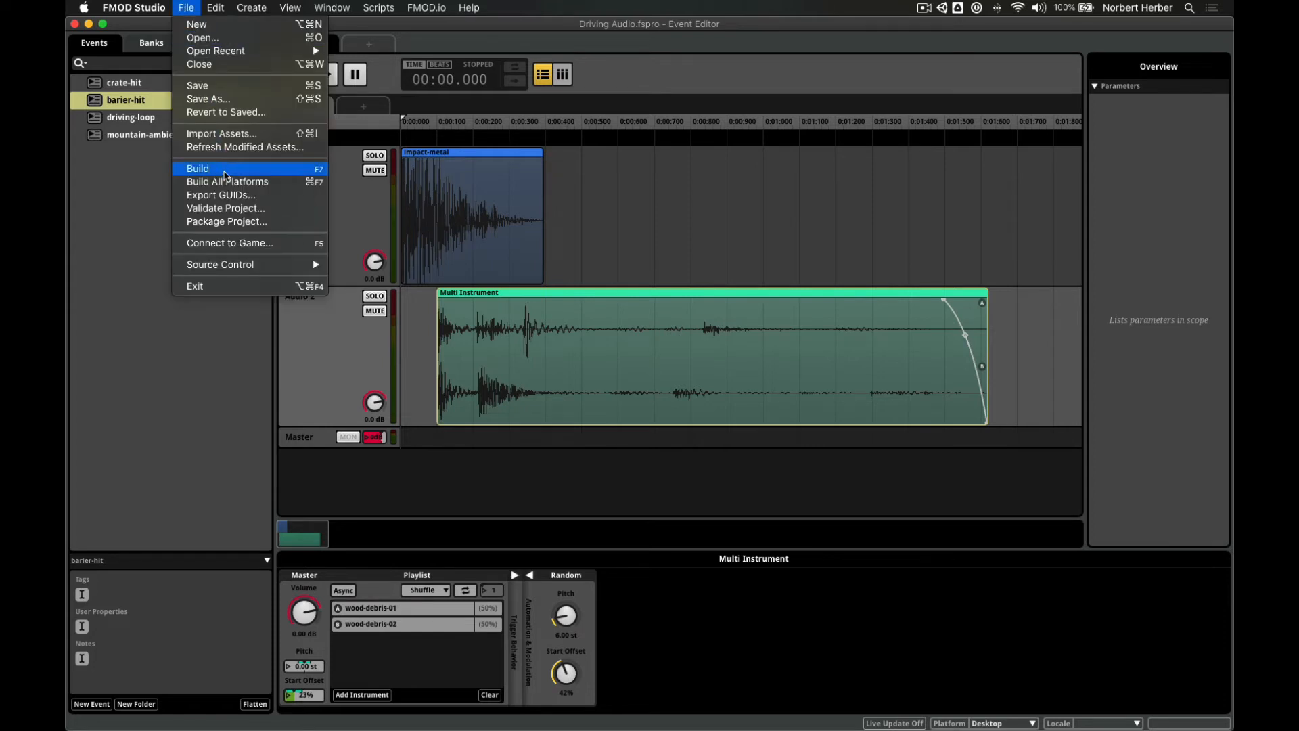
click(225, 176)
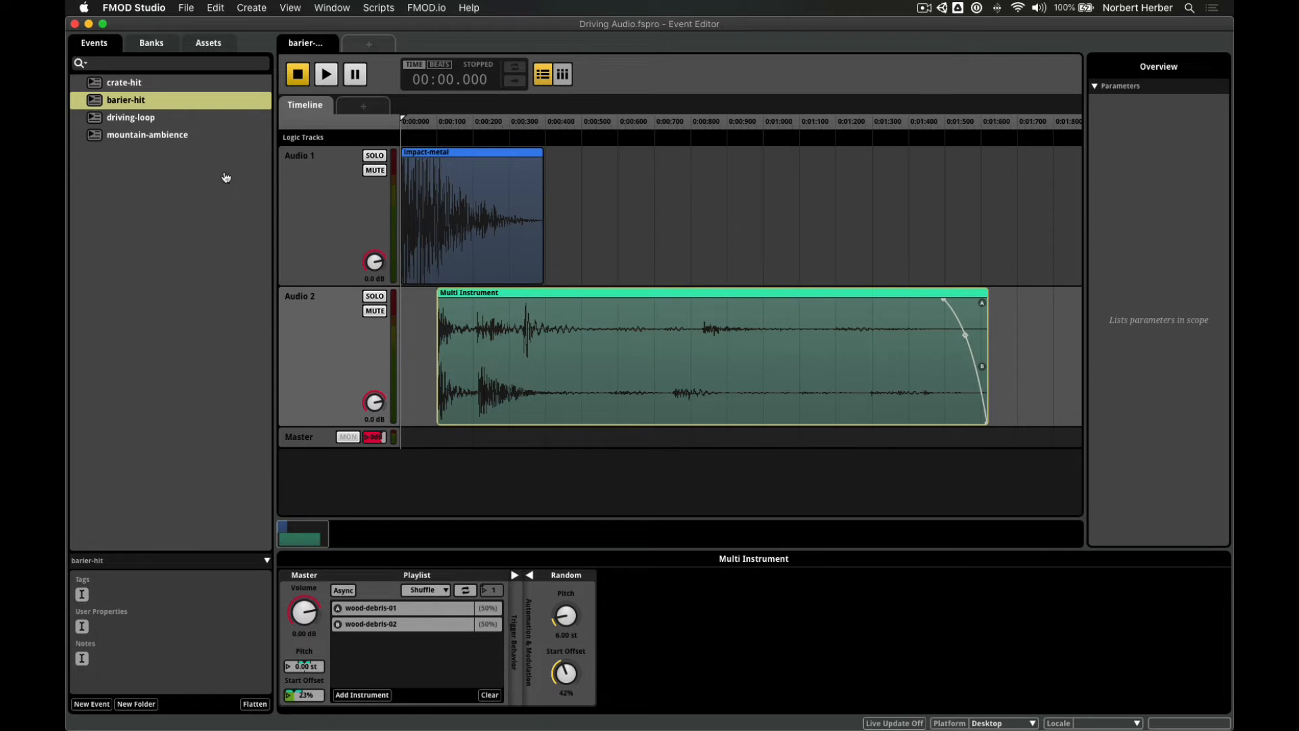
Switch to Unity and audition the barier-hit event in the FMOD event browser.
key(super+Tab)
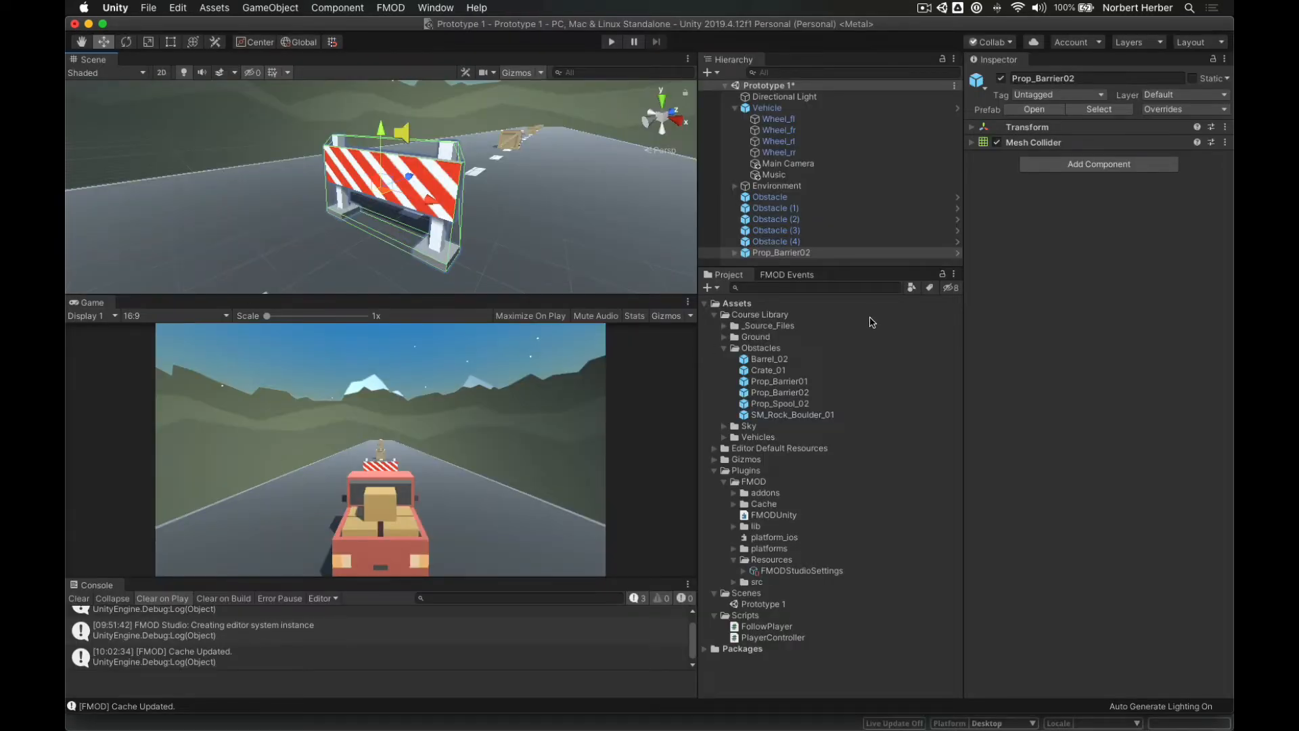
click(786, 274)
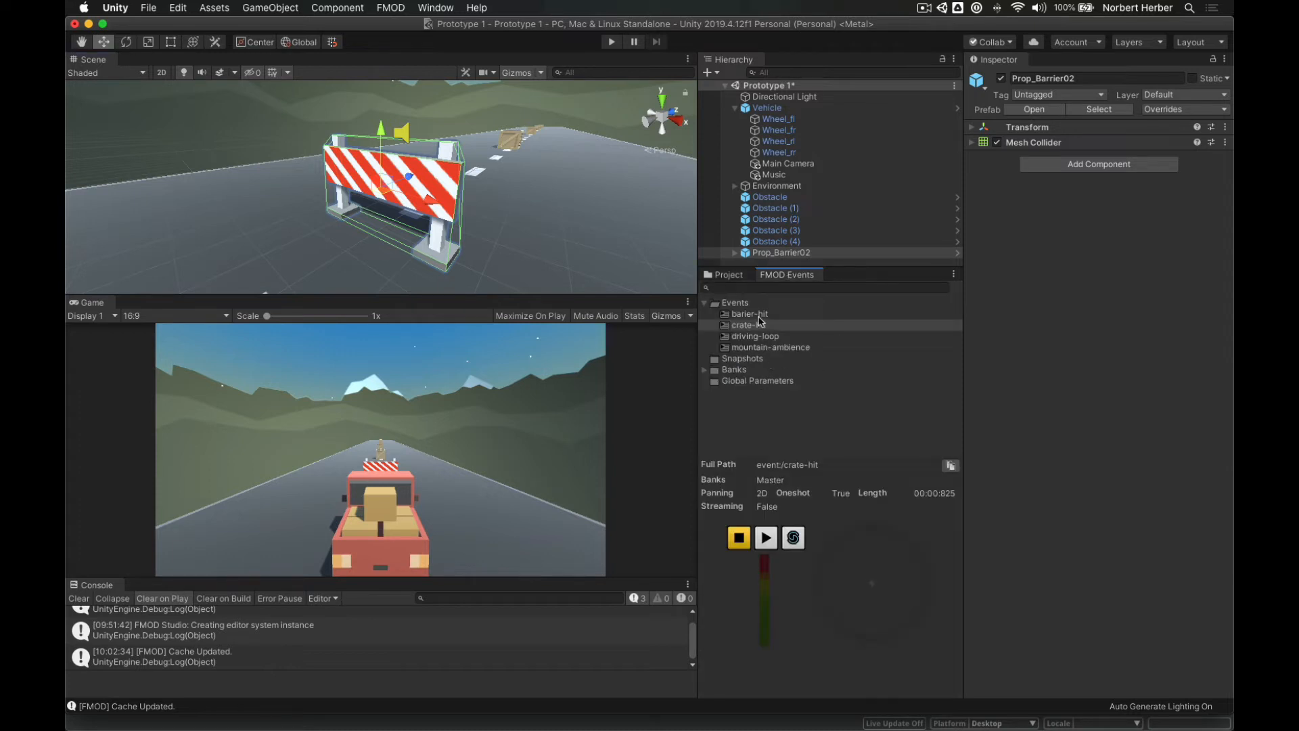
click(755, 315)
click(767, 539)
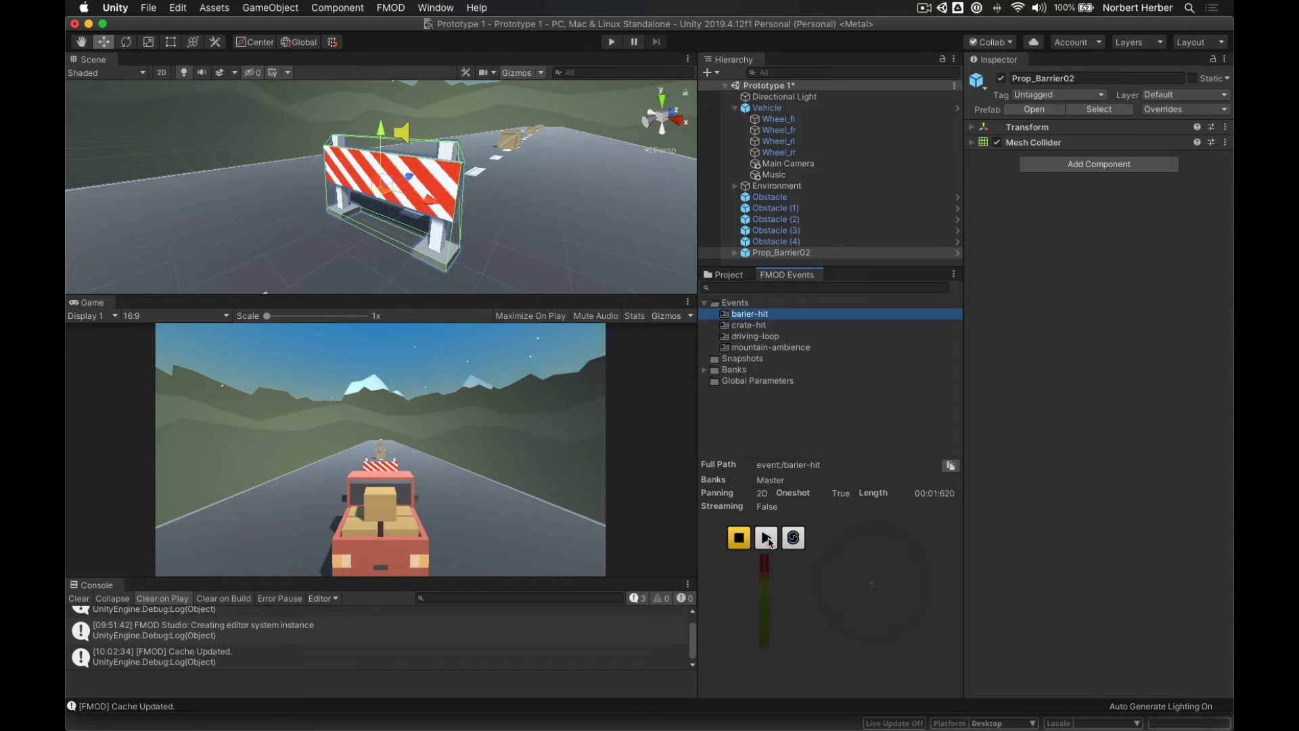
click(768, 542)
Set the X position of Prop_Barrier02 to 9.5 and check its placement beside the road.
click(775, 253)
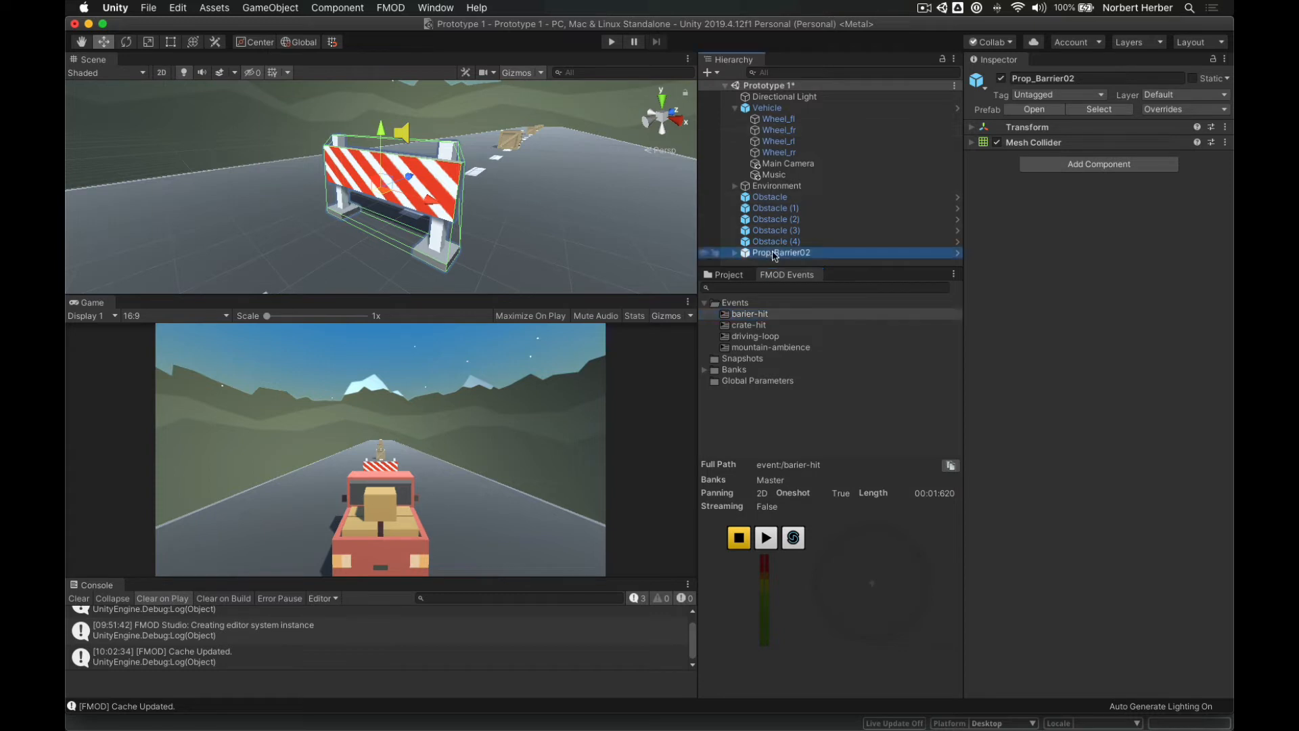
click(973, 128)
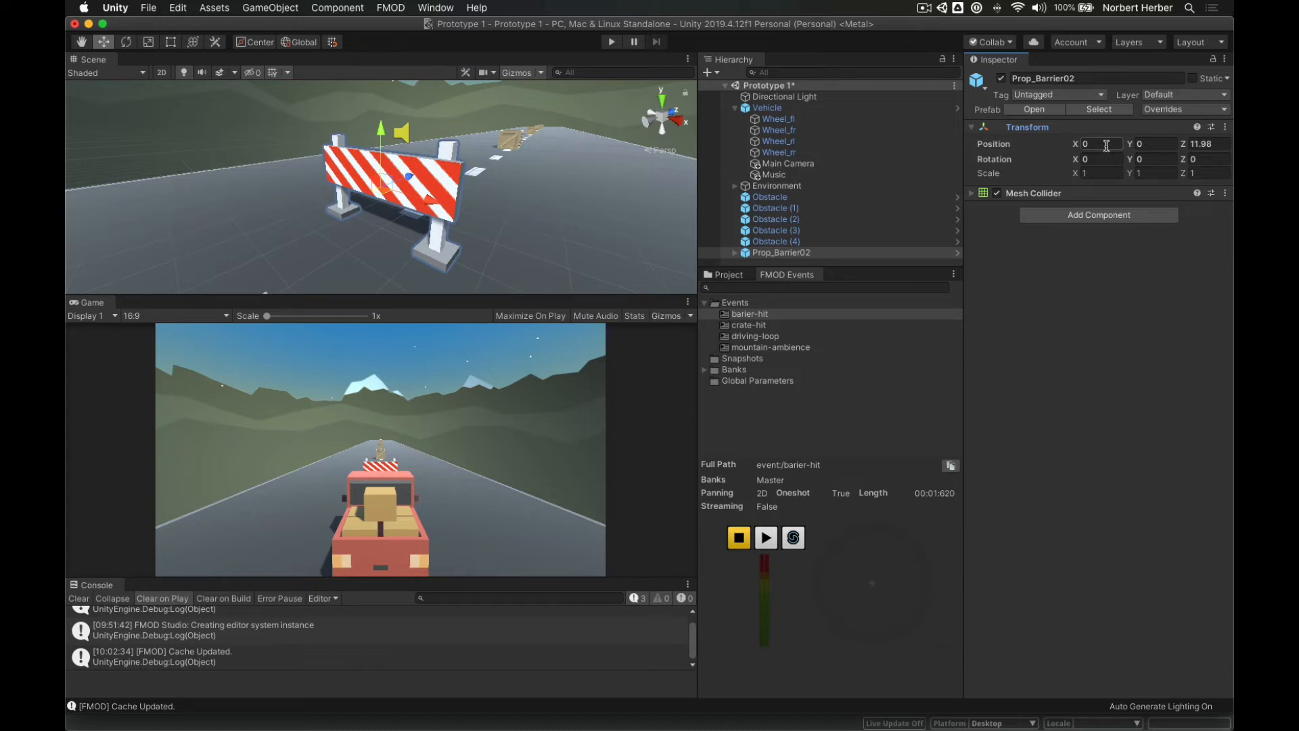
click(1104, 145)
text(9.5)
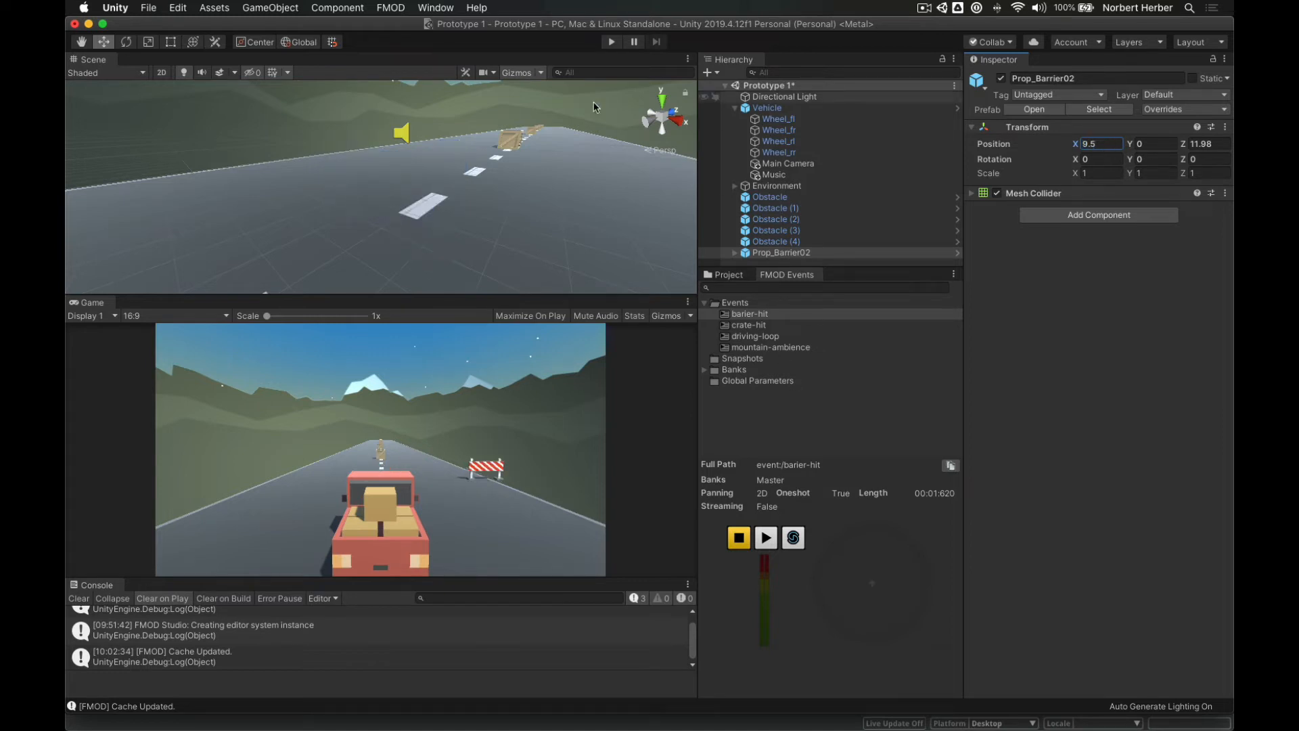
drag(401, 180, 406, 187)
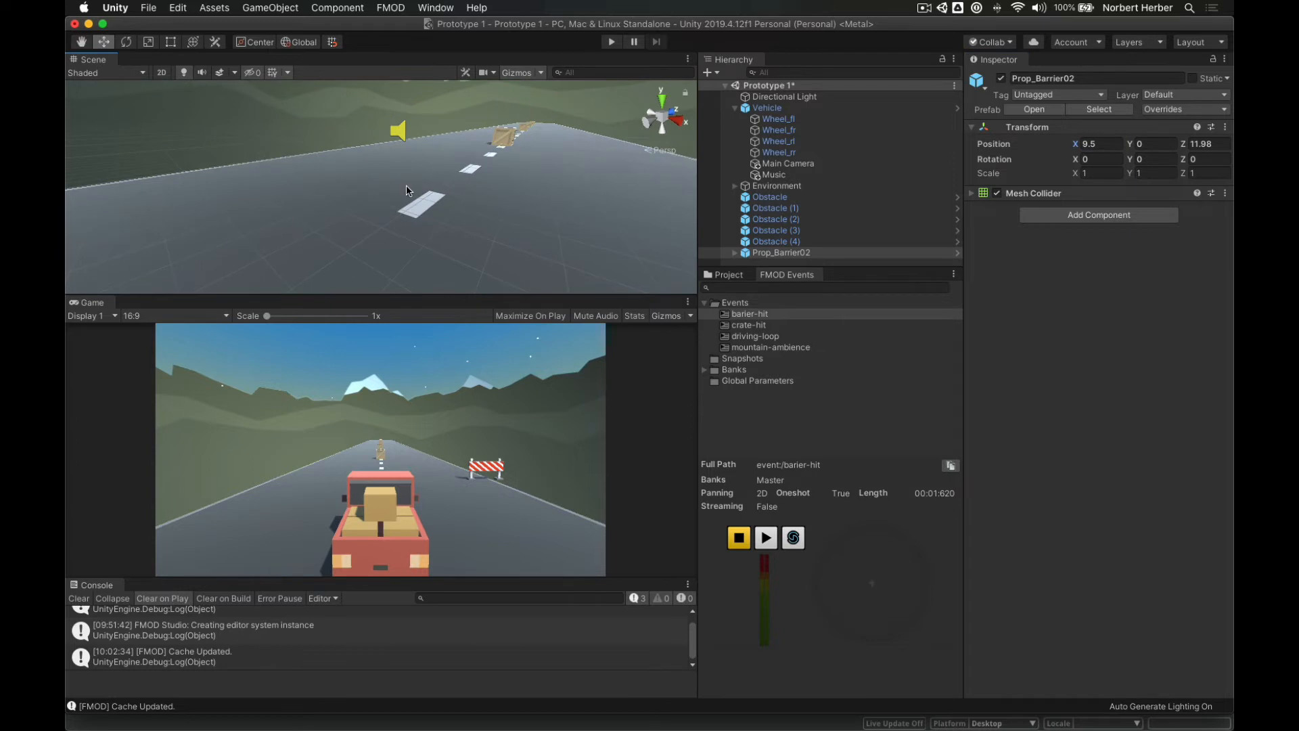
scroll(406, 187, down, 10)
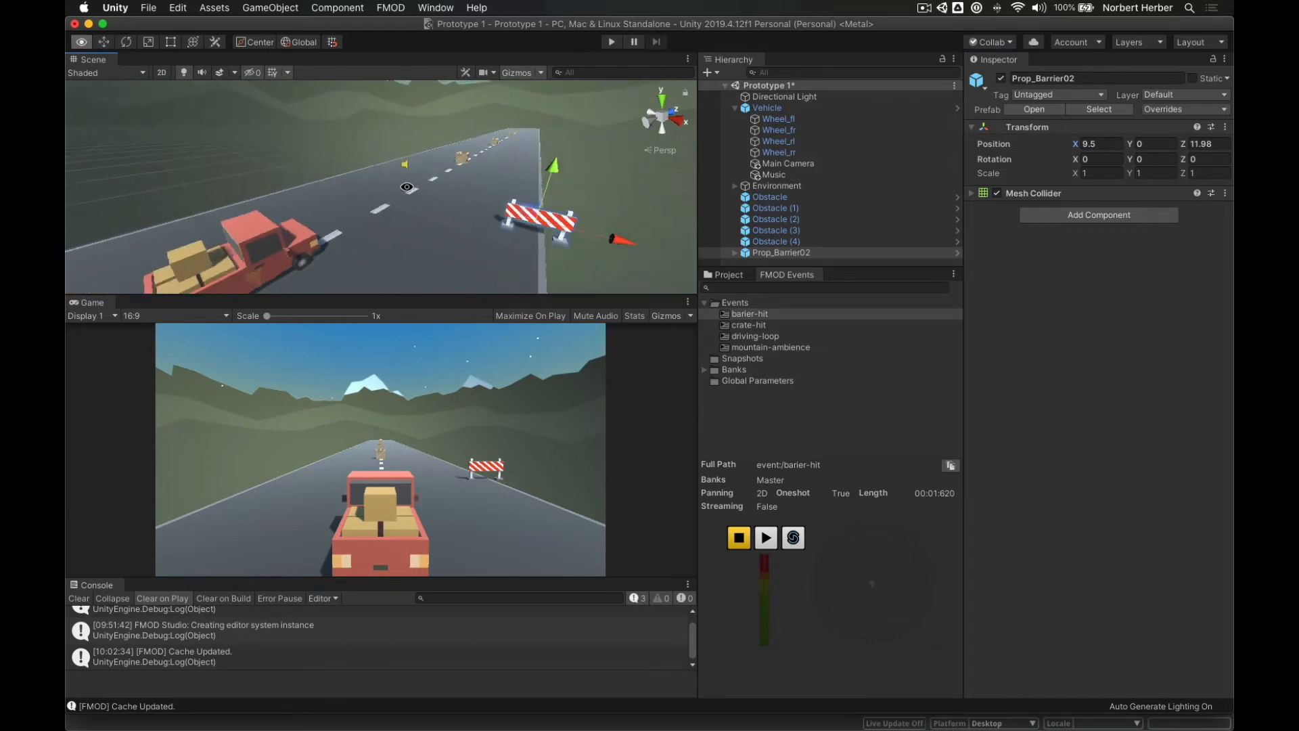
Place Prop_Barrier02 at X -9.5 and Z 20, with a Y rotation of -90.
click(1097, 143)
text(-9.5)
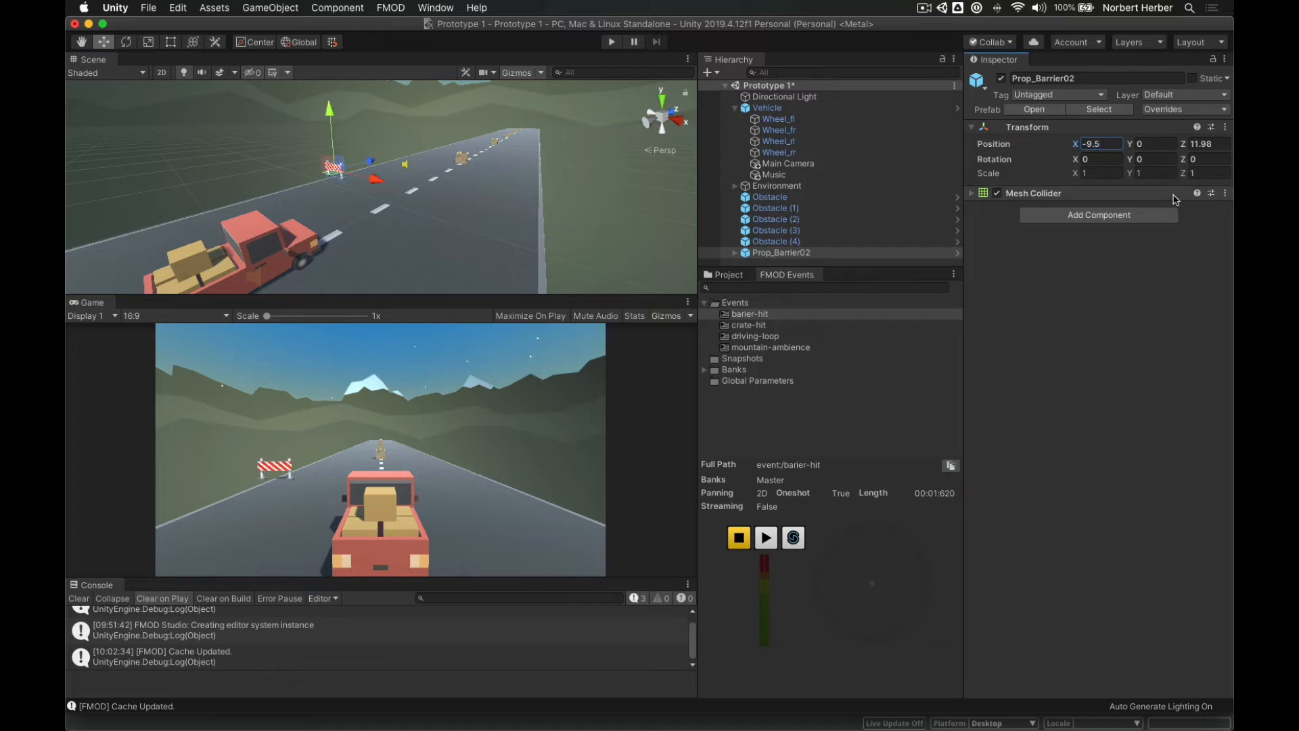
click(1222, 144)
text(20)
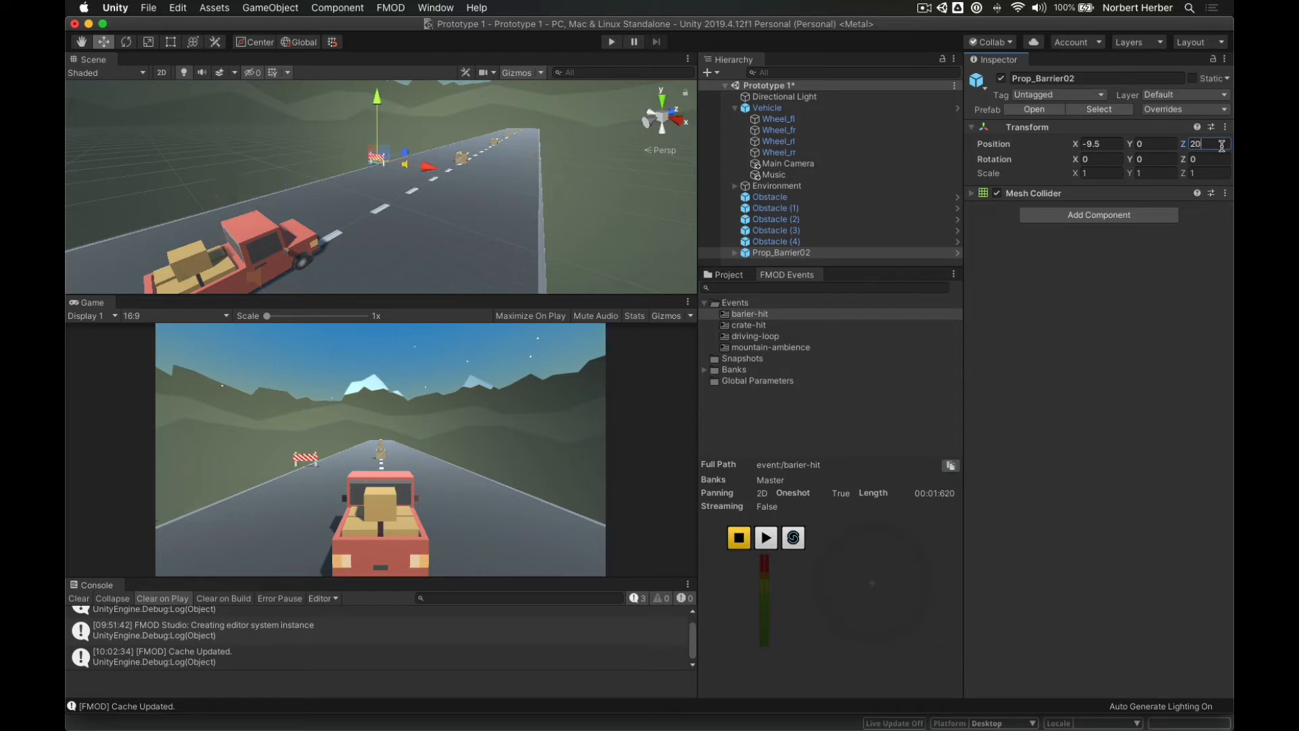
click(1156, 161)
text(-90)
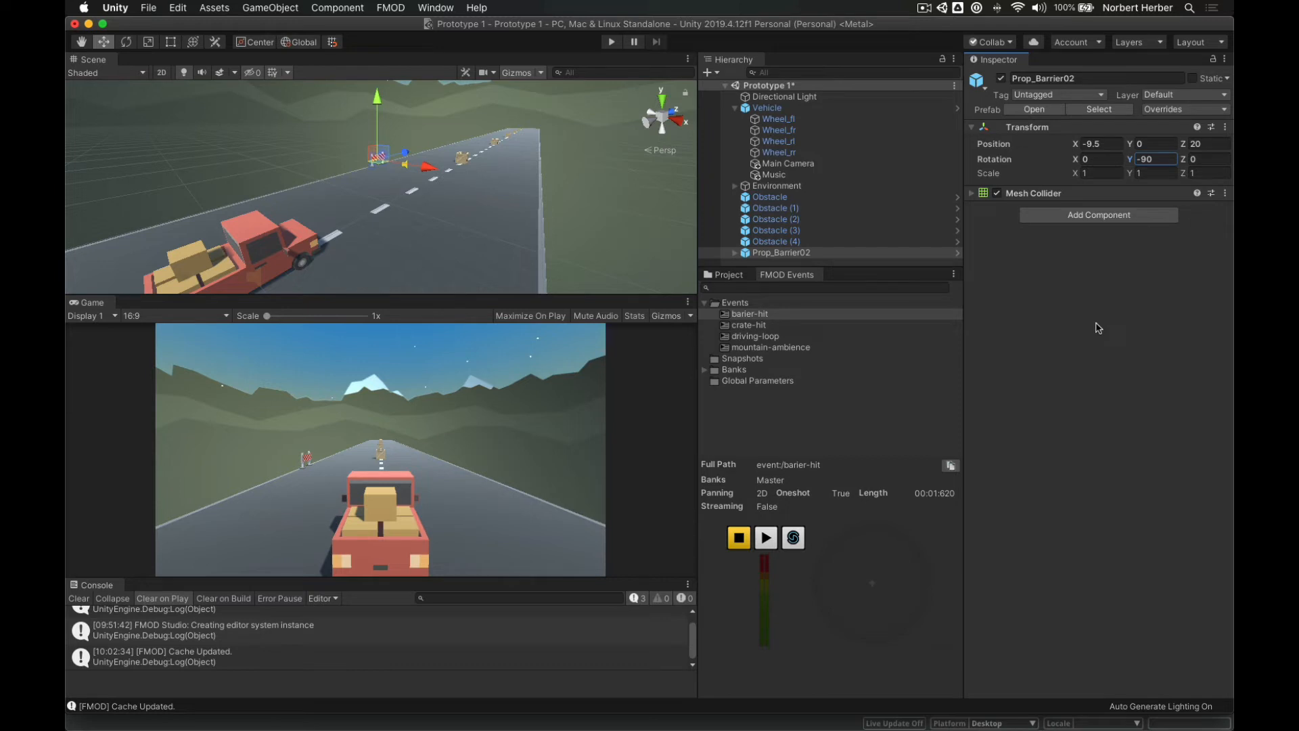
Add a Box Collider to Prop_Barrier02 and make it a trigger.
click(1073, 218)
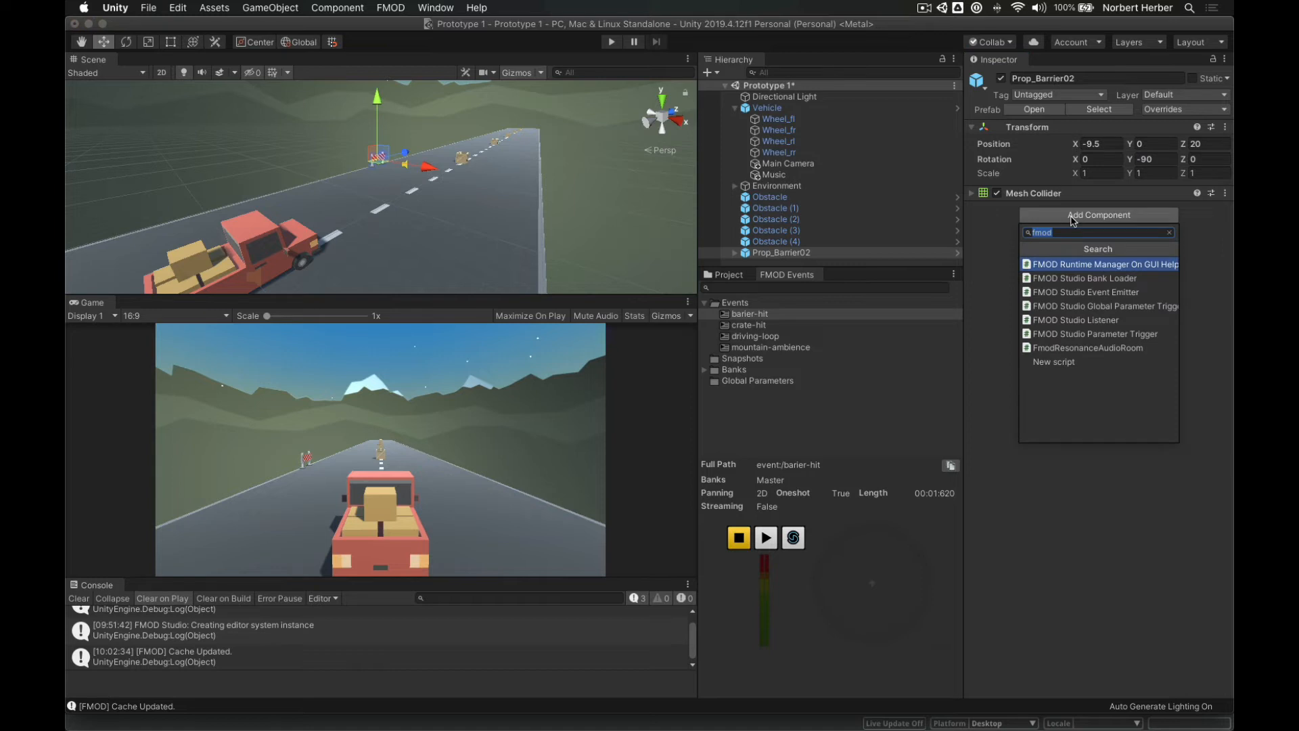
text(bo)
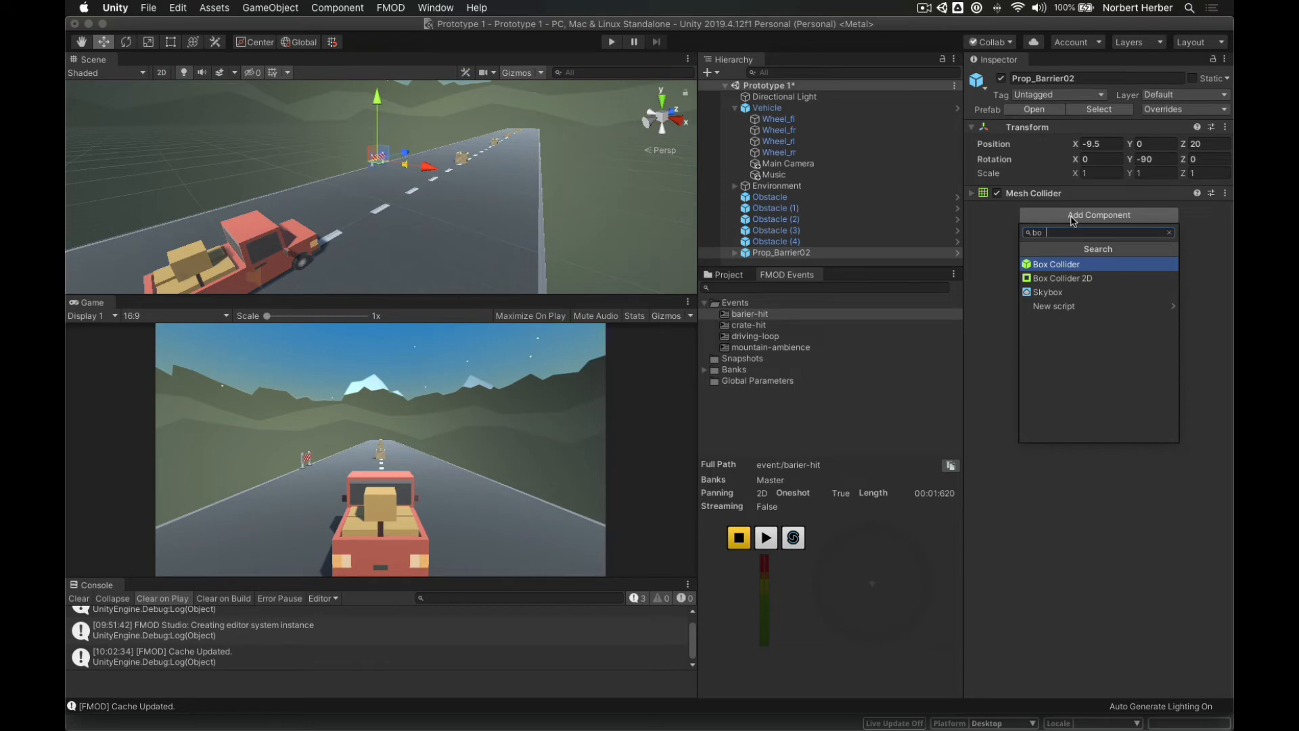
key(Return)
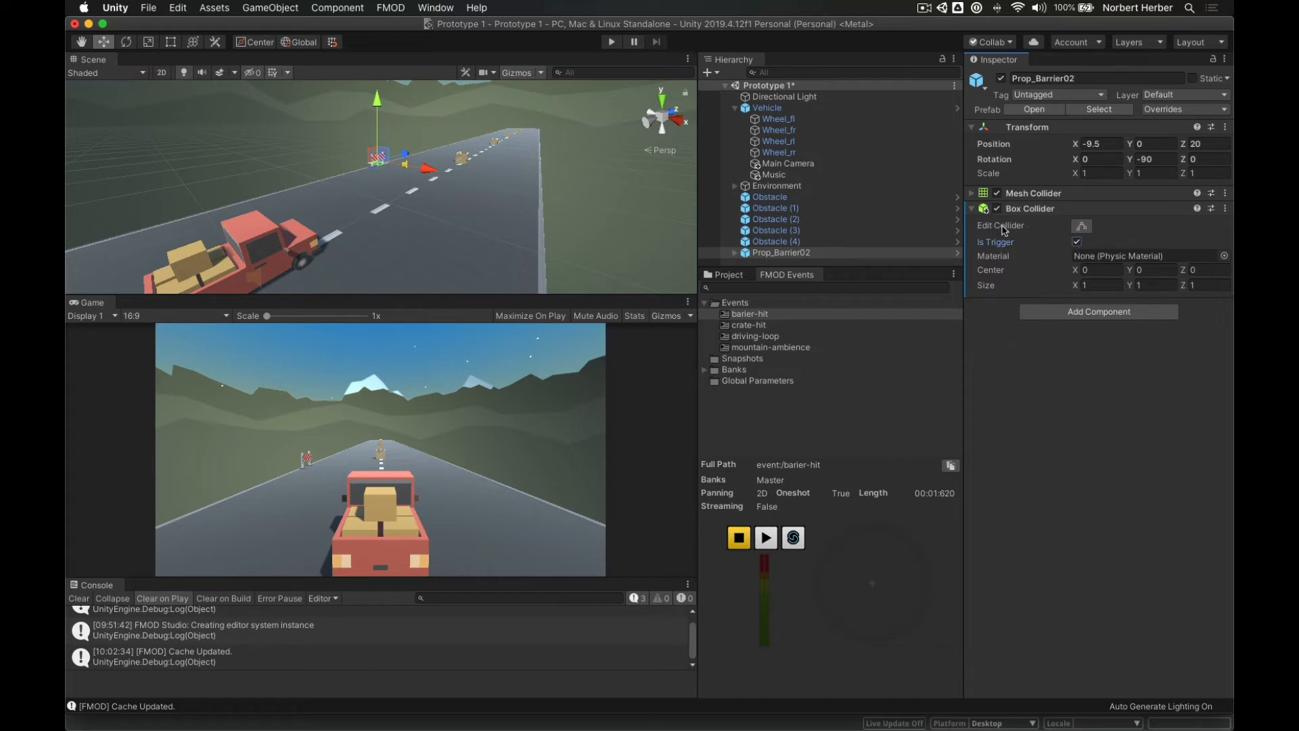
Reshape the box collider around the barrier to about 3 wide and 2.06 high, and finish editing its shape.
click(1082, 229)
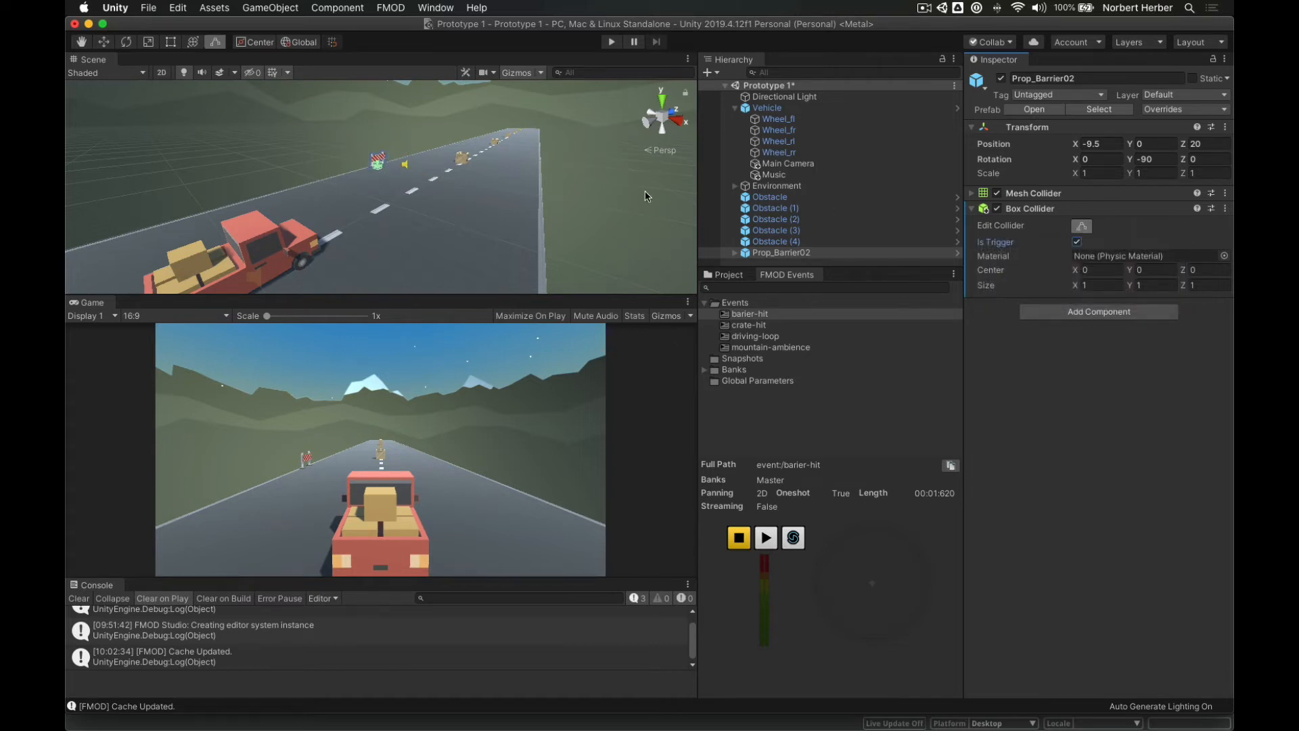
click(785, 253)
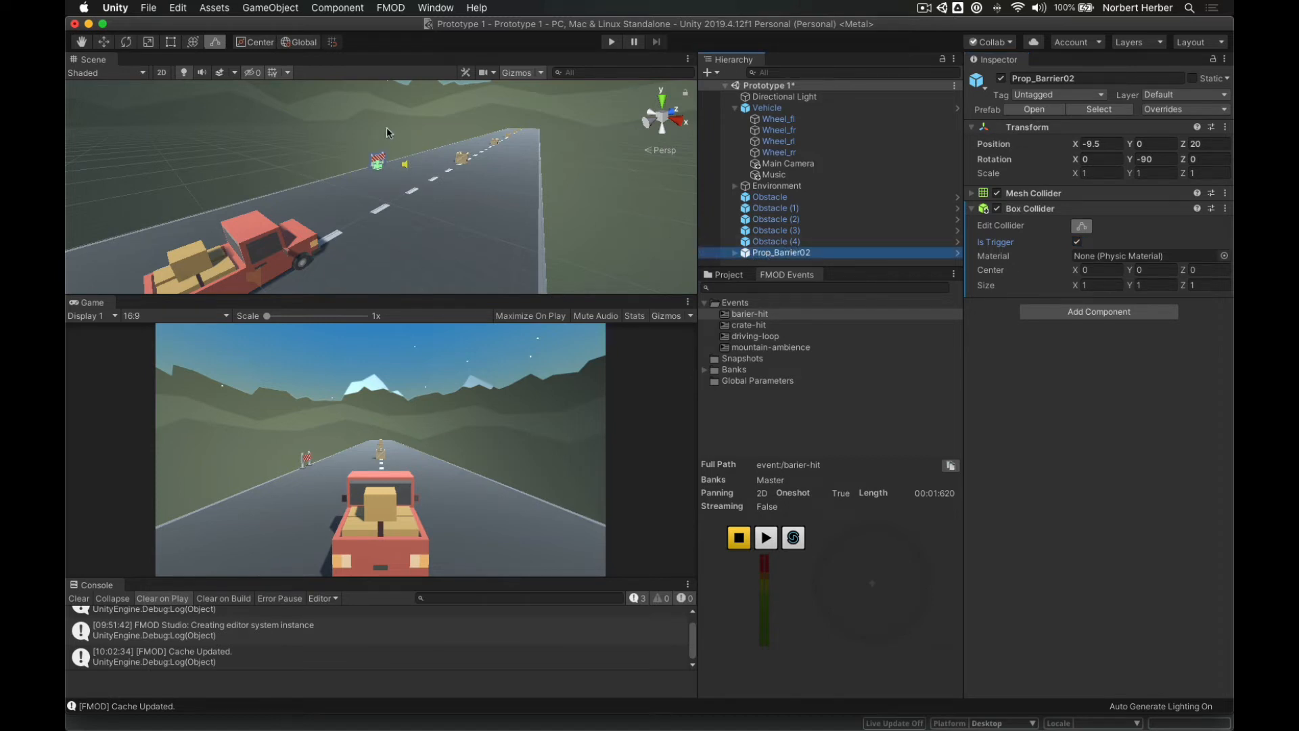
key(f)
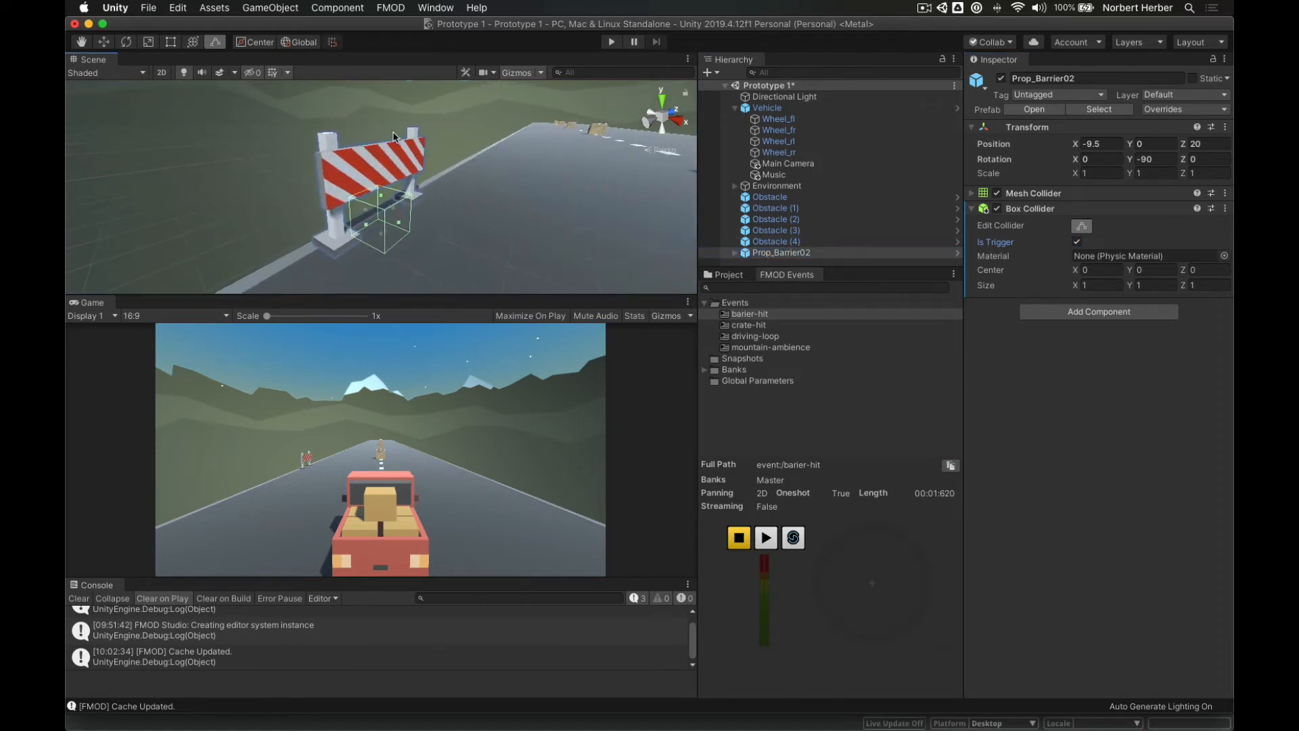
key(alt)
drag(427, 231, 318, 226)
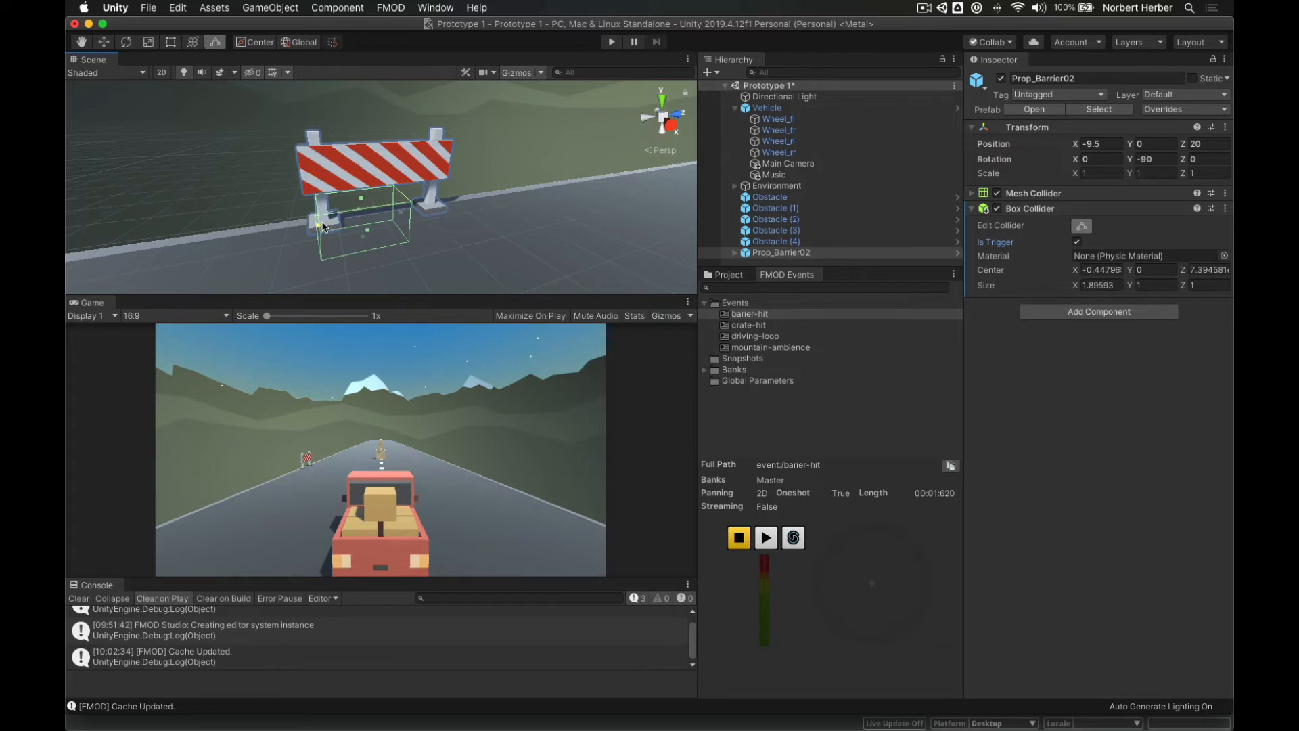
drag(403, 217, 454, 220)
drag(385, 179, 387, 147)
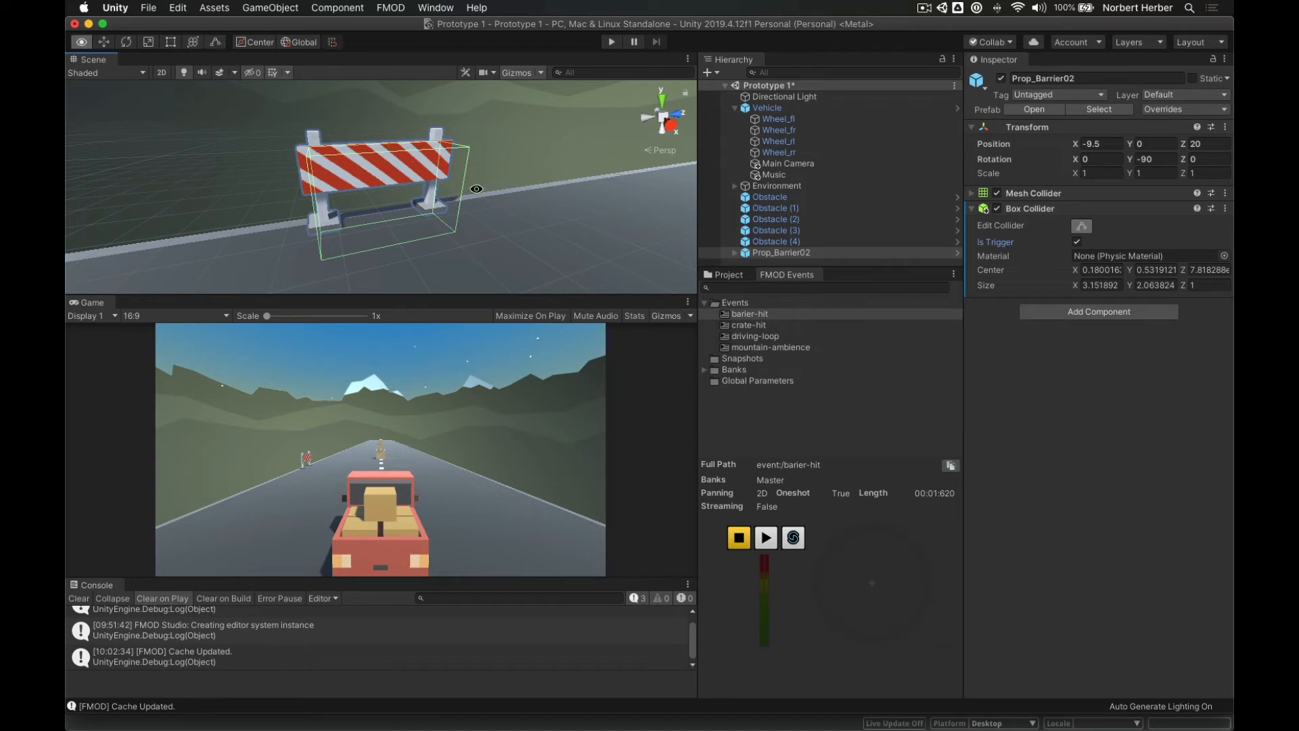
drag(476, 188, 509, 173)
drag(315, 202, 313, 203)
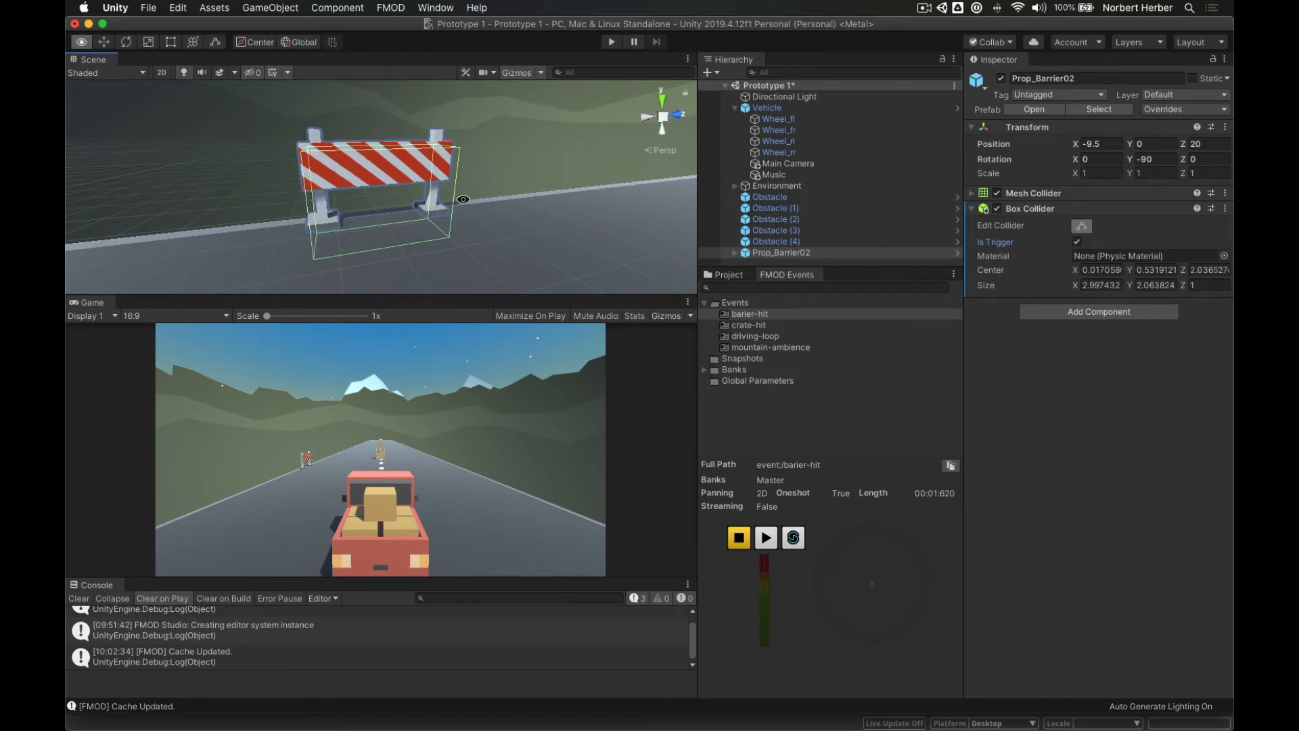
mouse_move(467, 203)
mouse_down()
mouse_move(500, 260)
mouse_move(476, 224)
mouse_up()
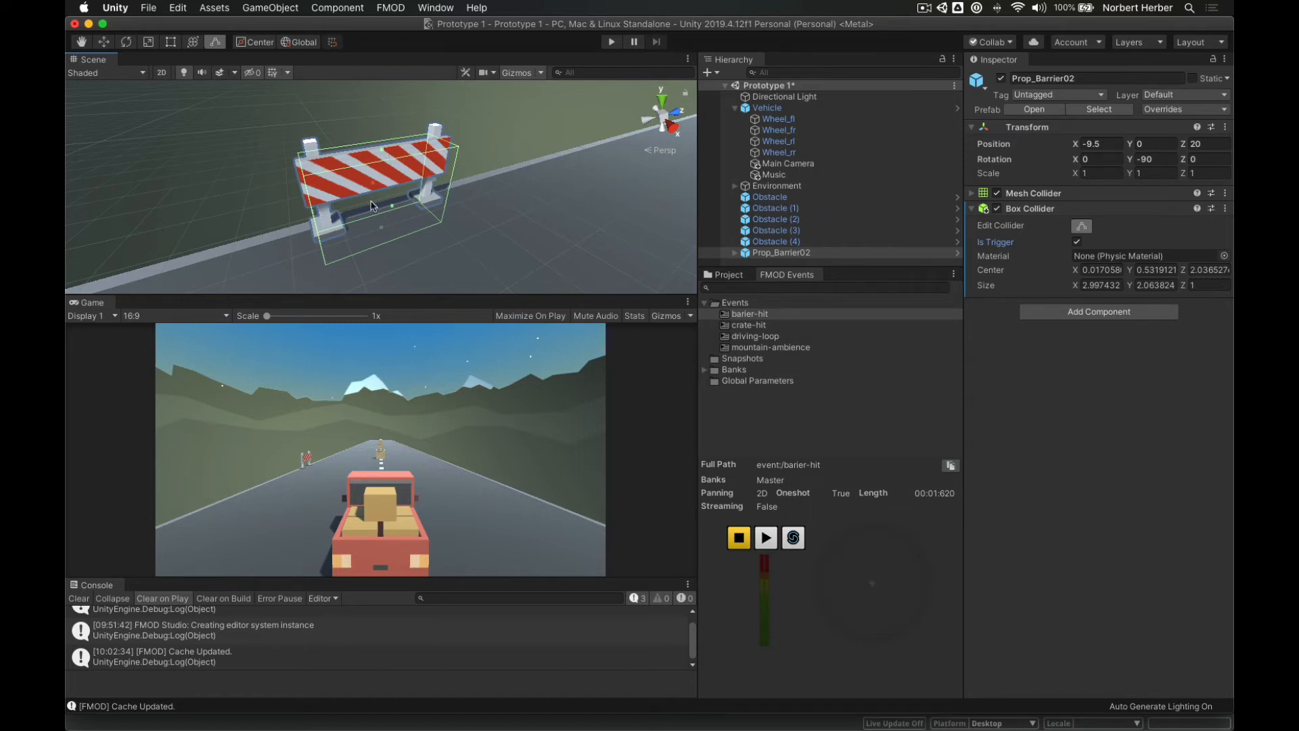
mouse_move(373, 206)
mouse_down()
mouse_move(516, 197)
mouse_move(391, 193)
mouse_up()
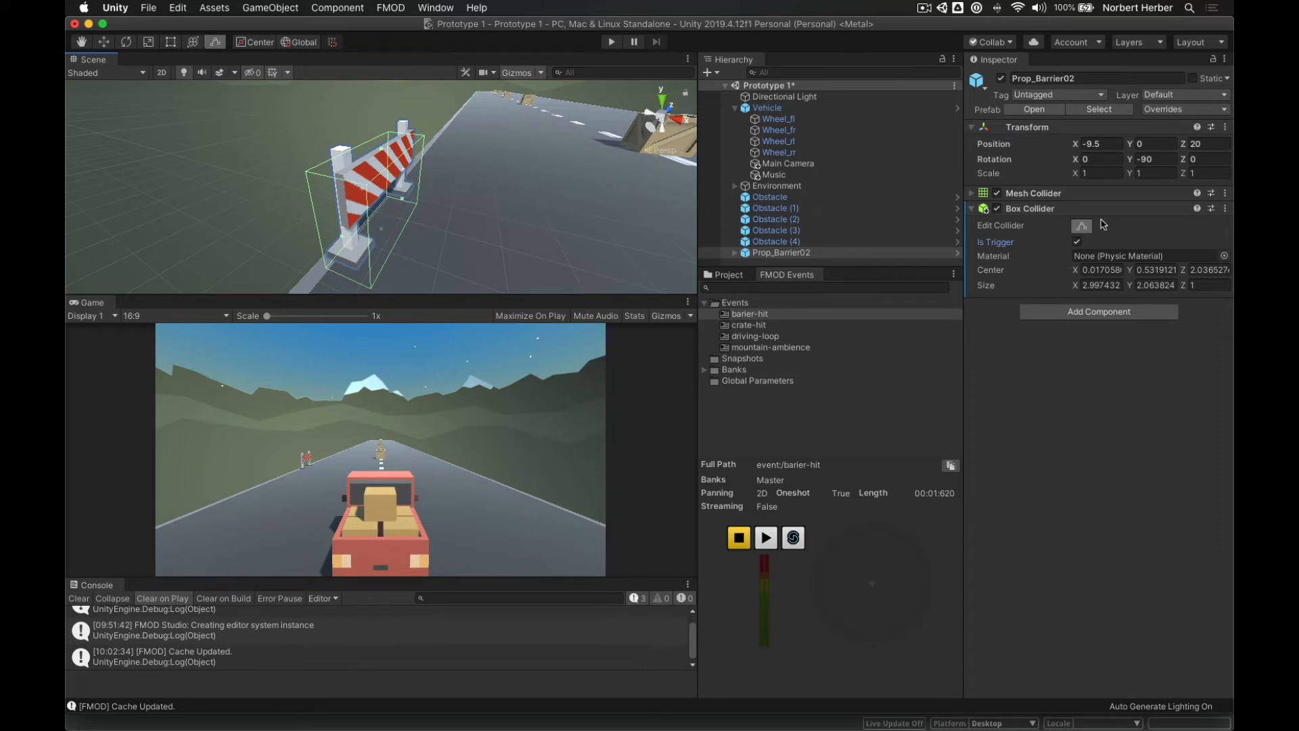
click(1081, 227)
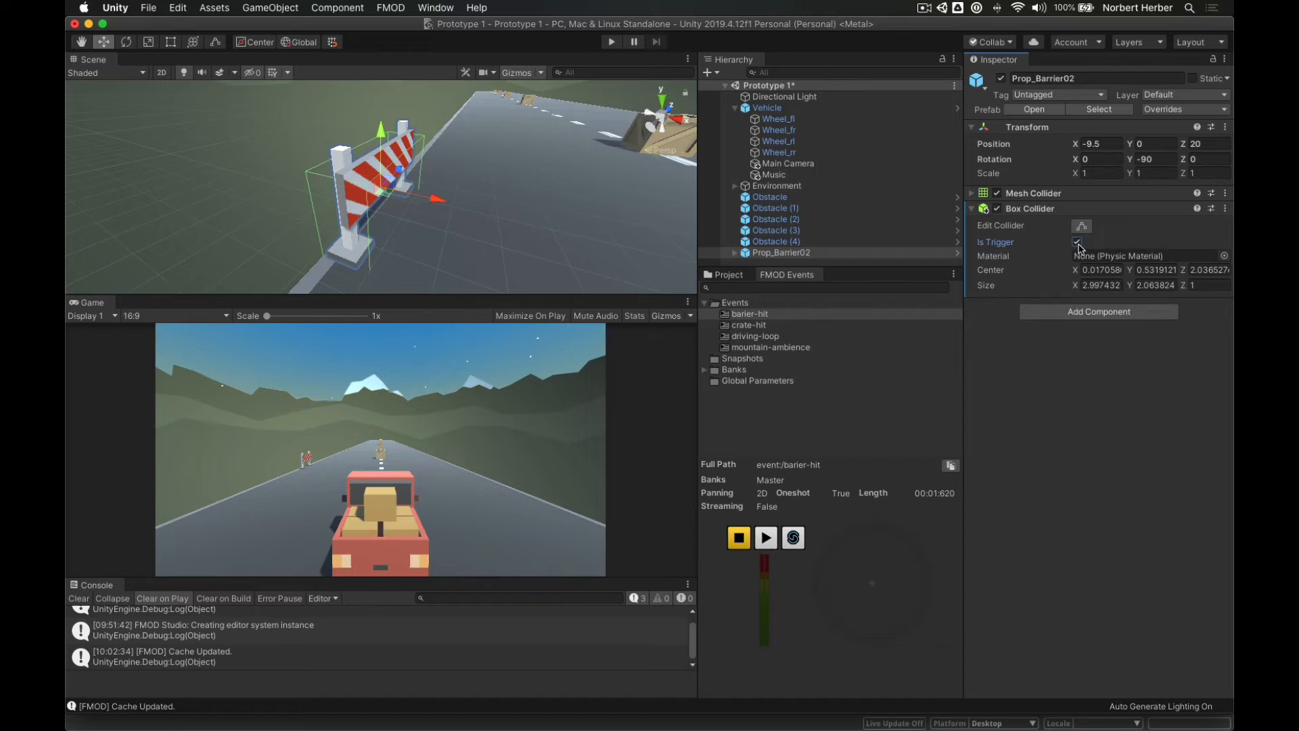
Add an FMOD Studio Event Emitter to the barrier that plays on Trigger Enter with the Player collision tag.
click(1092, 313)
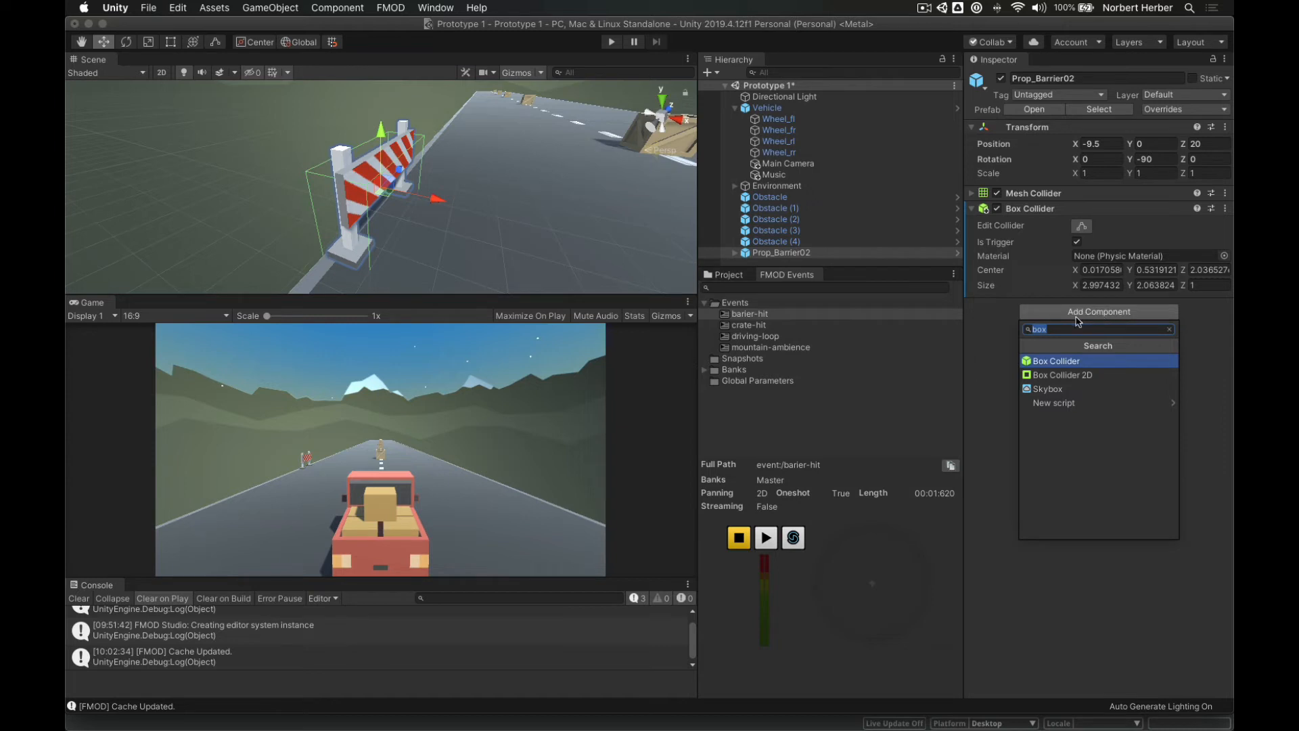
text(fmod)
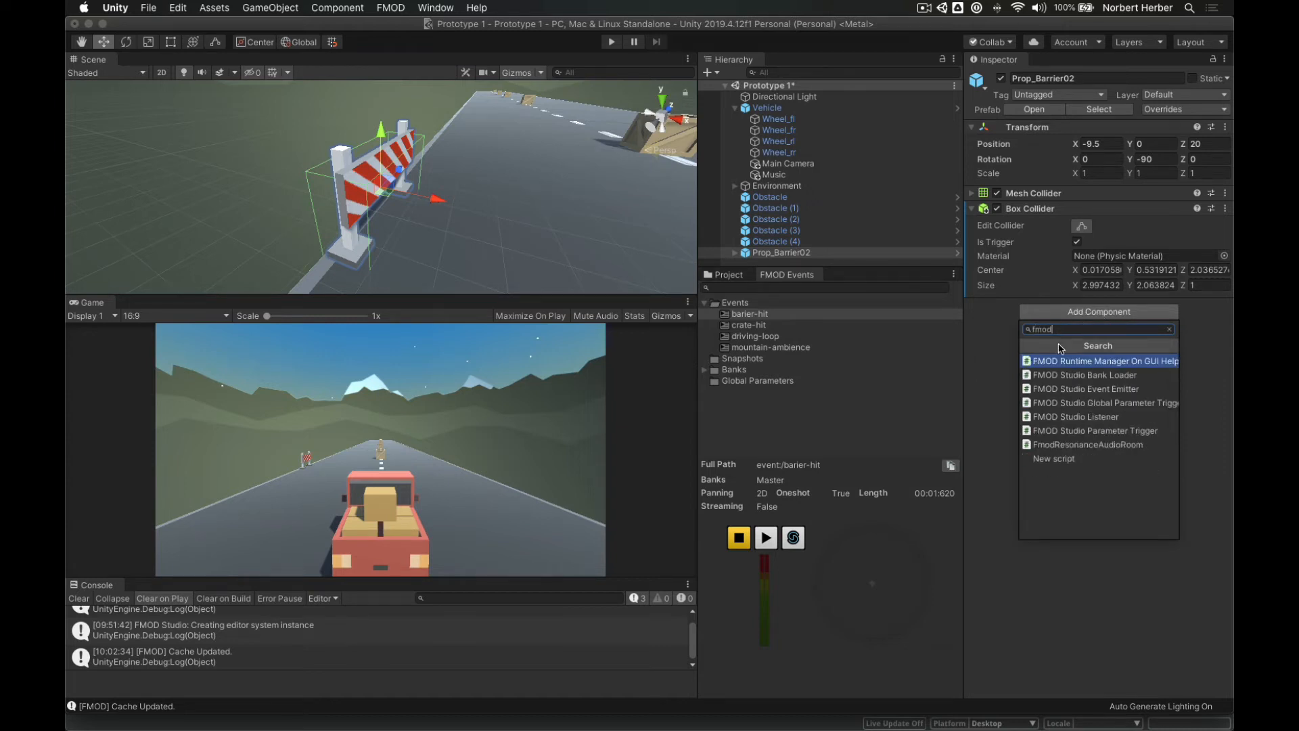
click(1084, 391)
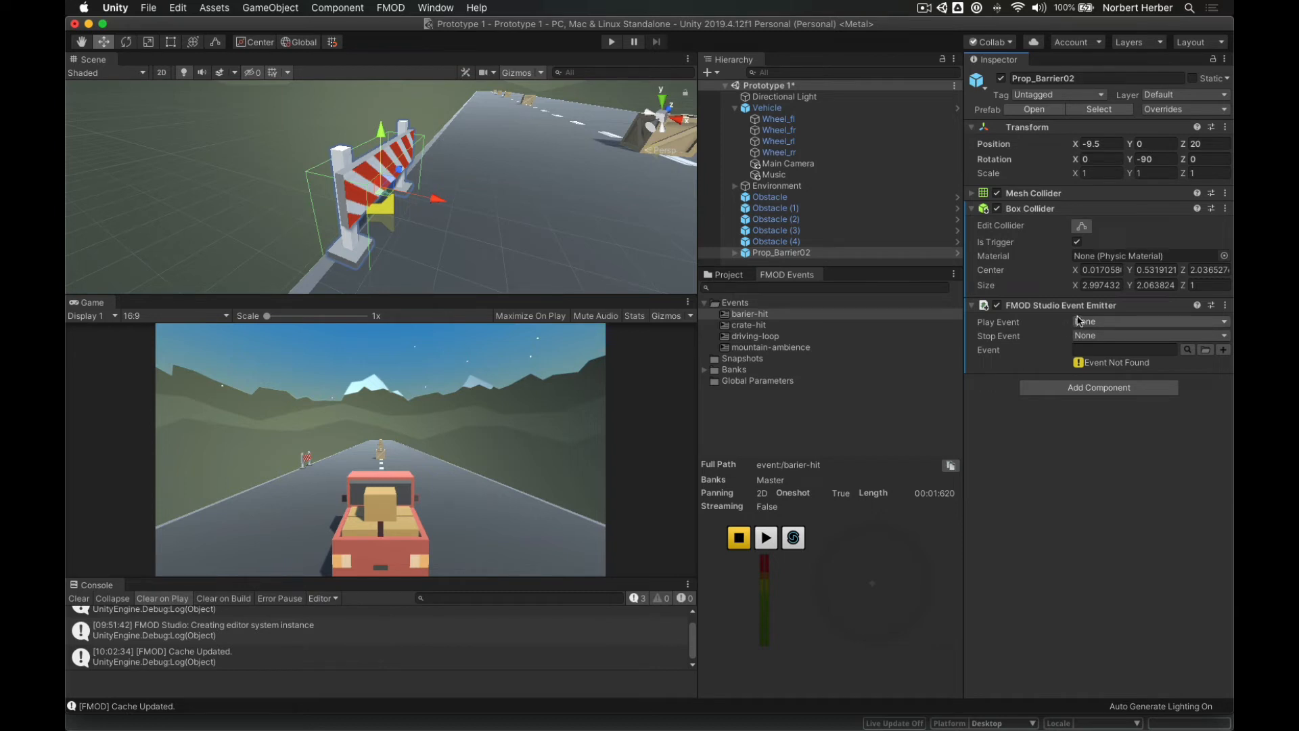
click(1096, 322)
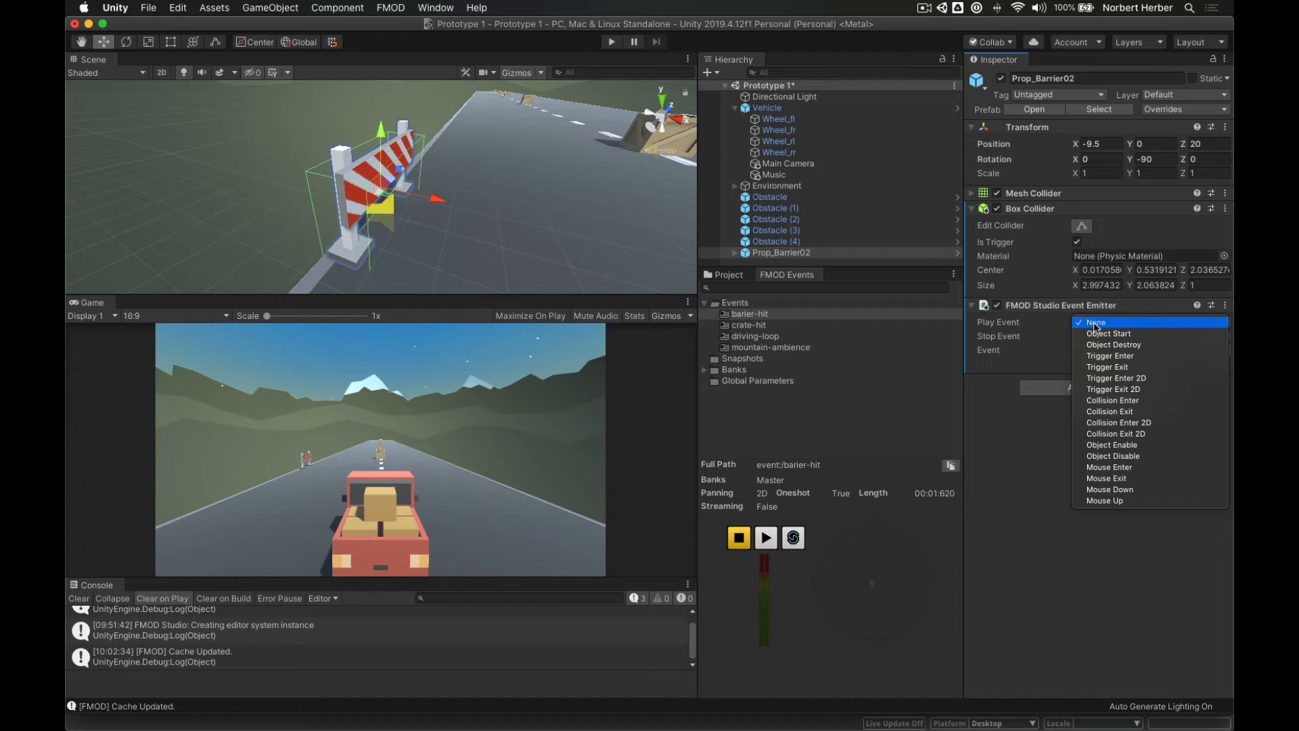
click(1107, 356)
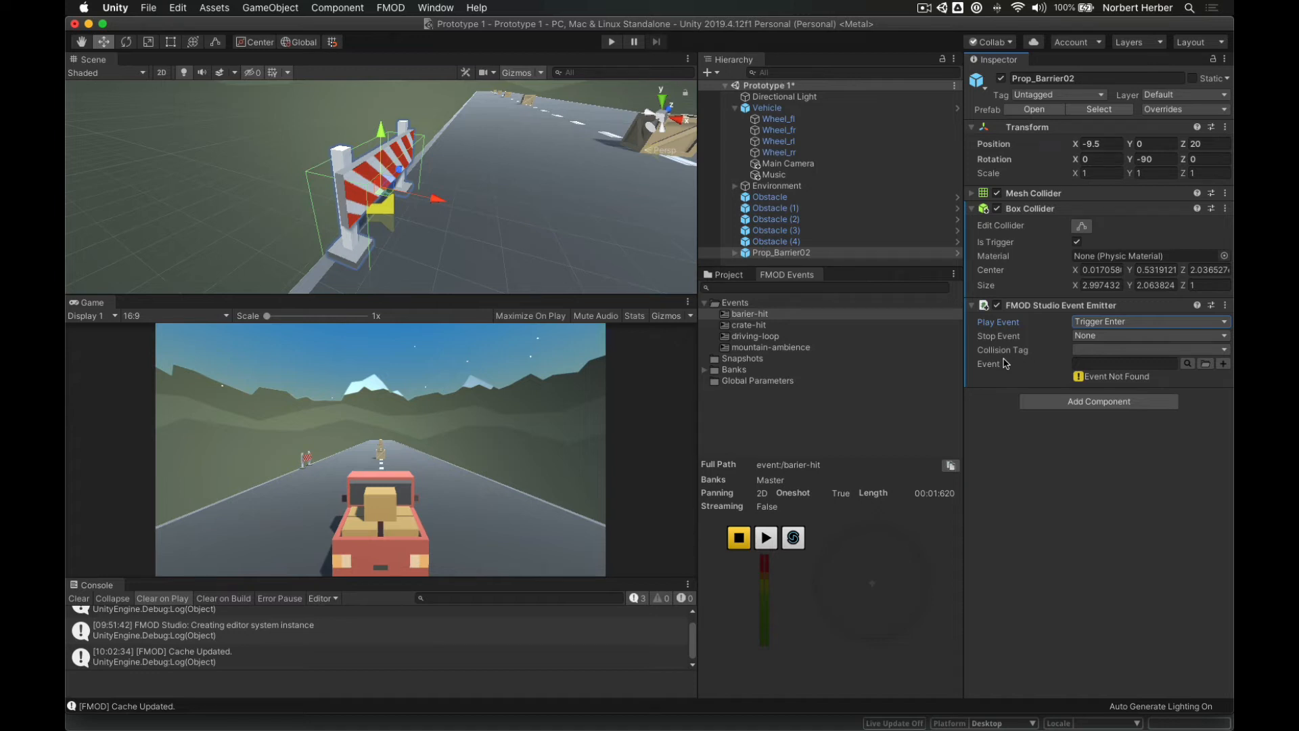
click(1077, 351)
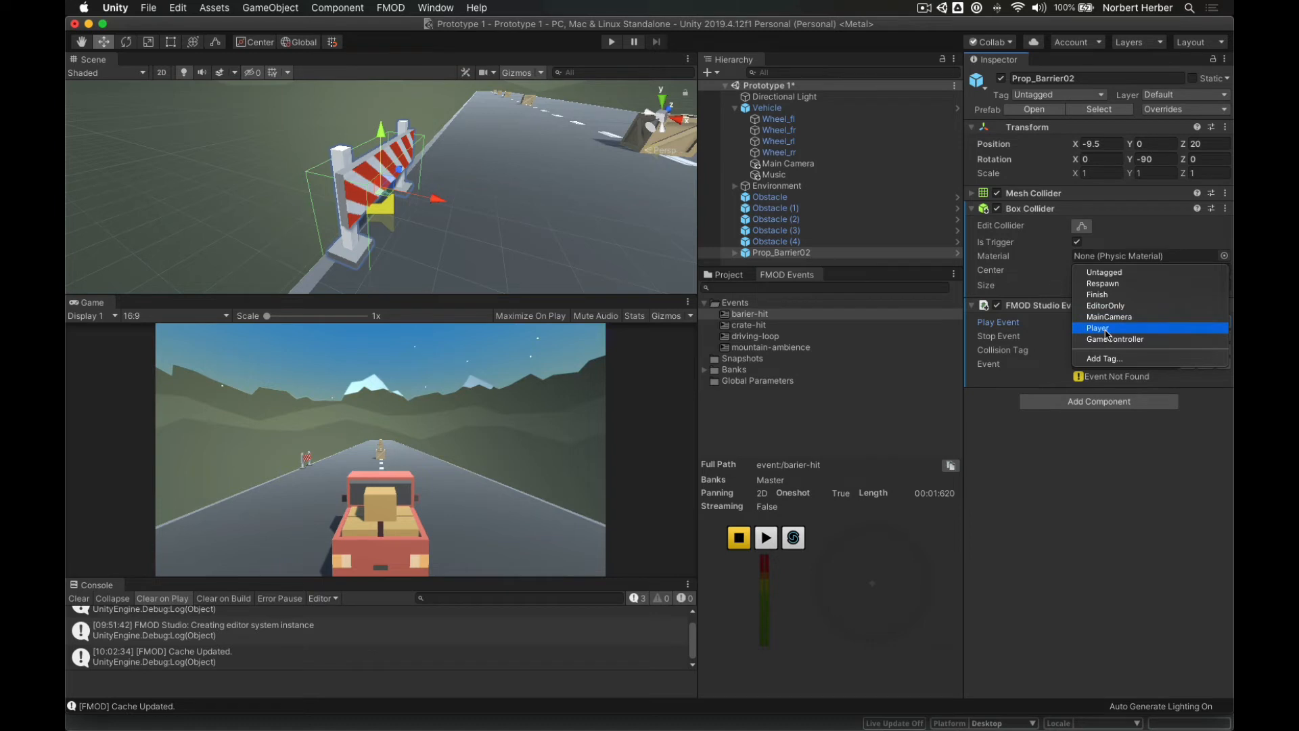
click(1107, 334)
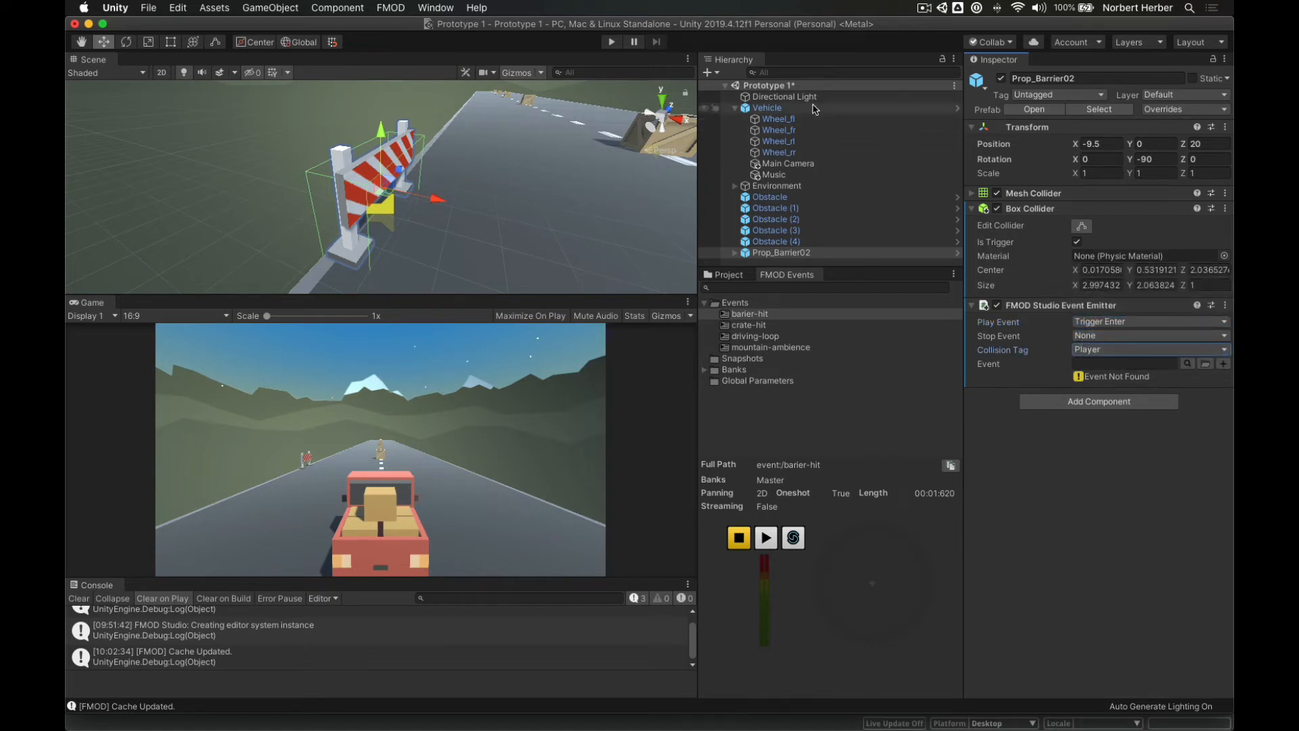
Check the Vehicle's tag and assign the barier-hit event to the emitter on Prop_Barrier02.
click(754, 113)
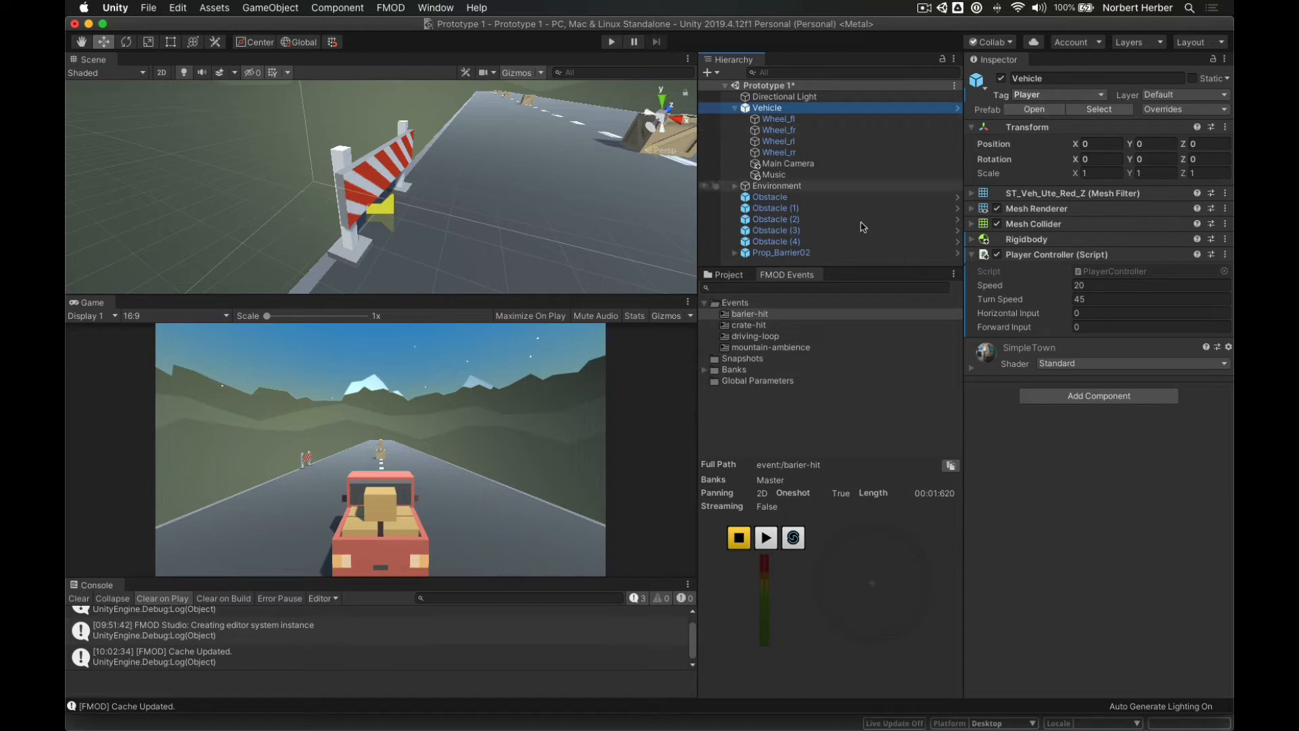
click(805, 254)
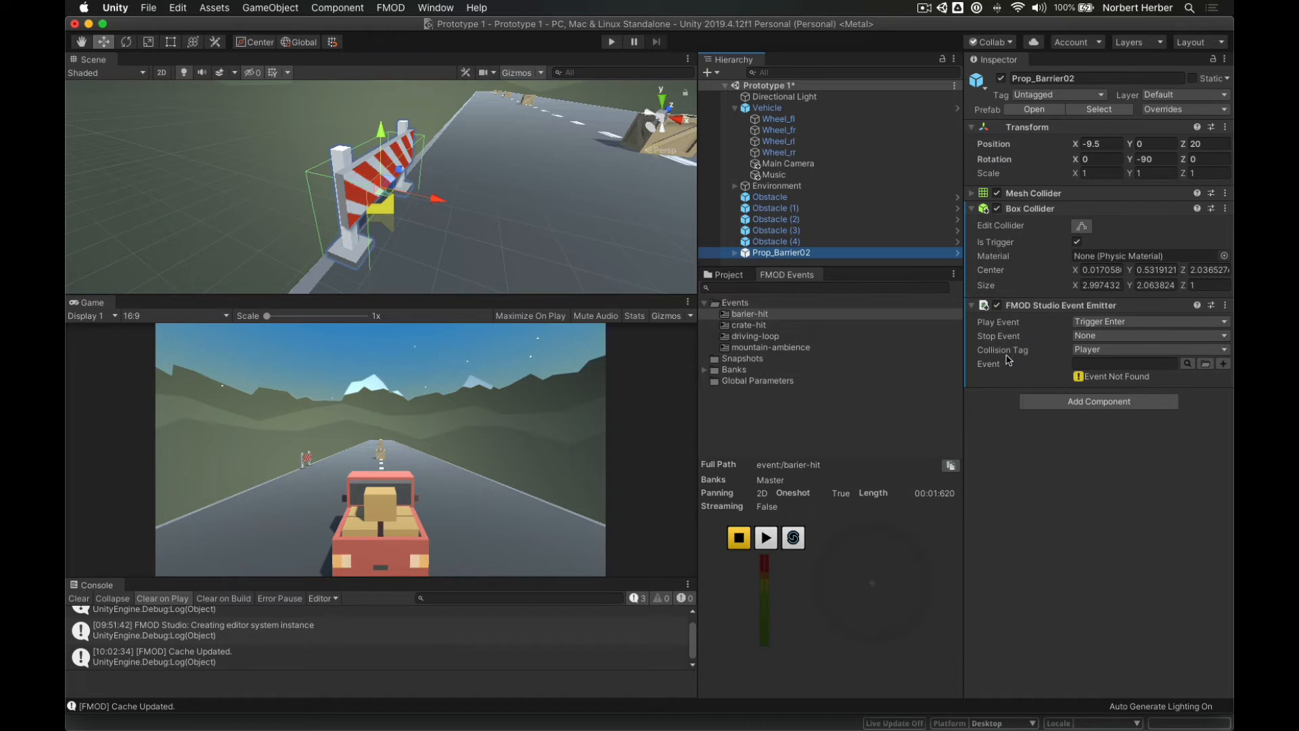
click(1187, 364)
click(1084, 398)
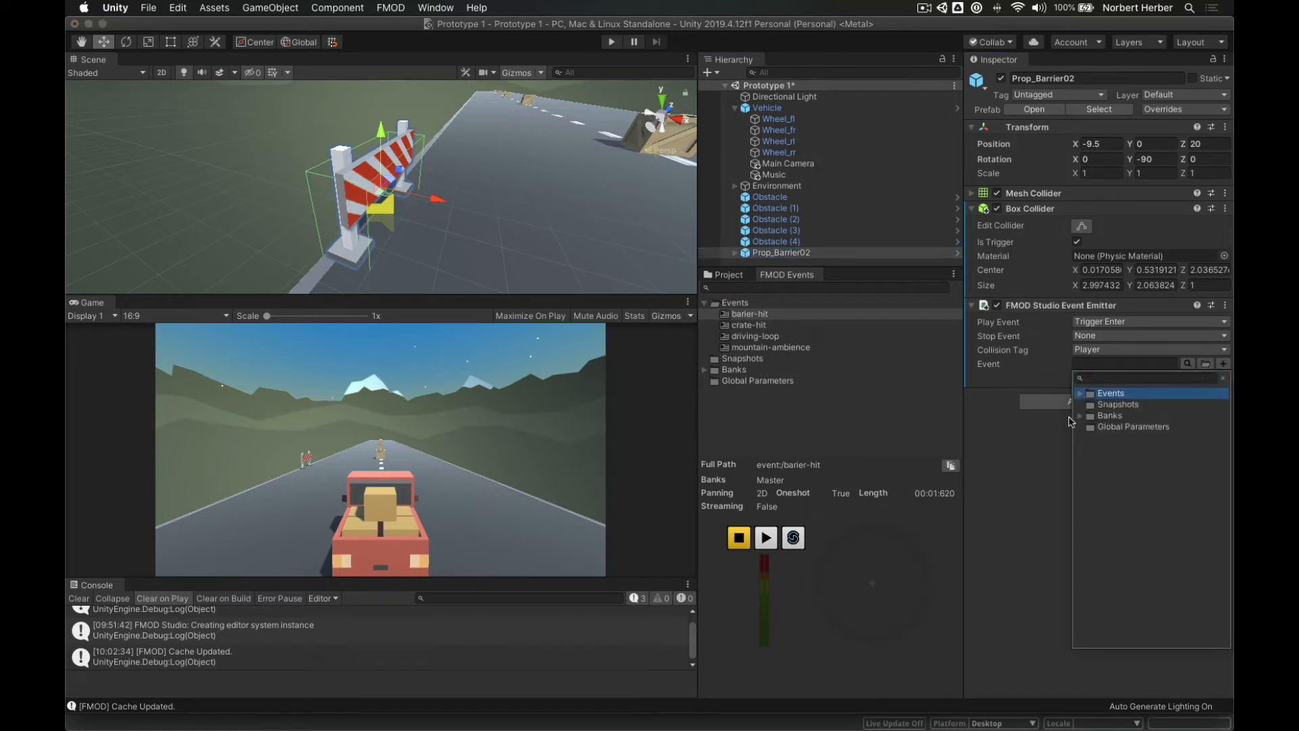
click(1081, 395)
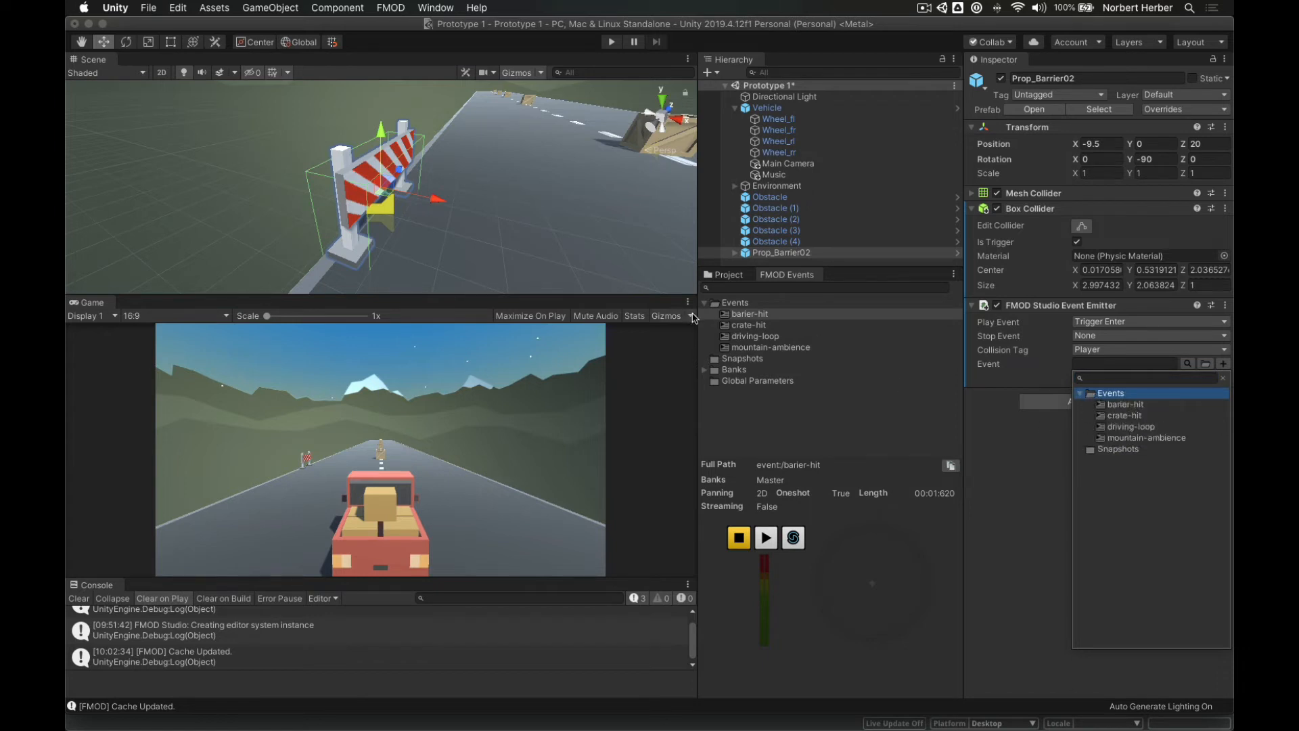
drag(725, 318, 1127, 366)
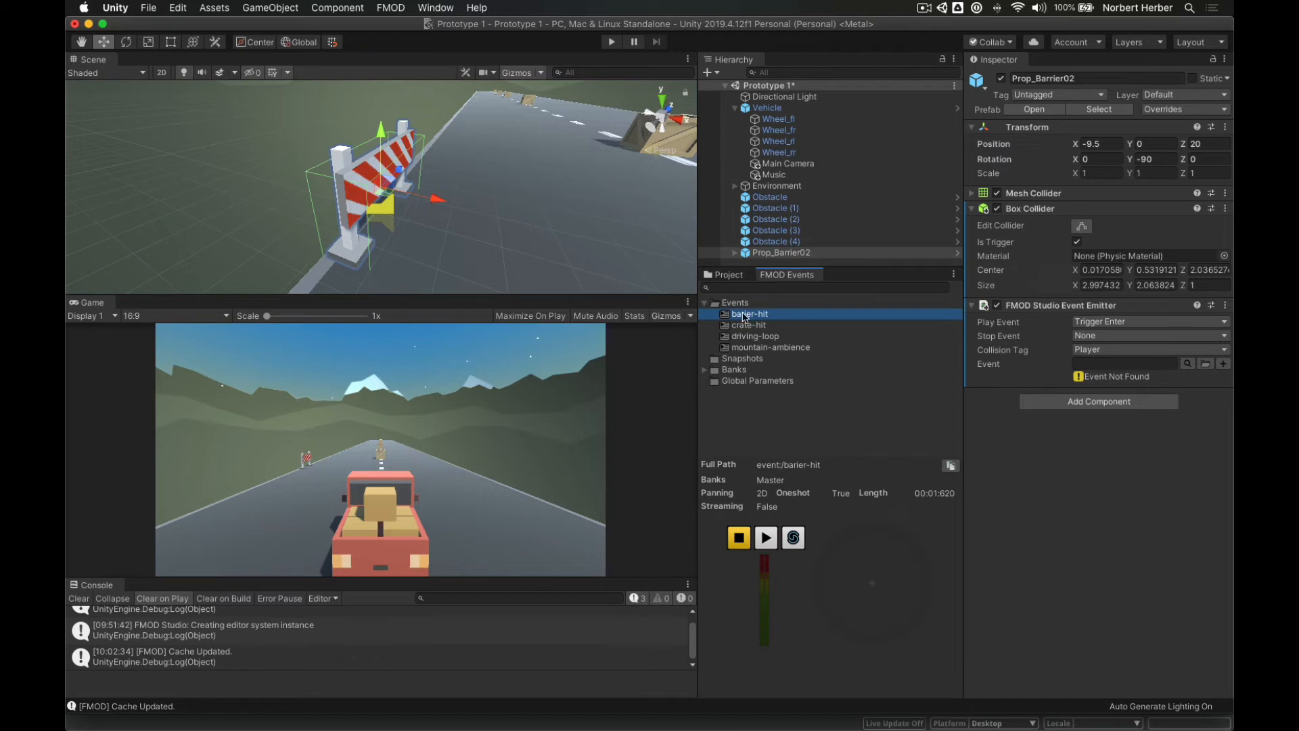
Assign the barier-hit event to the emitter on Prop_Barrier02 and play-test driving the vehicle into the barrier.
drag(729, 318, 1109, 368)
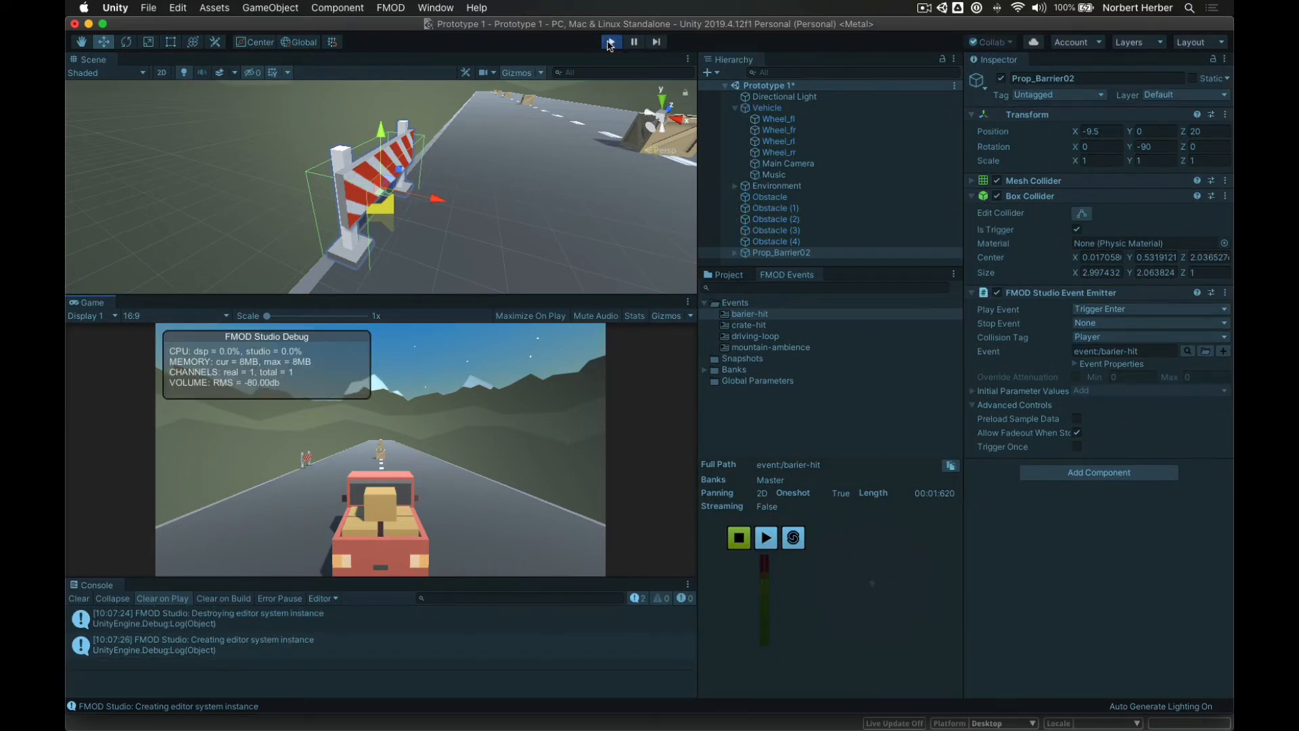
key(Up)
key(Left)
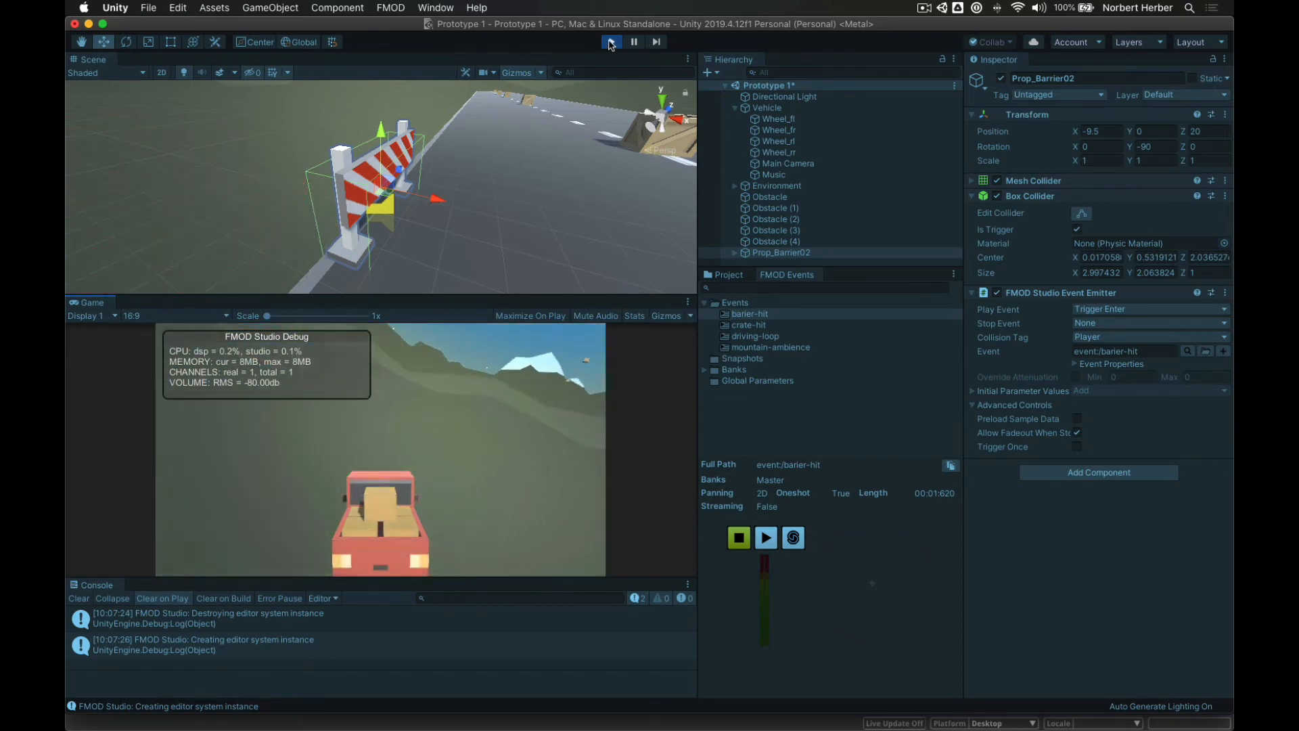
click(610, 42)
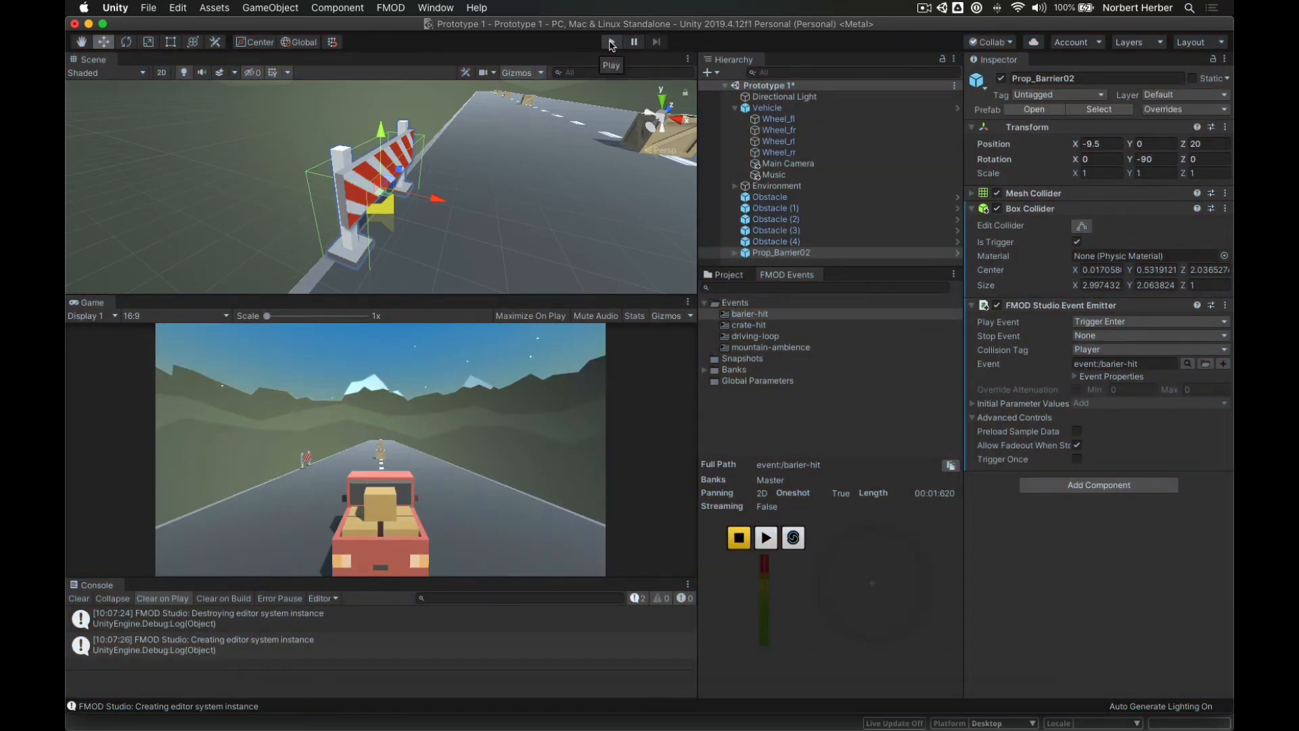
click(610, 43)
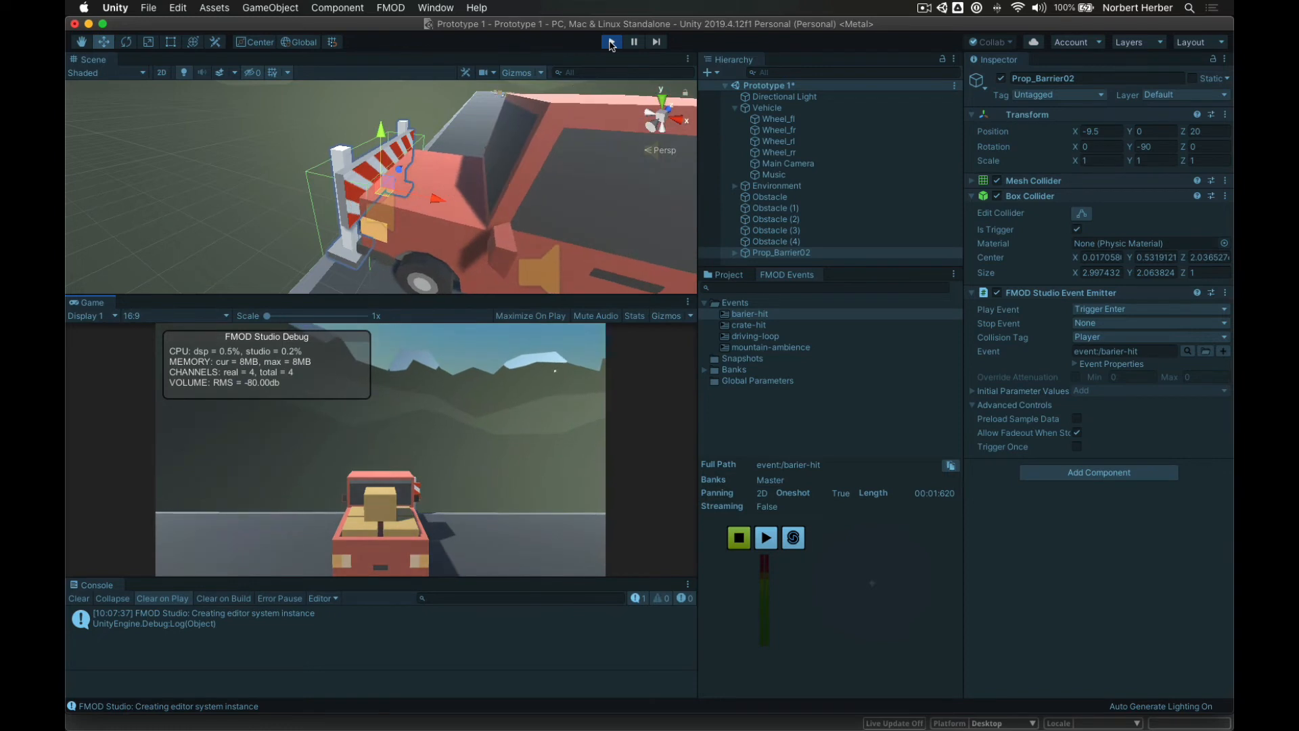
click(611, 42)
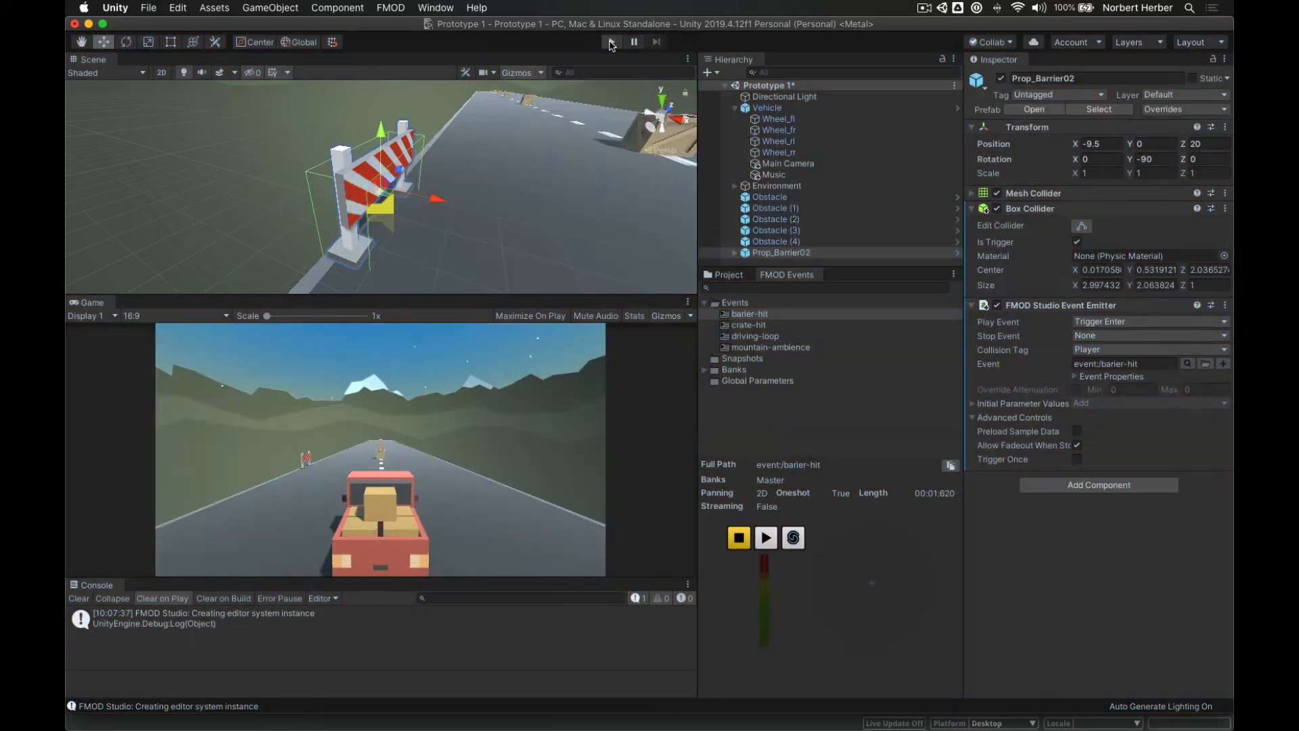
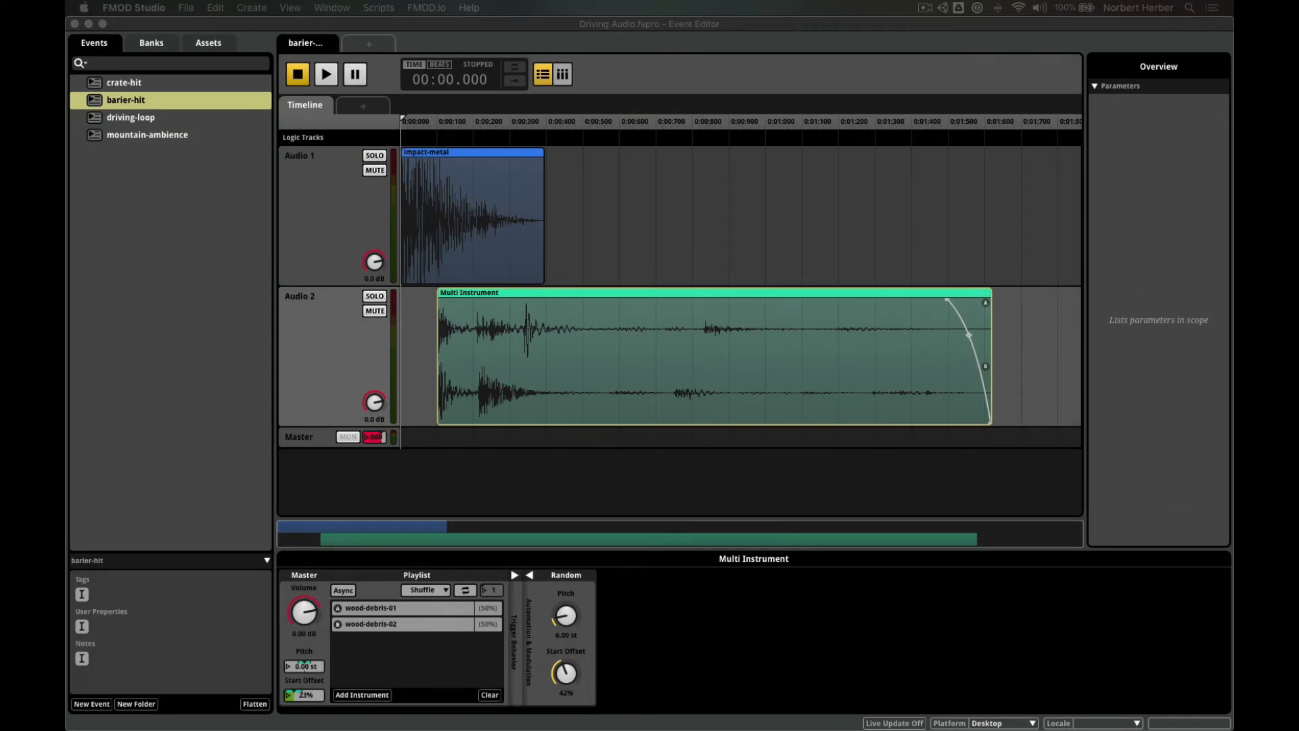
Switch to FMOD Studio and create a new 2D timeline event named mountain-scatterer.
click(133, 137)
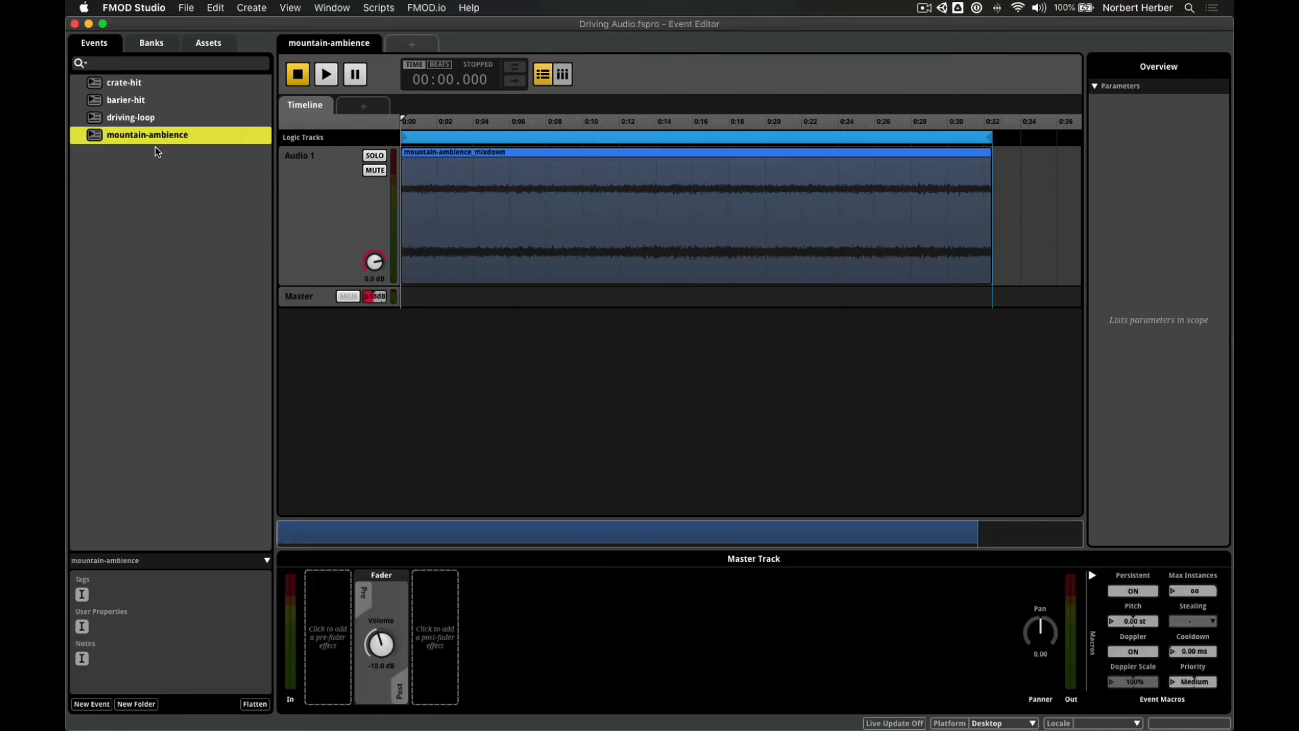
right_click(135, 174)
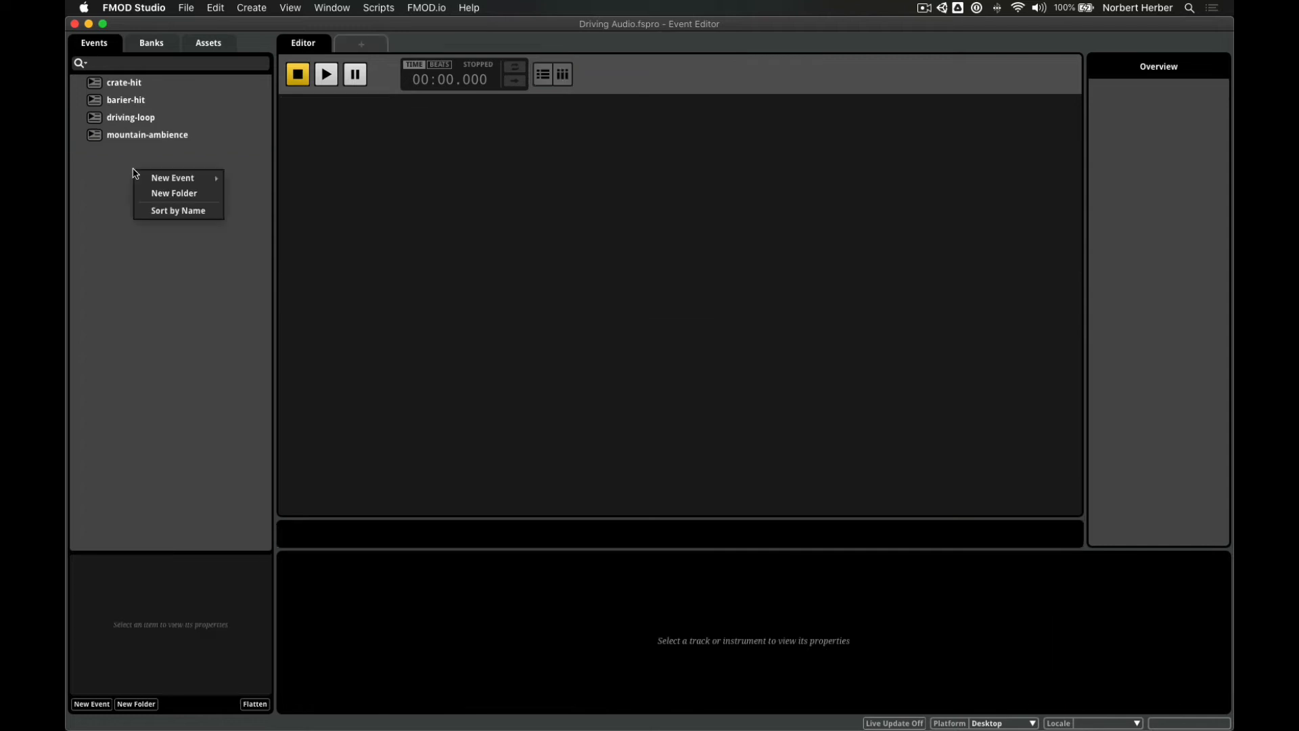
mouse_move(162, 182)
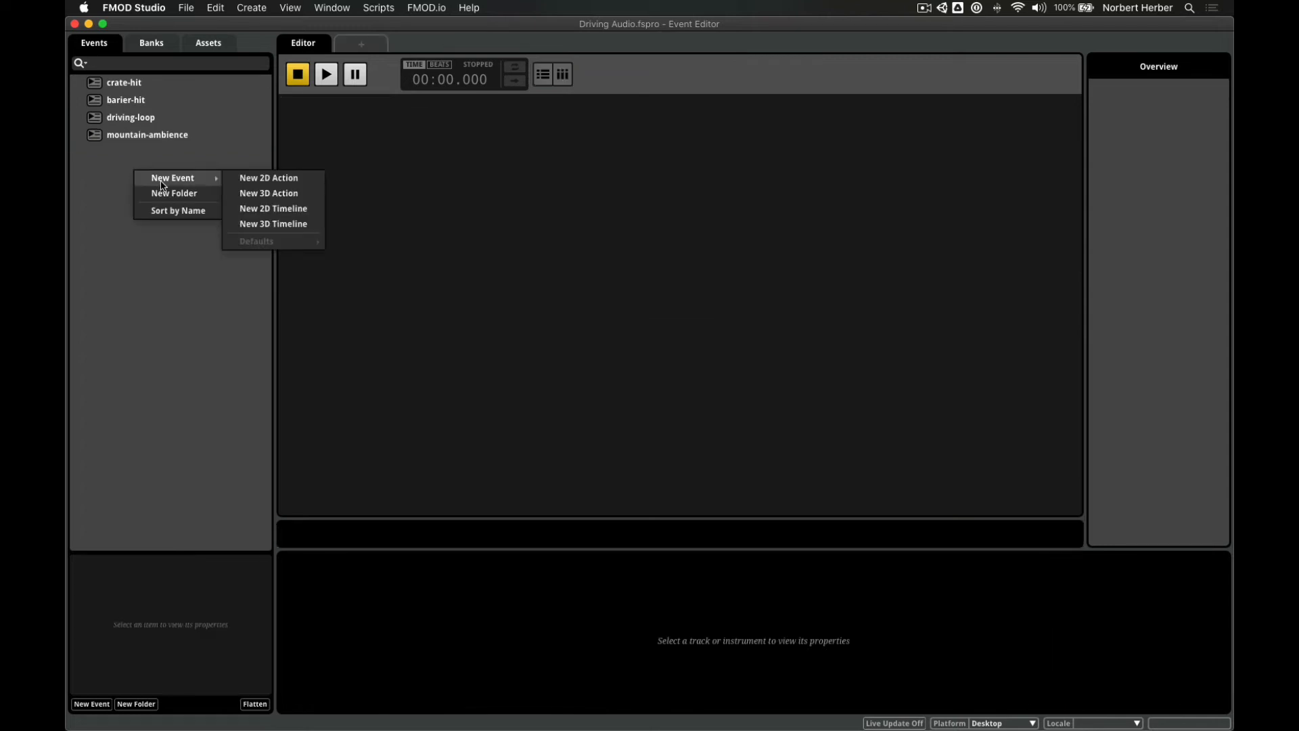
click(297, 215)
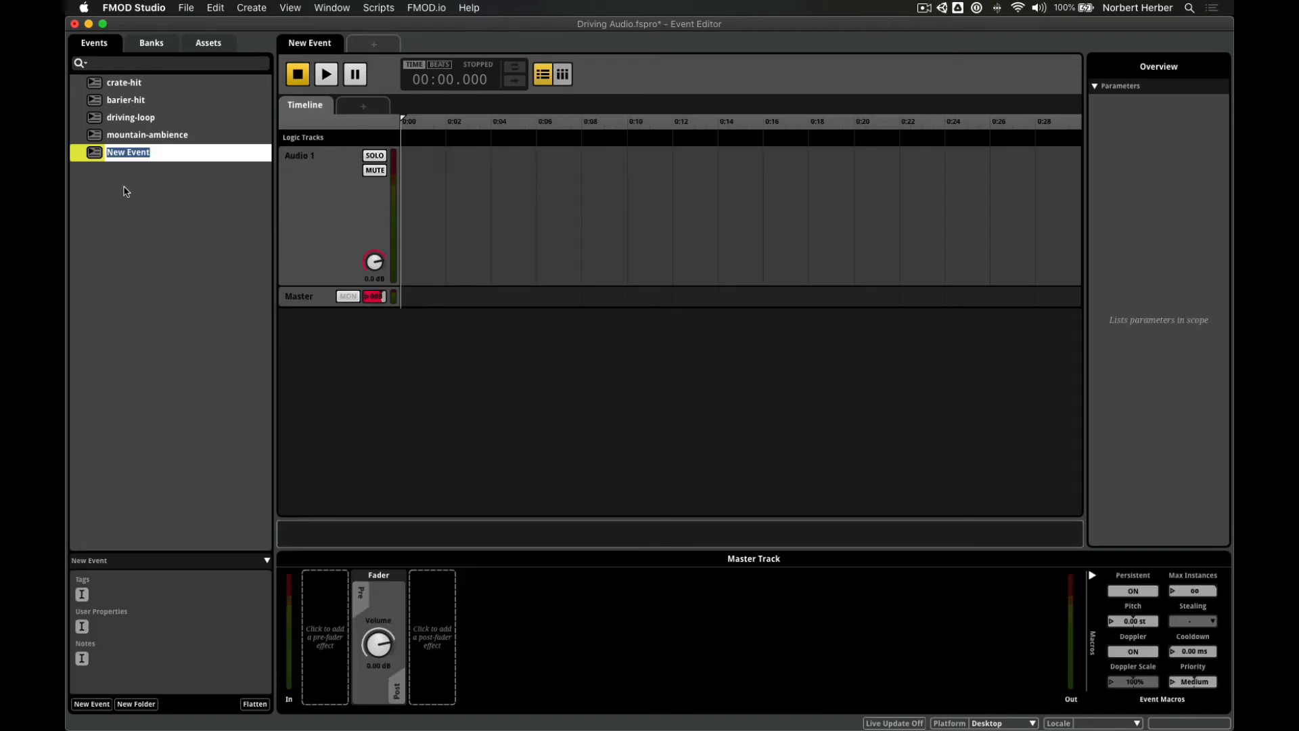
text(mountain-scatterer)
key(Return)
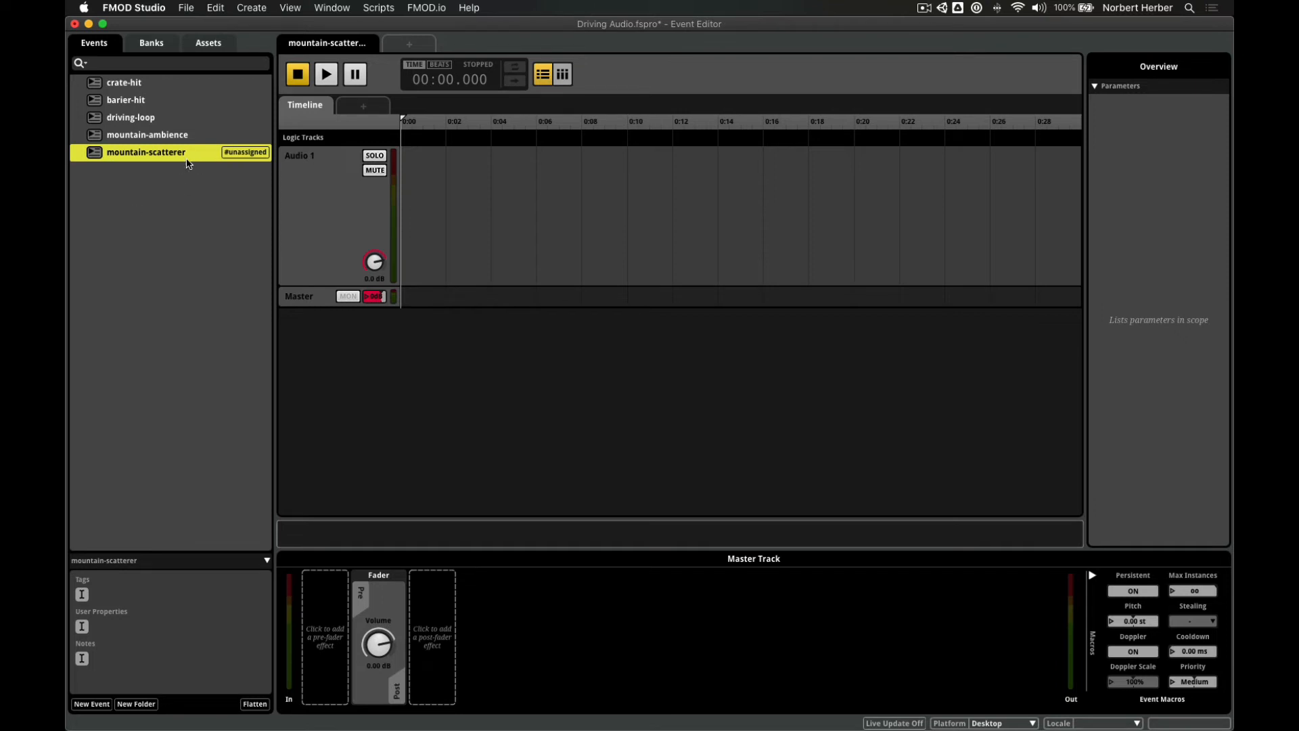
Assign the mountain-scatterer event to the project's existing bank.
right_click(166, 158)
mouse_move(223, 212)
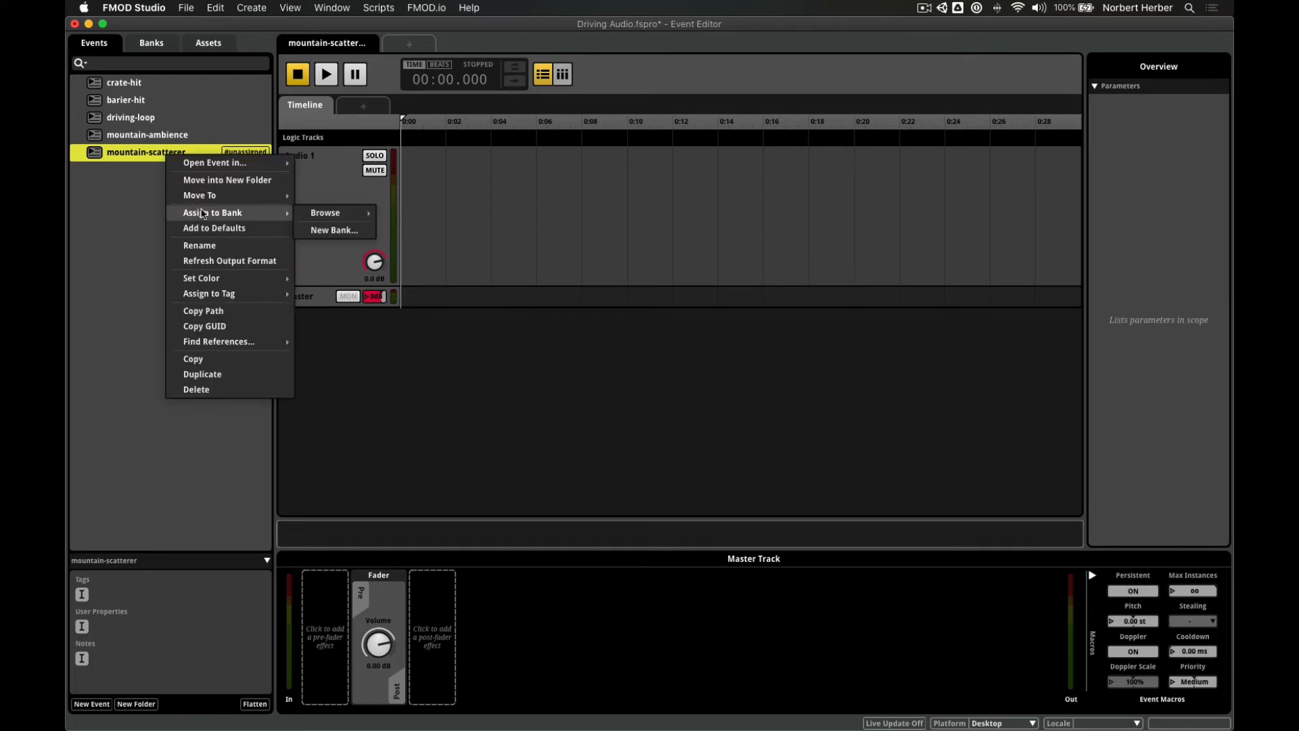
mouse_move(331, 212)
click(436, 246)
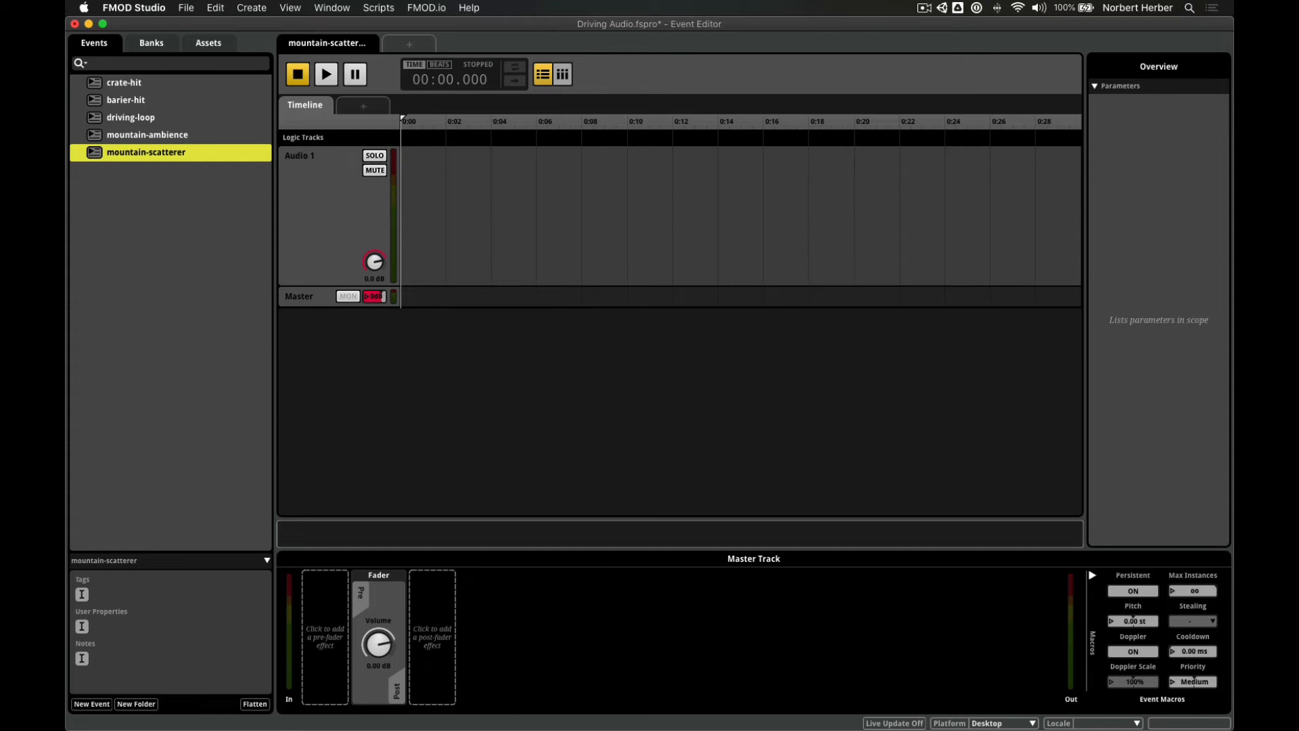
Add the wind-stereo-loop audio file at the start of the Audio 1 track and audition it.
drag(454, 330, 458, 221)
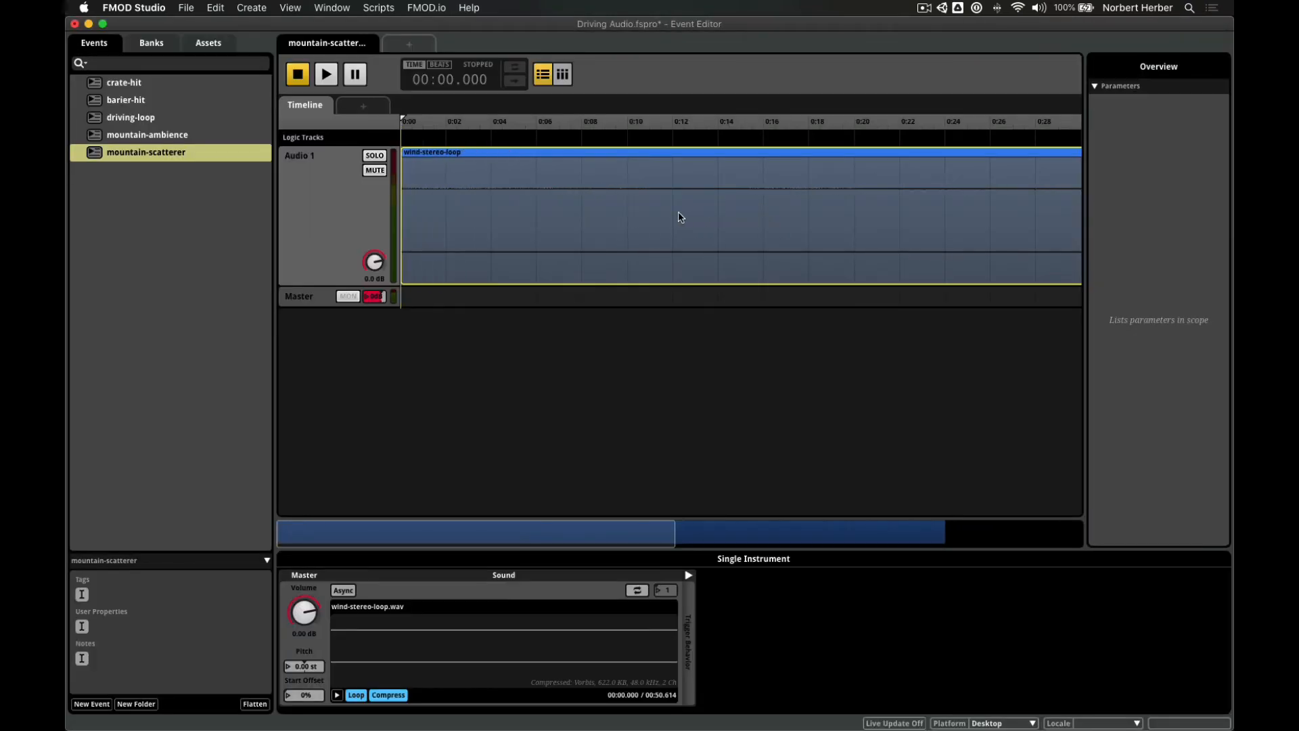
scroll(680, 216, up, 2)
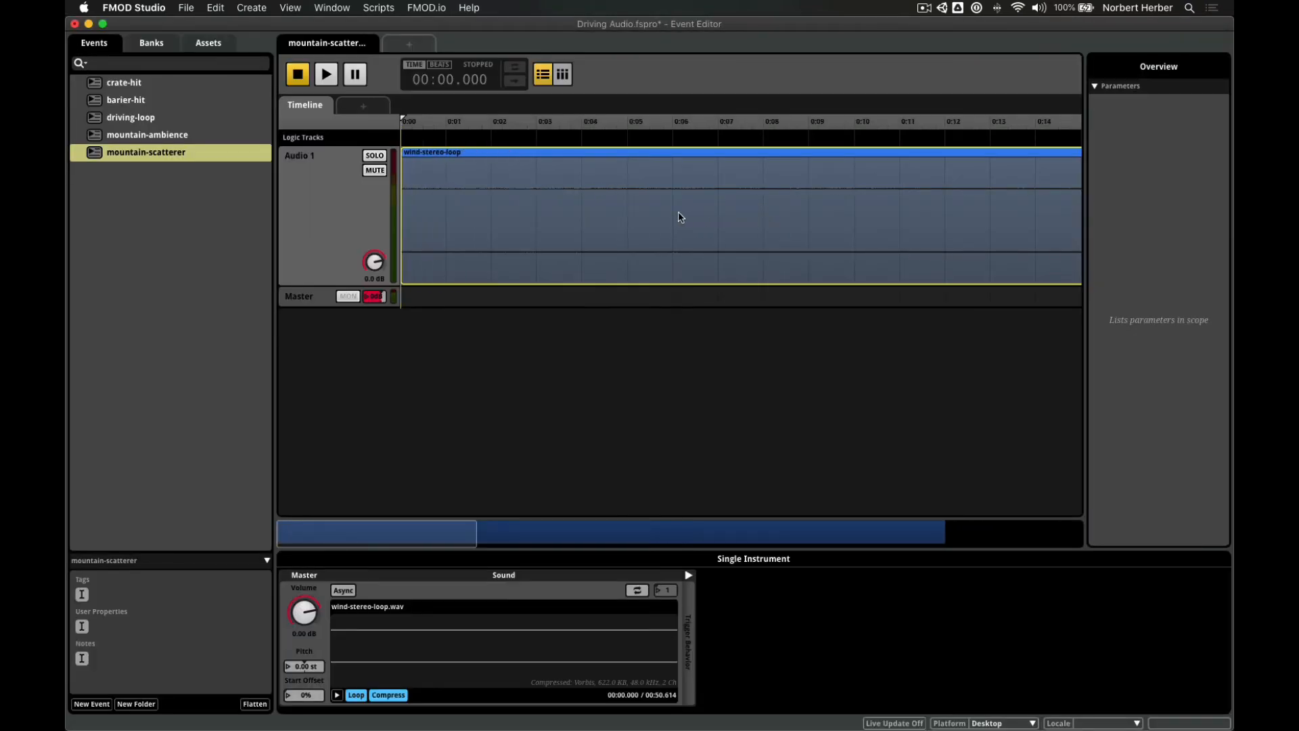
scroll(680, 216, down, 2)
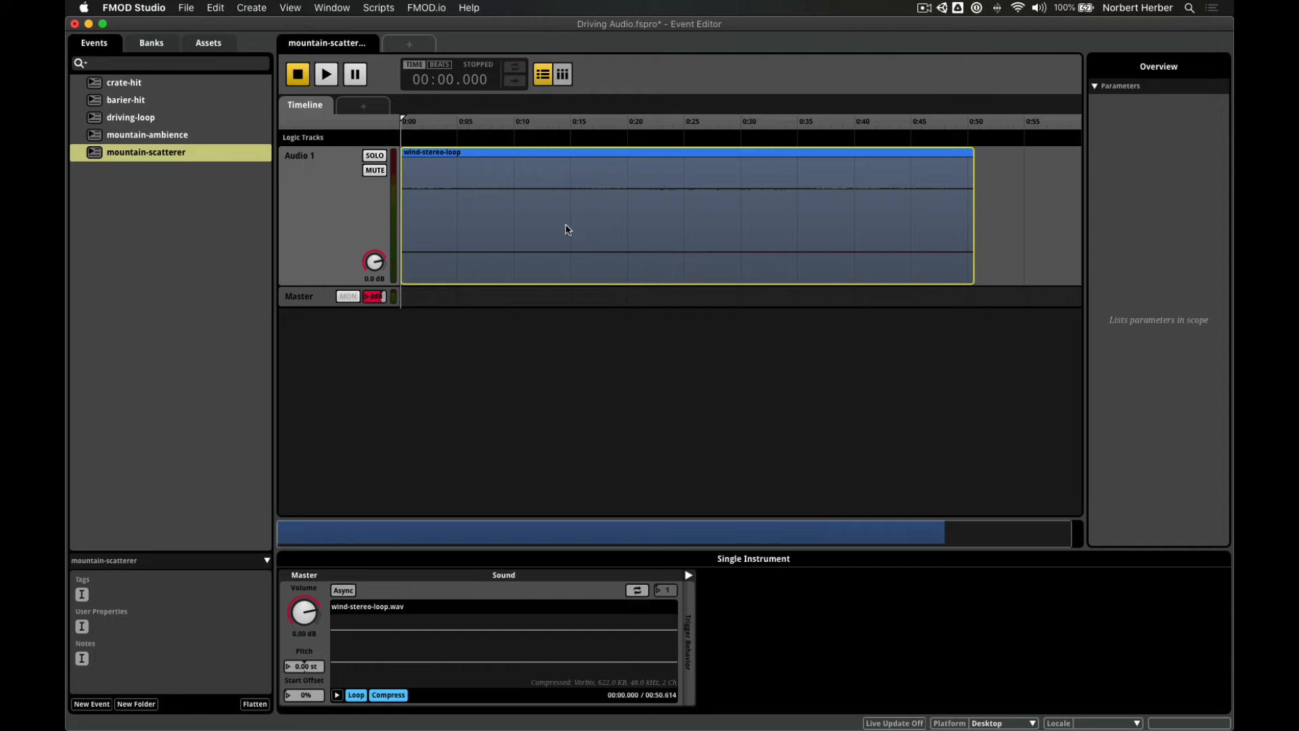
key(space)
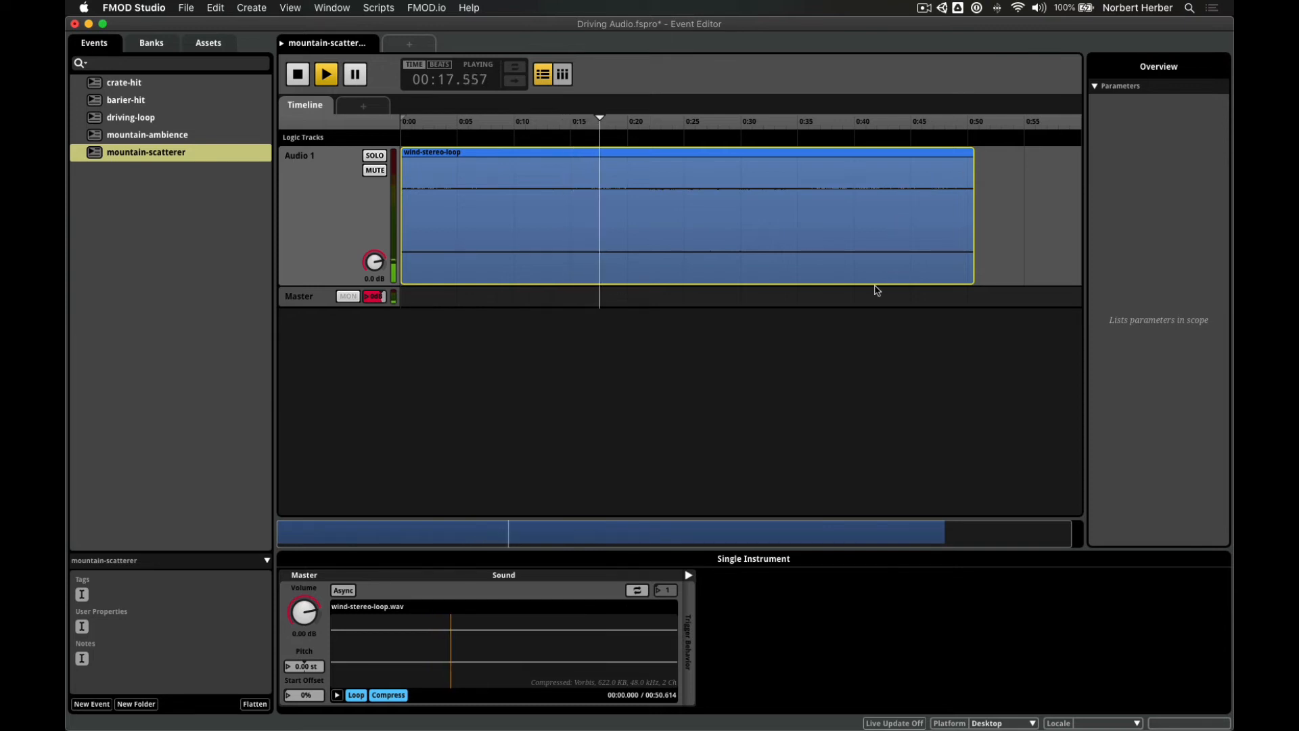
key(space)
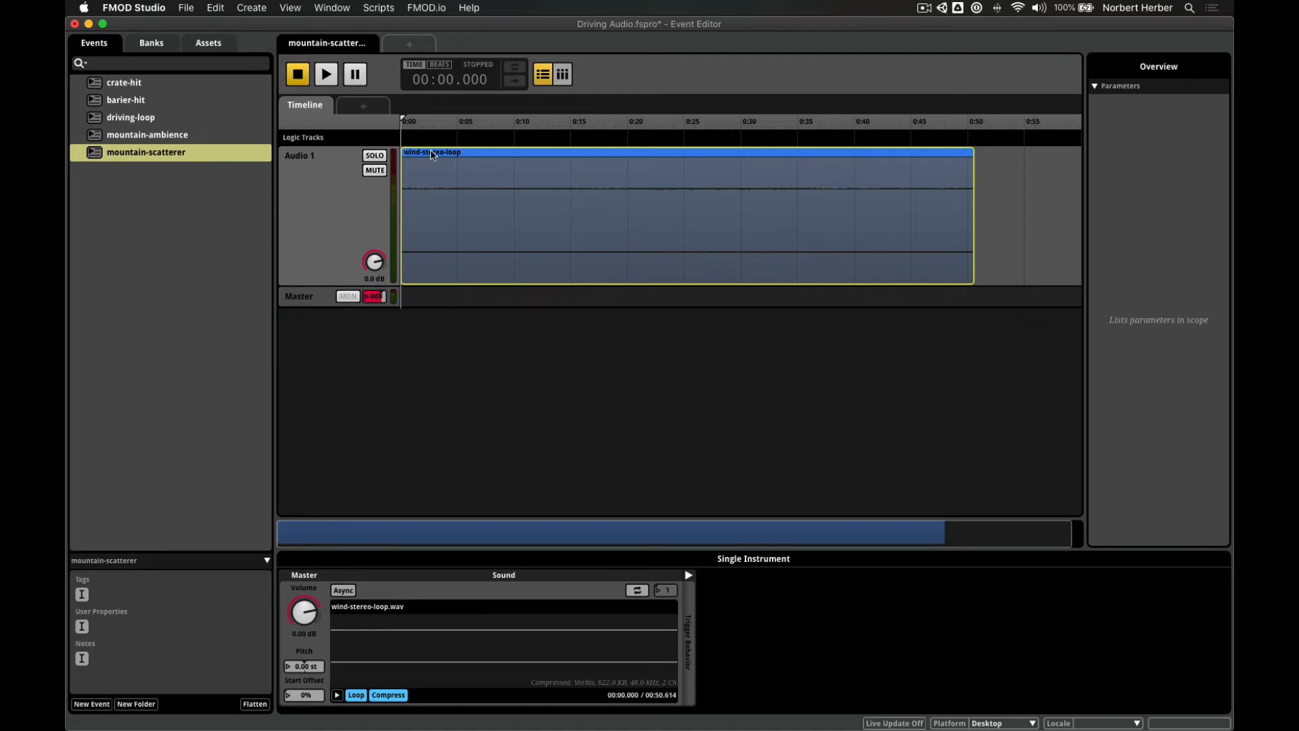
Create a loop region over the whole wind-stereo-loop instrument and check the loop by playing from near its end.
right_click(534, 172)
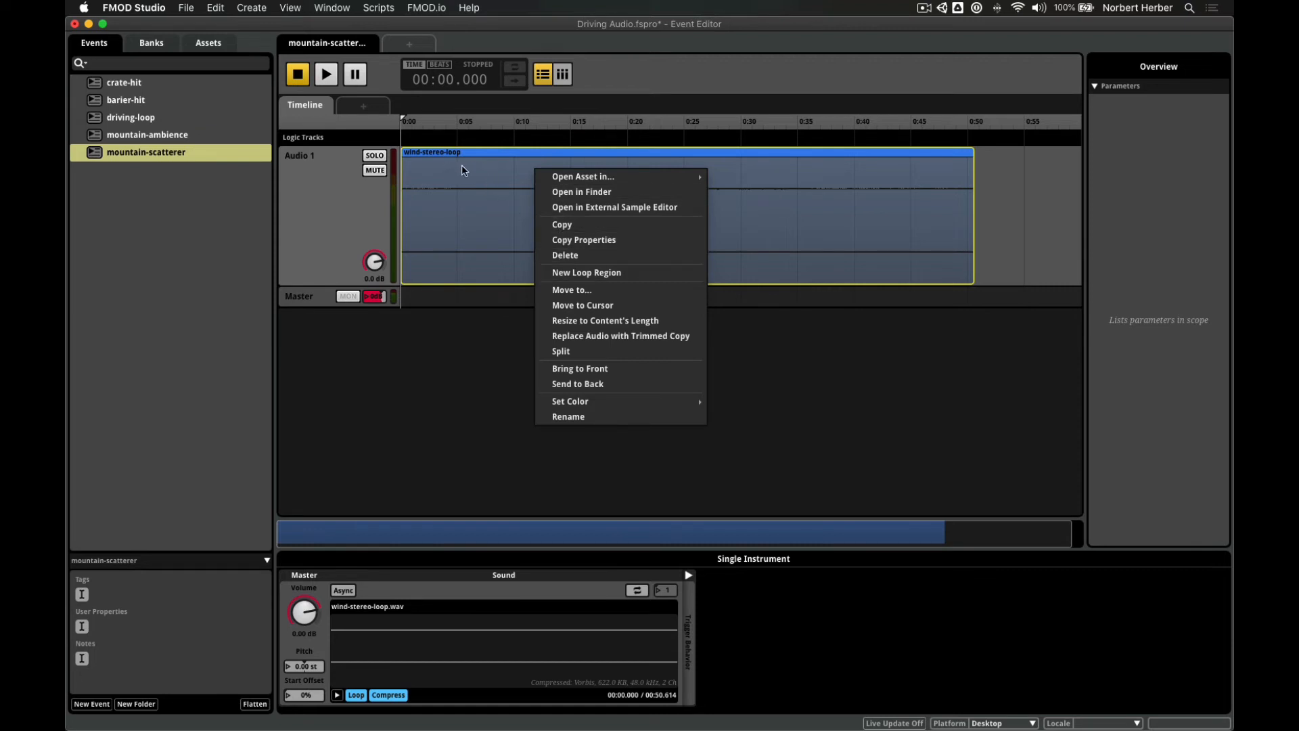
click(560, 272)
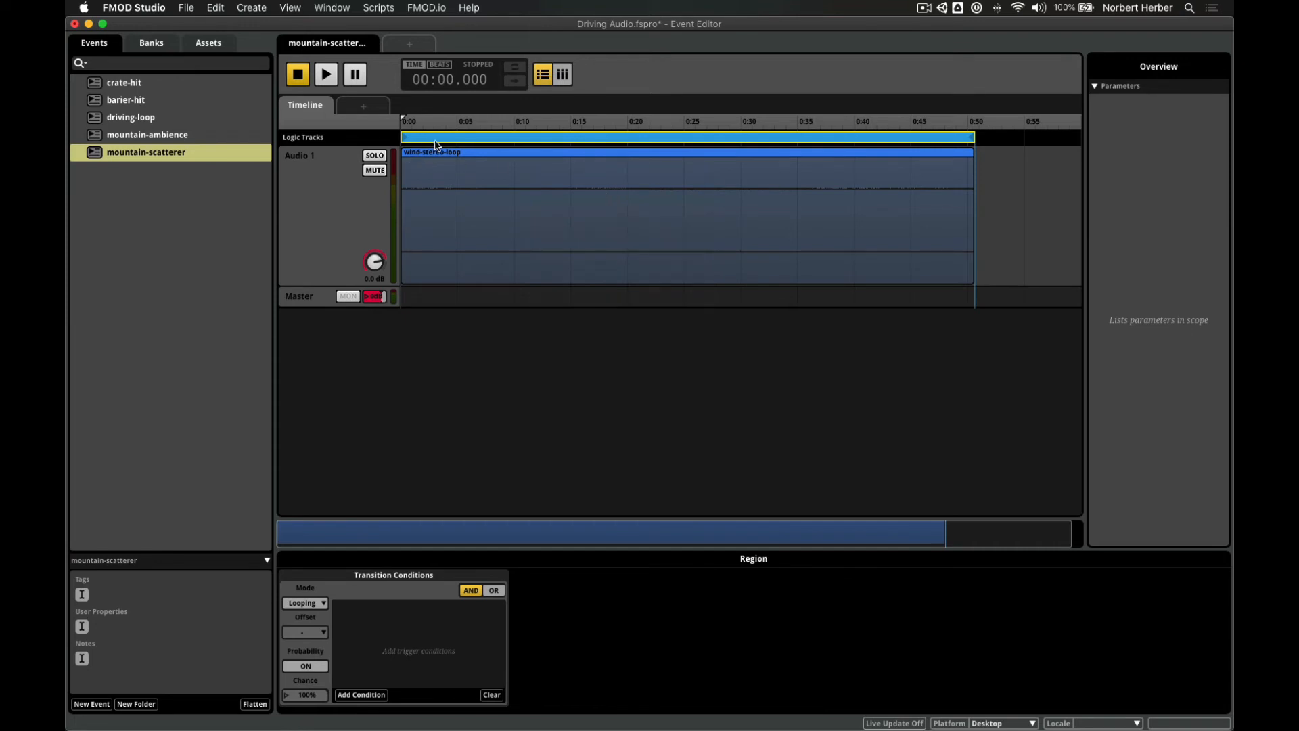
click(588, 171)
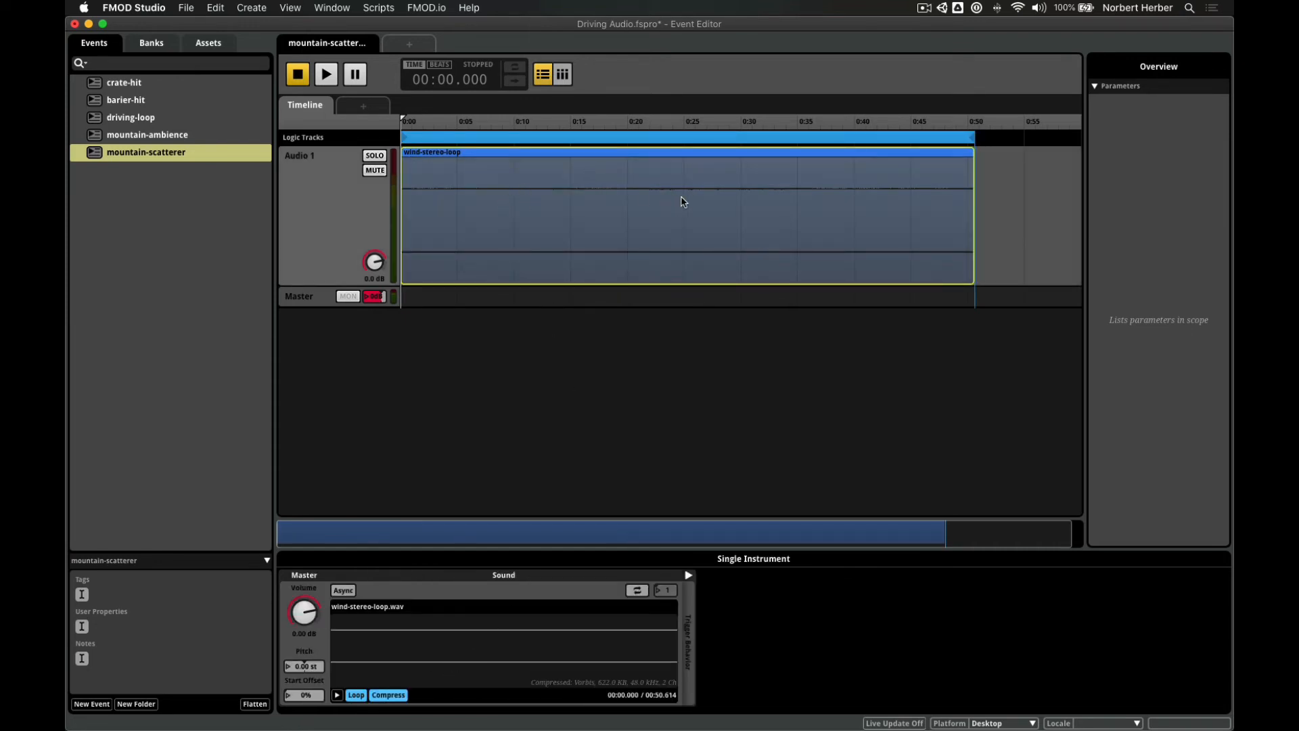
key(space)
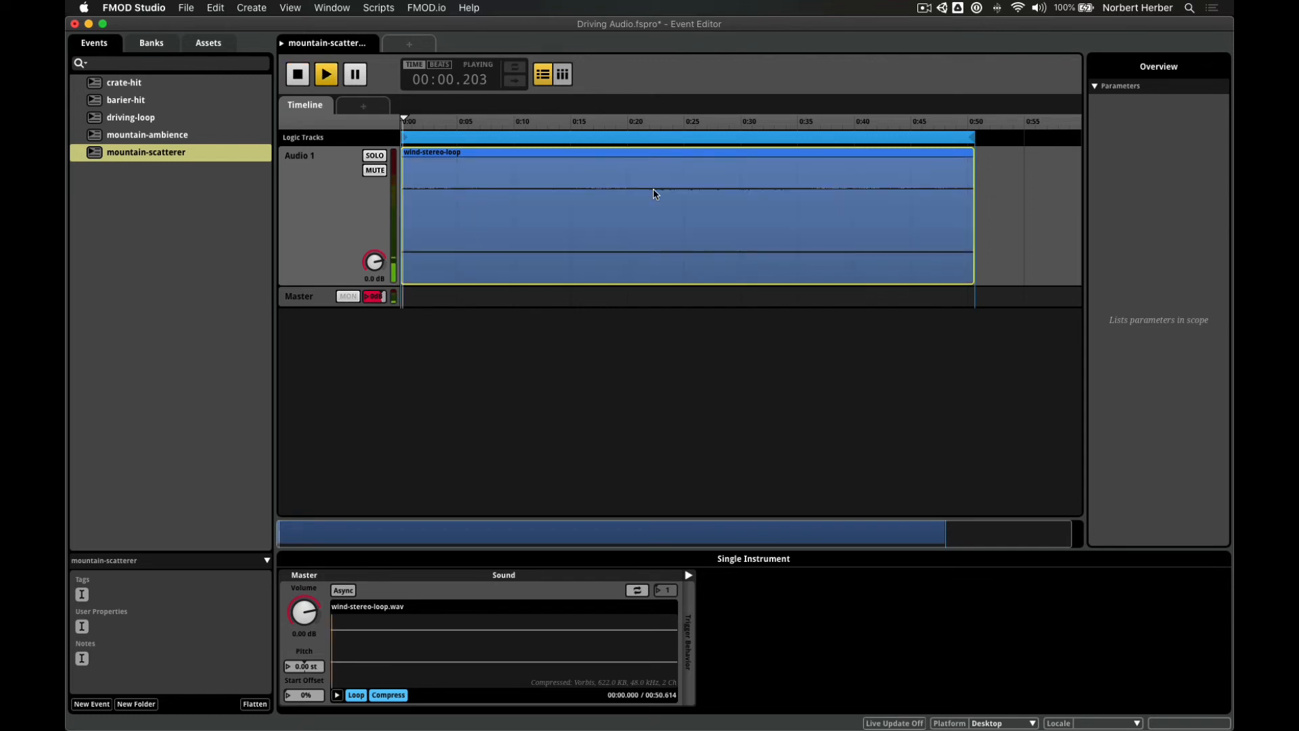
key(space)
click(954, 123)
key(space)
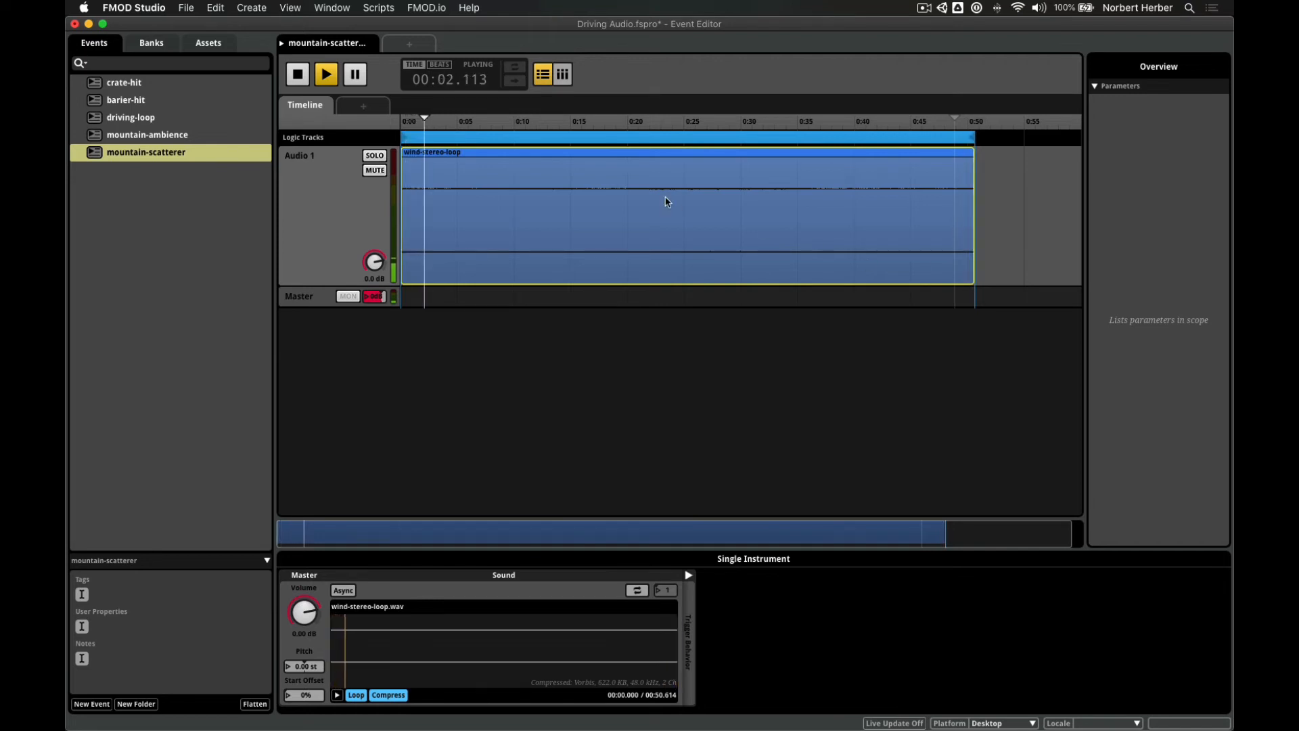
key(space)
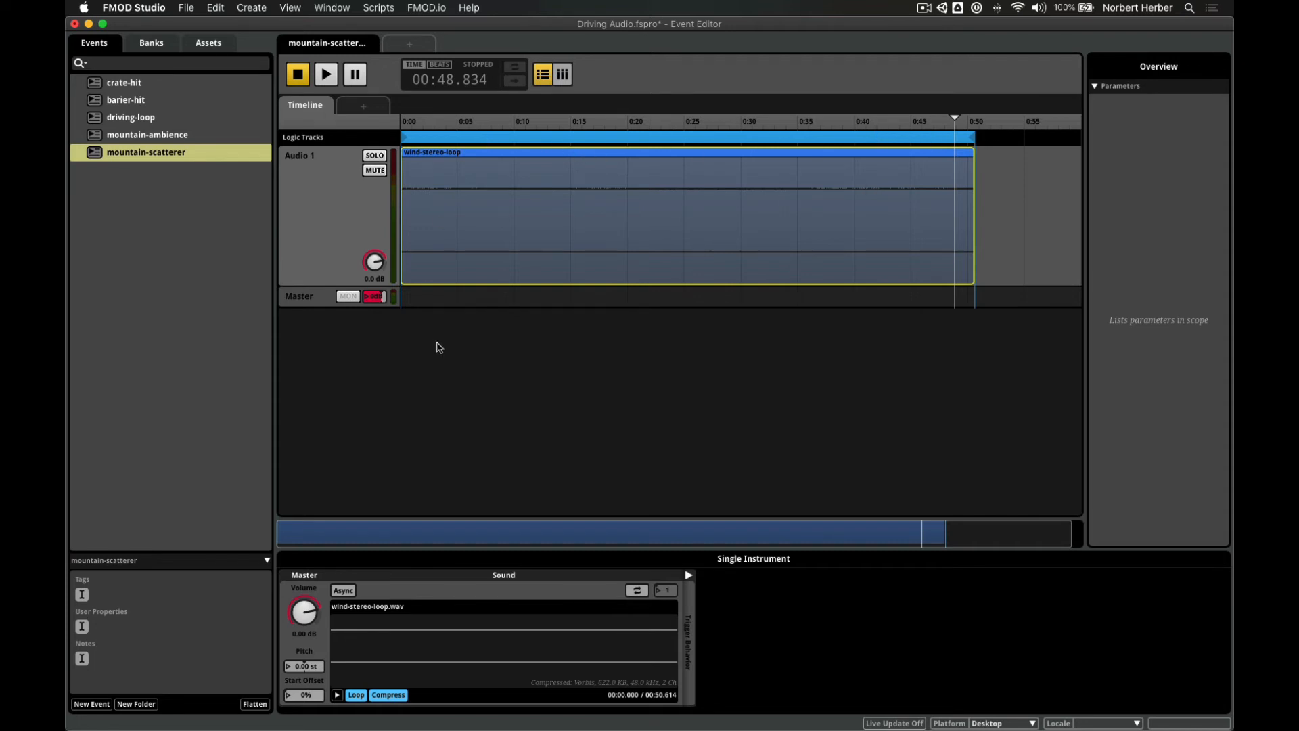
Add a second audio track with a Scatterer Instrument spanning the full length of the loop region.
right_click(321, 269)
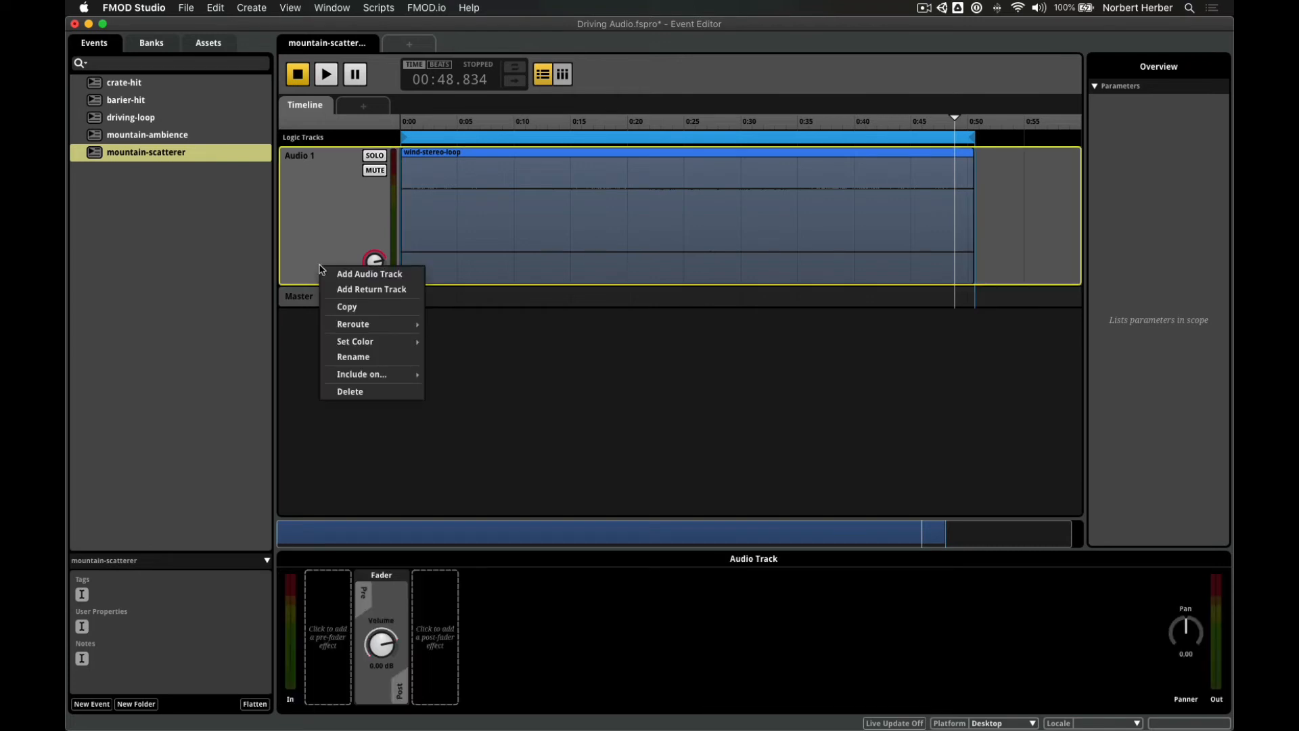
click(346, 277)
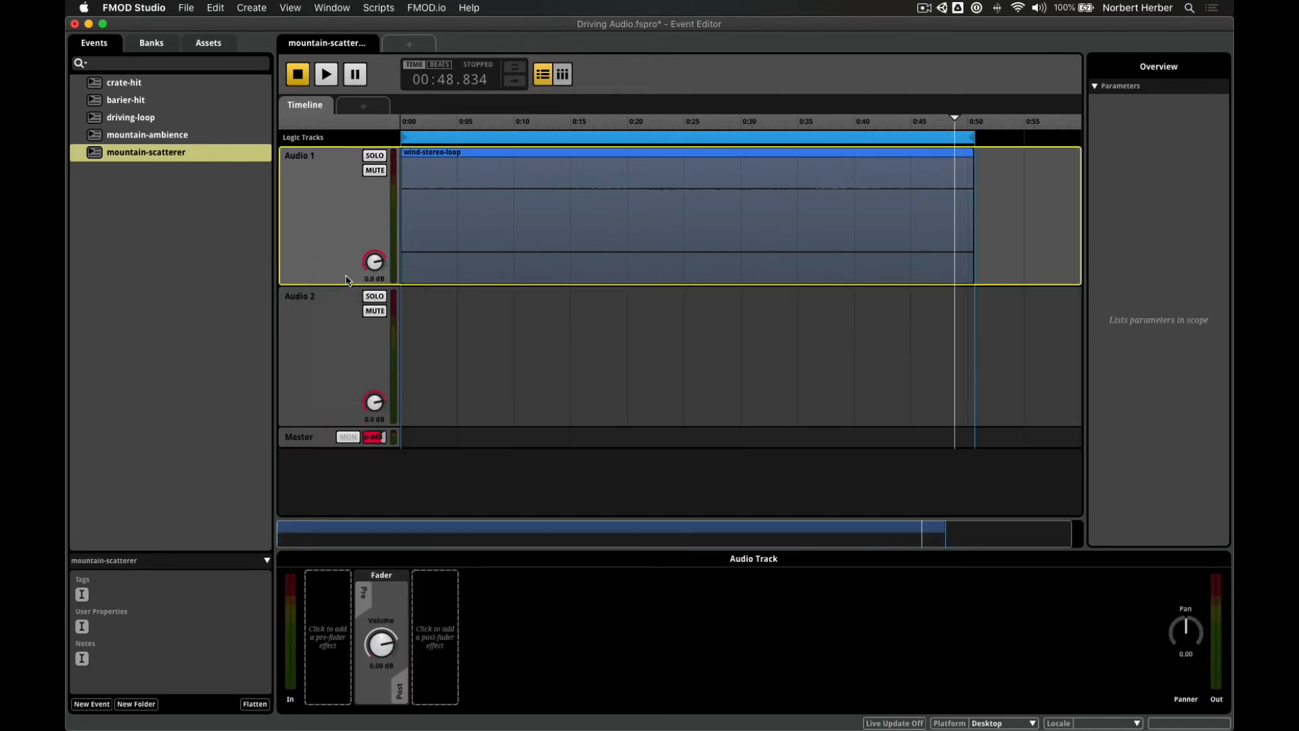
right_click(421, 337)
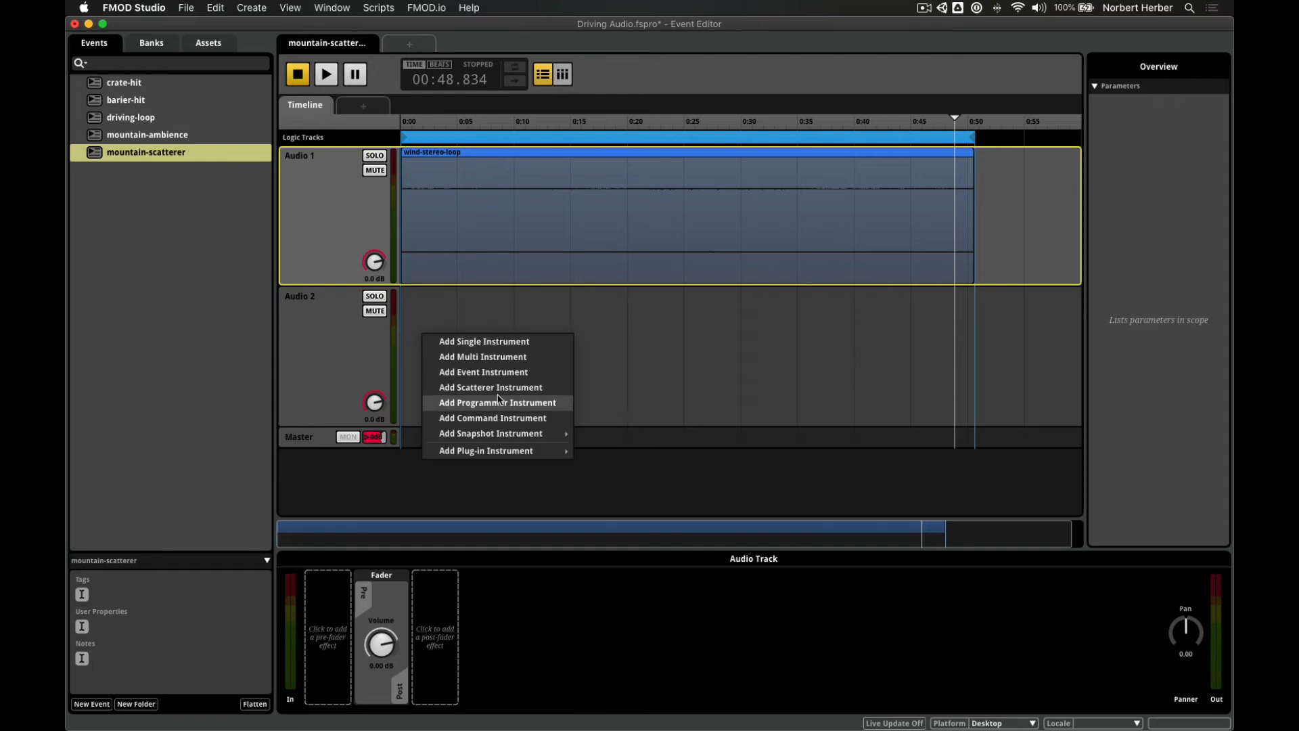
click(560, 394)
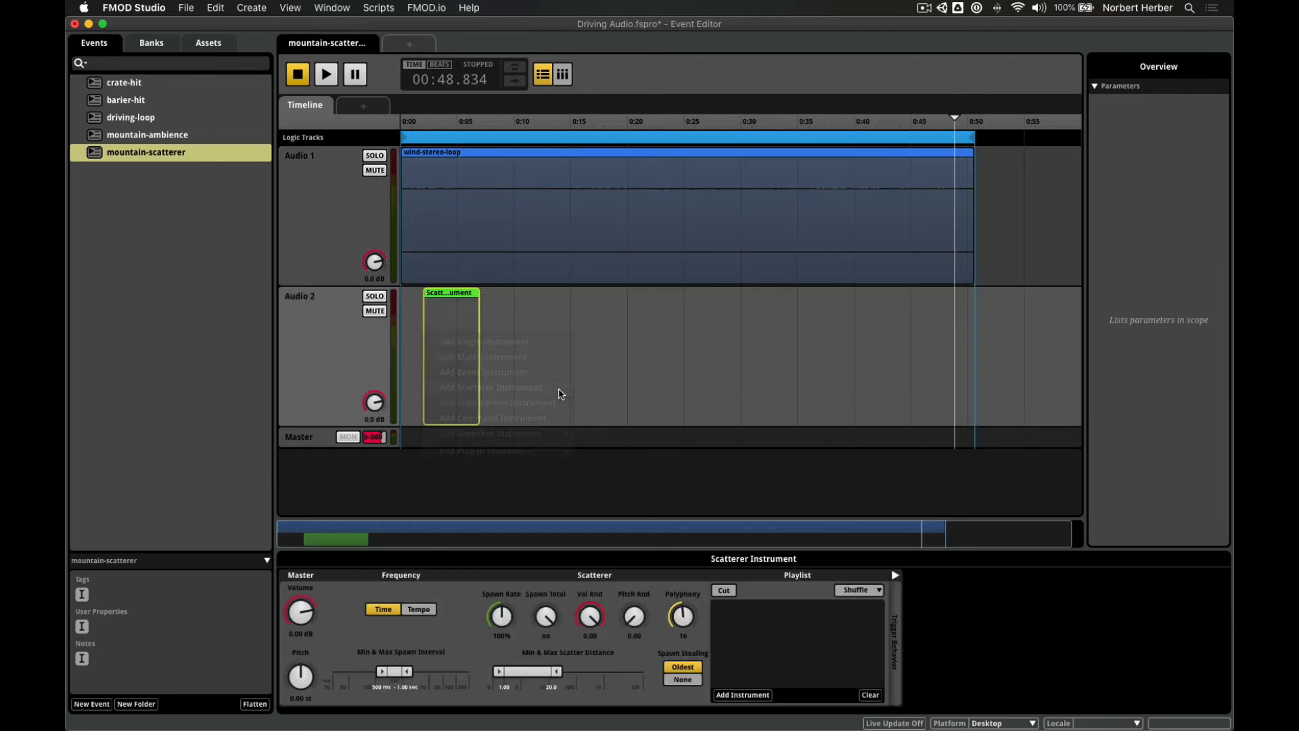
drag(460, 377, 968, 358)
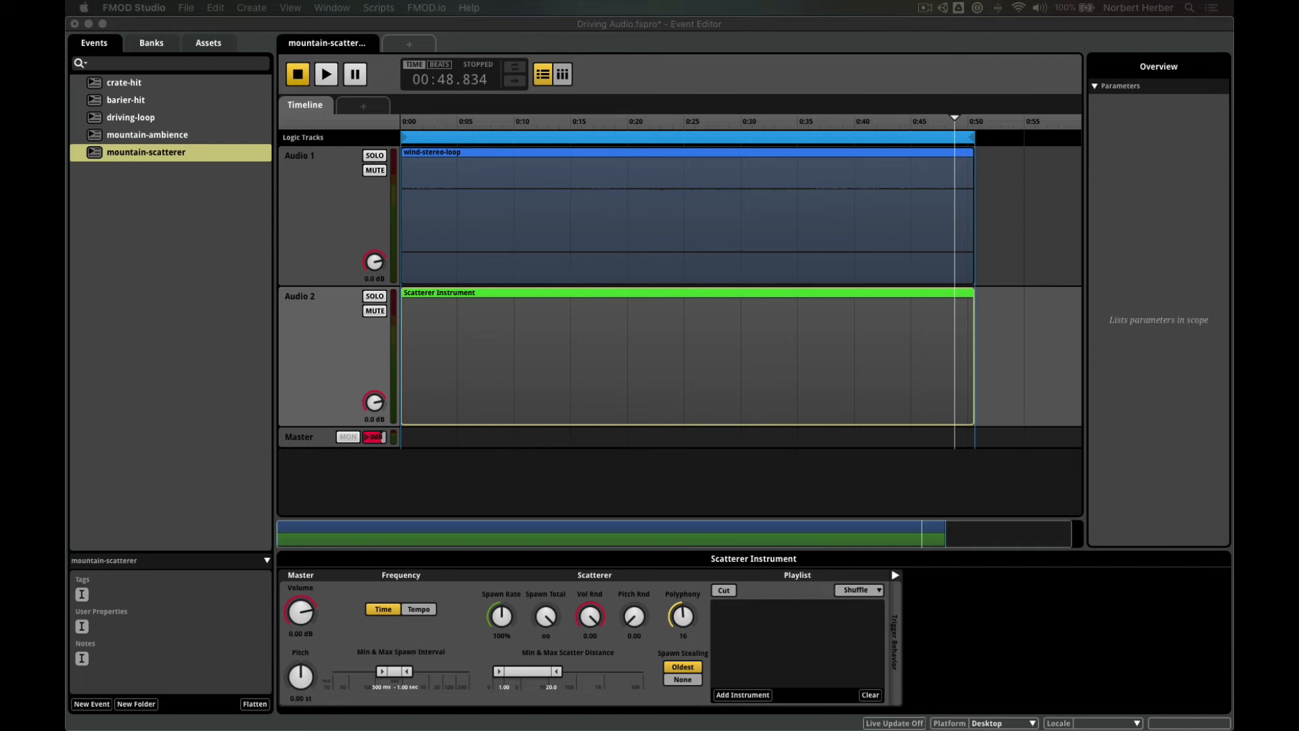
Fill the scatterer's playlist with eagle-cry, hawk-01, hawk-02, hawk-03 and kakadu, and save the project.
drag(278, 474, 761, 632)
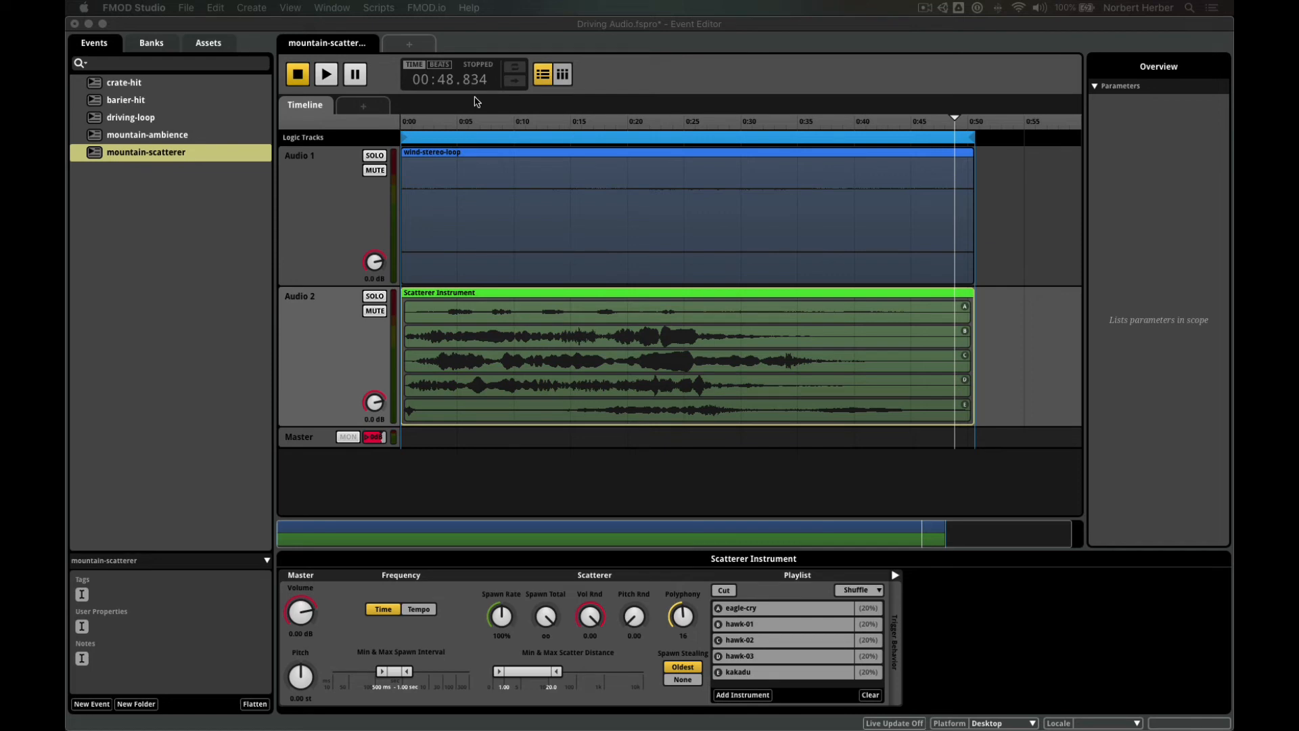
click(575, 137)
key(super+s)
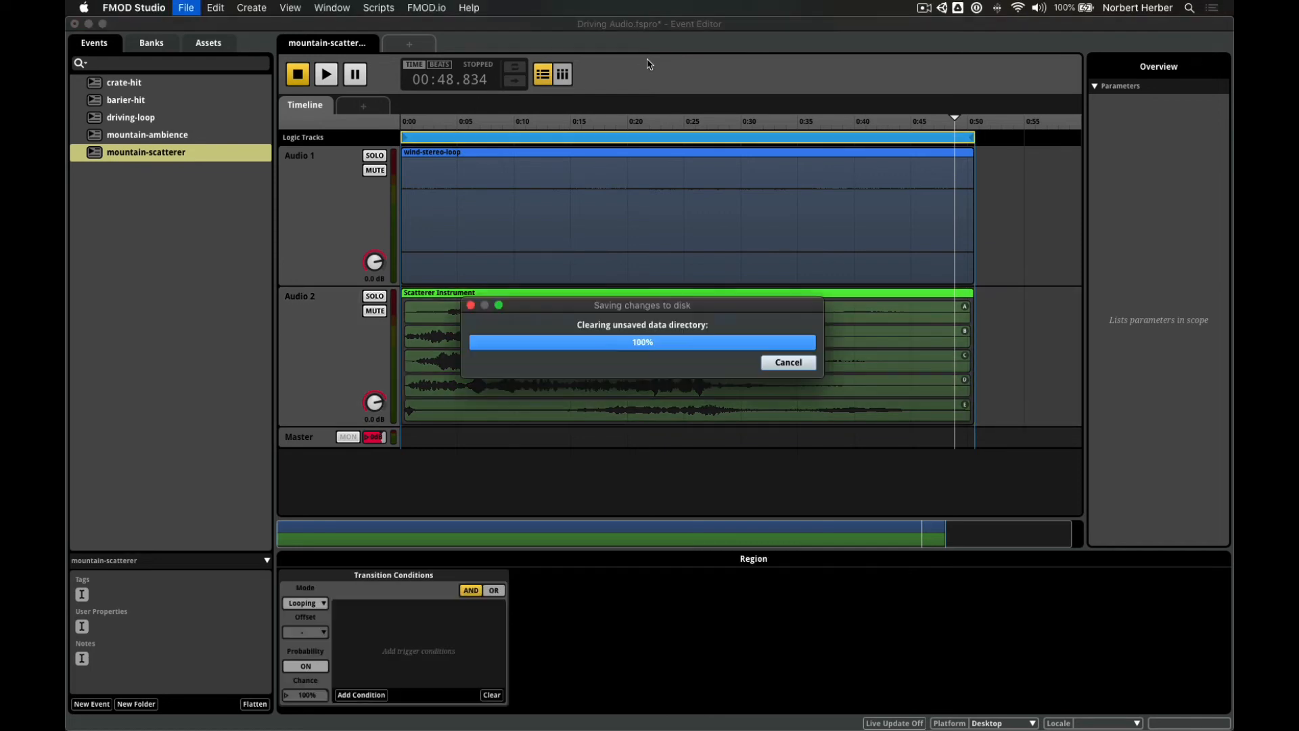
Audition the scattered bird calls, set the scatterer's minimum and maximum spawn interval to 1.50 and 14.0 seconds, and replay the event.
key(space)
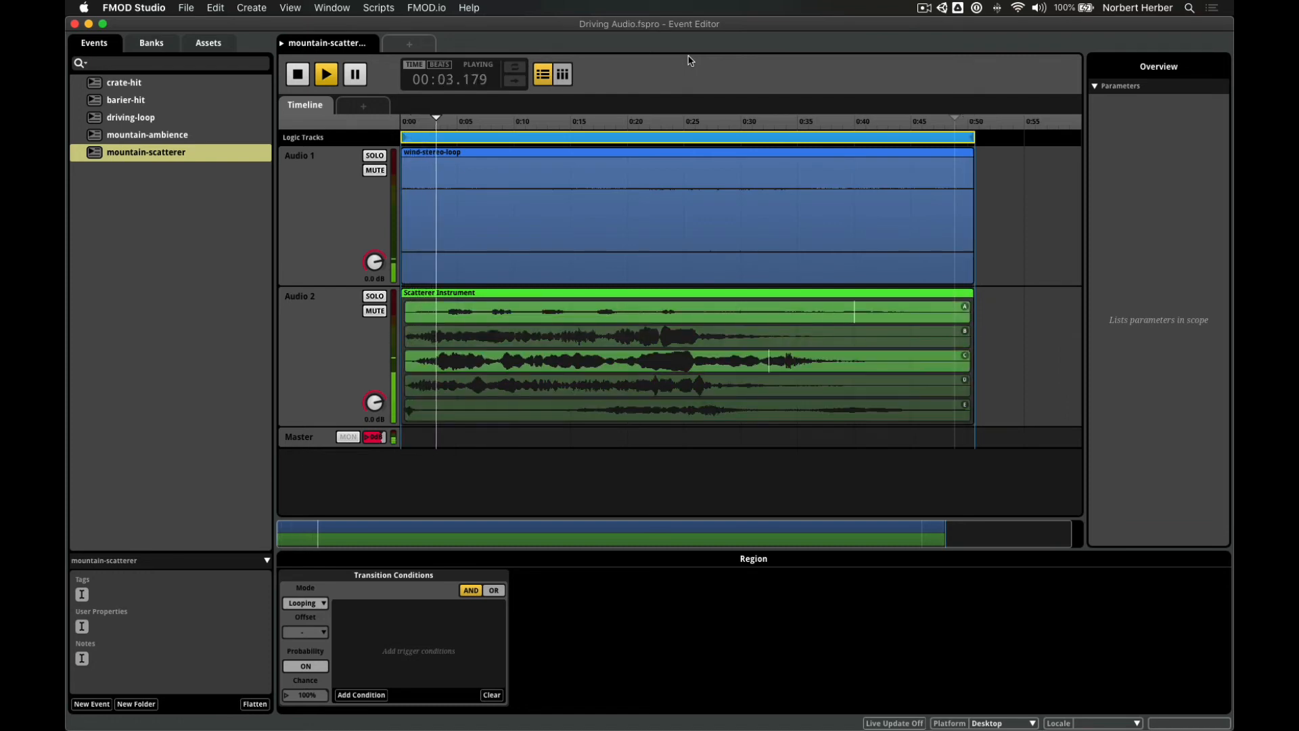
click(566, 372)
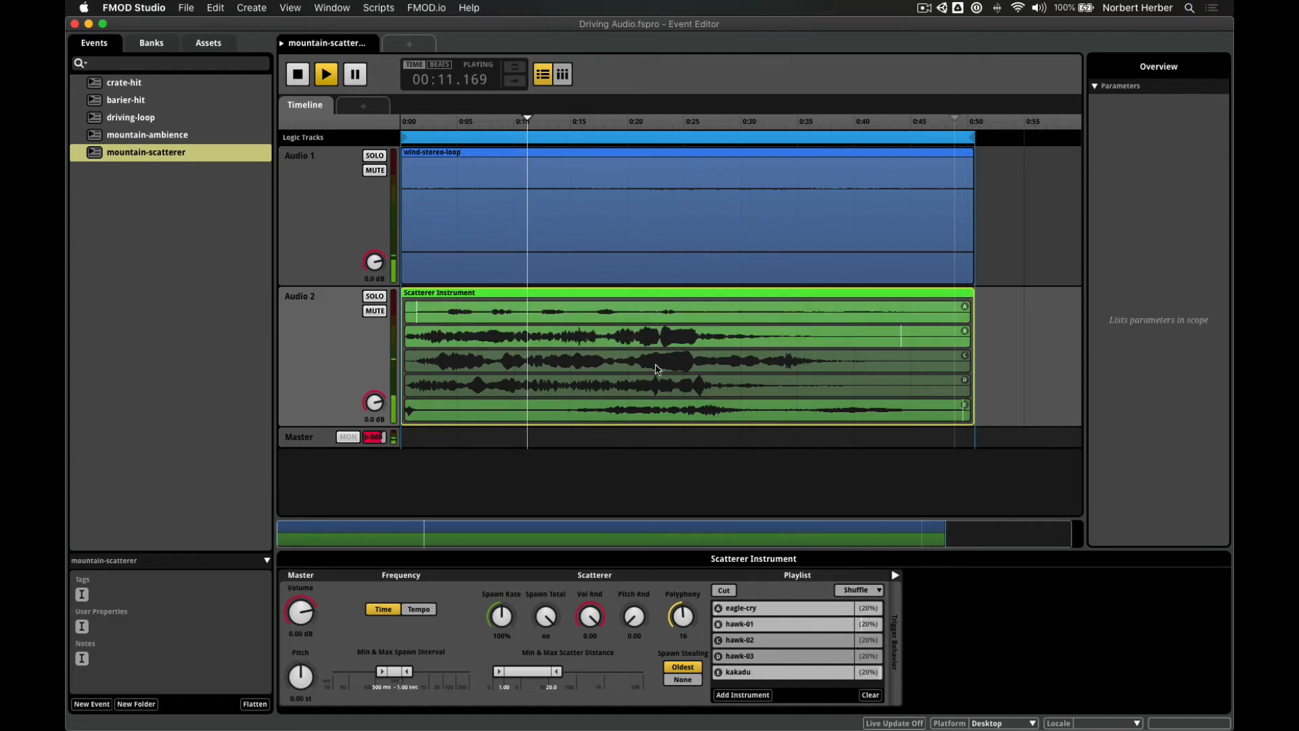
key(space)
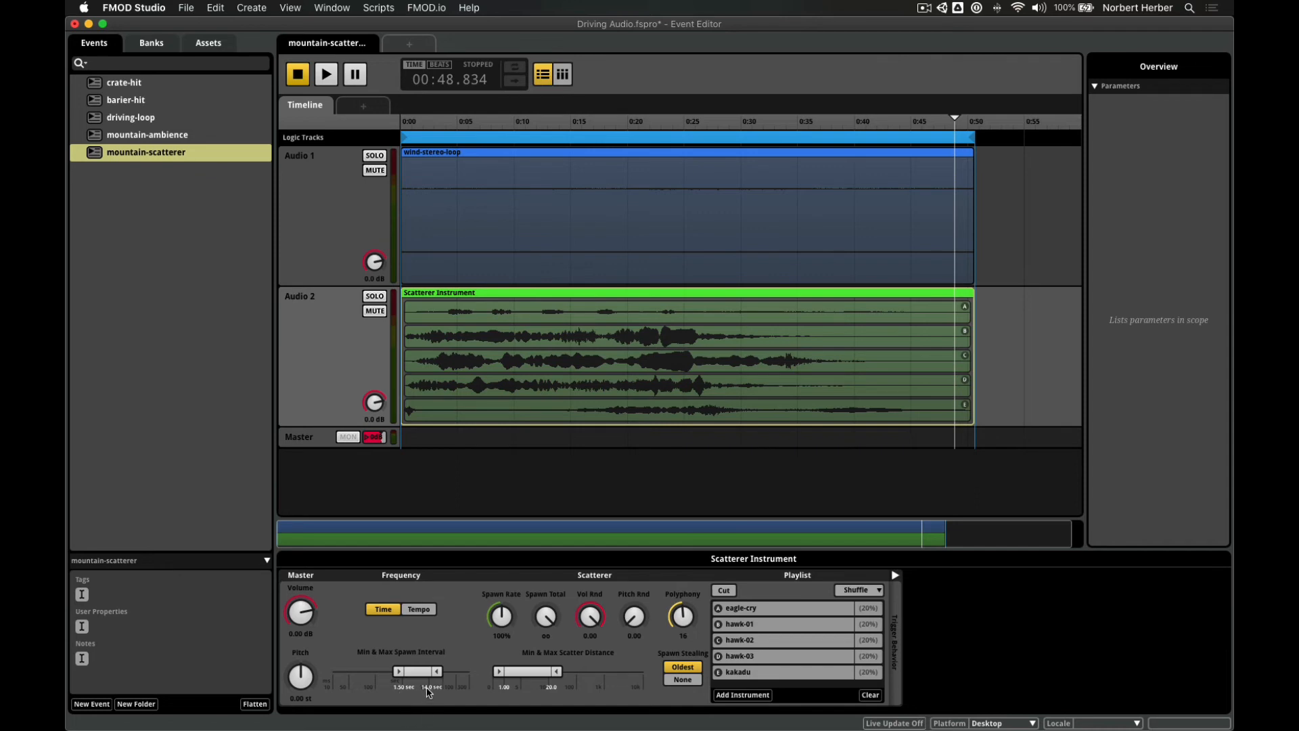
key(space)
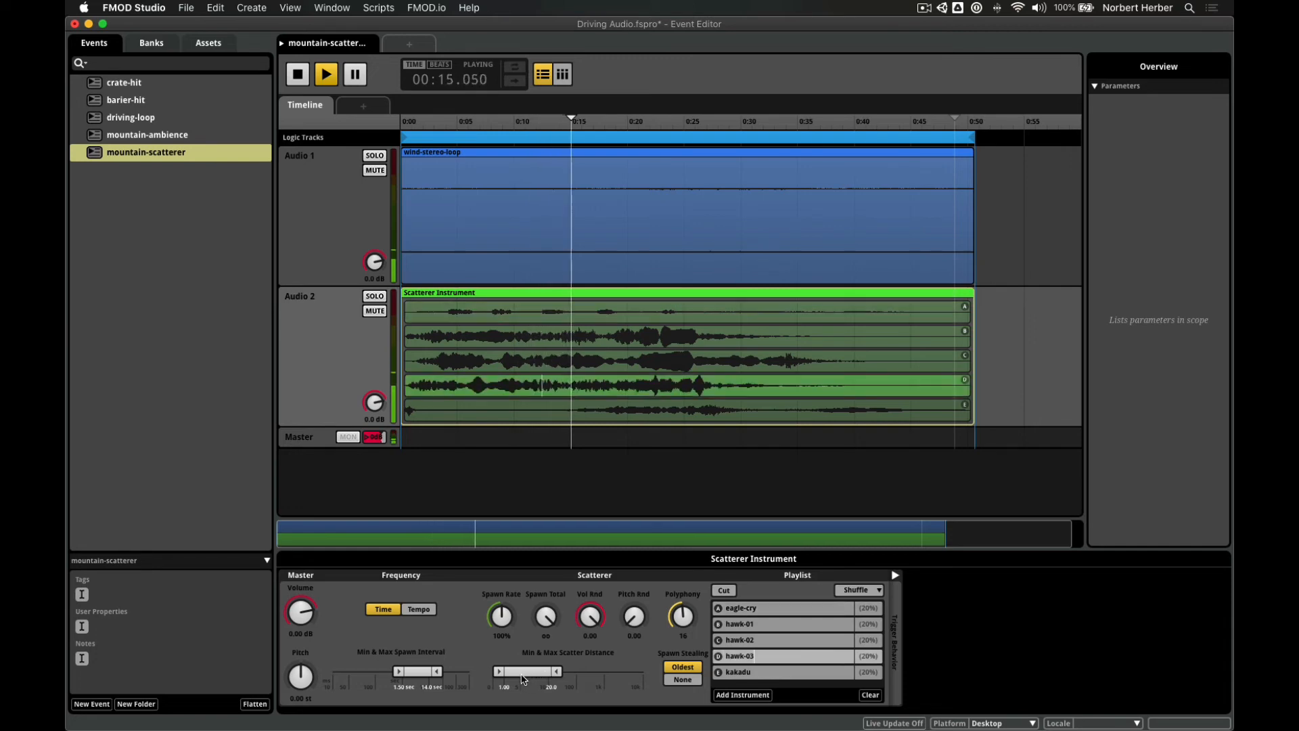
Set the scatterer's minimum and maximum scatter distance to 200 and 5.00k.
drag(529, 678, 605, 671)
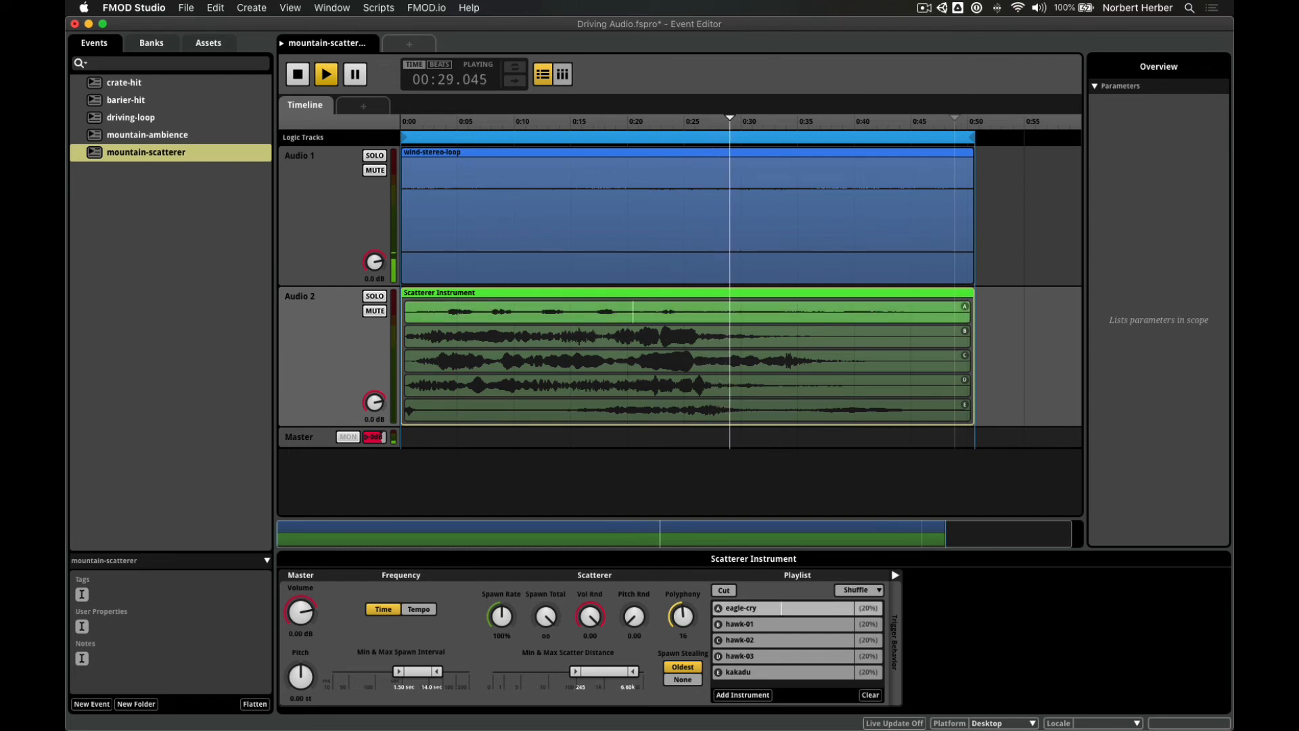
double_click(581, 688)
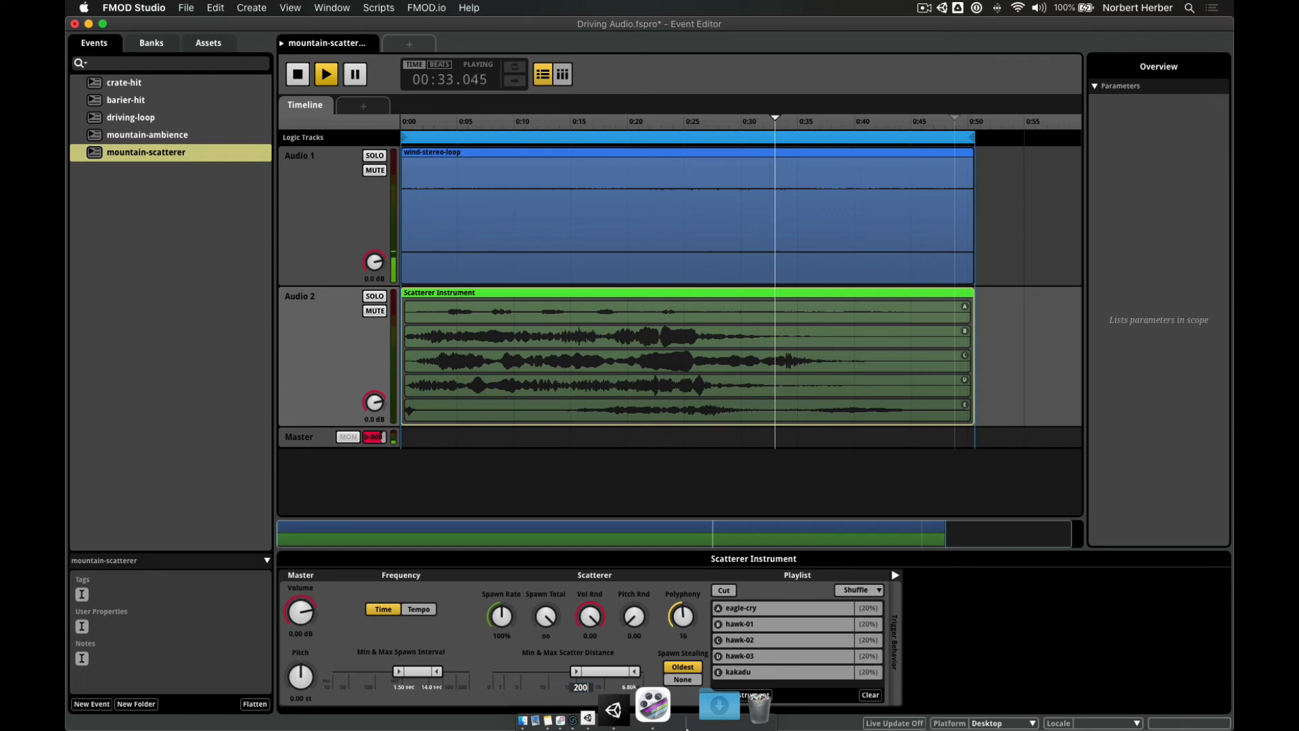
text(200)
key(Return)
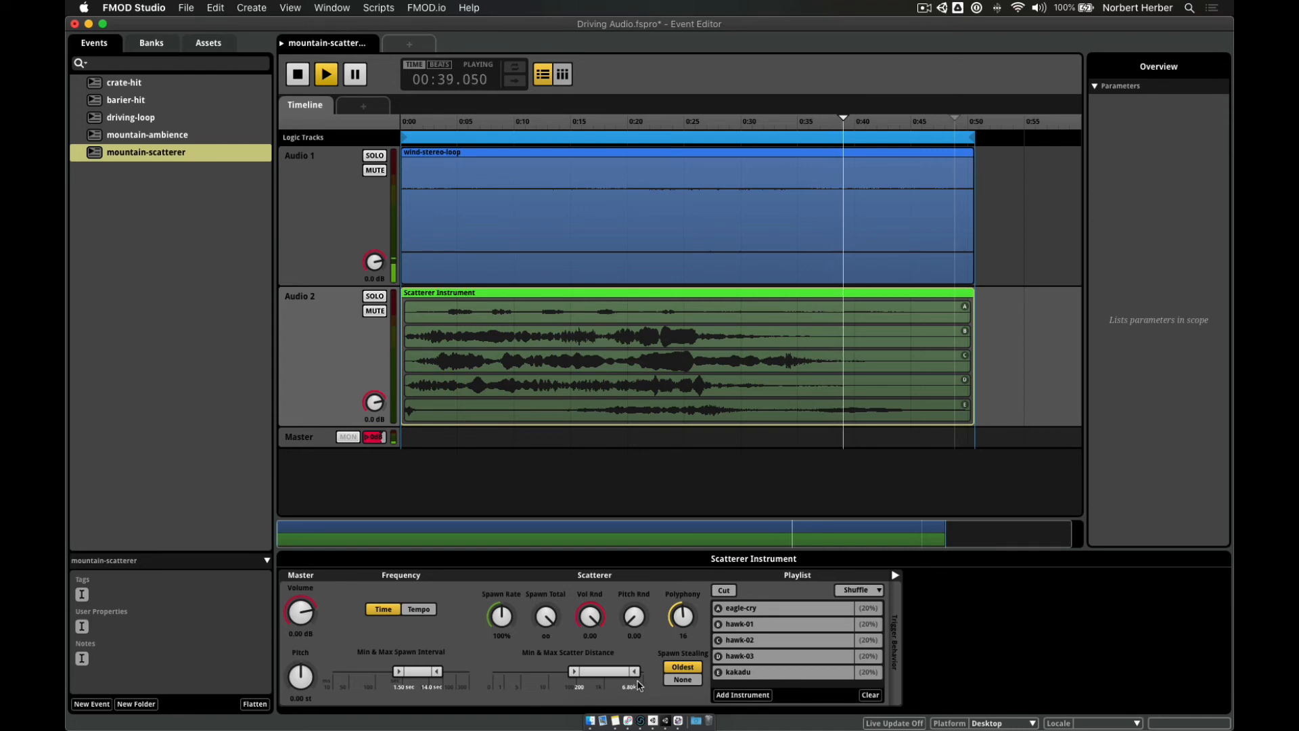
drag(634, 672, 627, 671)
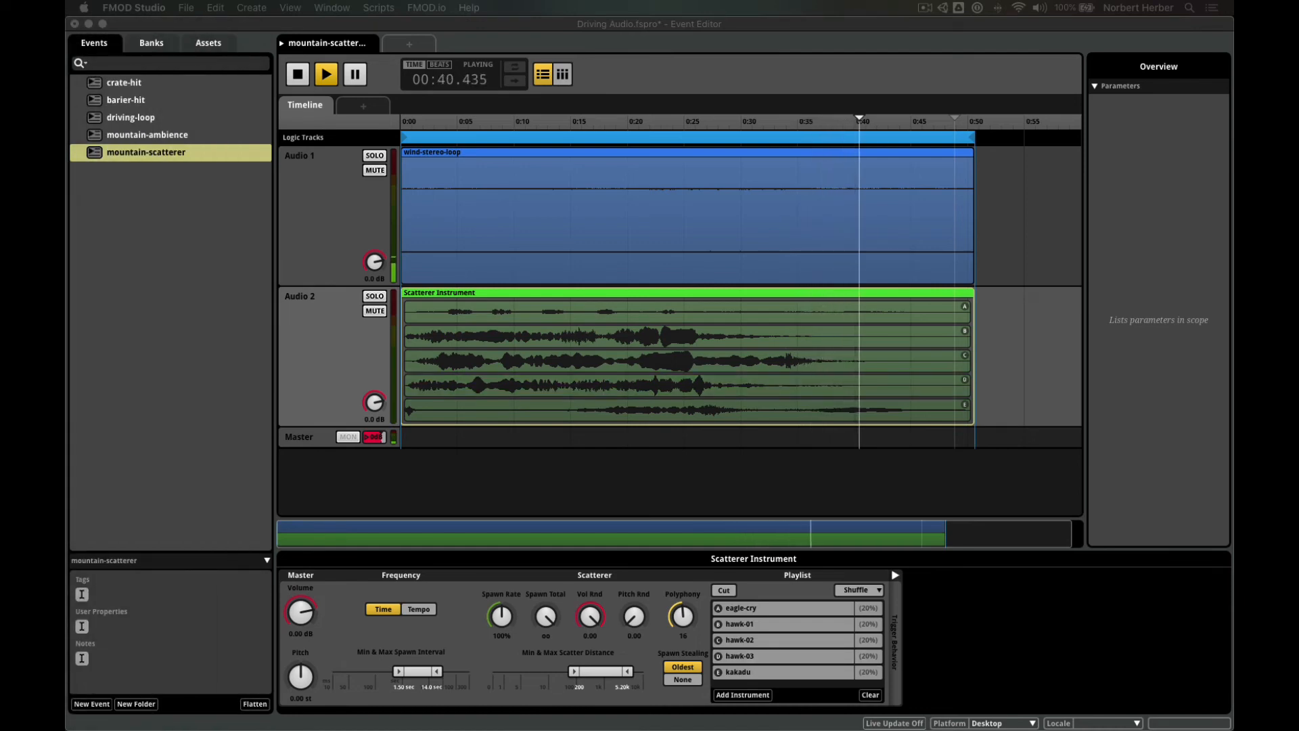
click(621, 687)
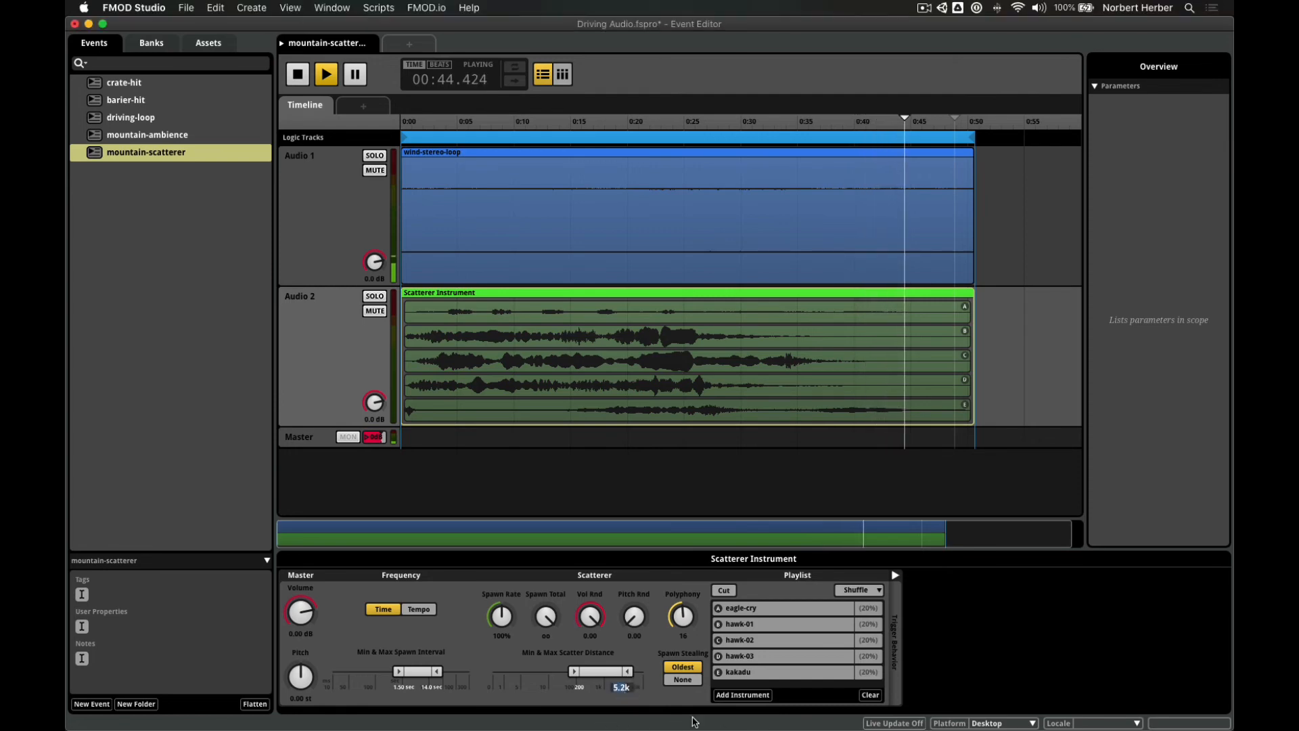
text(5.0)
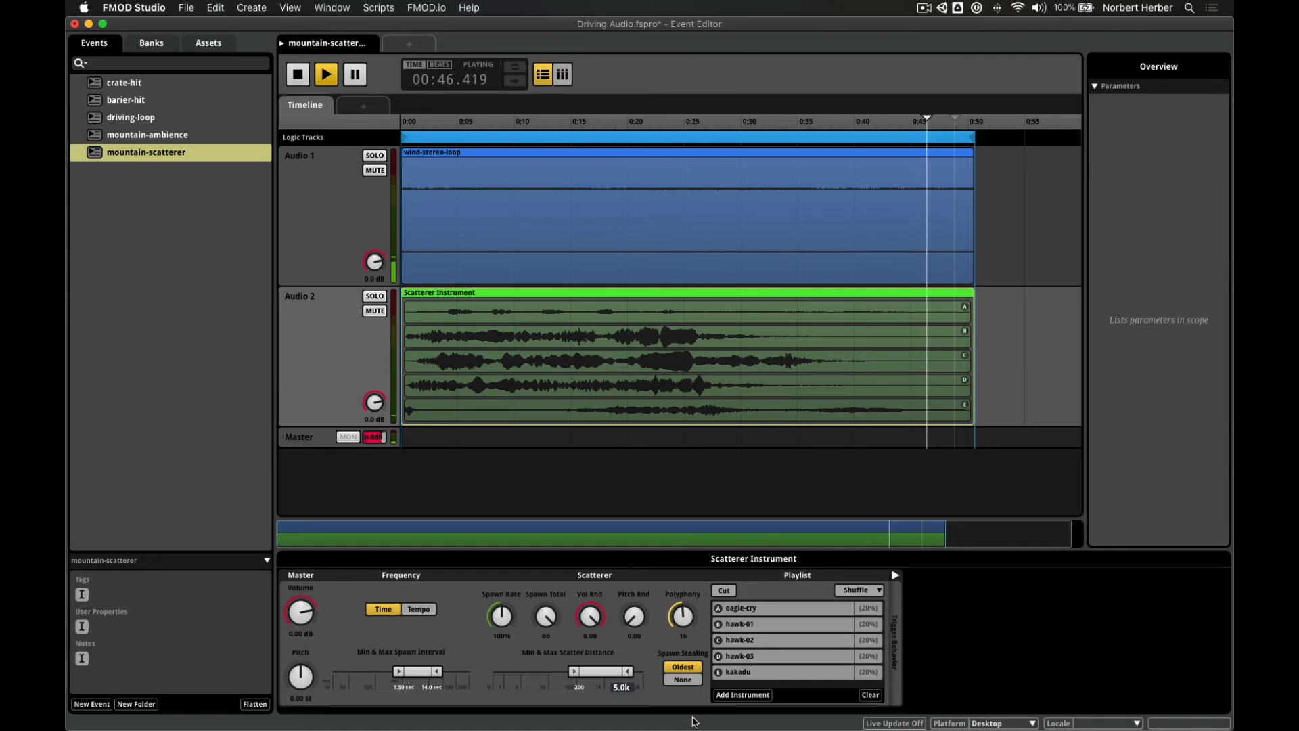
key(Return)
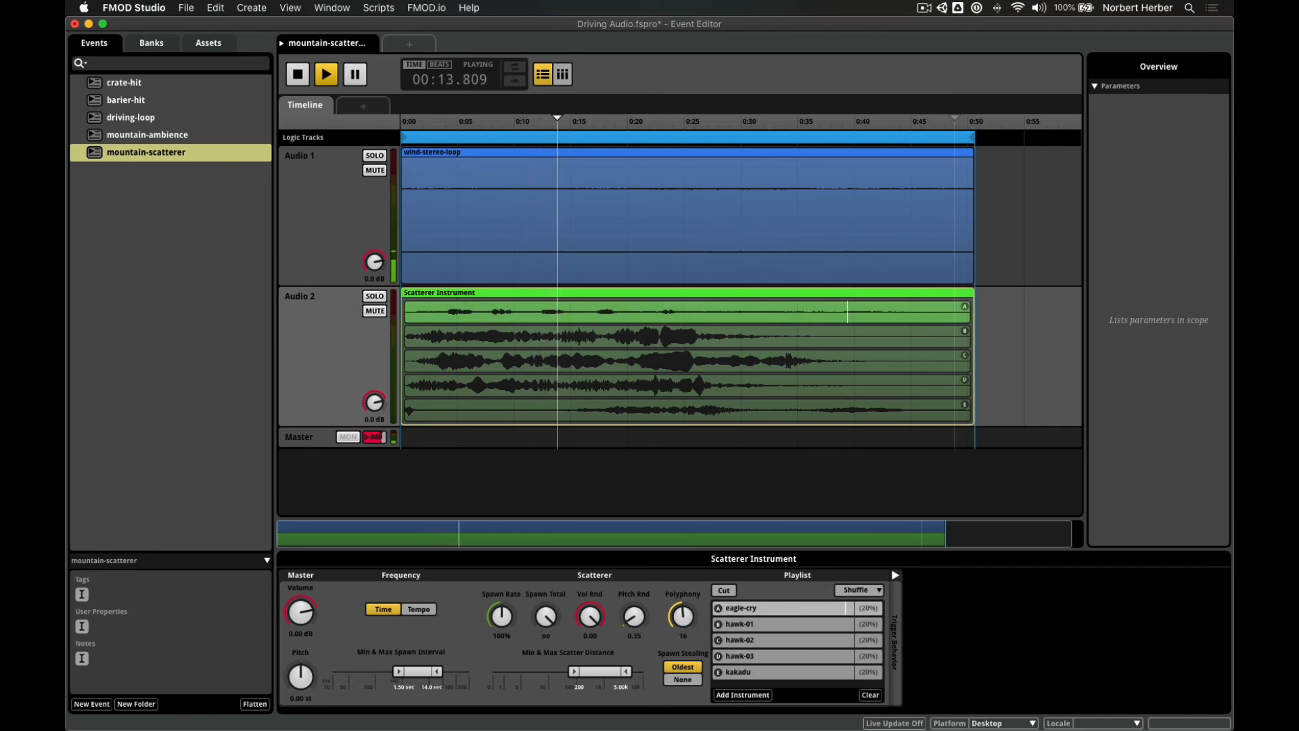
Set the scatterer's pitch randomization to 4.00 and add modulation to its master pitch.
drag(634, 615, 634, 600)
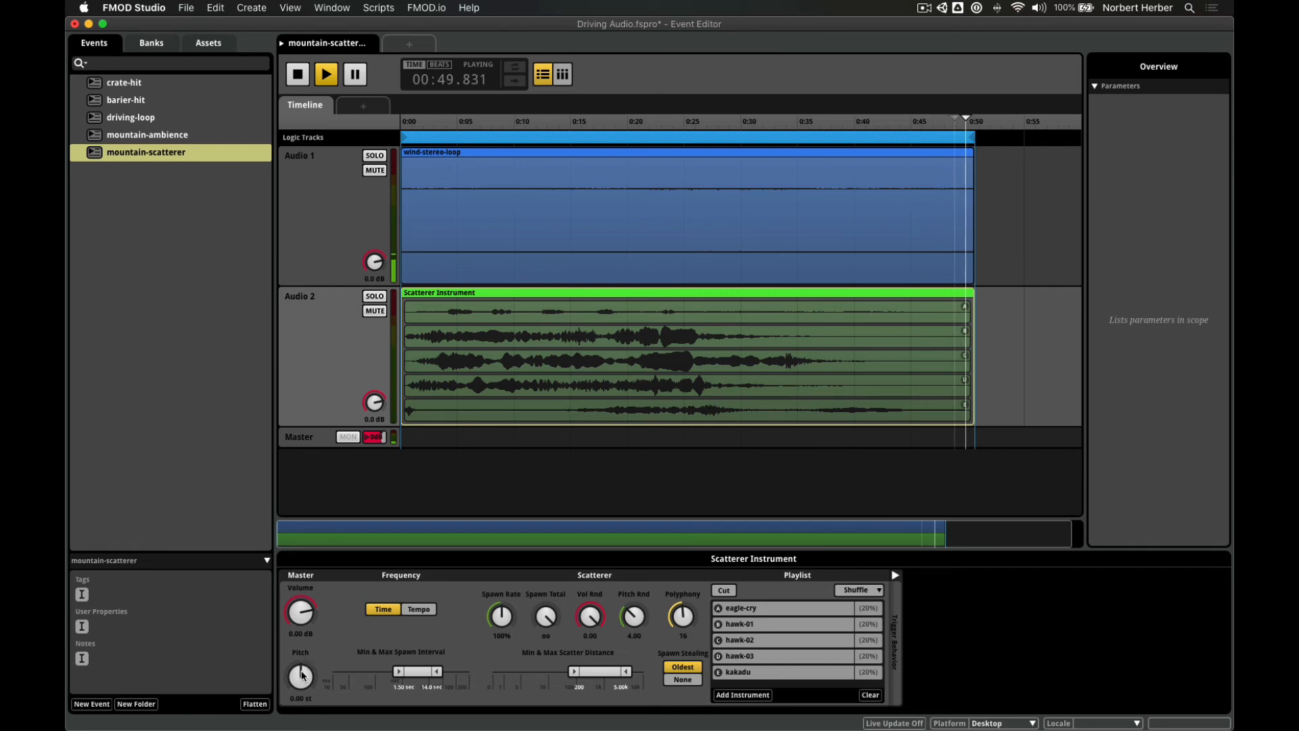
drag(301, 675, 301, 667)
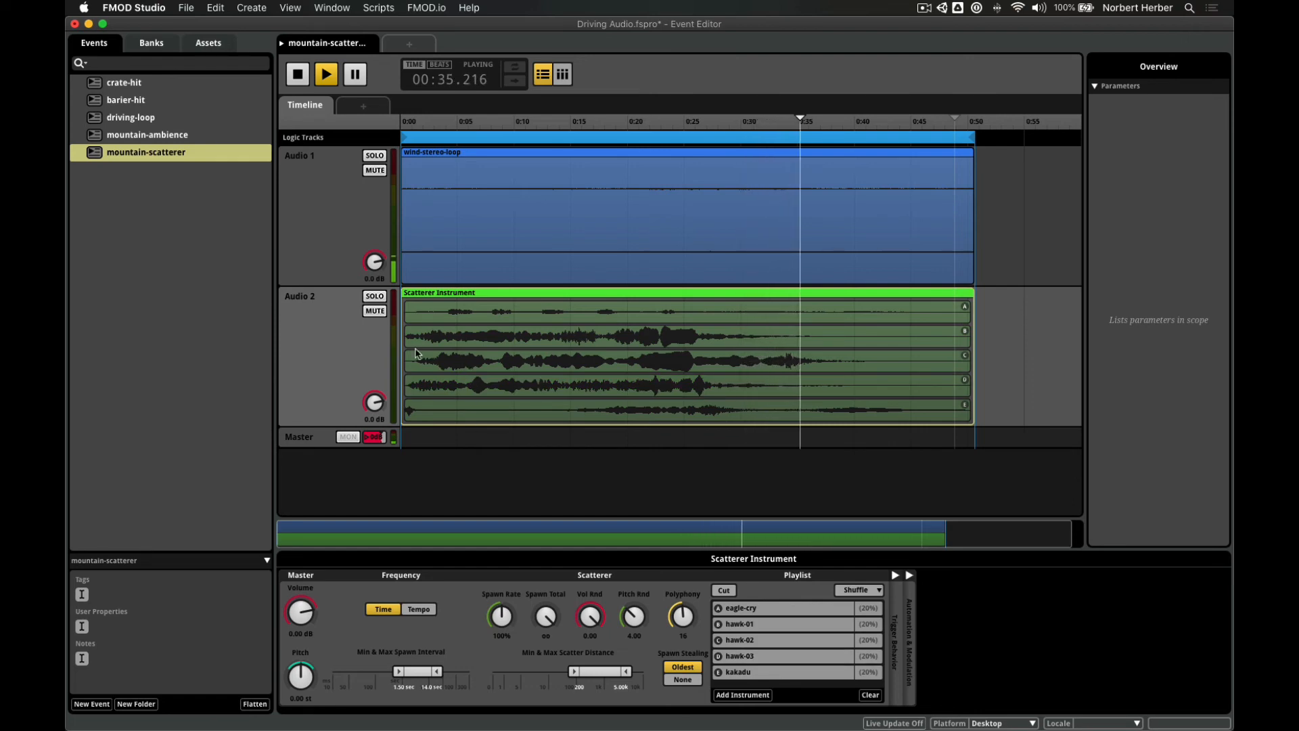
Add an FMOD 3-EQ as a pre-fader effect on the wind loop's track, Audio 1.
click(362, 218)
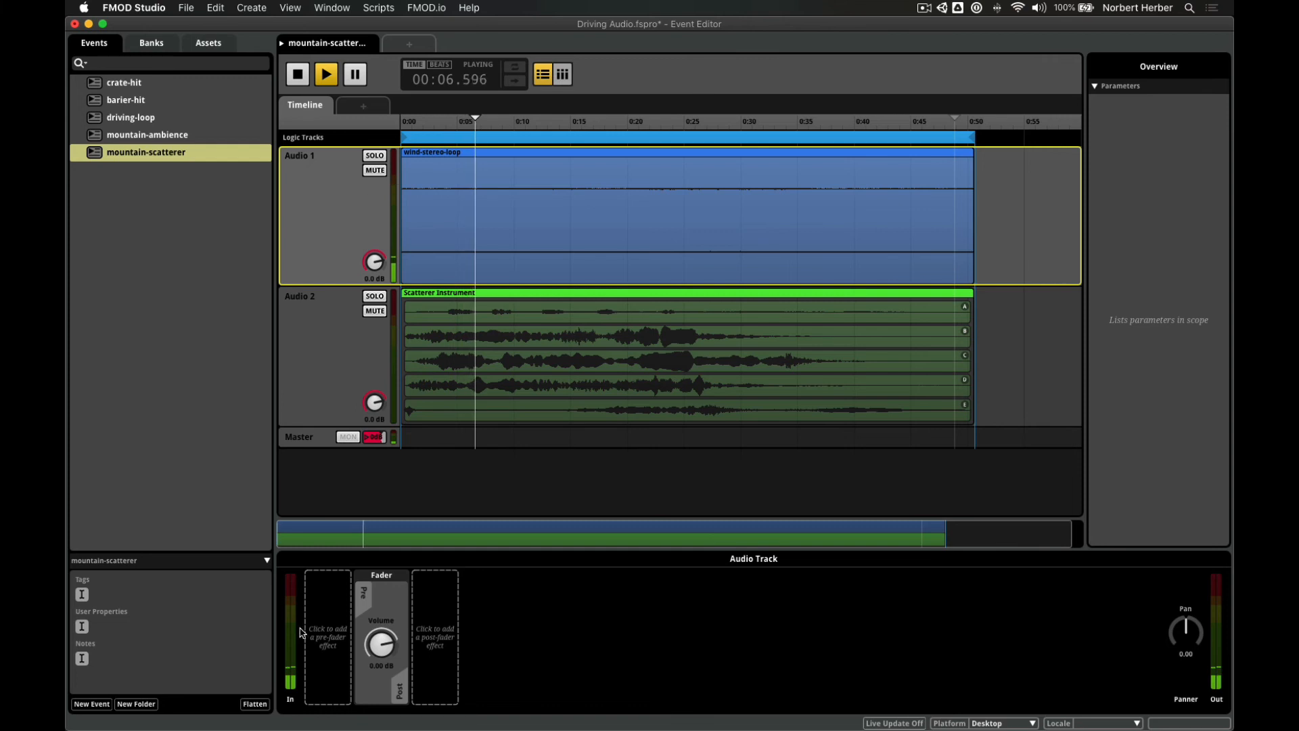
click(335, 646)
mouse_move(353, 648)
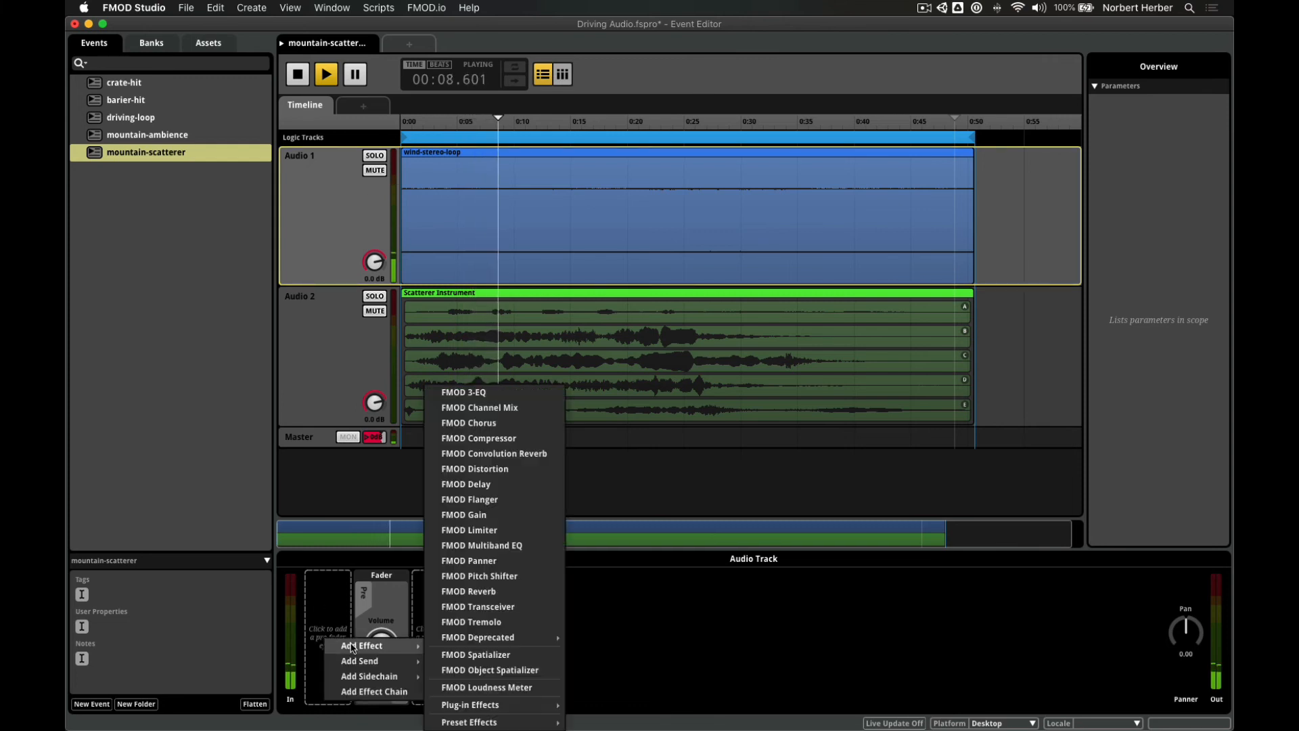
click(325, 615)
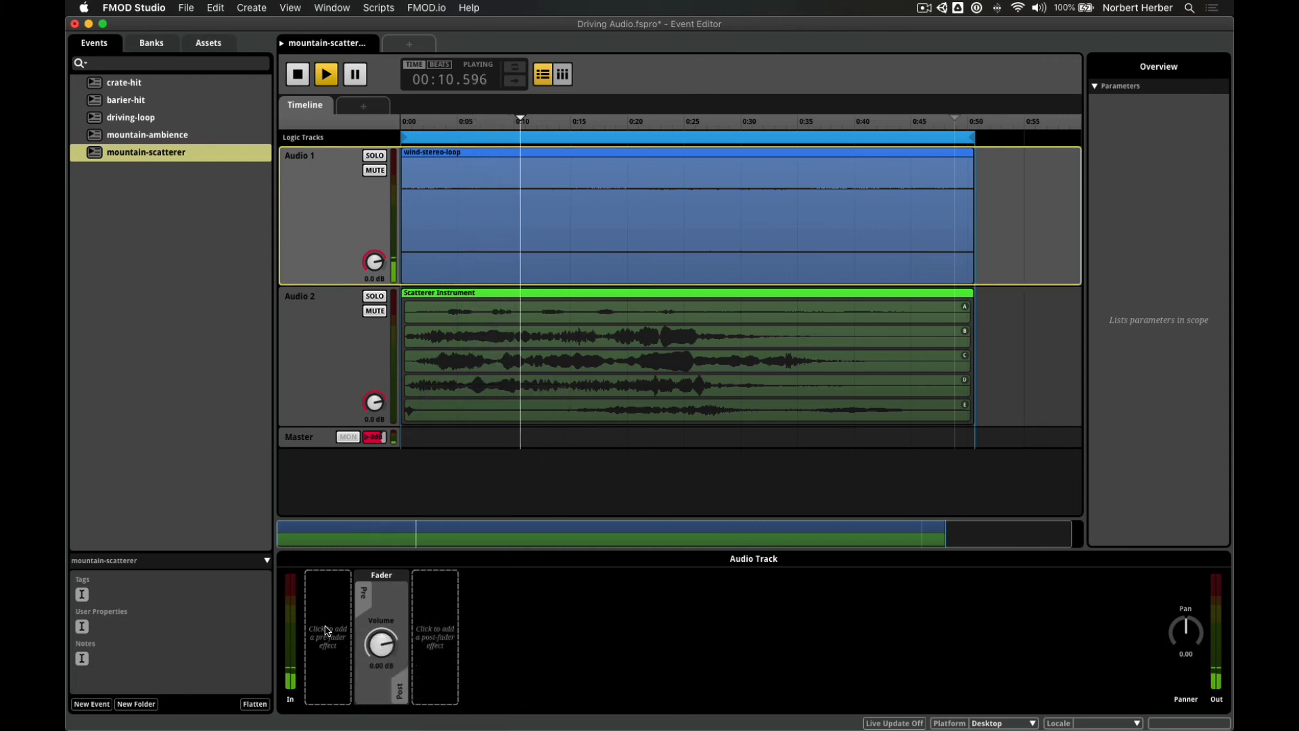
click(328, 629)
mouse_move(353, 641)
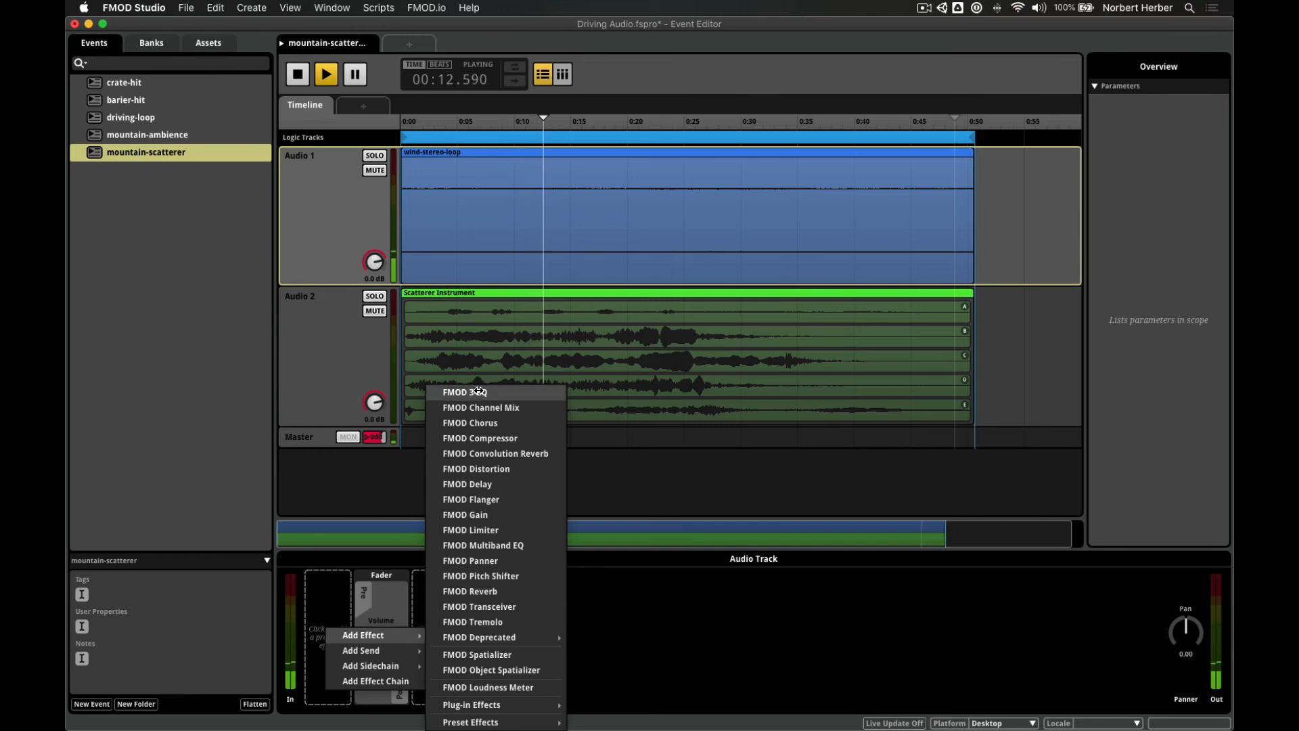
click(500, 395)
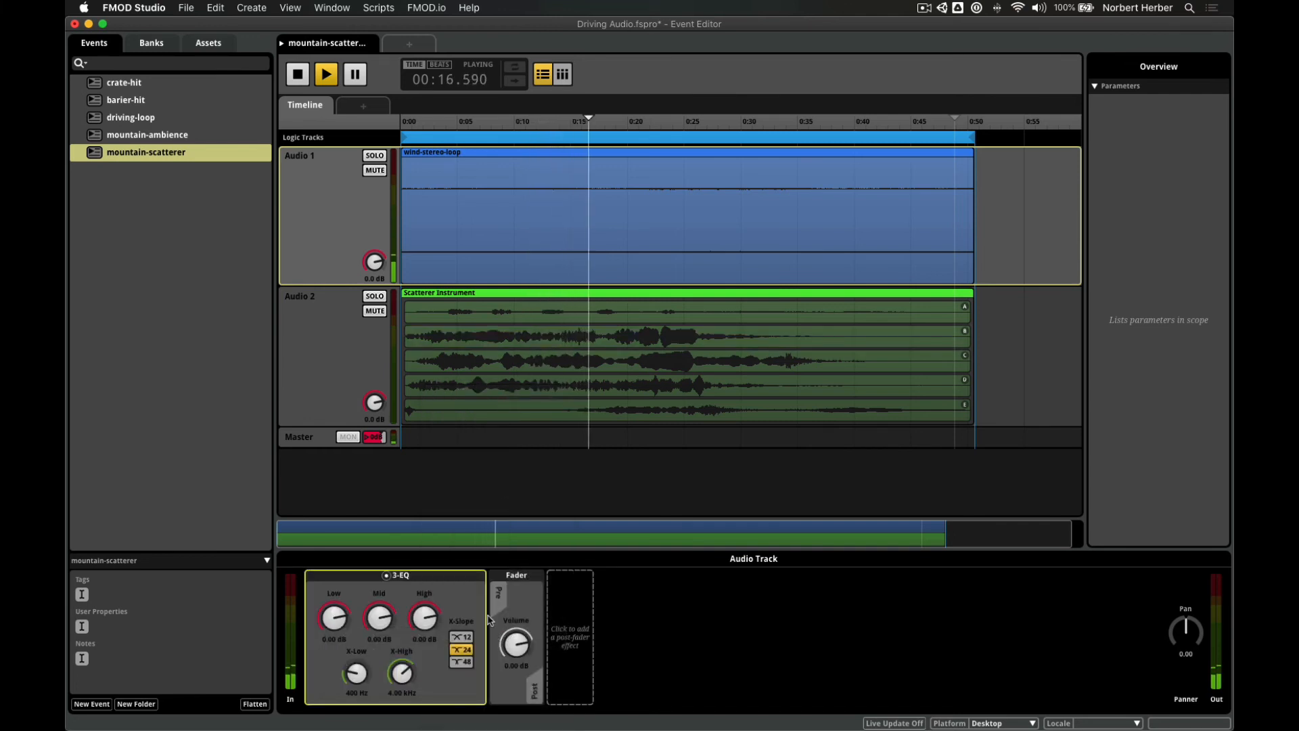
Set the 3-EQ to slope 12, X-Low 300 Hz, X-High 1.30 kHz, High -20.0 dB, Low 2.50 dB, and Audio 1's volume to -8.0 dB.
click(461, 636)
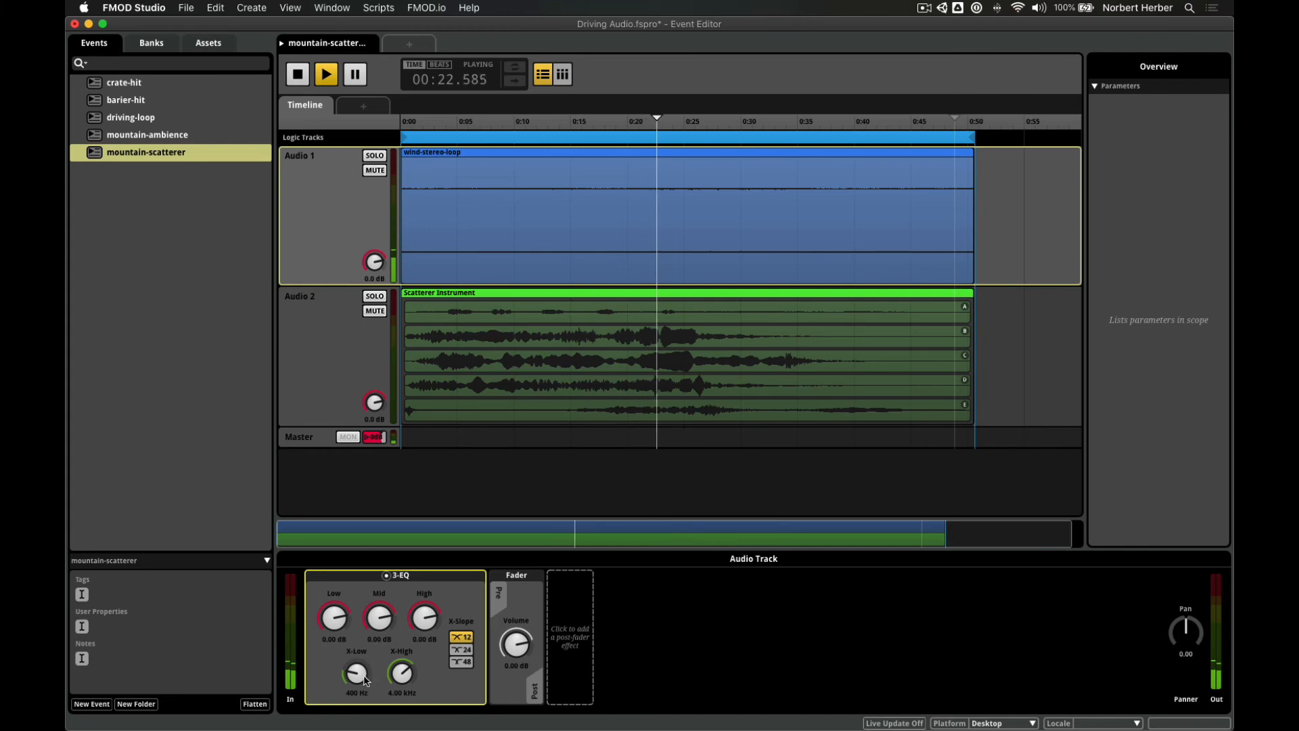
drag(364, 676, 401, 683)
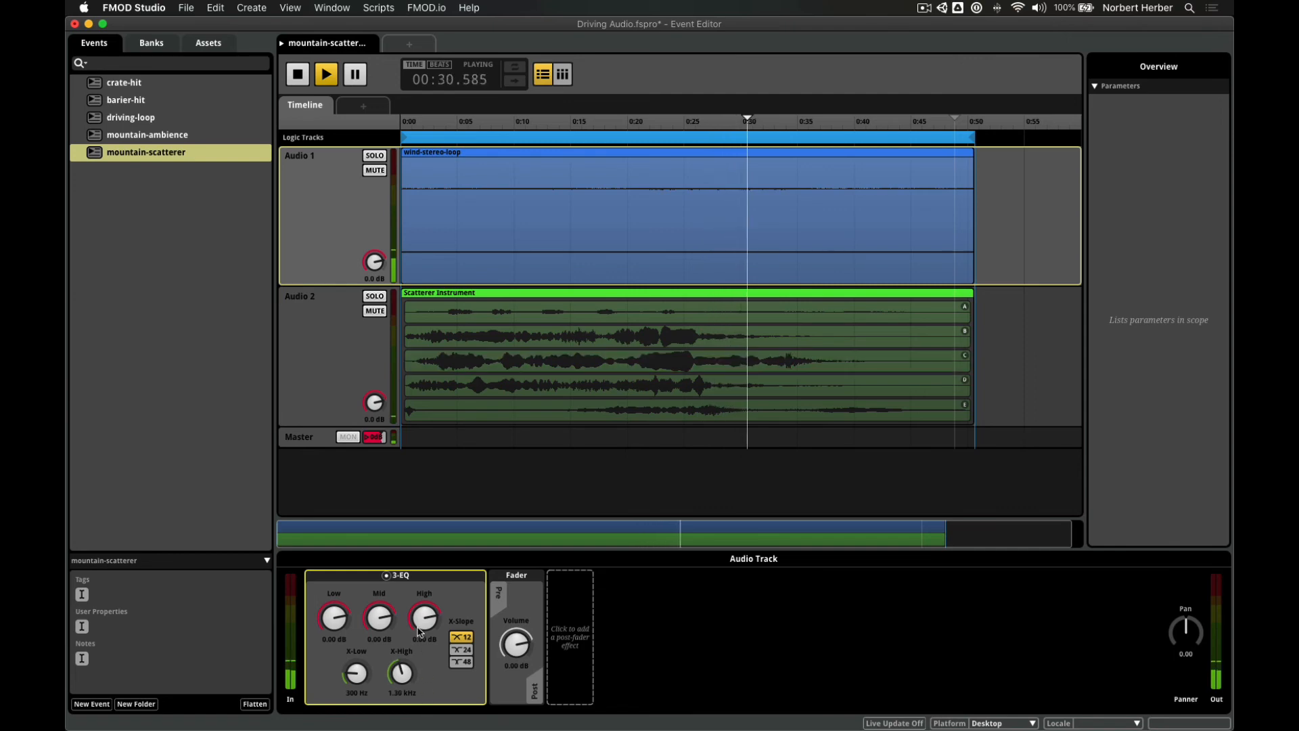
drag(420, 633, 419, 656)
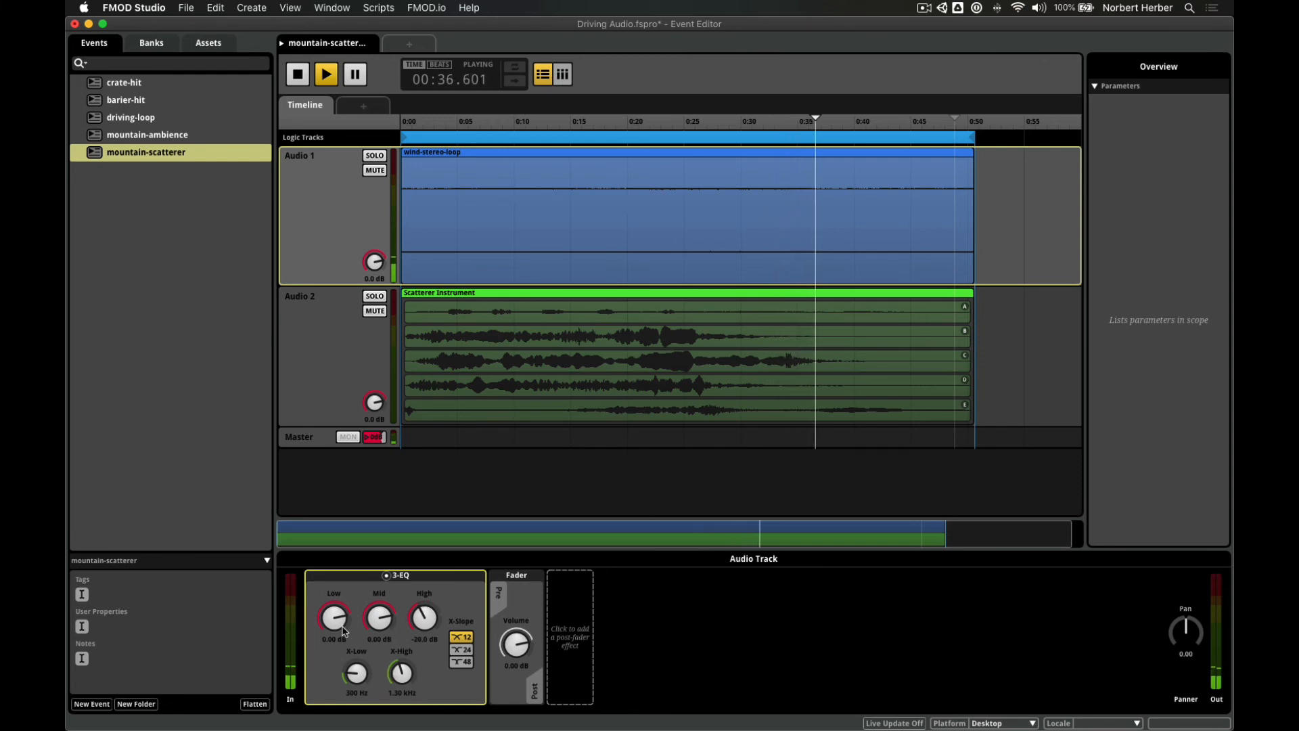
drag(335, 618, 334, 613)
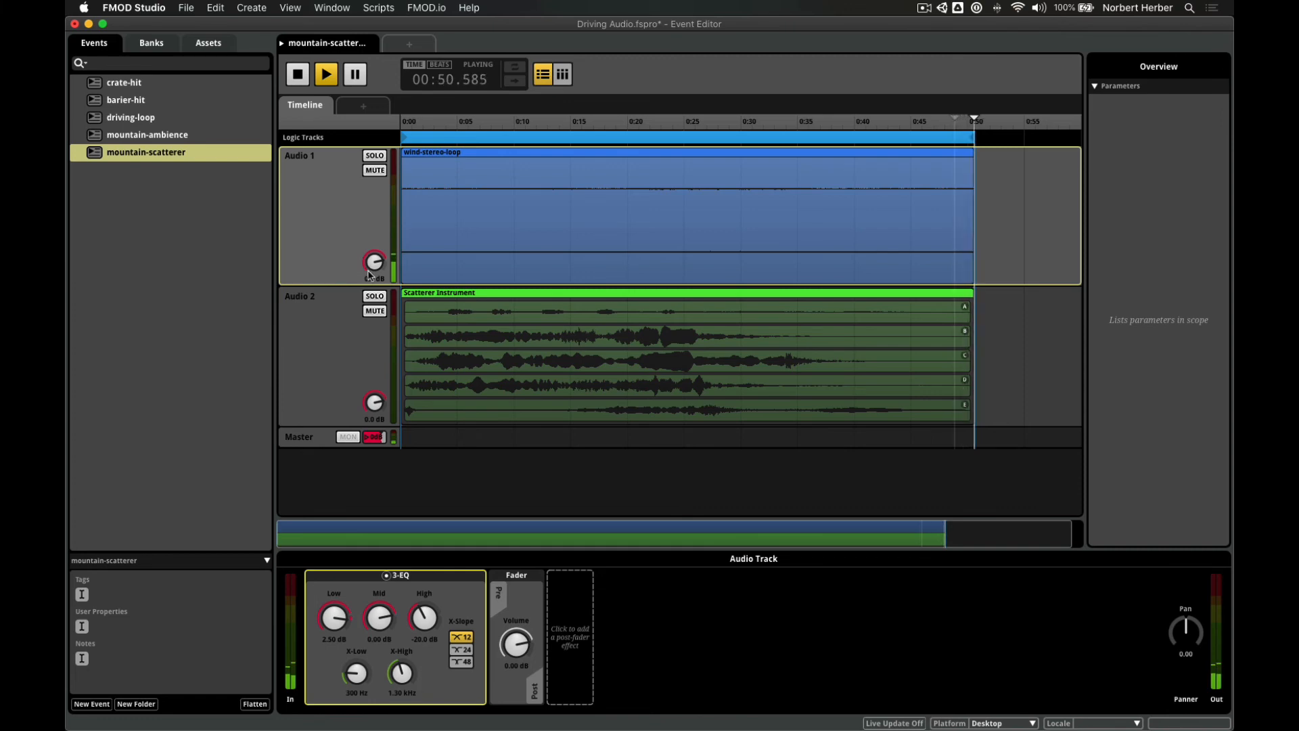
drag(359, 258, 378, 284)
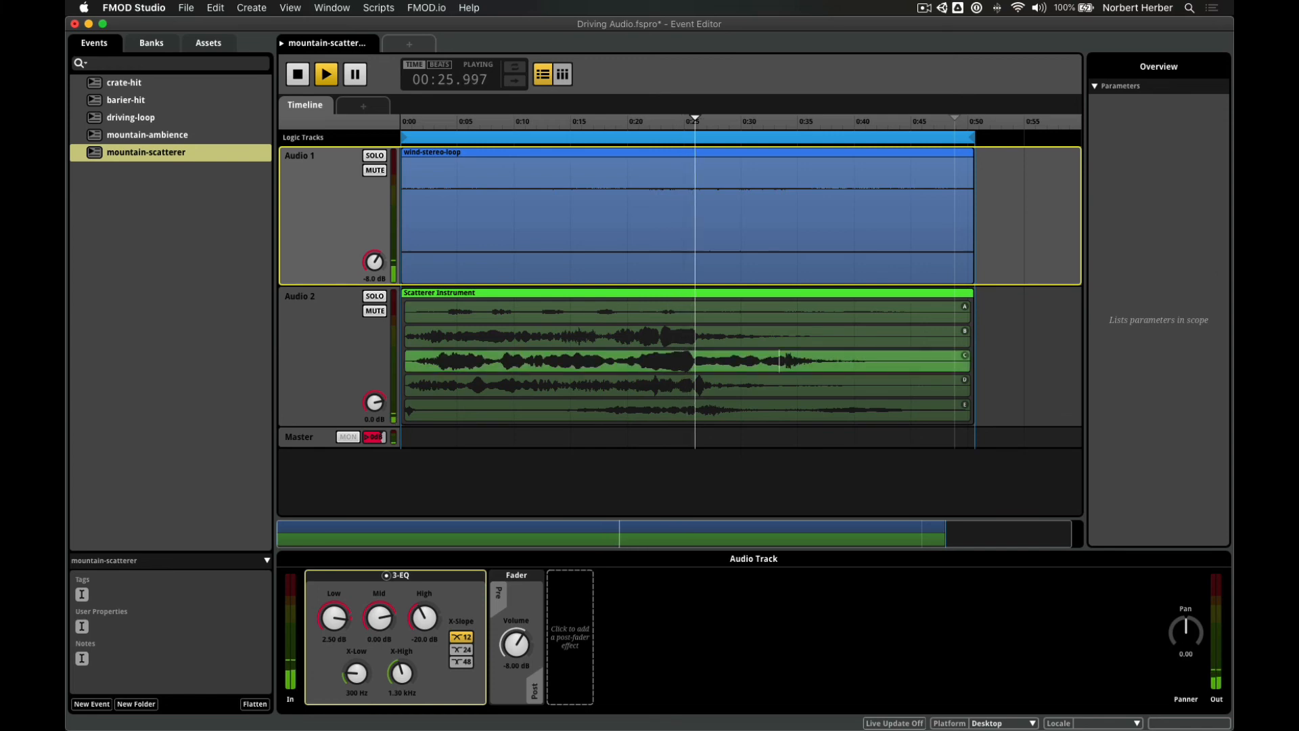
Add an FMOD Reverb as a pre-fader effect on the scatterer's track, Audio 2.
click(303, 383)
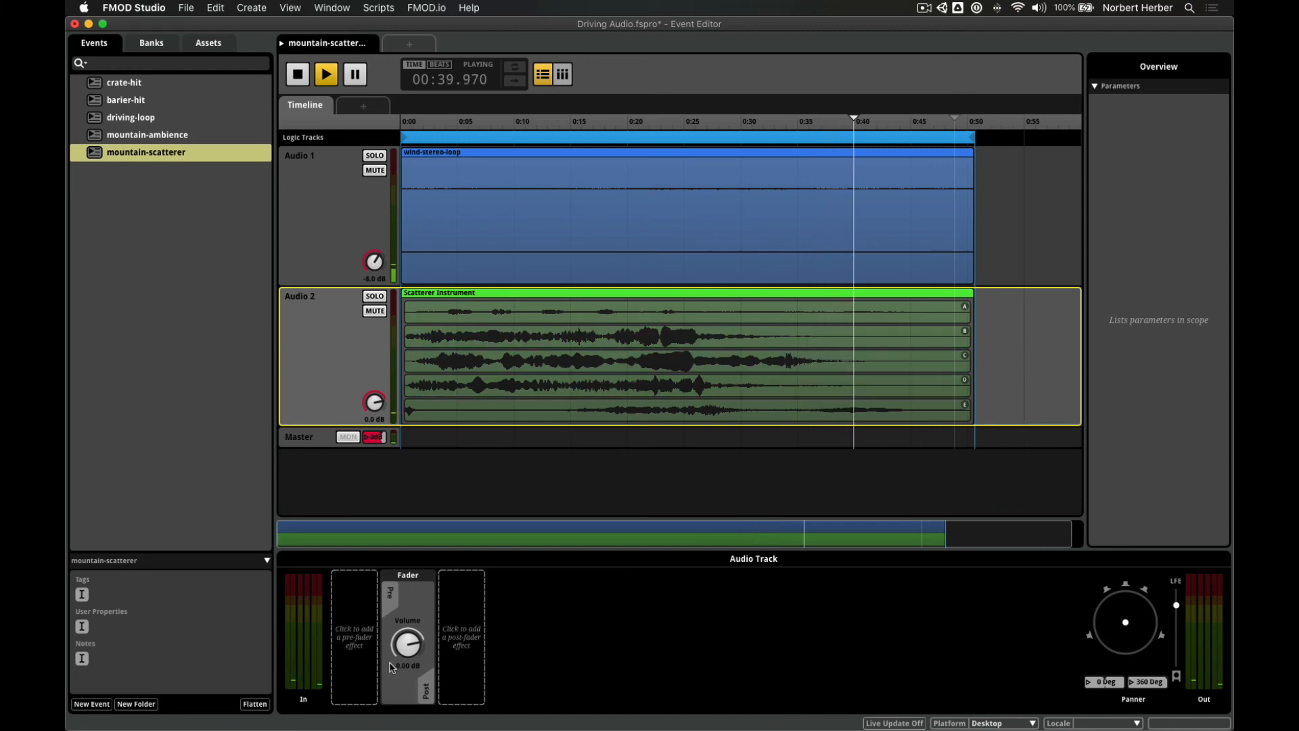
click(358, 623)
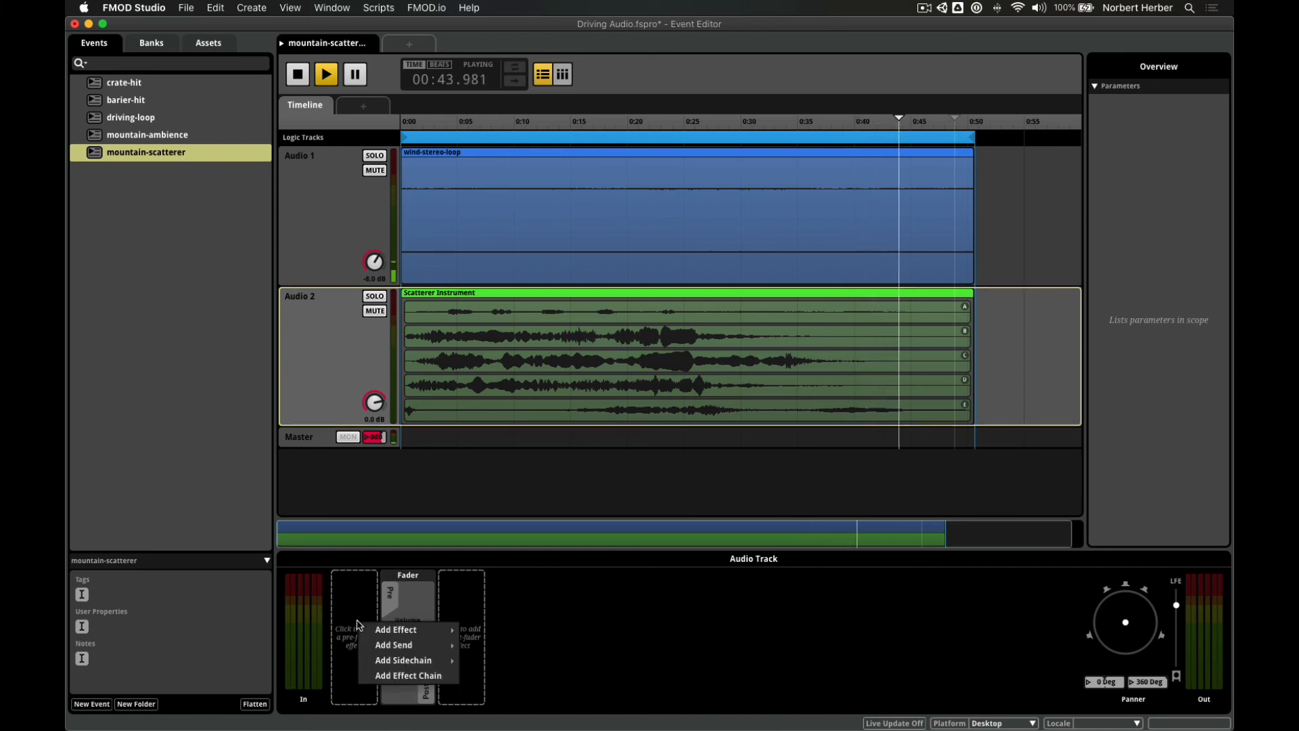
mouse_move(397, 633)
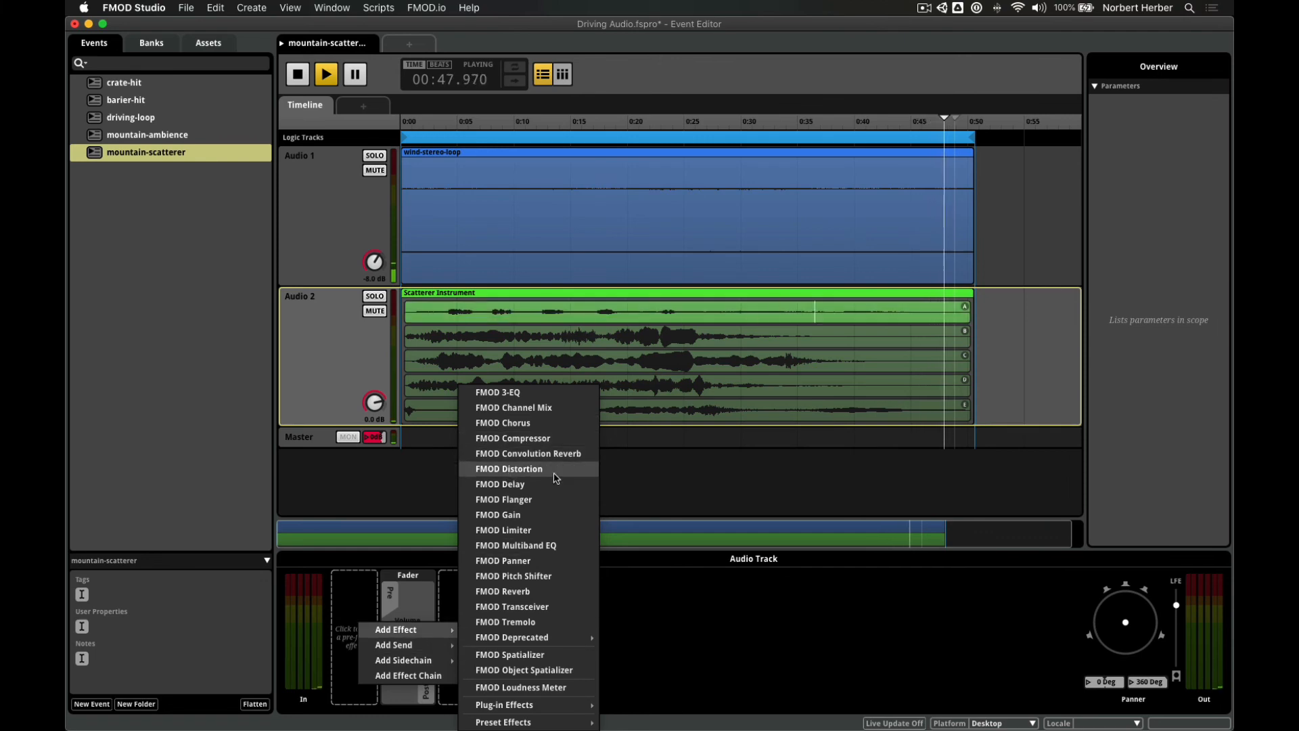
click(531, 592)
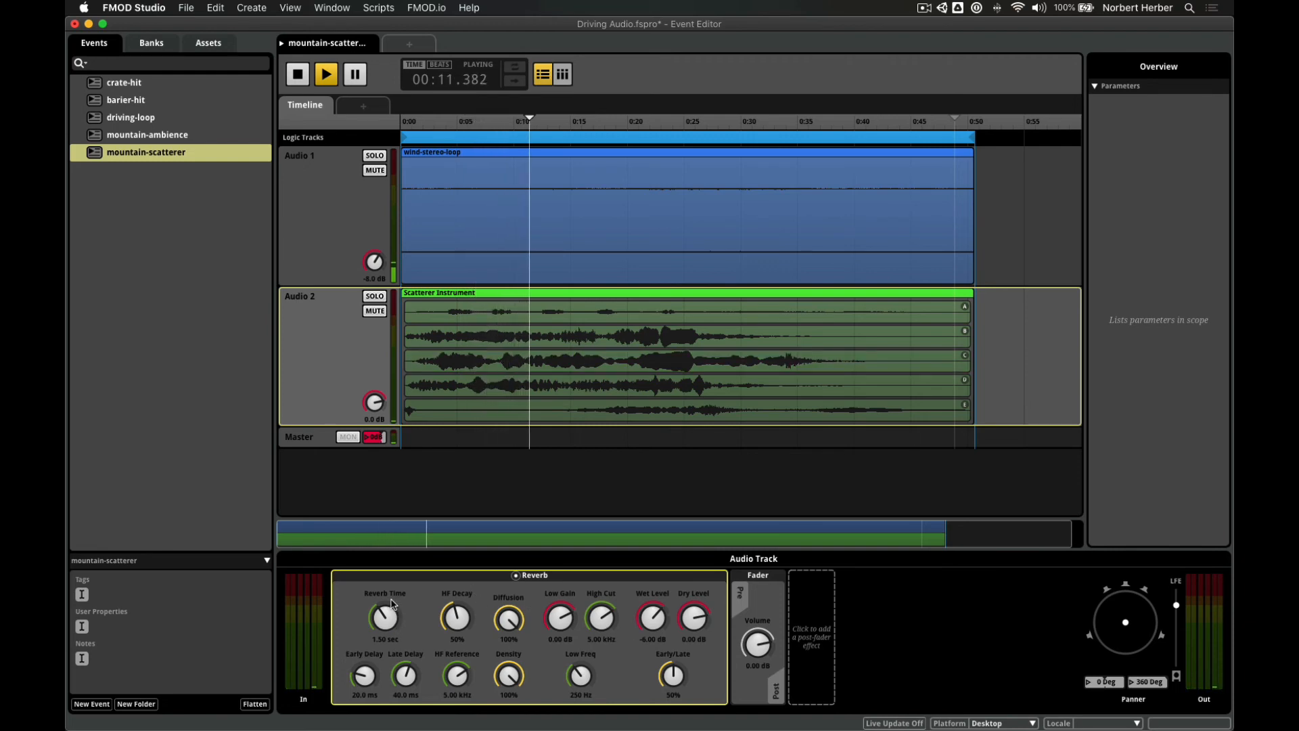
Set the reverb time to 2.60 seconds, HF decay to 75%, high cut to 1.30 kHz and wet level to 10.0 dB.
drag(393, 626, 394, 605)
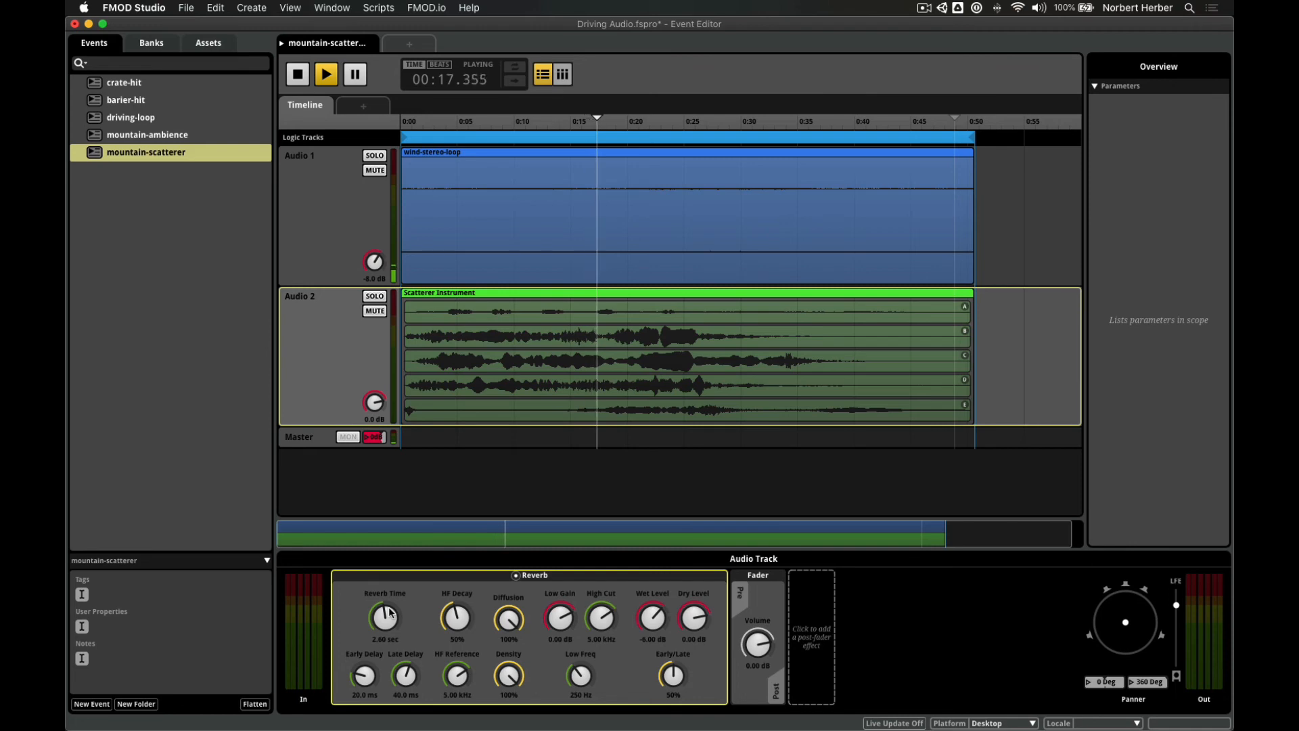
drag(458, 630, 458, 591)
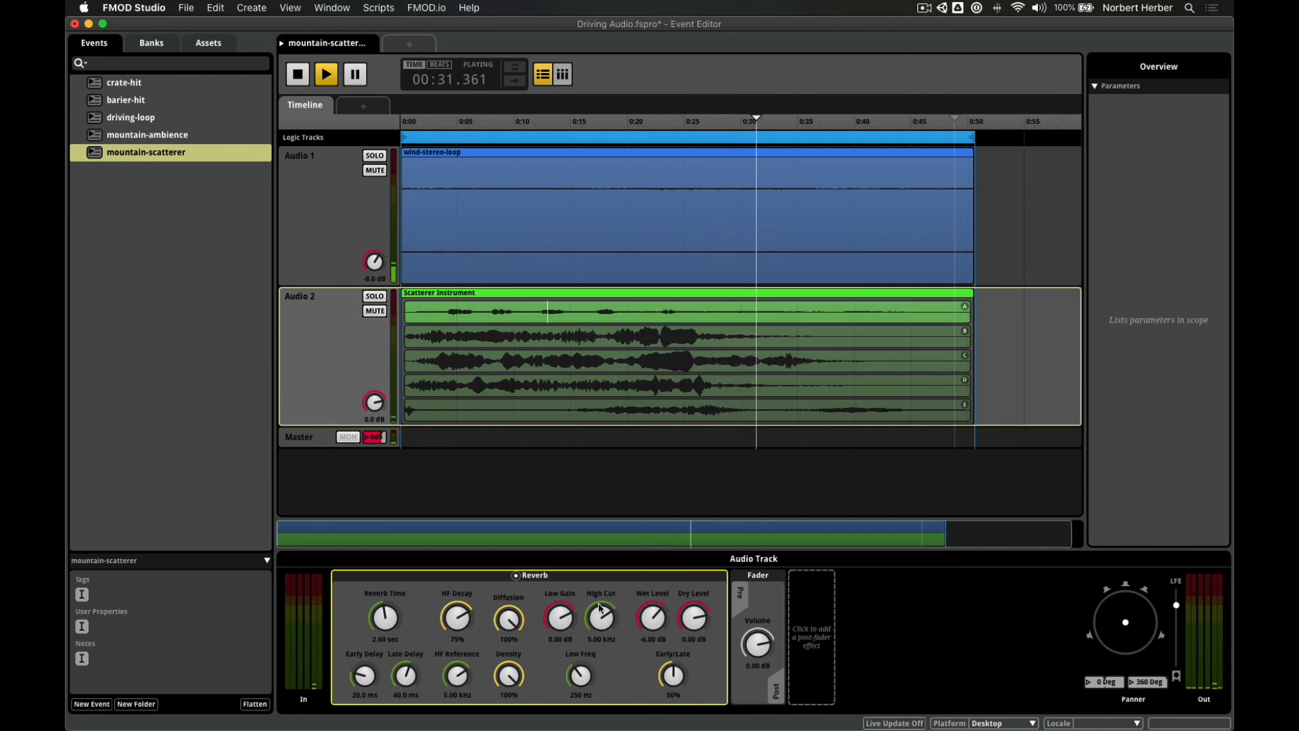
drag(600, 617, 602, 659)
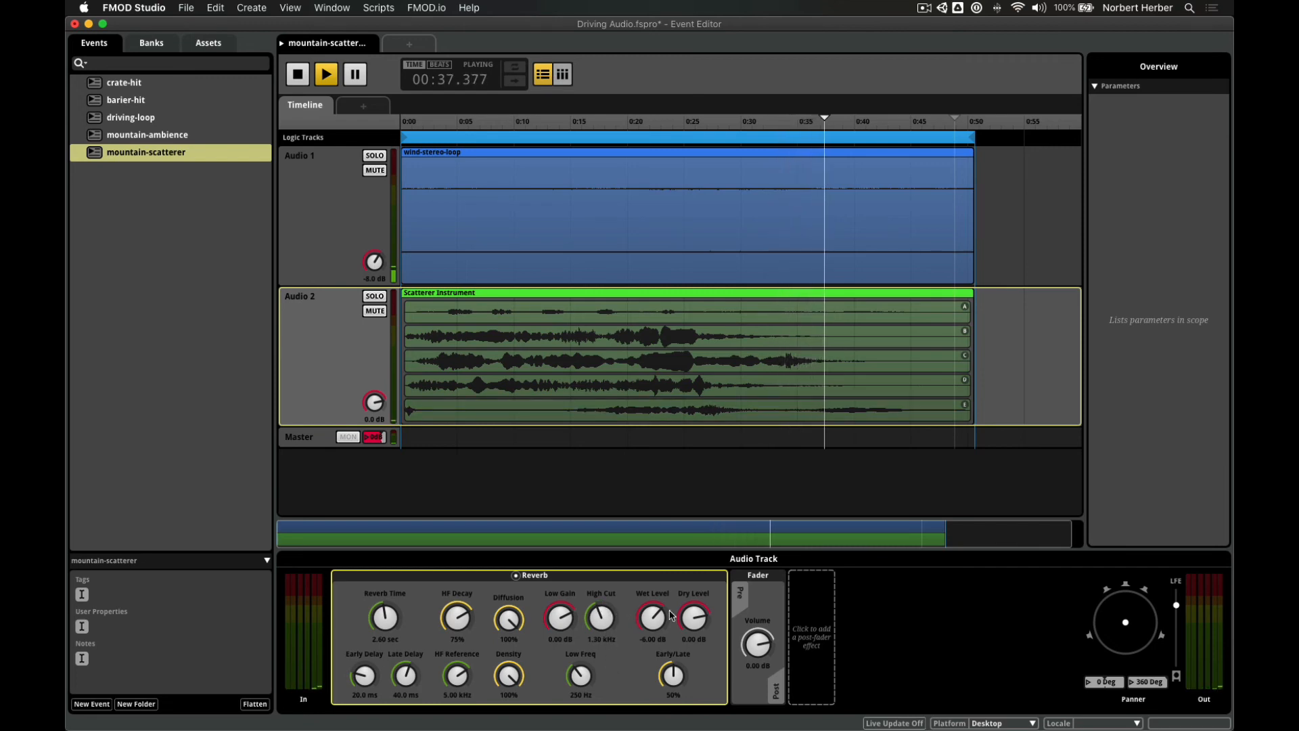
drag(658, 626, 657, 582)
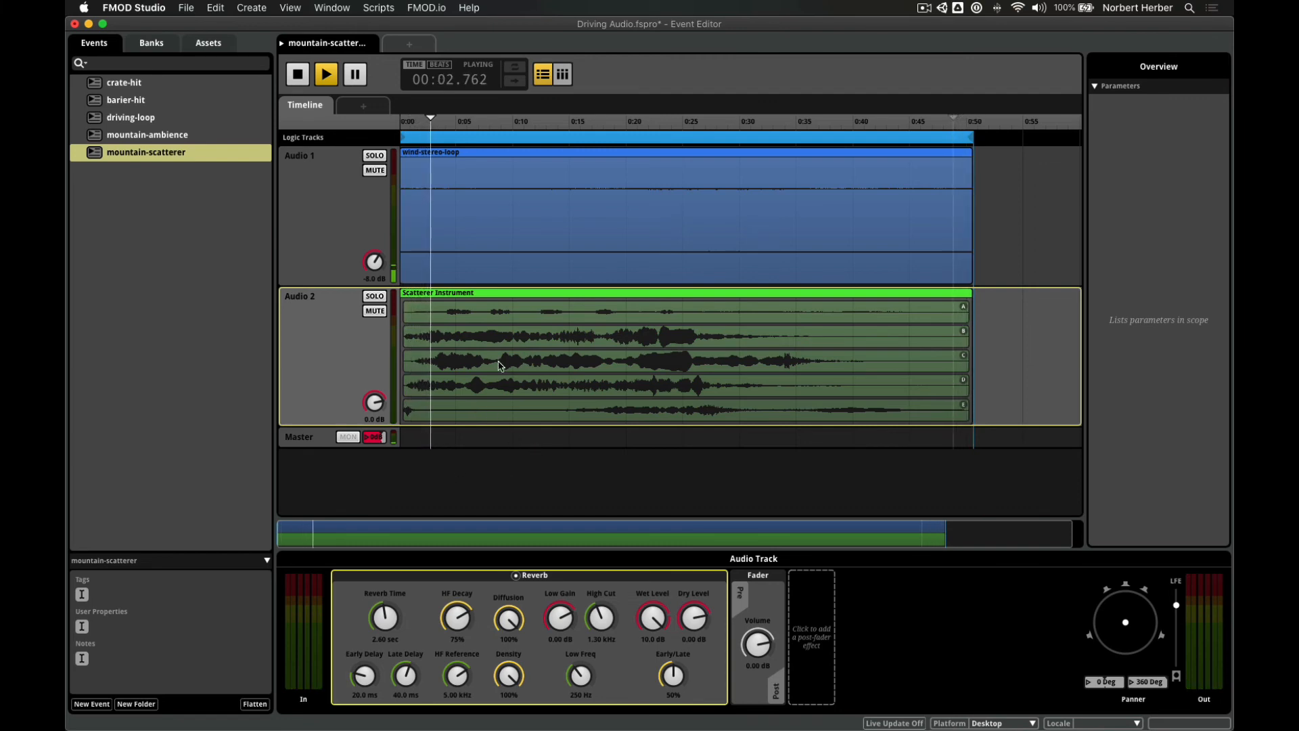
Set the scatterer's minimum and maximum spawn interval to 1.50 and 15.0 seconds, stop playback and save the project.
click(552, 319)
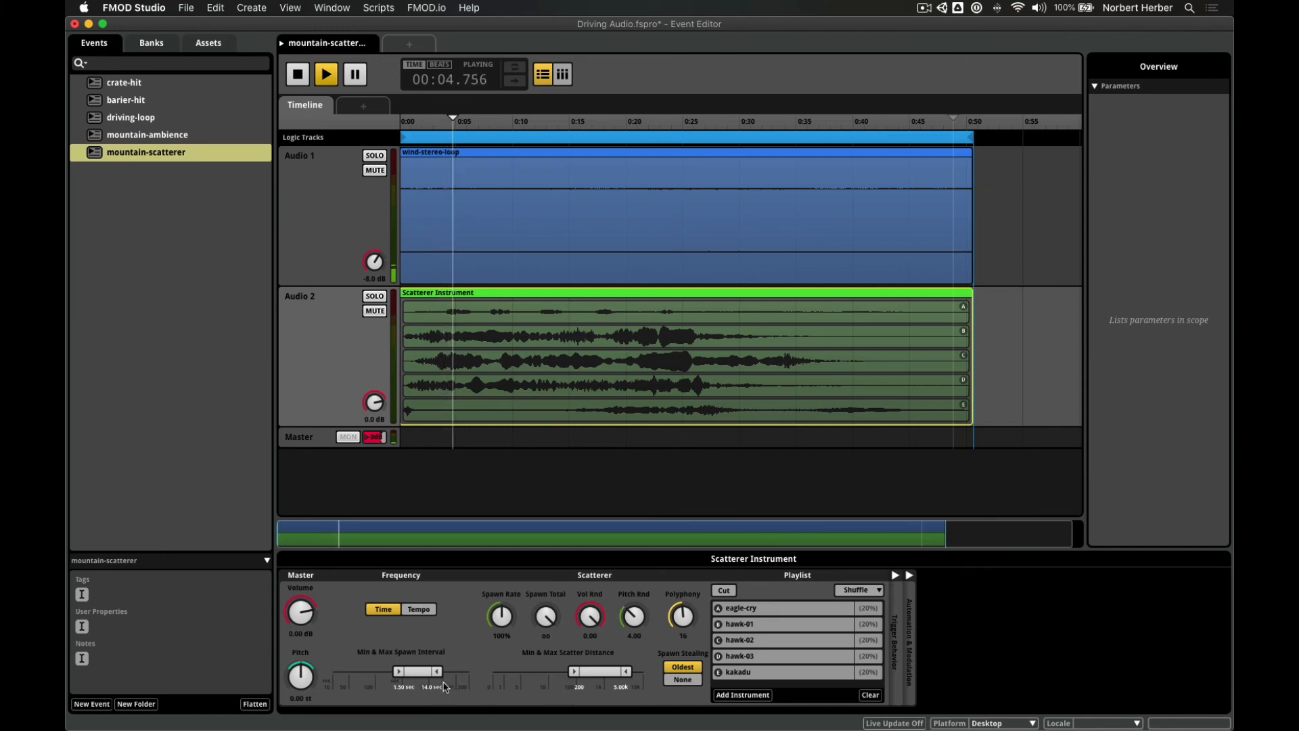
drag(398, 671, 373, 671)
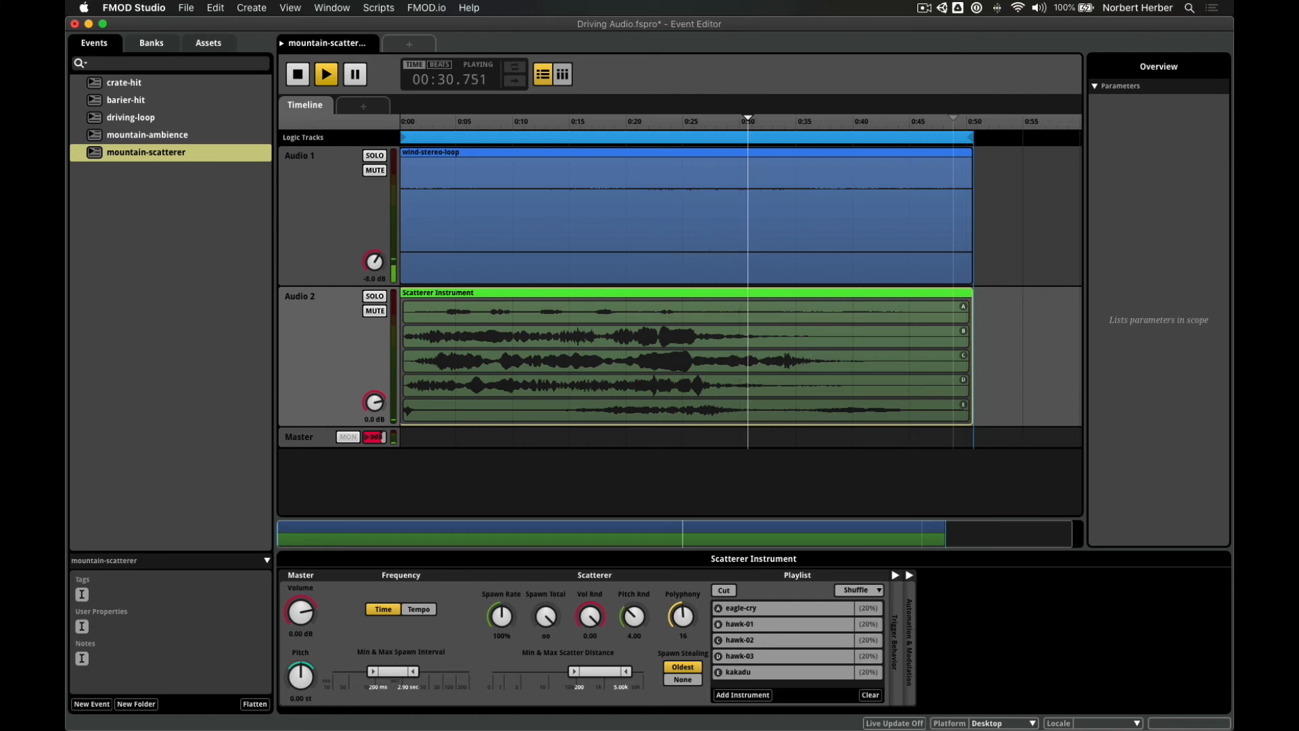
drag(393, 671, 436, 671)
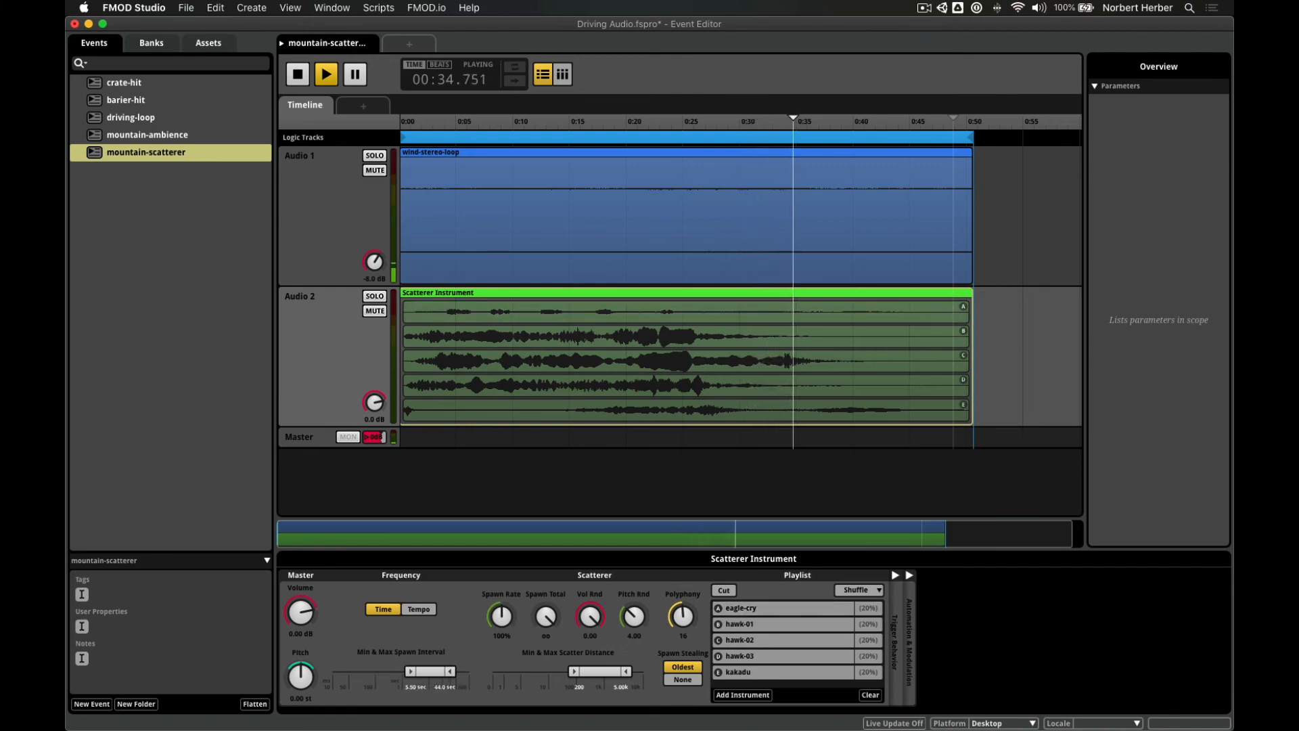
drag(436, 671, 419, 671)
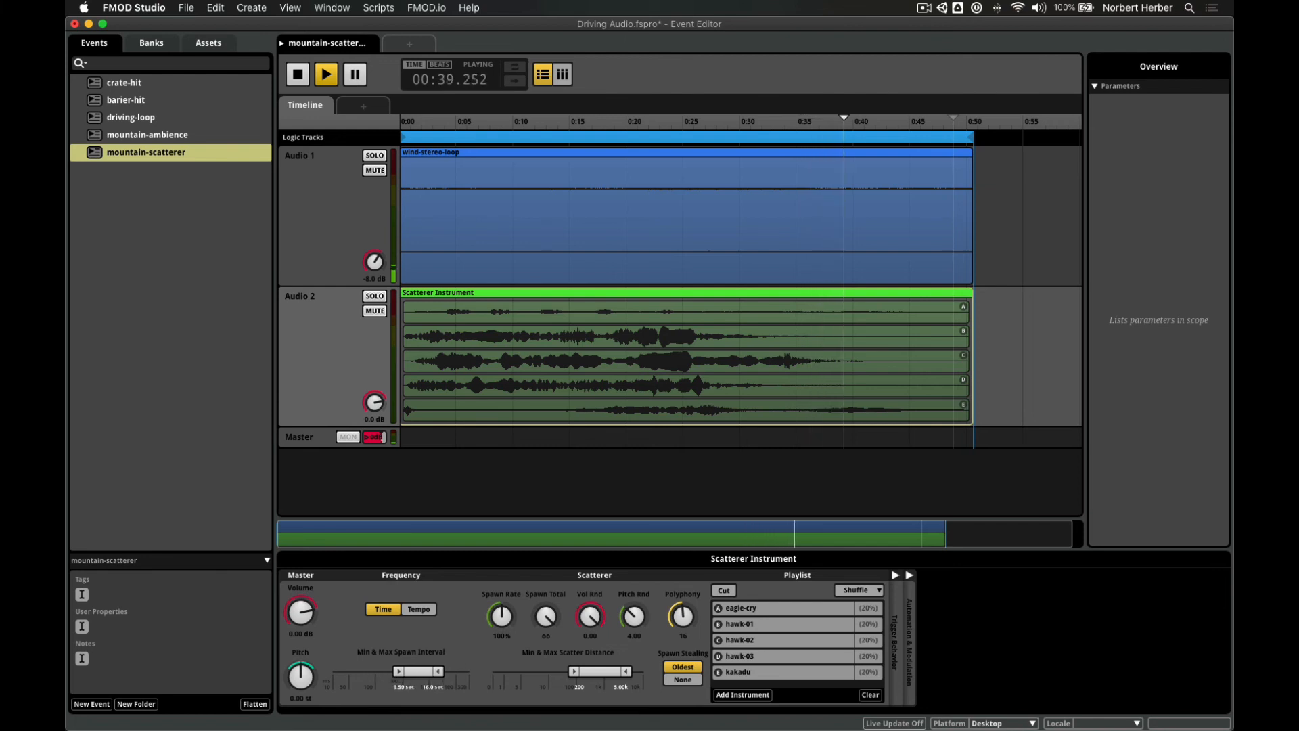
double_click(433, 686)
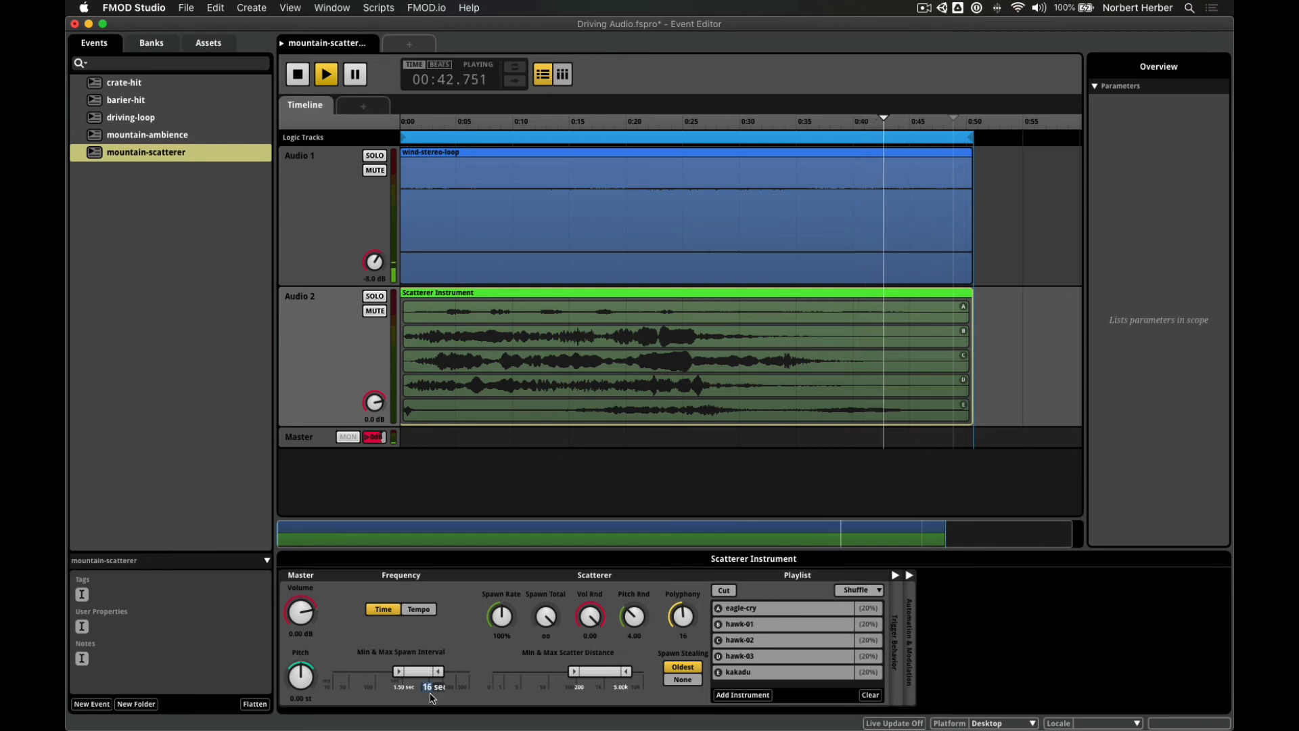
mouse_move(500, 728)
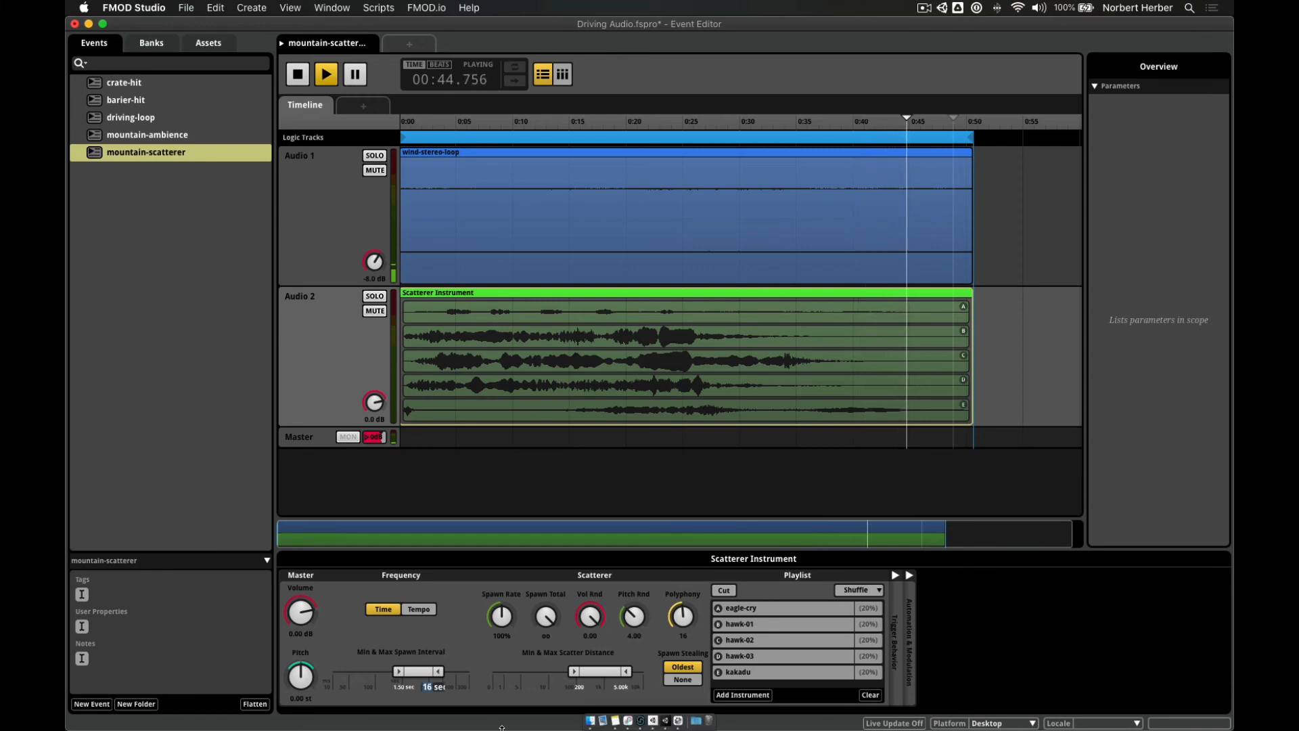
text(15)
key(Return)
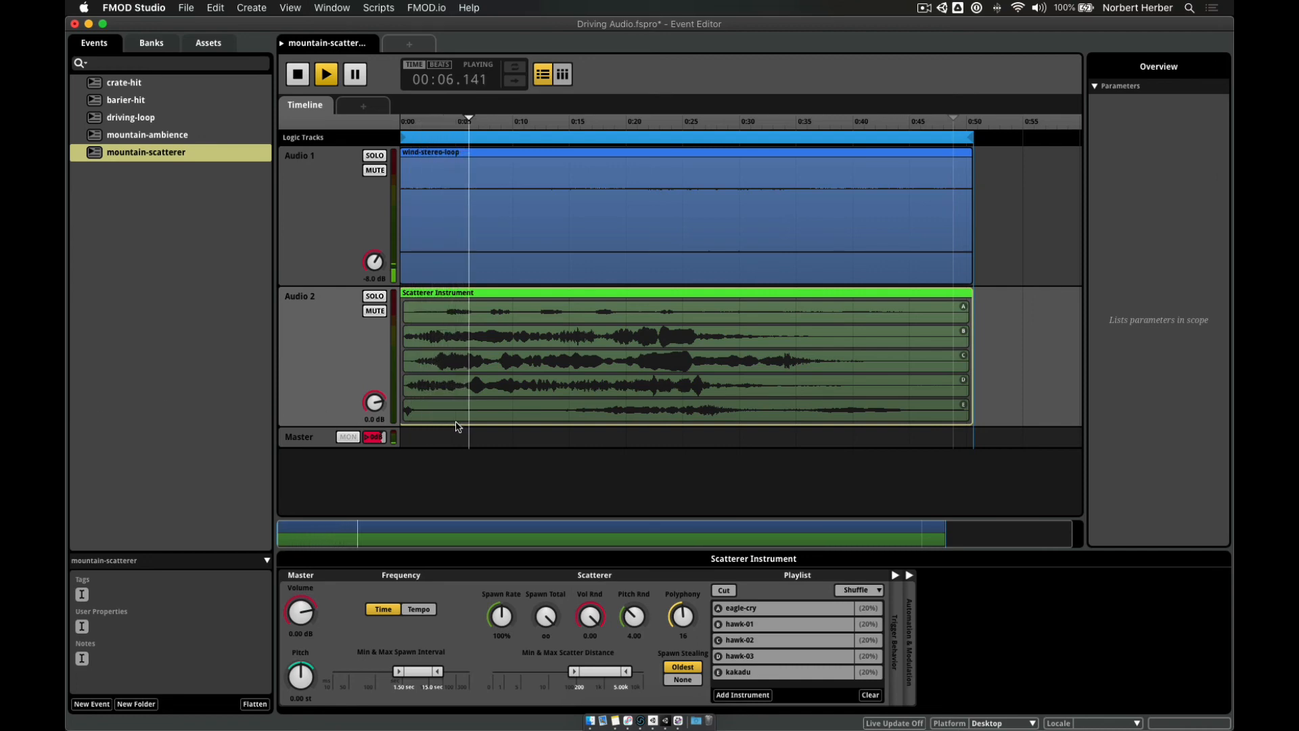
key(space)
key(super+s)
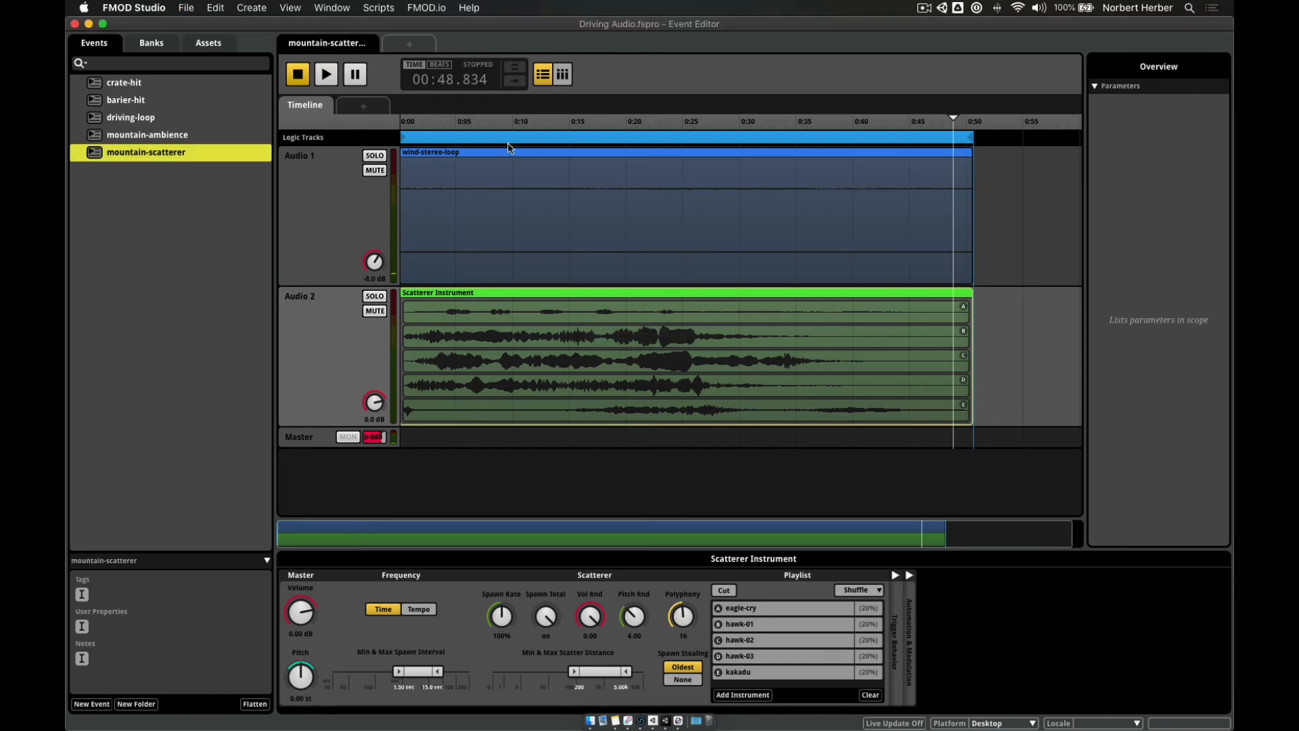
Build the Driving Audio project's banks and switch to Unity.
click(179, 7)
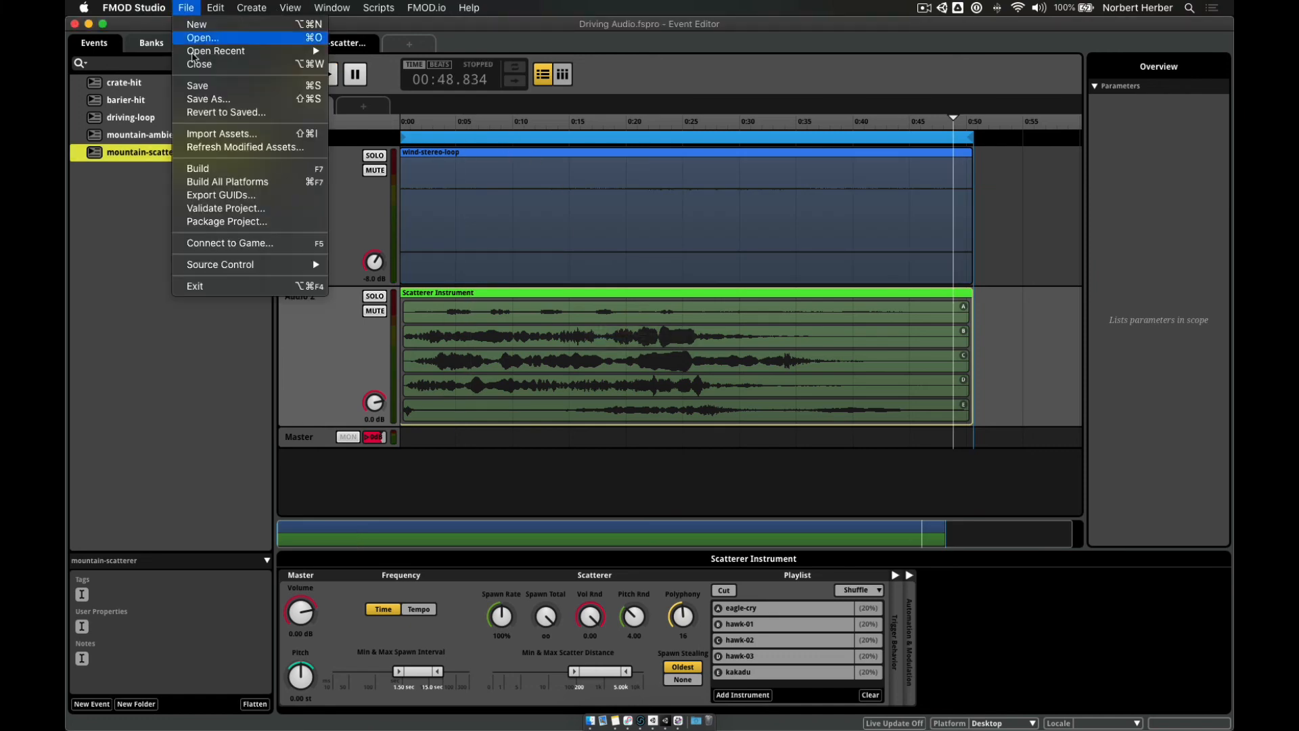
click(209, 170)
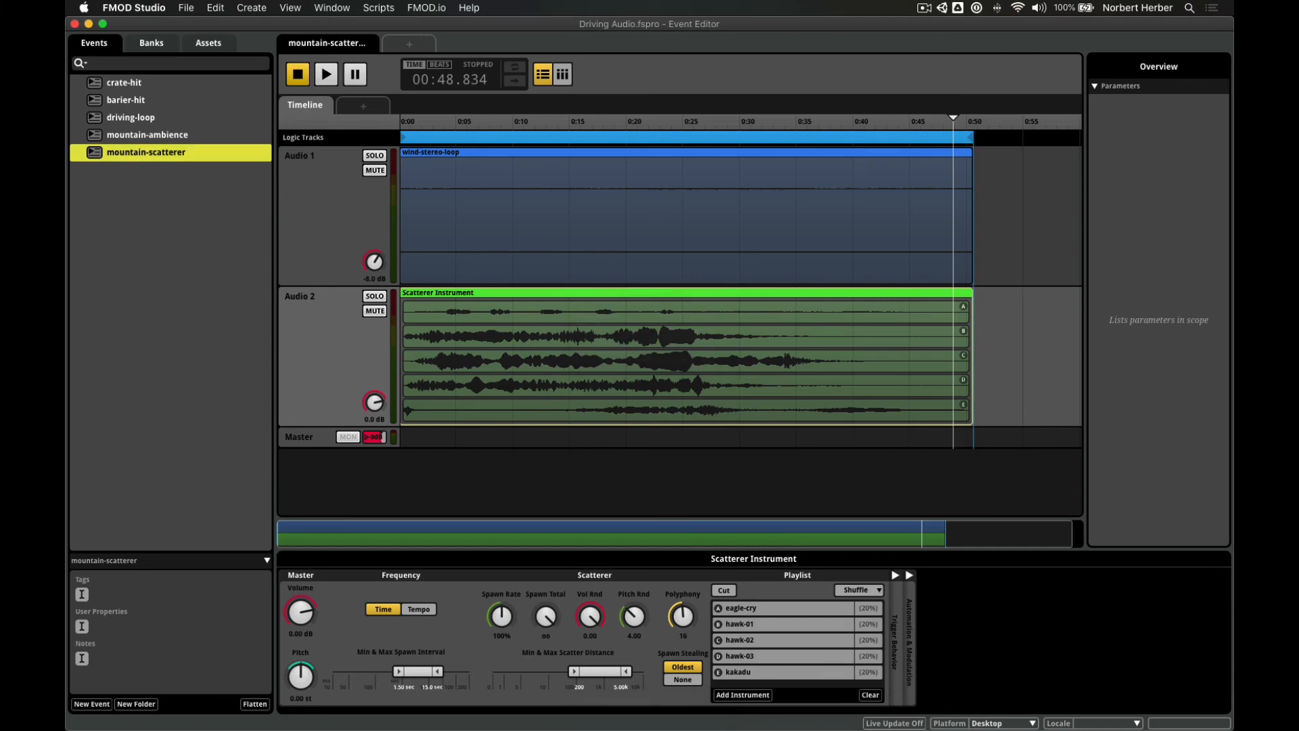
key(super+Tab)
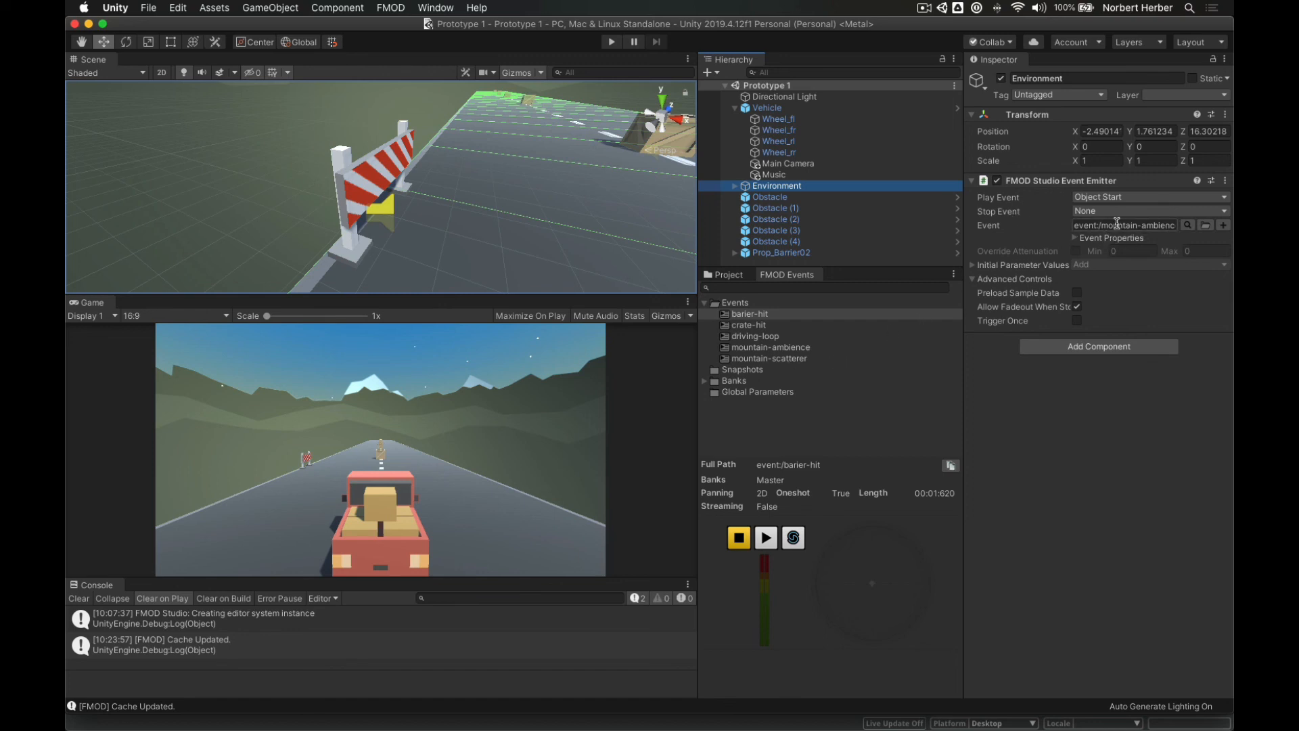
Assign the mountain-scatterer event to the Environment object's emitter and test it in play mode.
click(1188, 228)
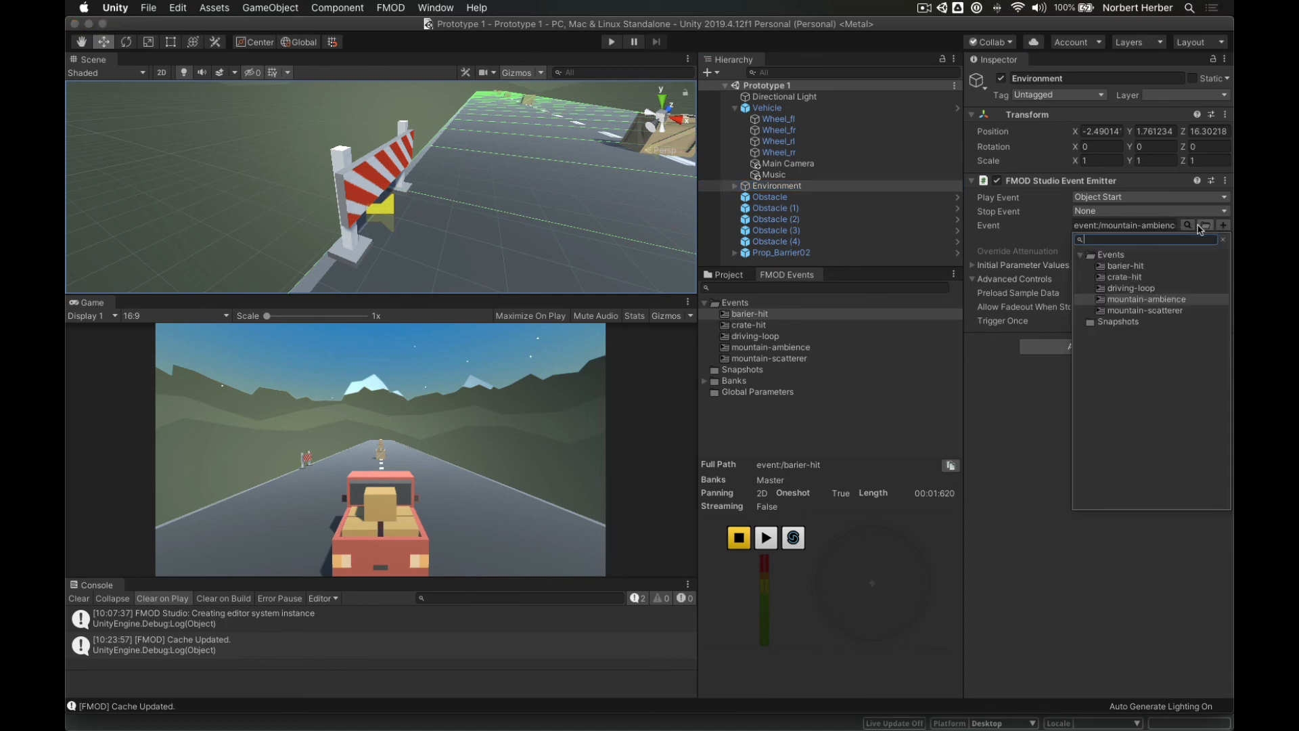
double_click(1170, 311)
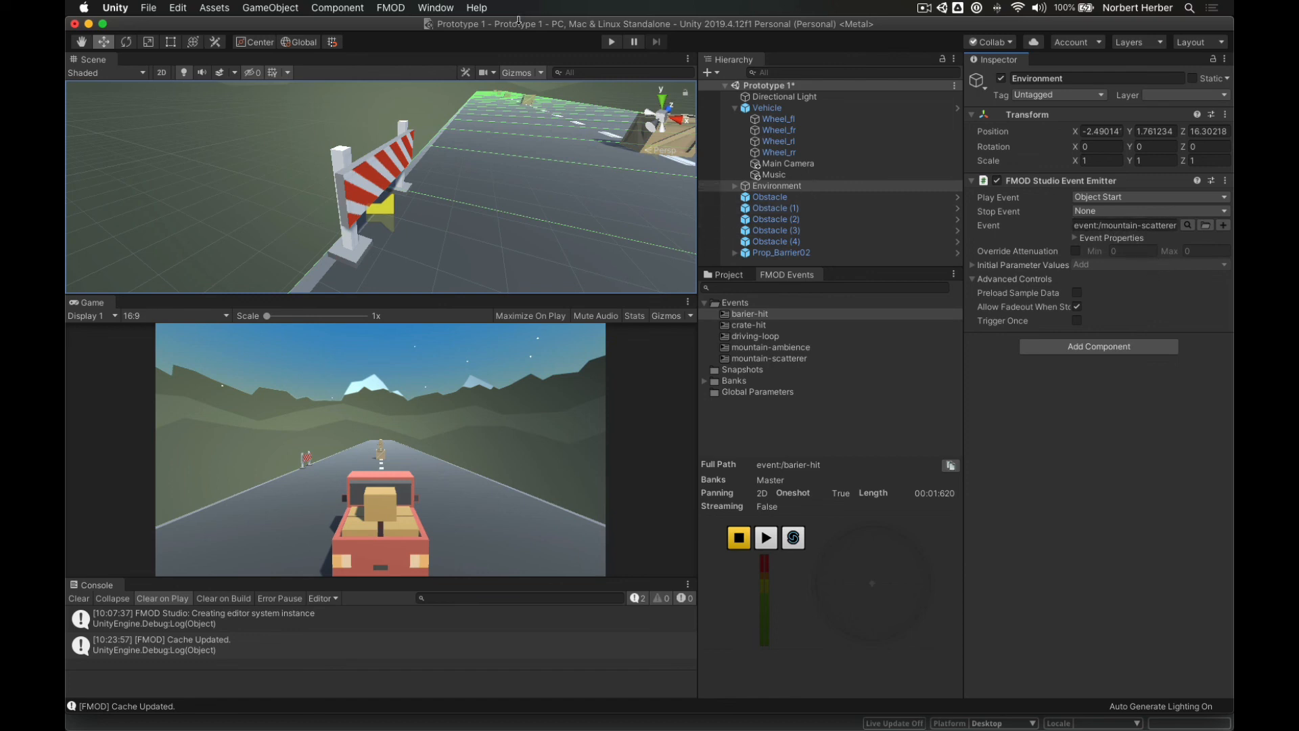
click(612, 42)
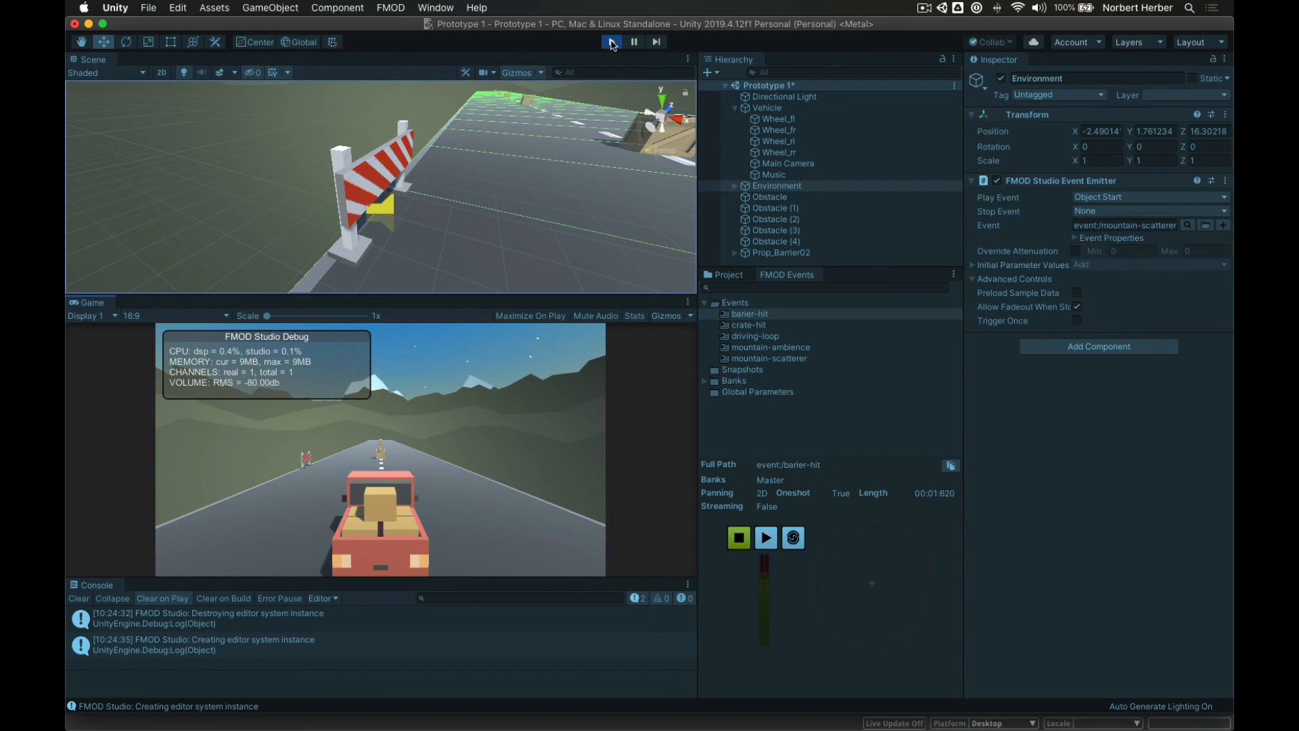
click(611, 42)
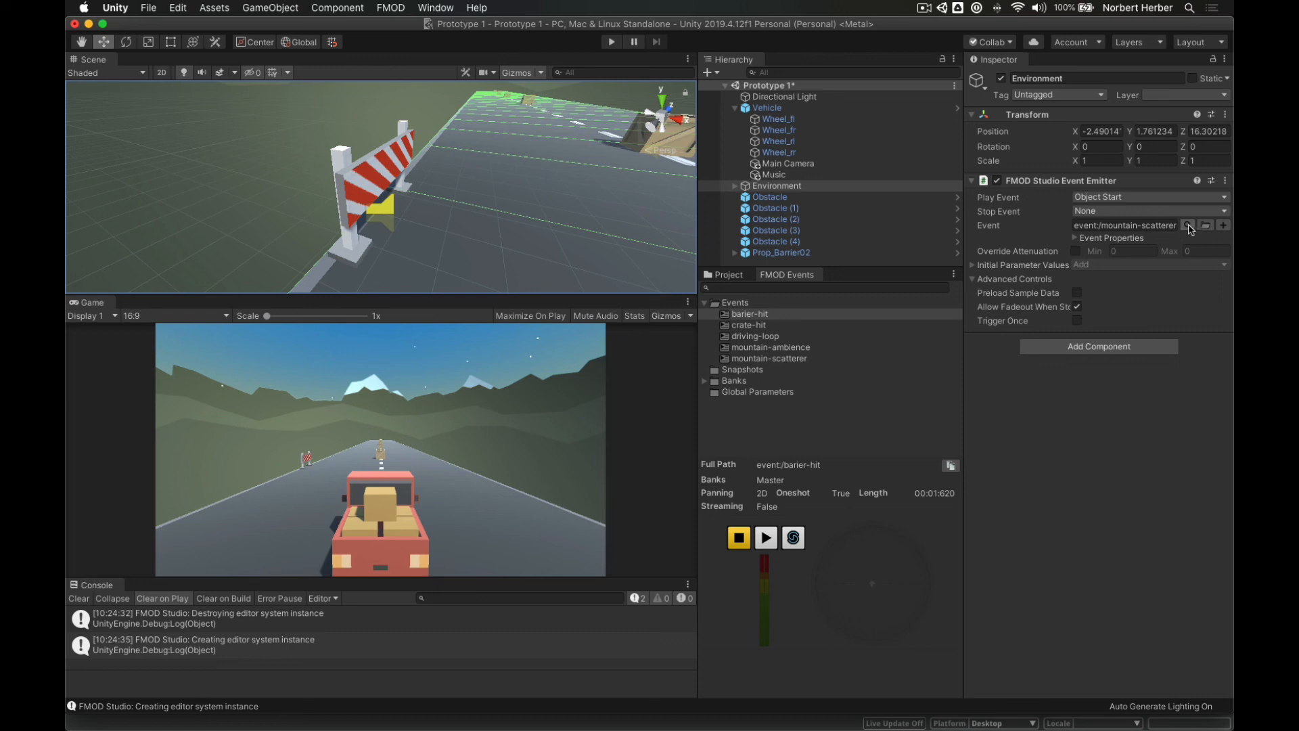
Set the Environment emitter's event back to mountain-ambience and disable that emitter component.
click(1188, 226)
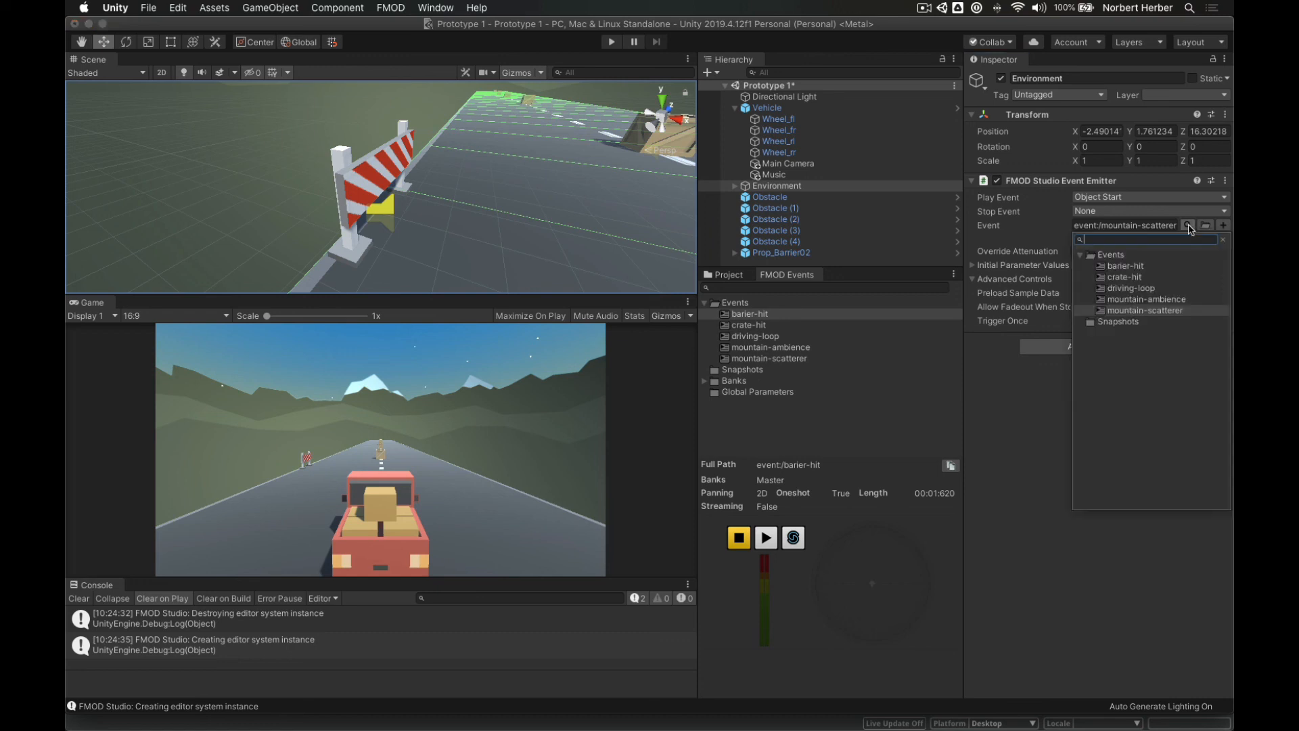
click(1151, 301)
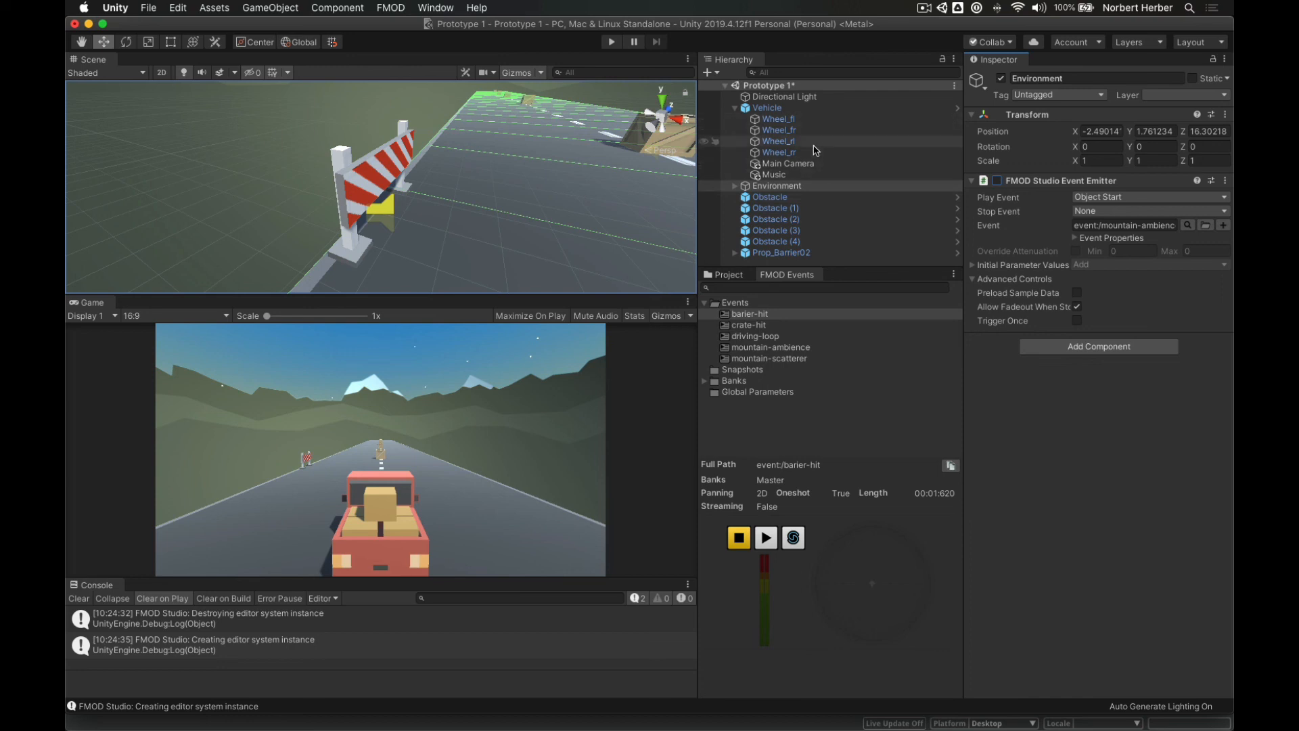
Enlarge the Hierarchy, collapse Vehicle, expand Environment and compare the components of Environment and its child Road.
click(725, 274)
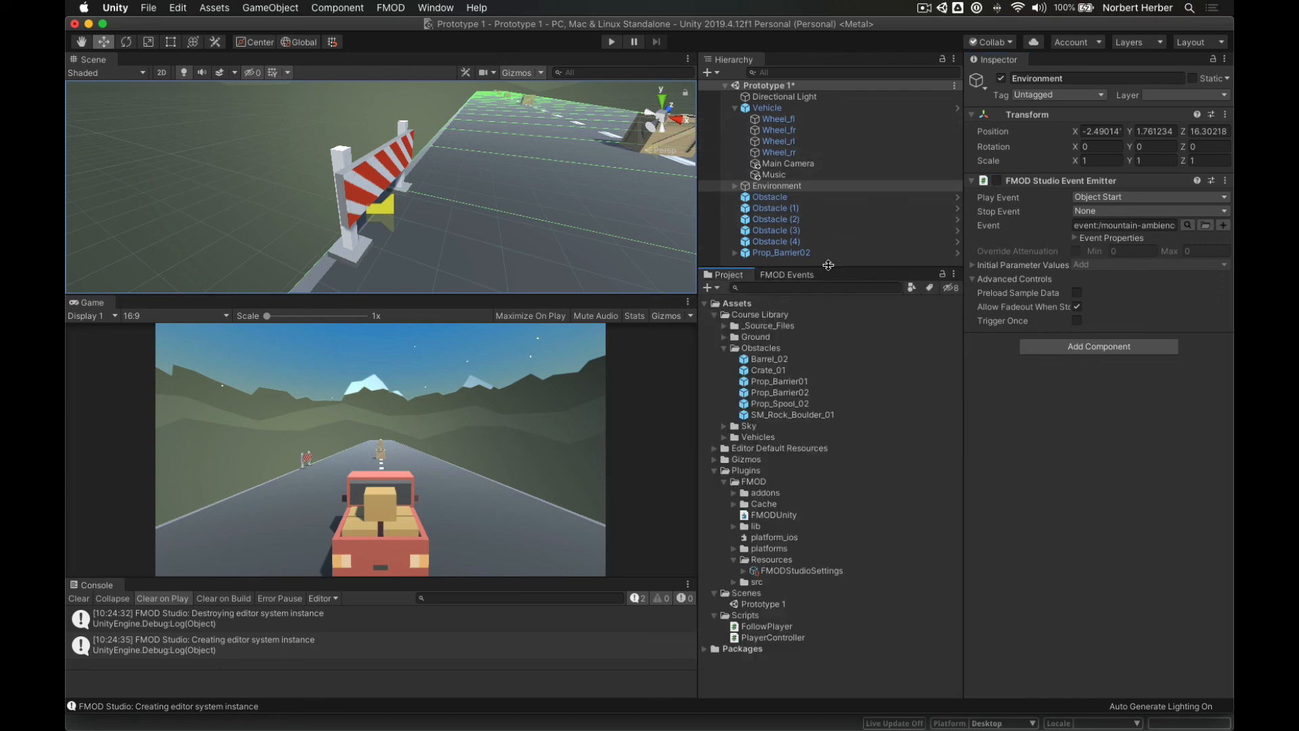
drag(827, 266, 856, 338)
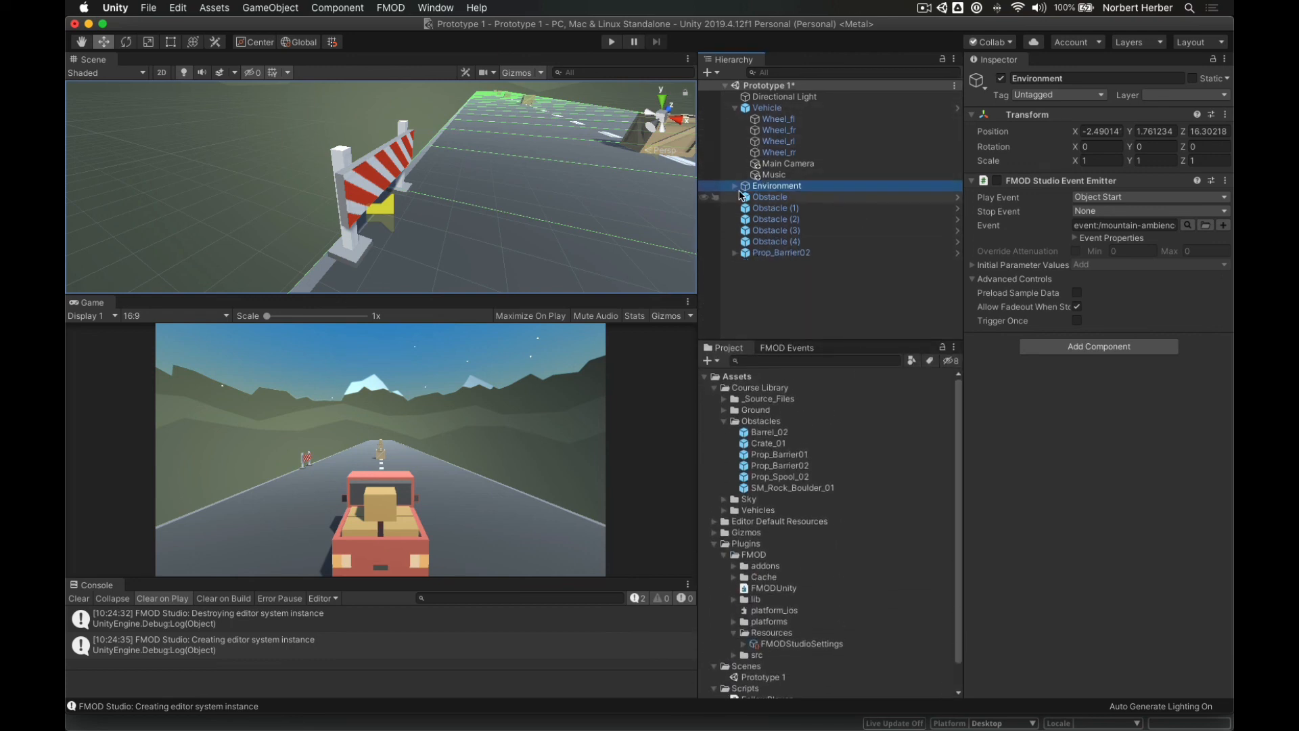
click(735, 109)
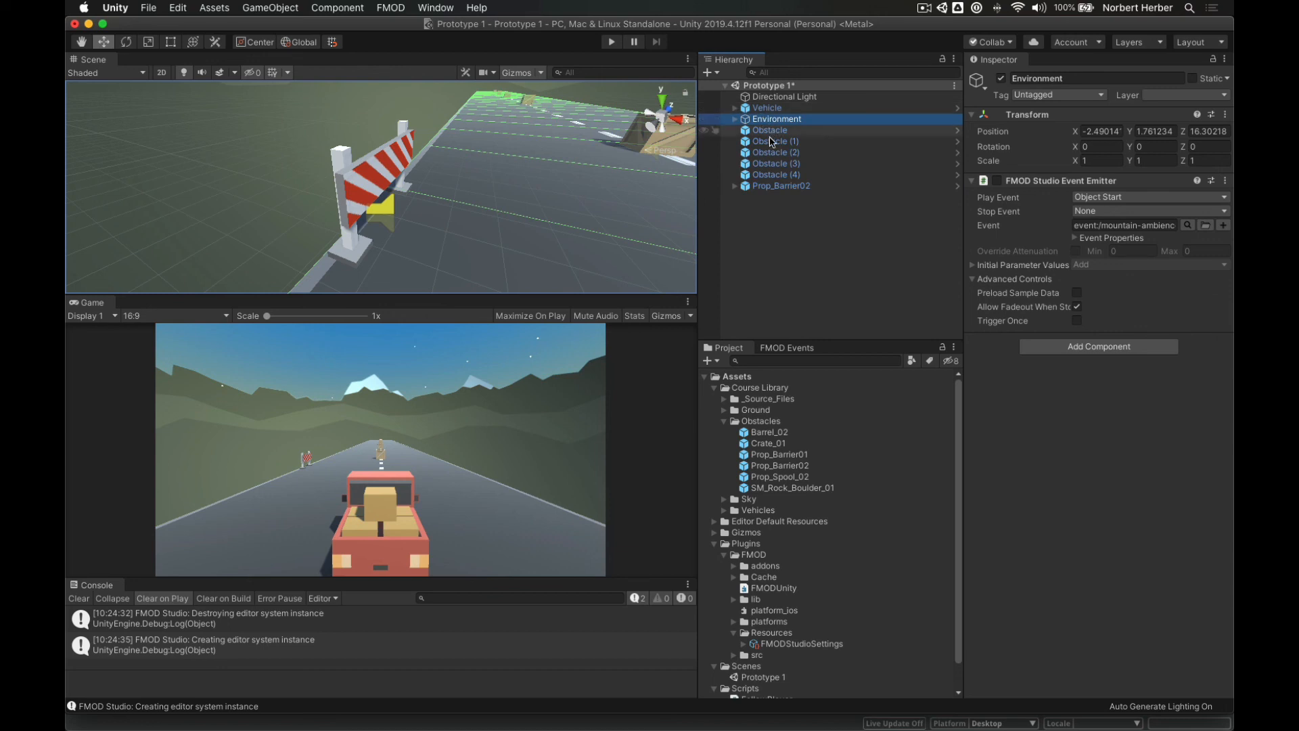
click(735, 109)
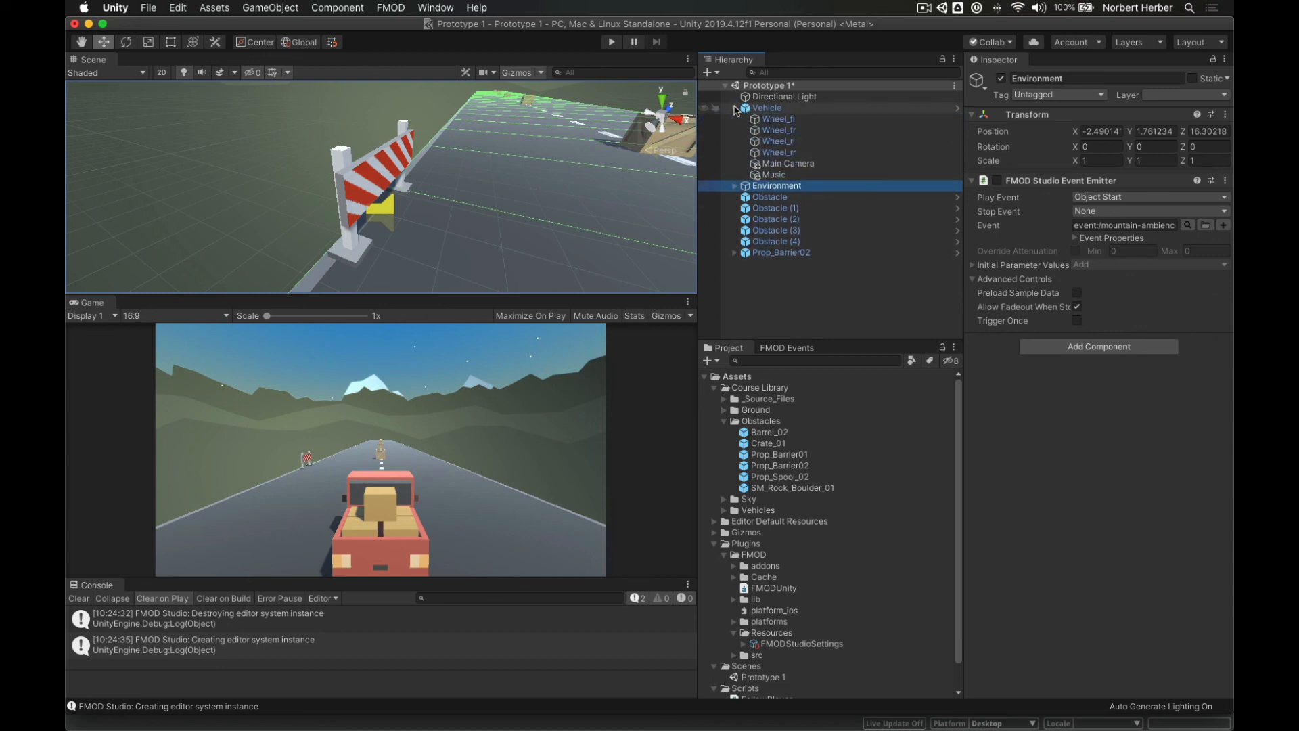
click(735, 186)
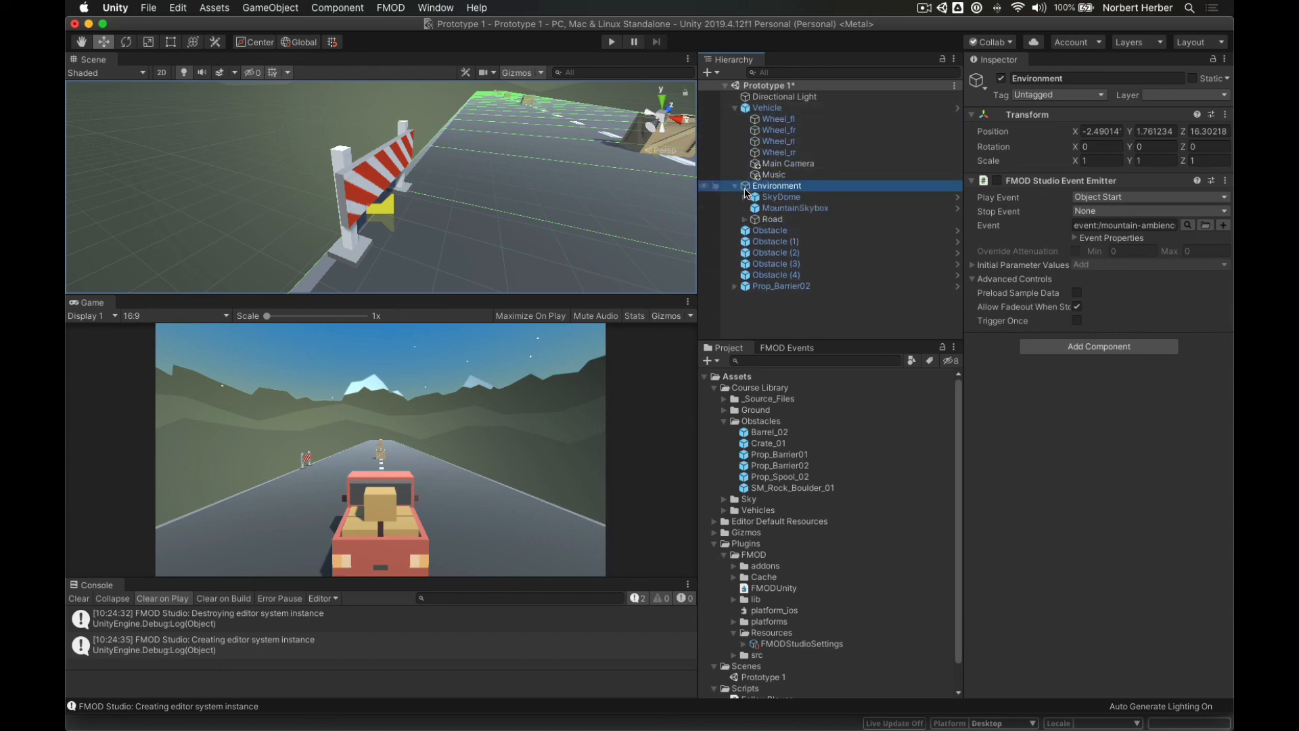
click(735, 108)
click(773, 153)
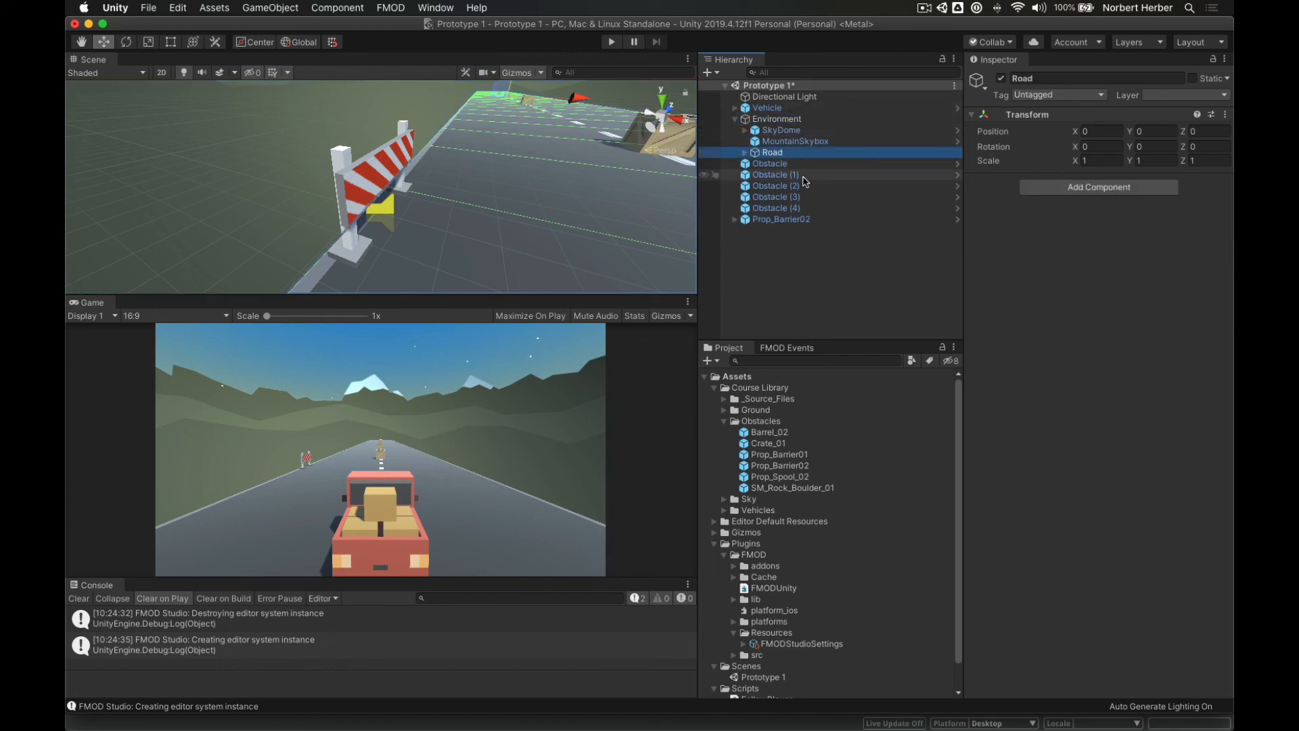
click(776, 120)
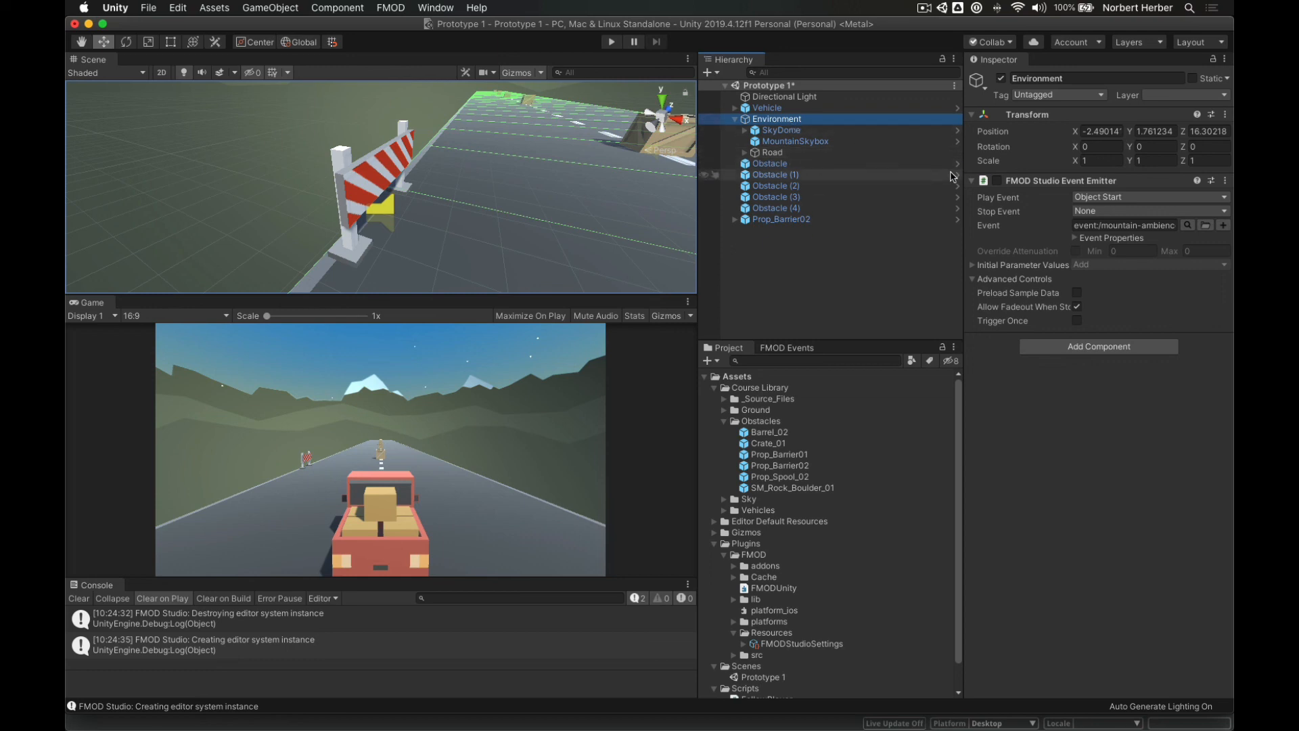
click(770, 153)
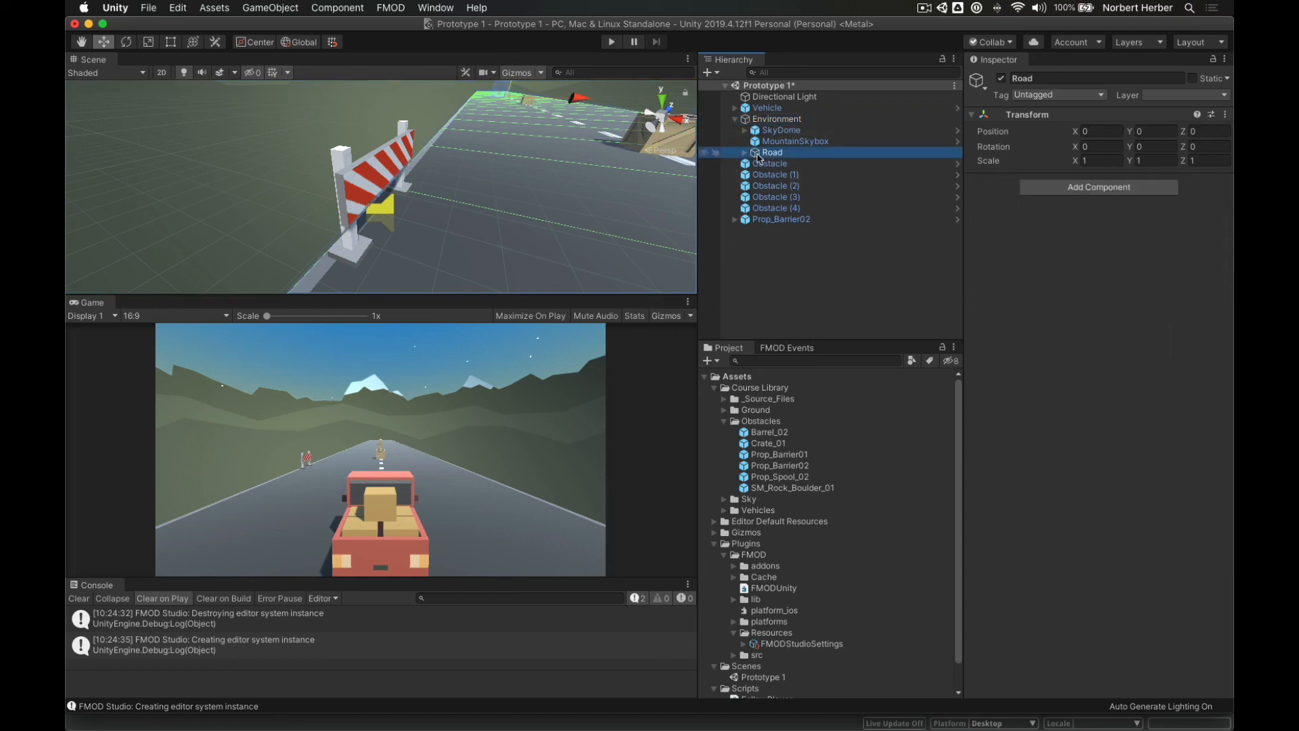
click(778, 120)
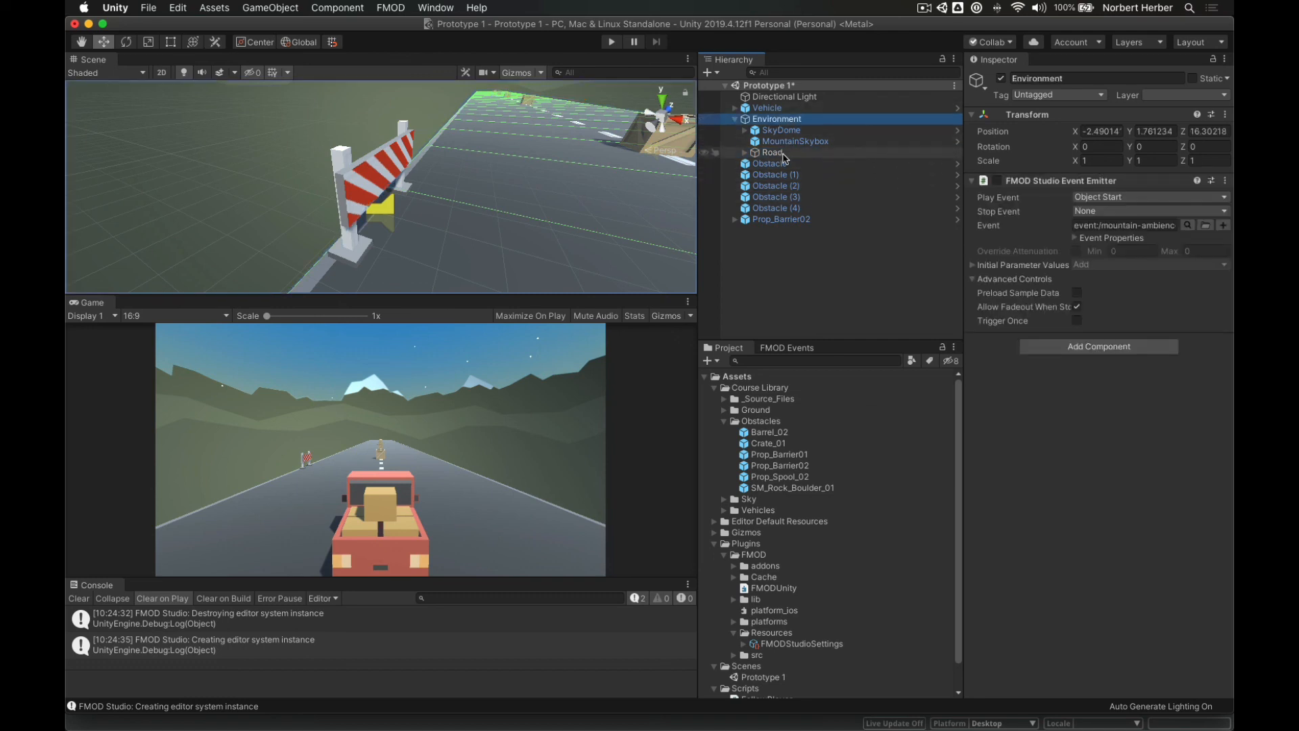
Add an FMOD Studio Event Emitter component to the Road object.
click(778, 152)
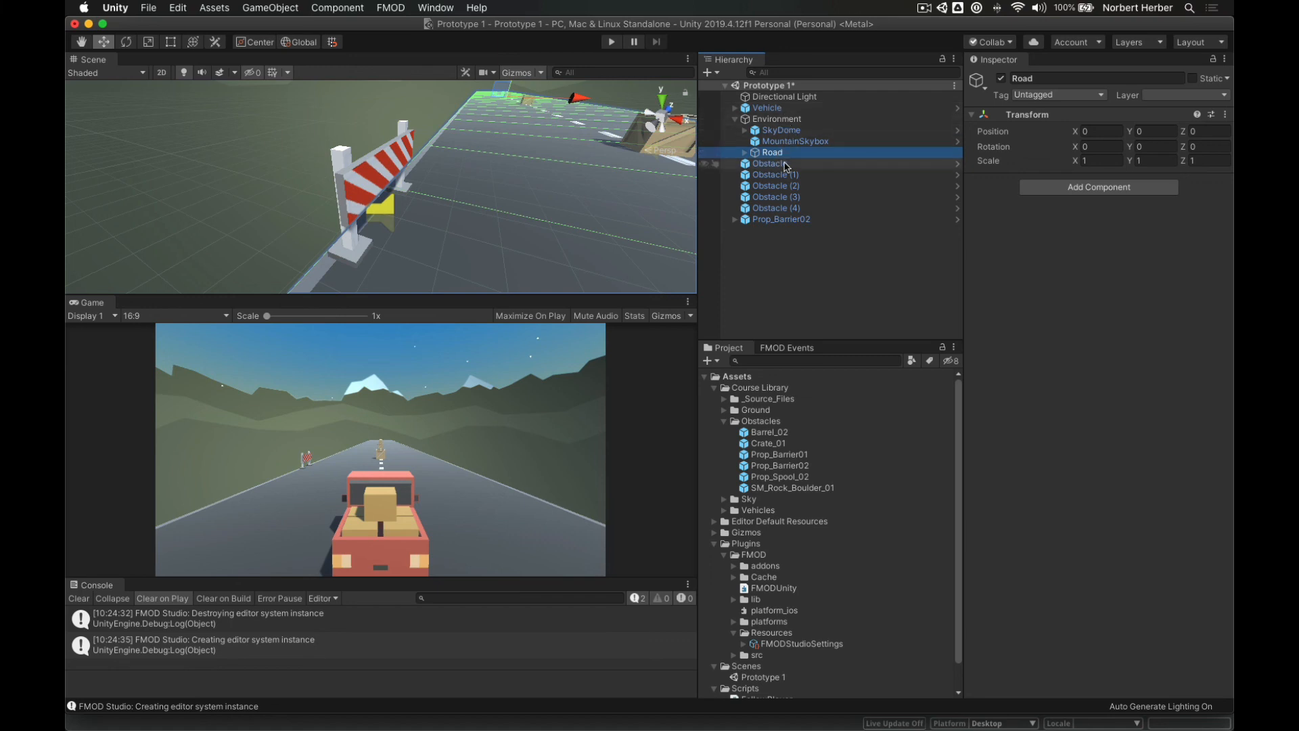
click(1059, 187)
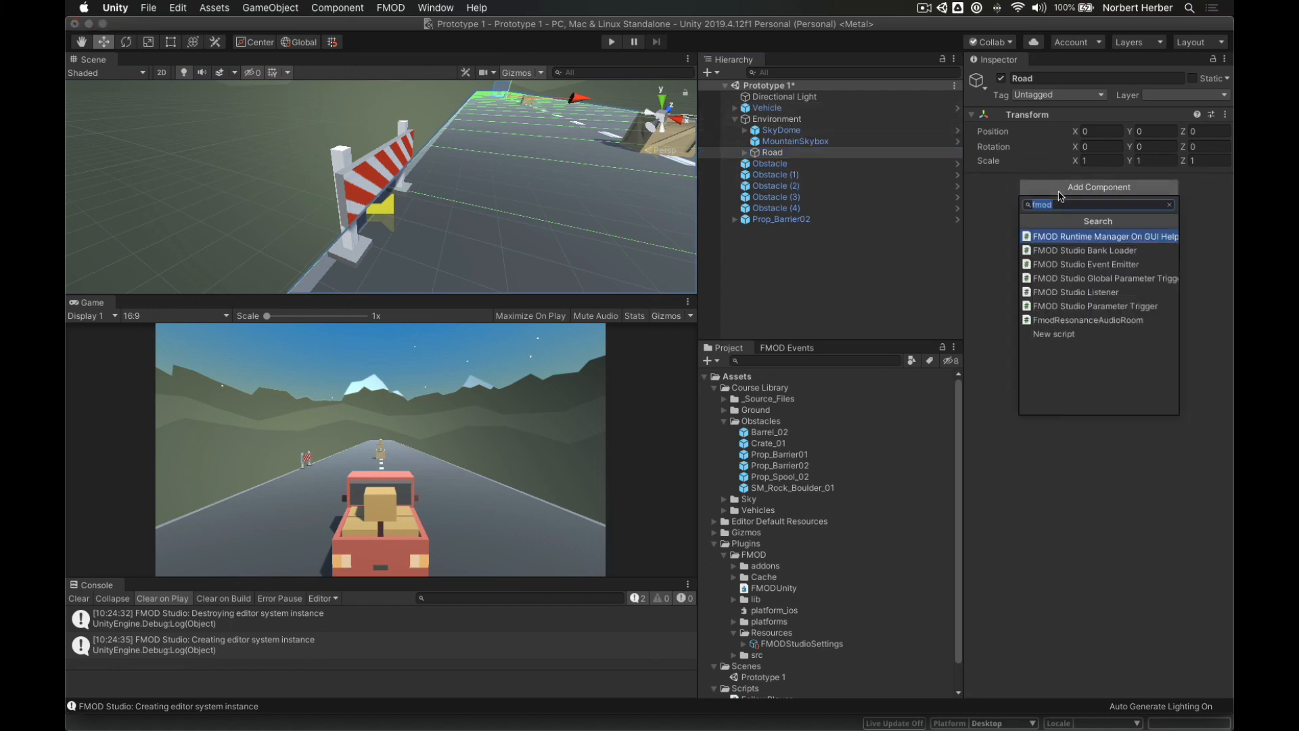
click(1104, 267)
click(1103, 268)
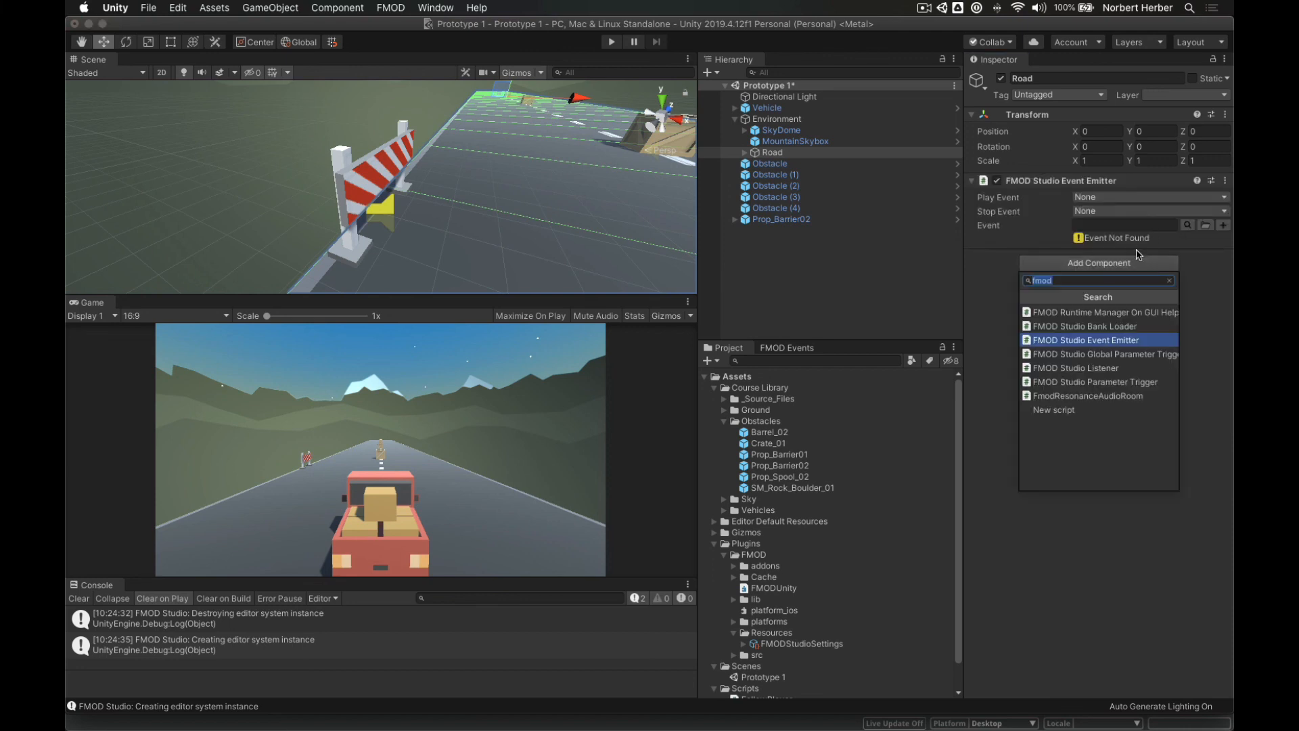
Assign the mountain-scatterer event to the Road's emitter with Play Event set to Object Start, and test it in play mode.
click(1188, 225)
click(1080, 255)
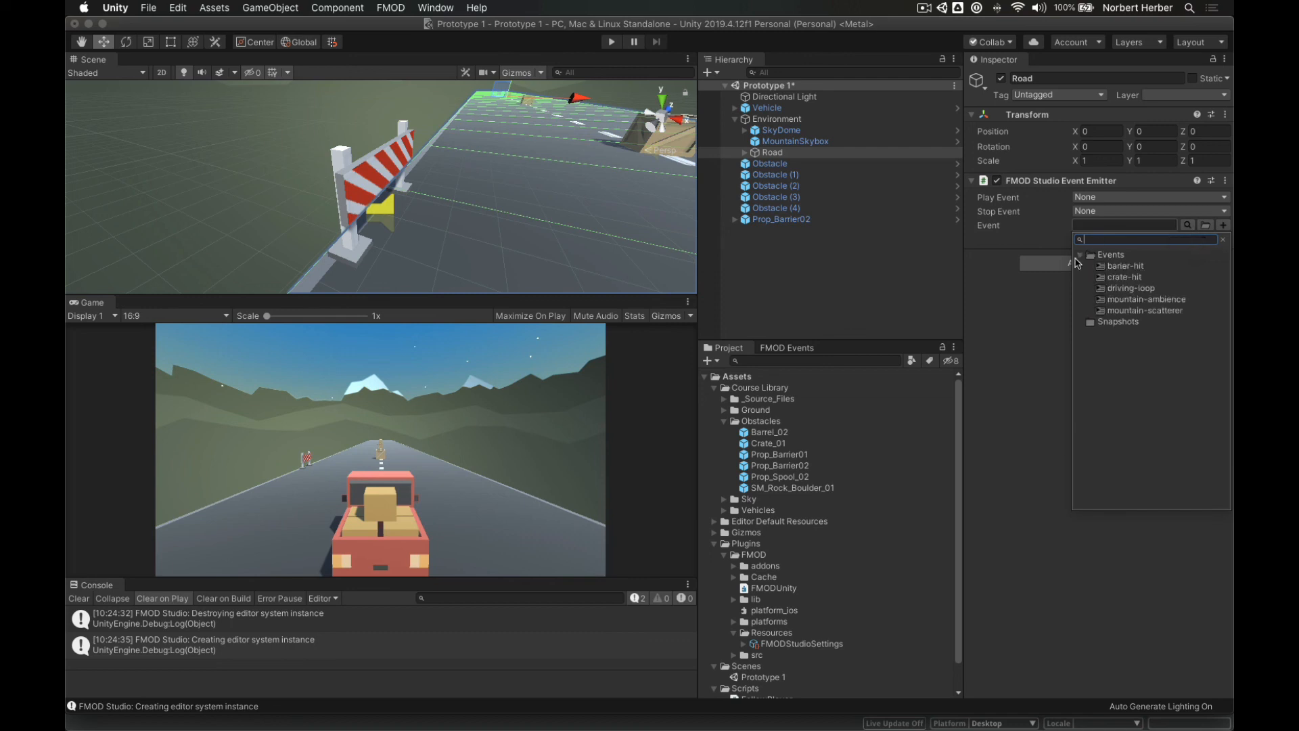
click(1173, 313)
click(1088, 200)
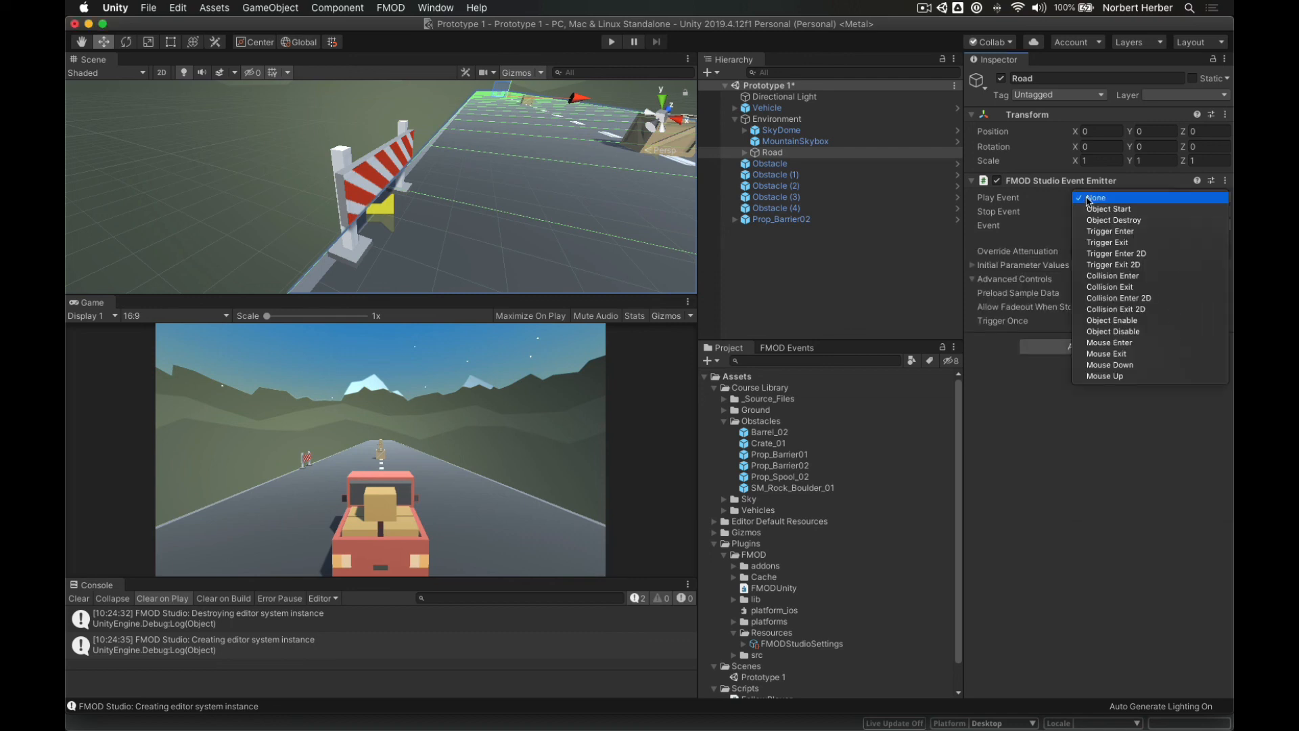
click(1120, 209)
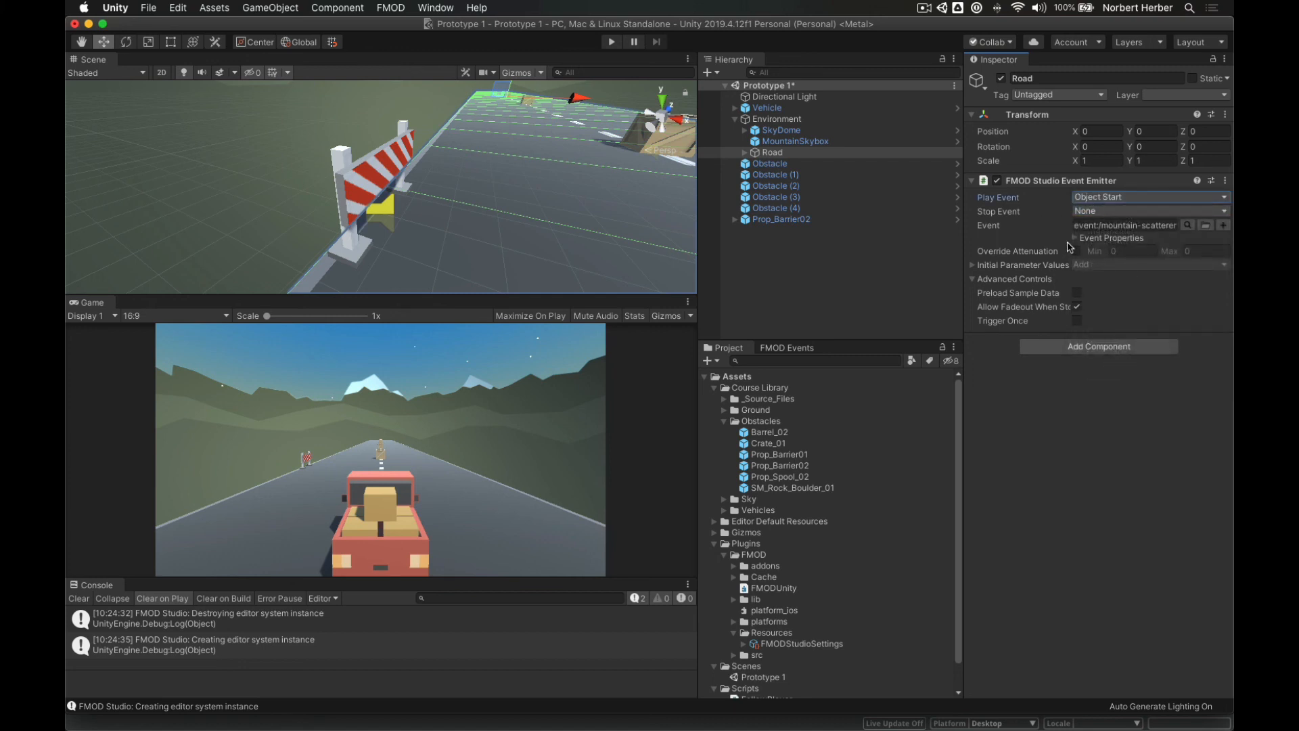
click(611, 42)
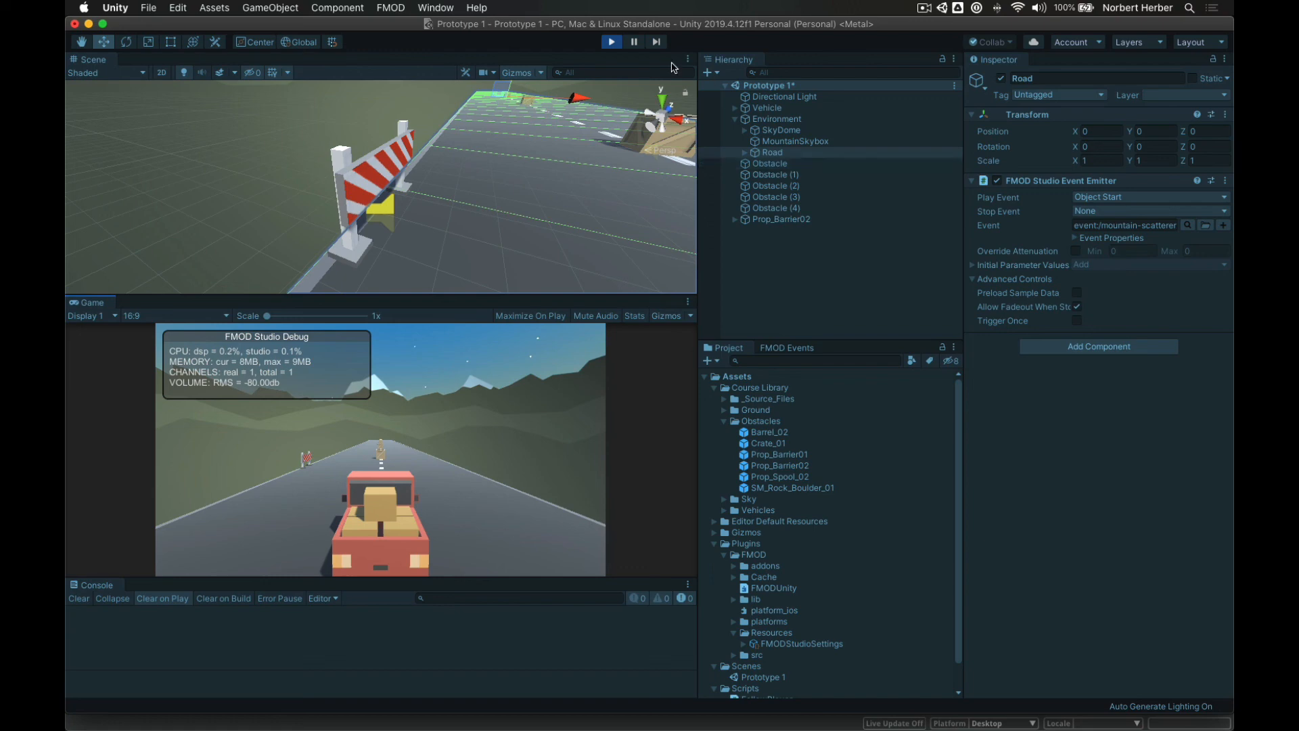
click(611, 42)
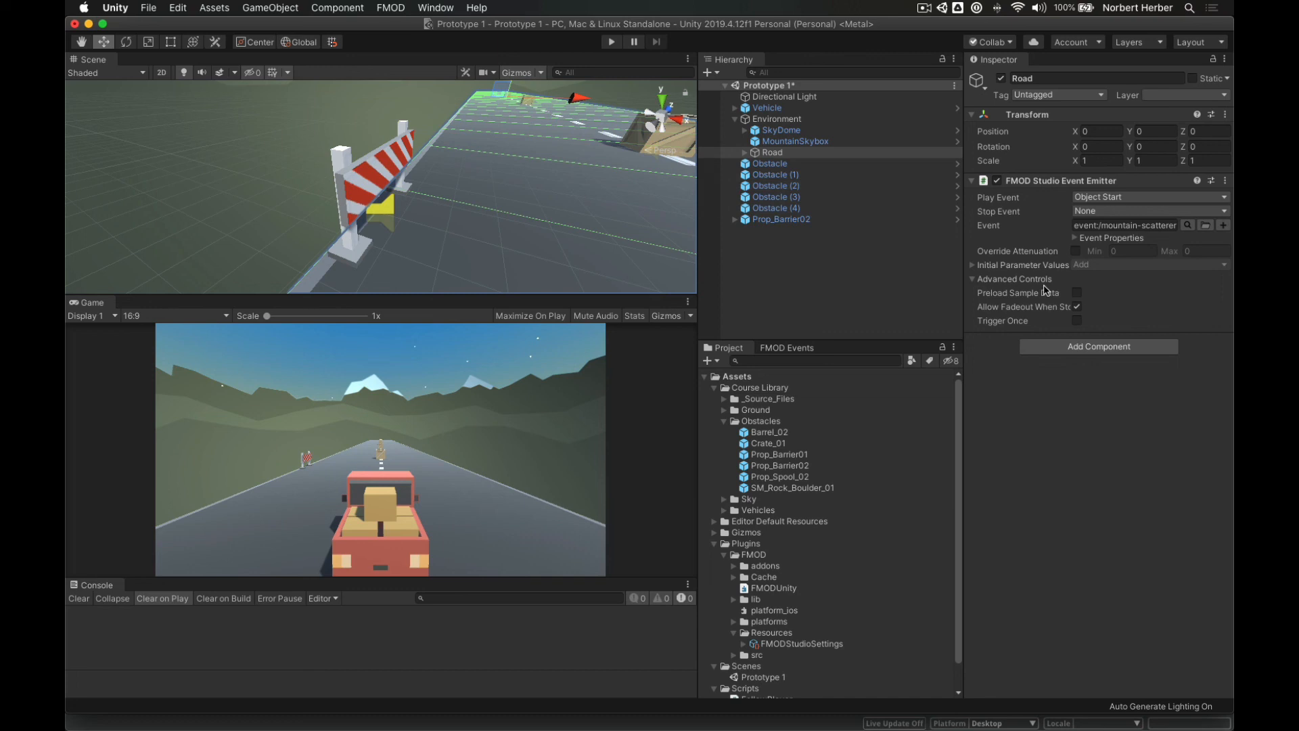
Frame the Road in the Scene view, inspect its child ground pieces and save the scene.
click(775, 155)
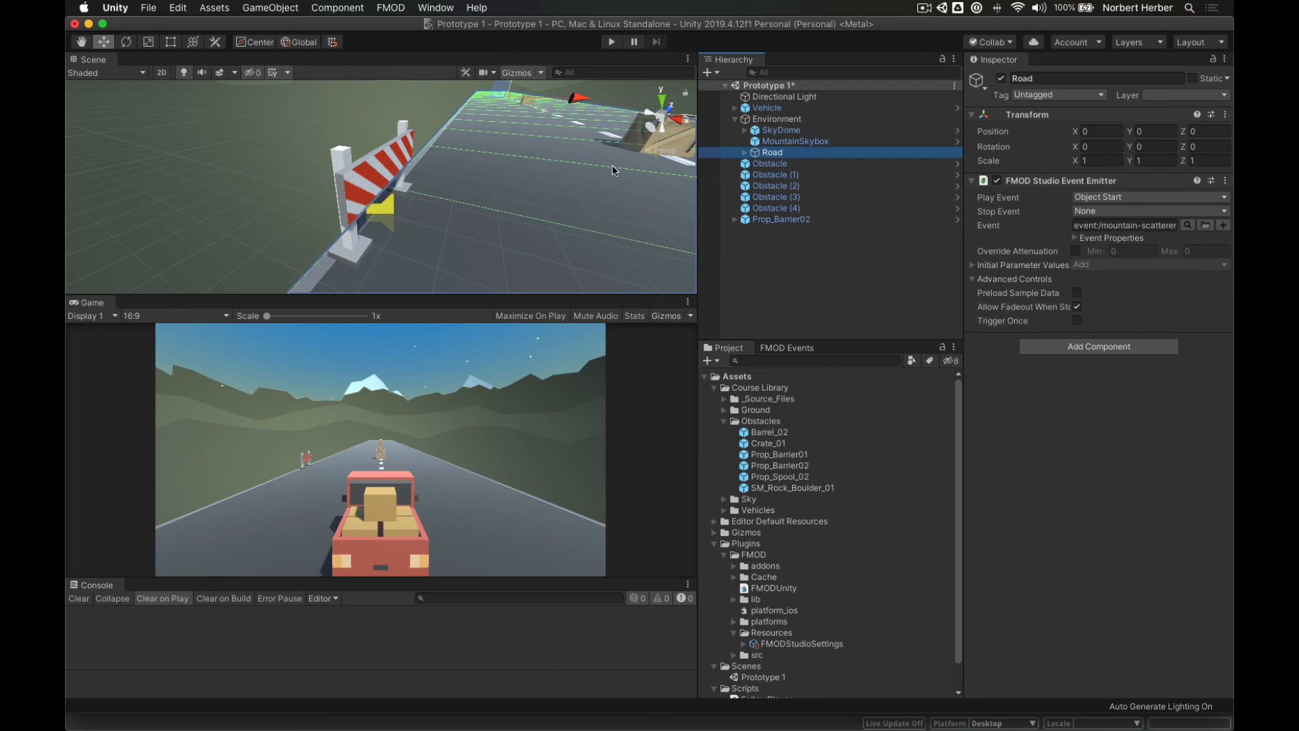
key(f)
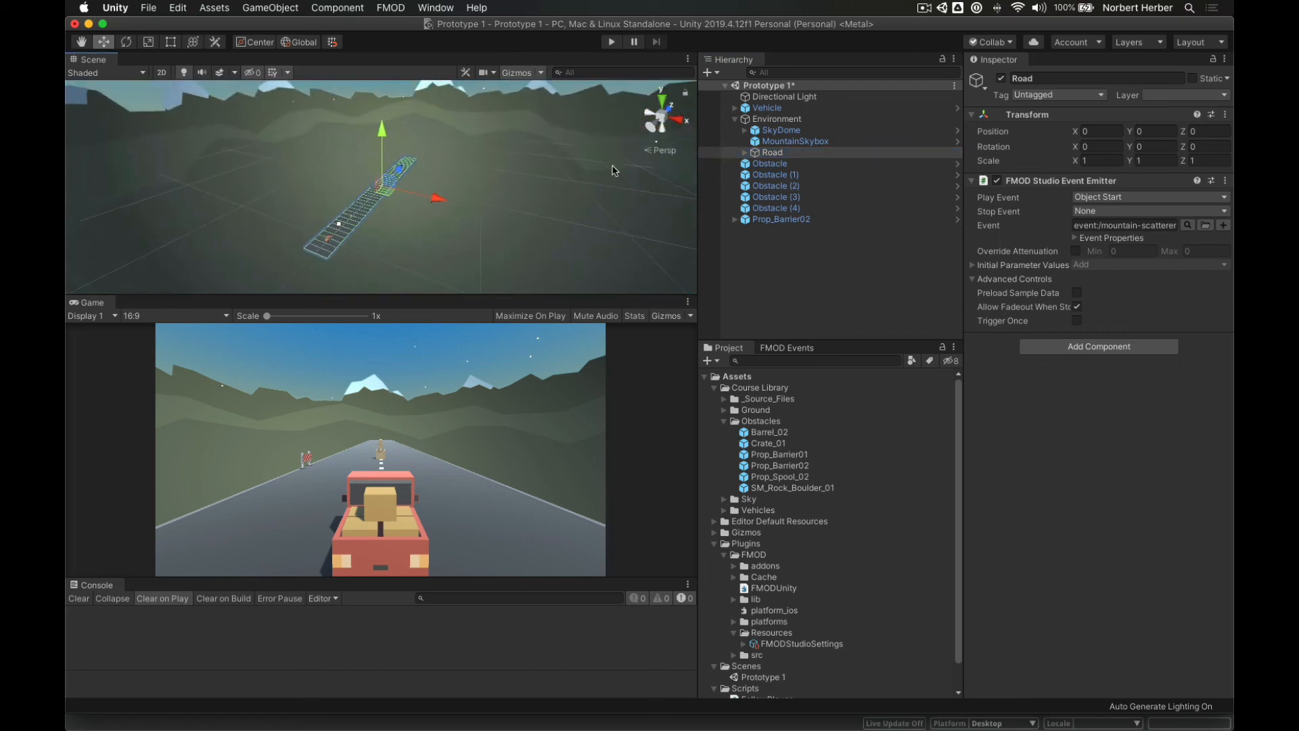
click(751, 154)
click(744, 155)
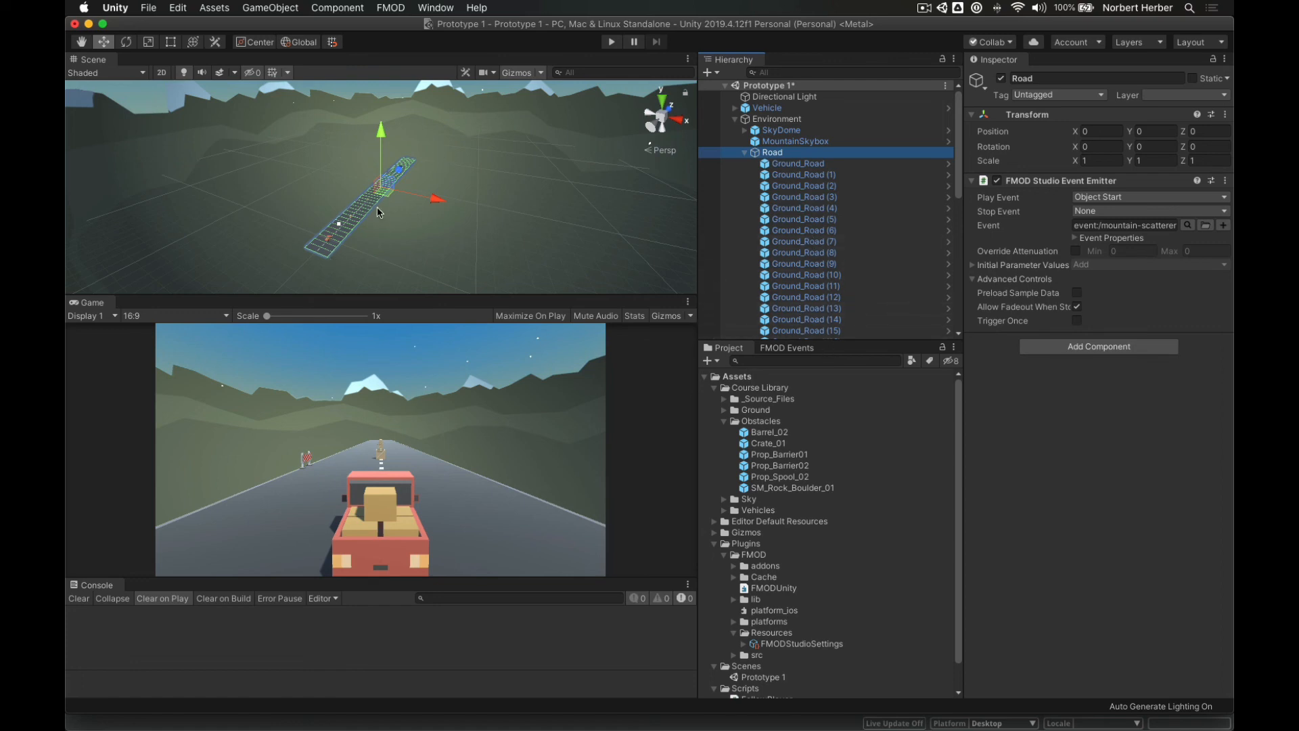
click(744, 154)
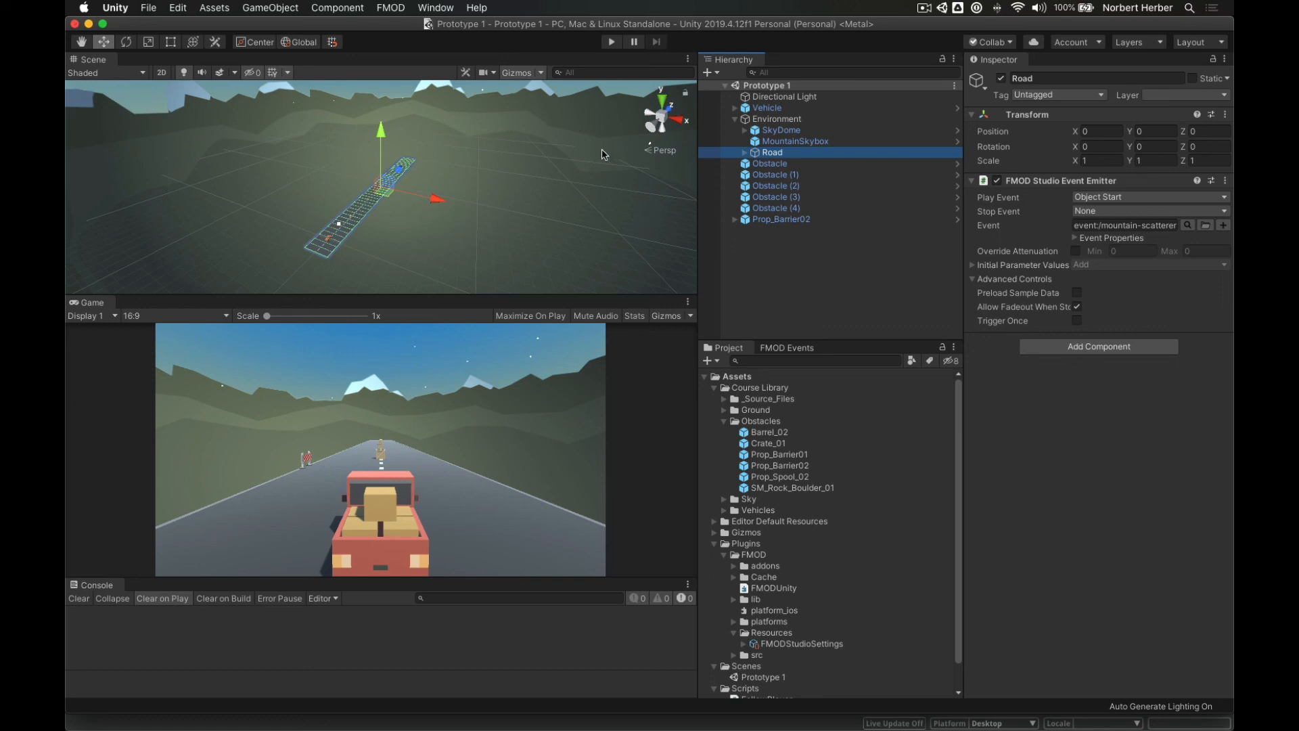
Switch to FMOD Studio and compare the master track outputs and panners of the mountain-scatterer and mountain-ambience events.
key(super+Tab)
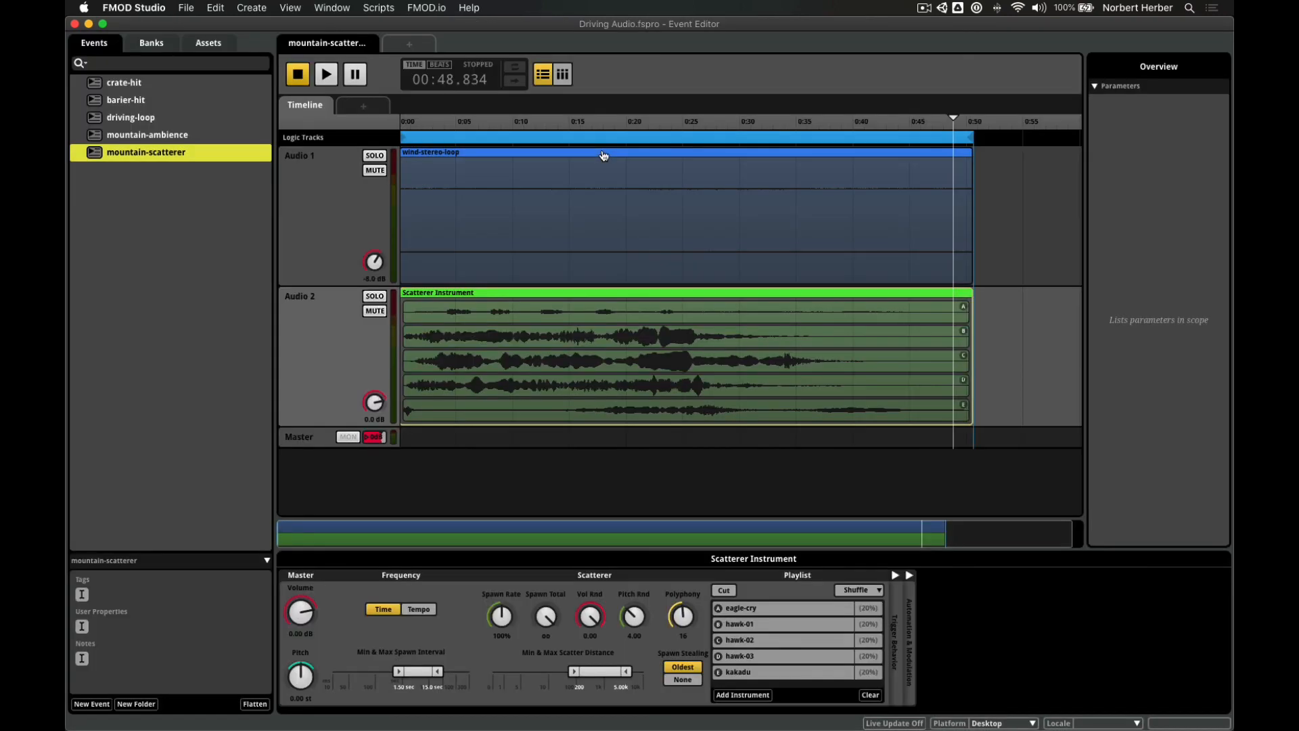
click(325, 446)
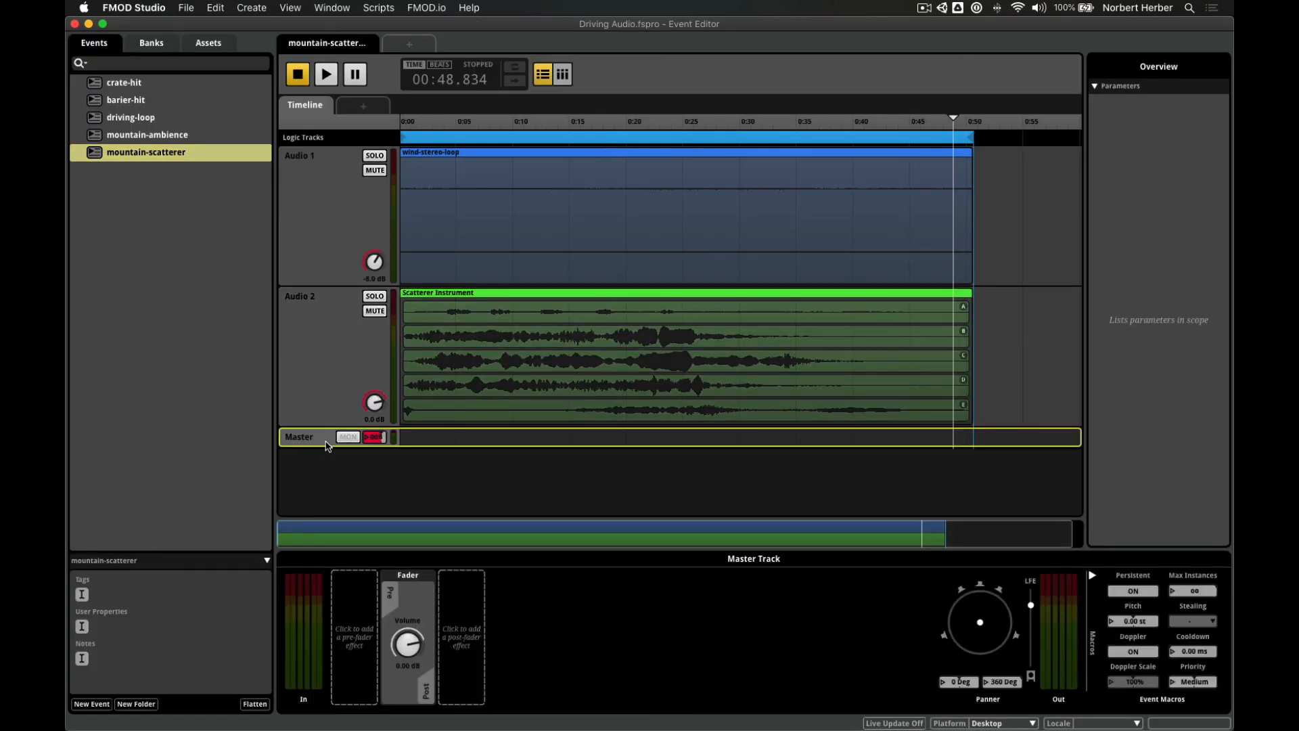
click(142, 137)
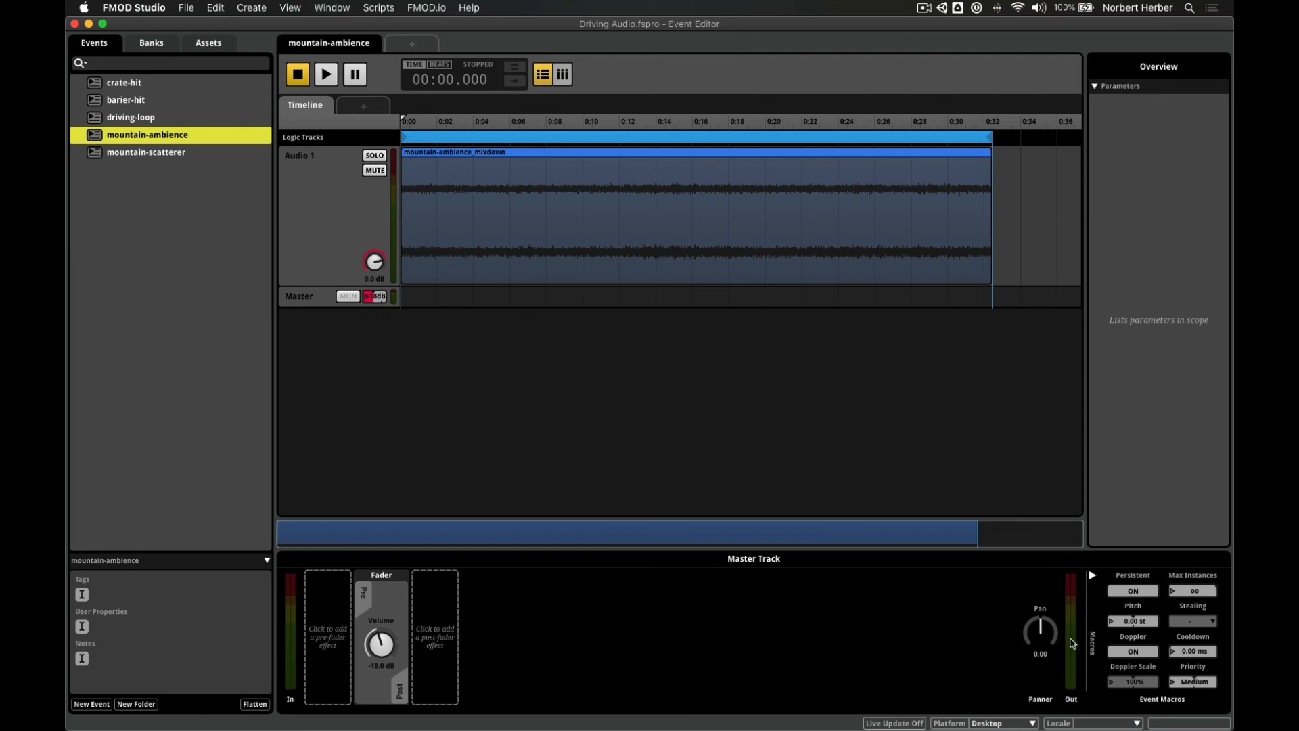
click(122, 156)
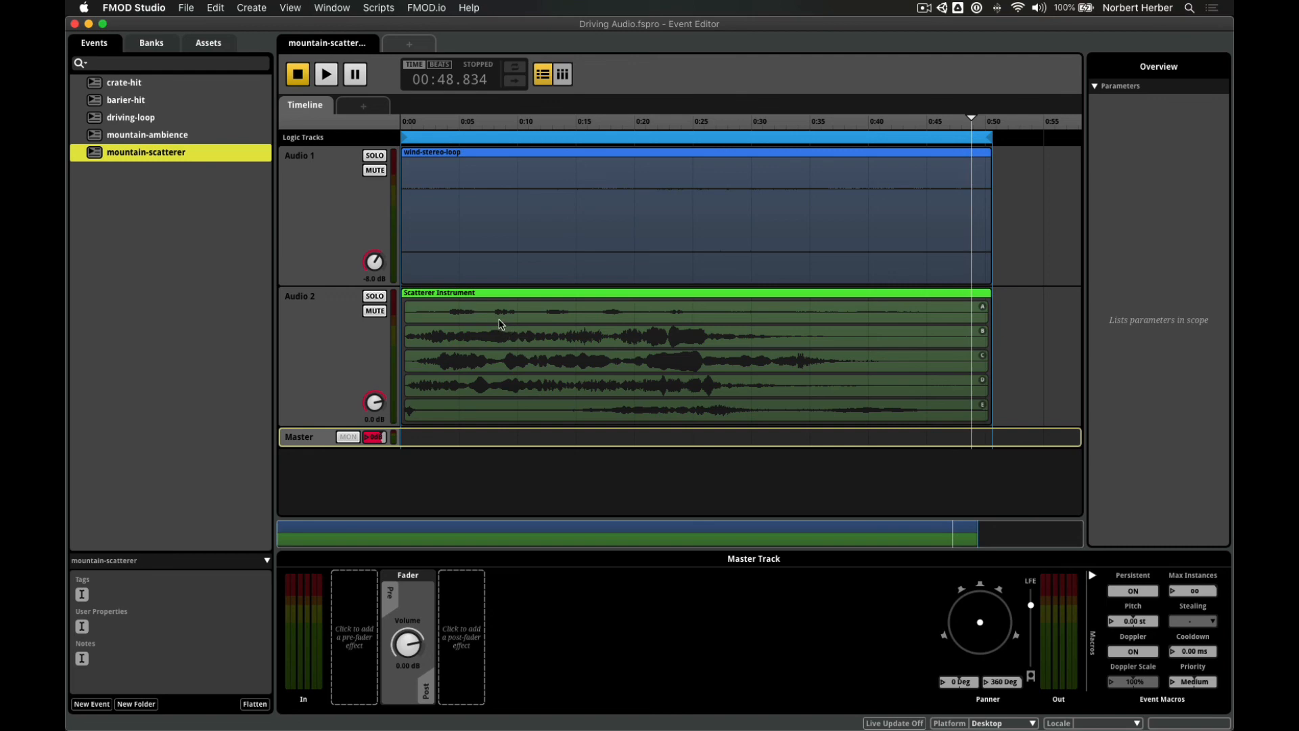
Examine the Scatterer Instrument and the master track's surround panner and meters, and play the mountain-scatterer event.
click(472, 314)
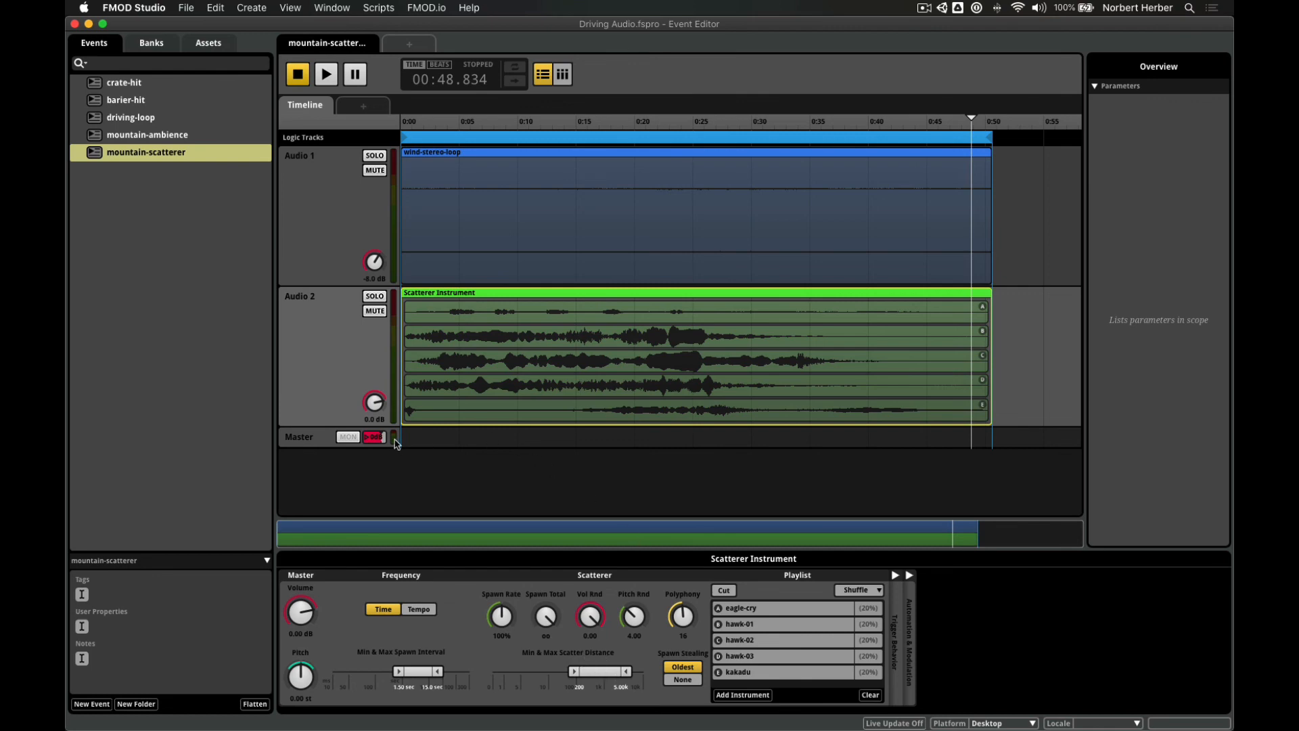
click(411, 488)
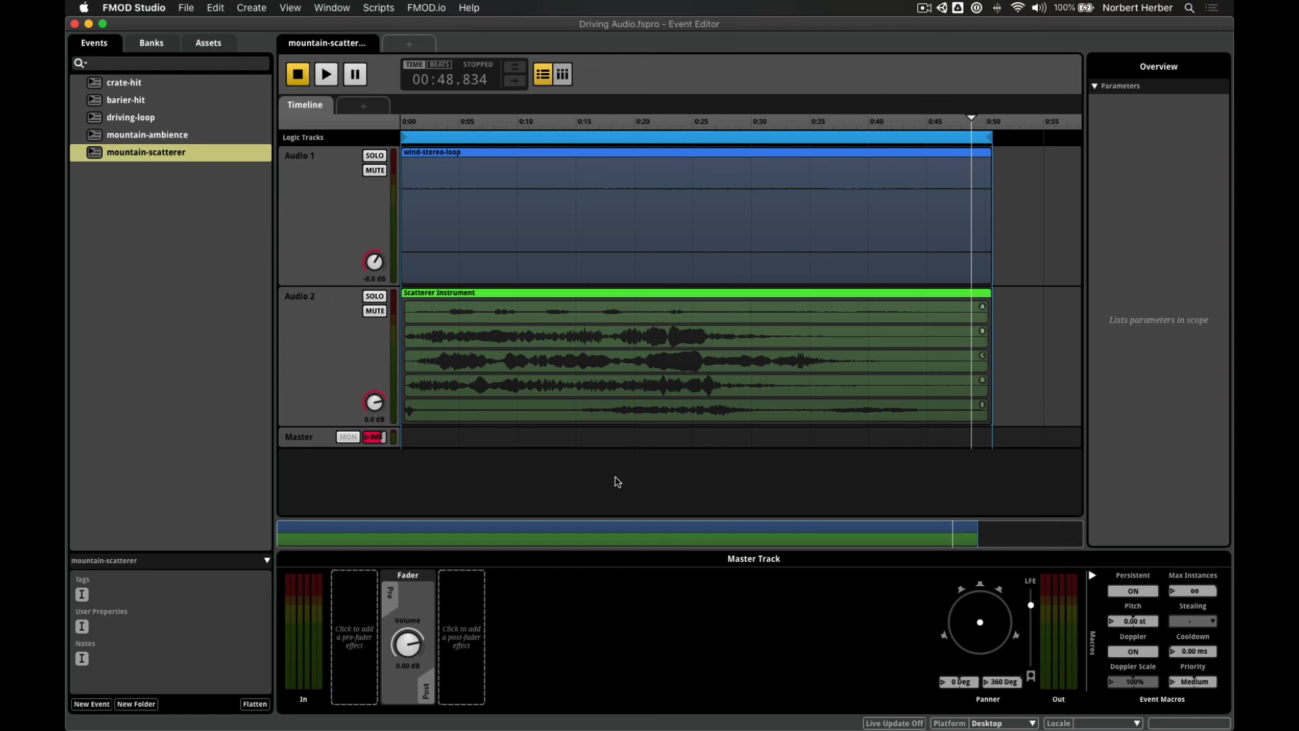
click(464, 376)
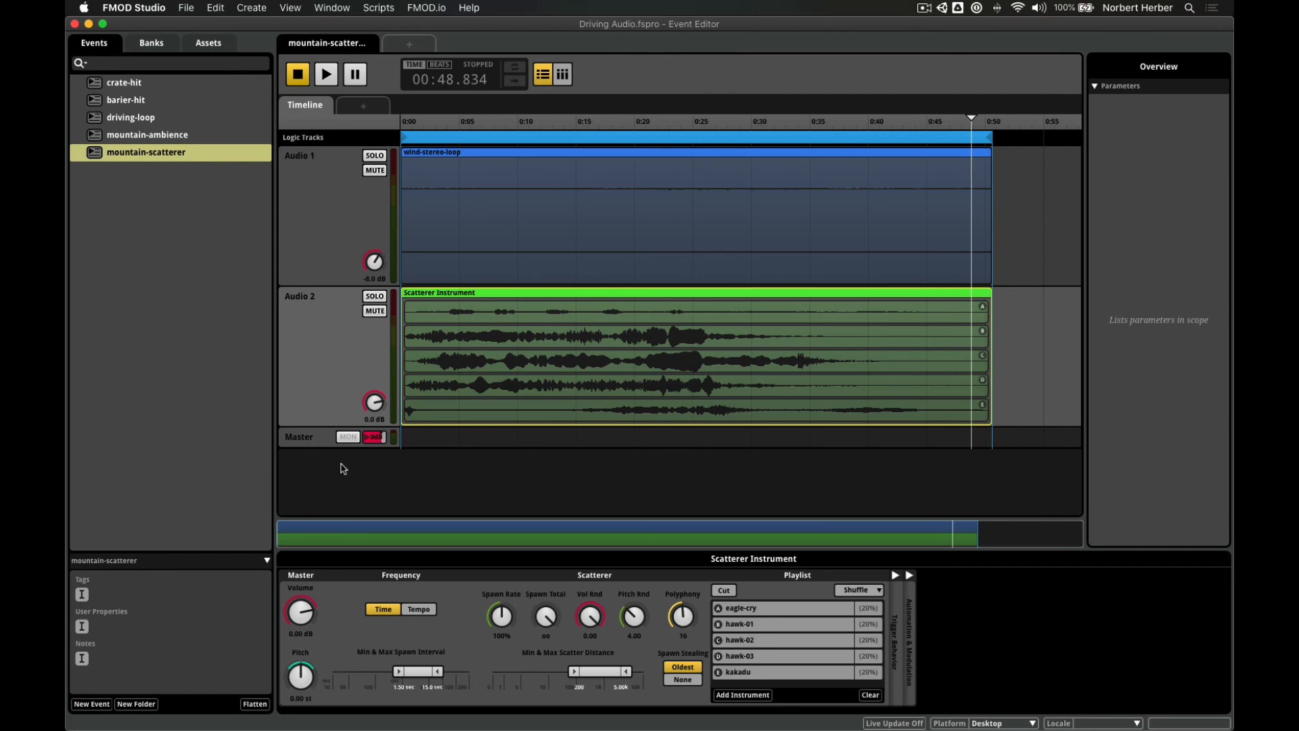
click(304, 442)
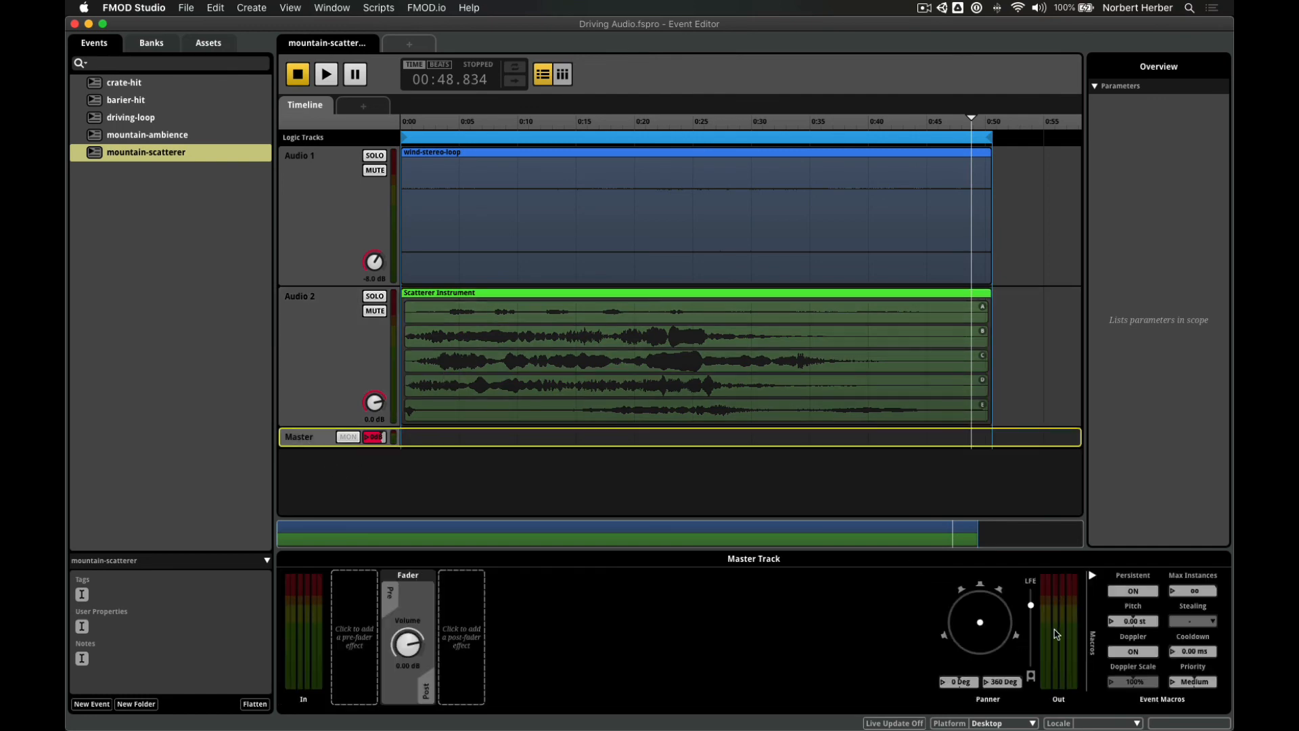
key(space)
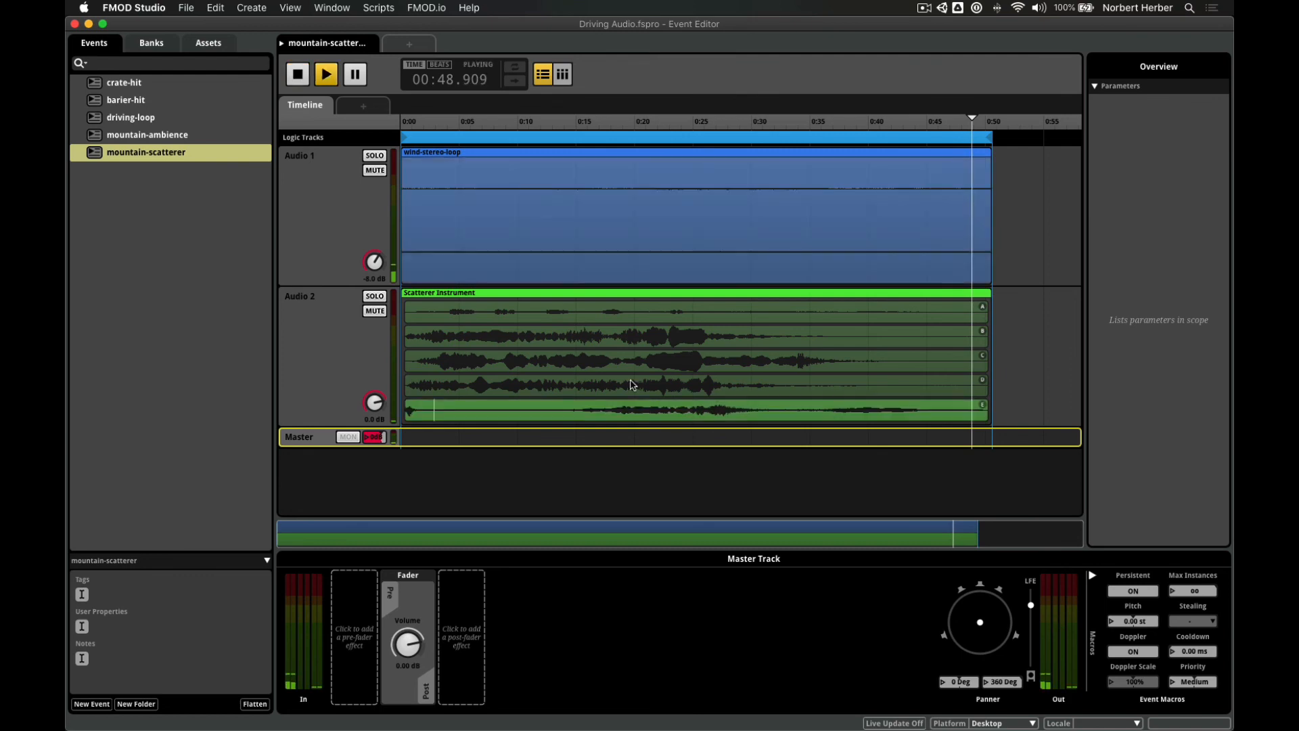